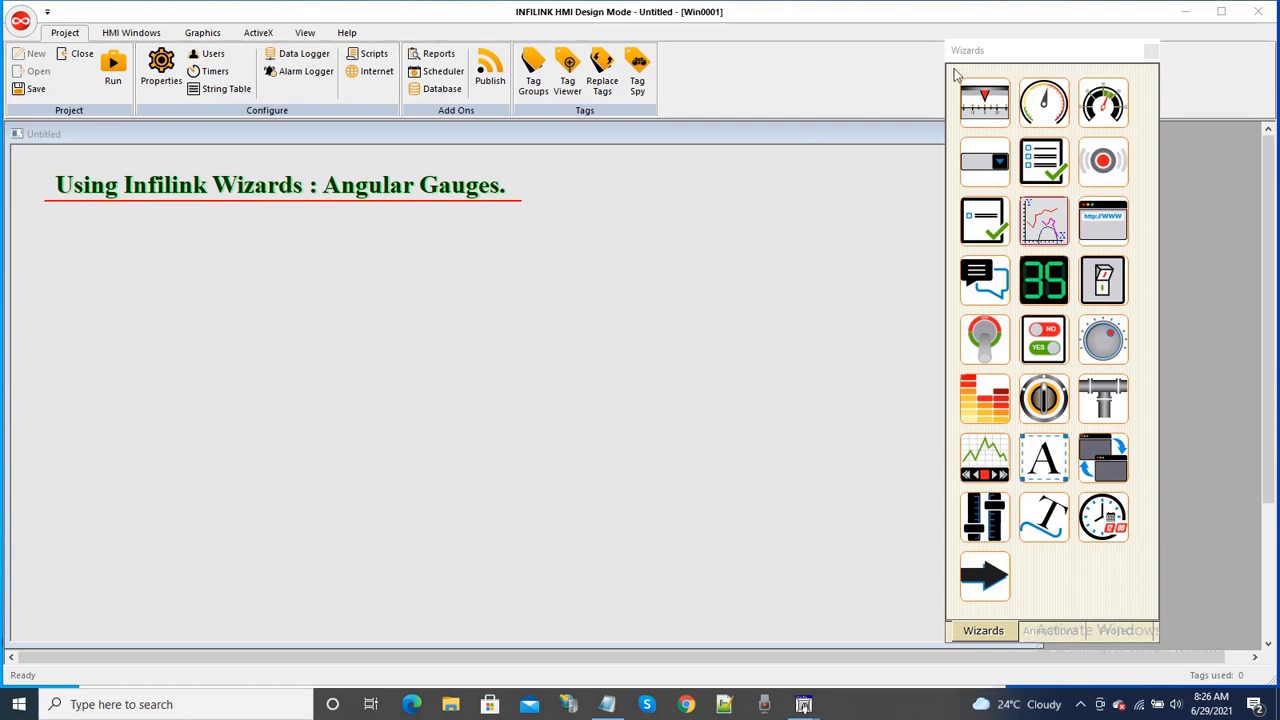
Step: Draw an angular gauge about 353 by 353 below the title and move it to about X 184, Y 167
{"action": "left_click_drag", "start_coordinate": [975, 55], "coordinate": [866, 67]}
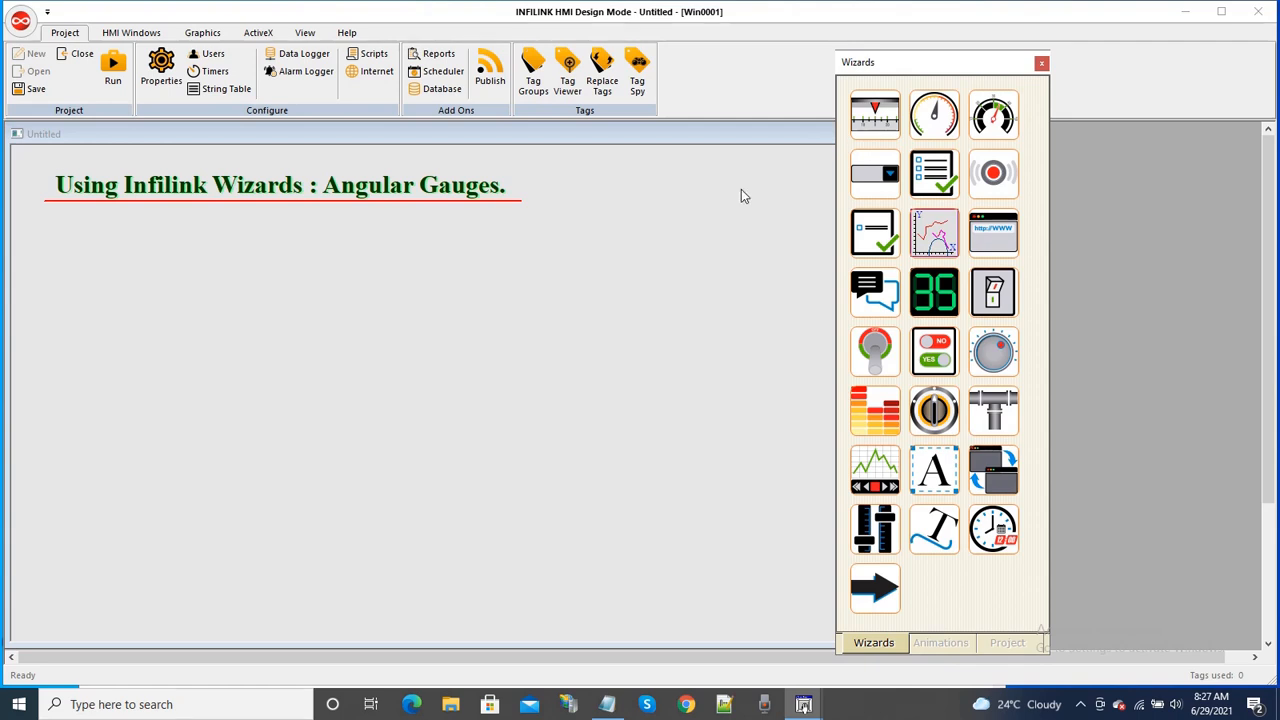
{"action": "left_click", "coordinate": [935, 118]}
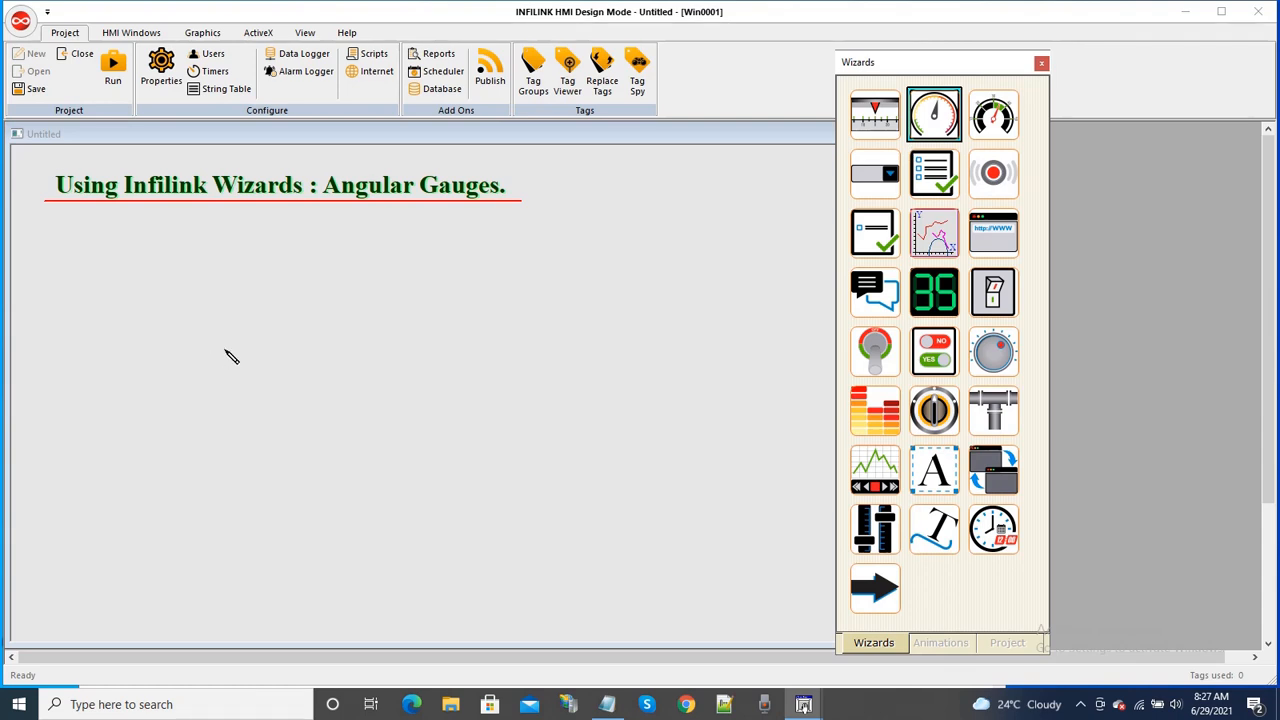
{"action": "mouse_move", "coordinate": [201, 306]}
{"action": "left_mouse_down"}
{"action": "mouse_move", "coordinate": [246, 367]}
{"action": "mouse_move", "coordinate": [485, 578]}
{"action": "left_mouse_up"}
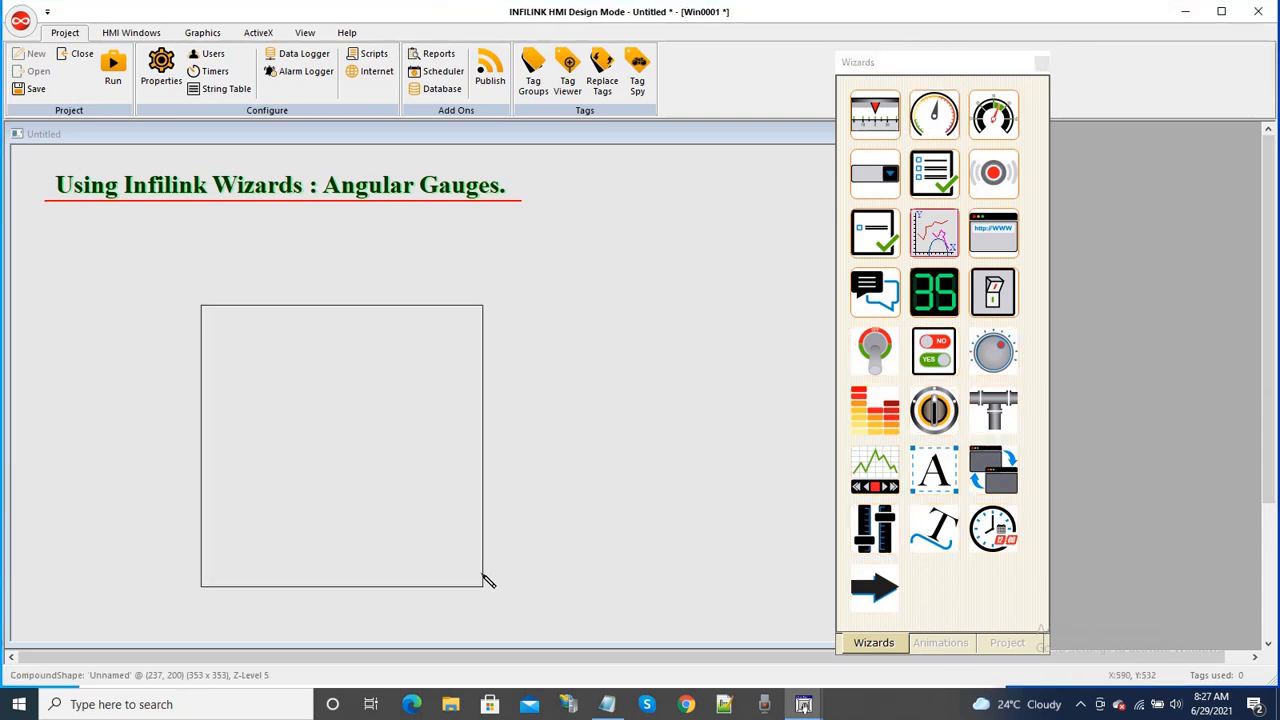
{"action": "left_click_drag", "start_coordinate": [390, 473], "coordinate": [347, 447]}
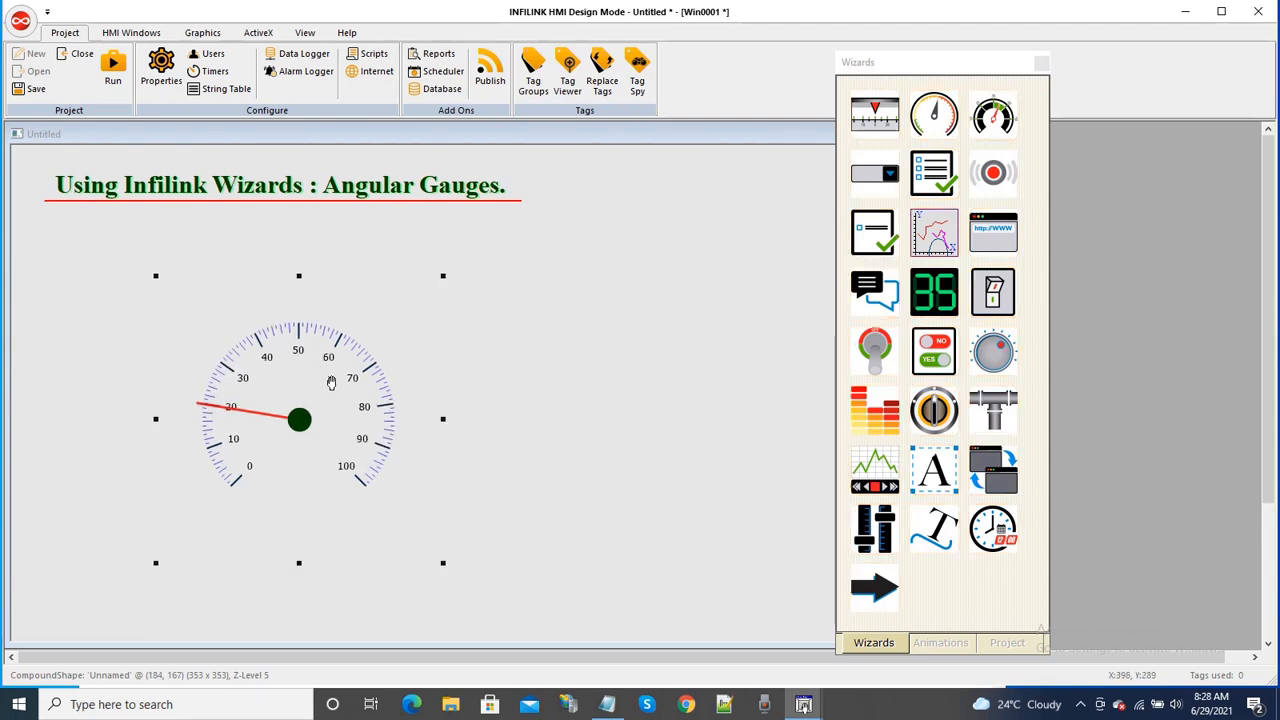
Step: Set the angular gauge's pointer expression to the system tag _Second and apply the properties
{"action": "right_click", "coordinate": [331, 383]}
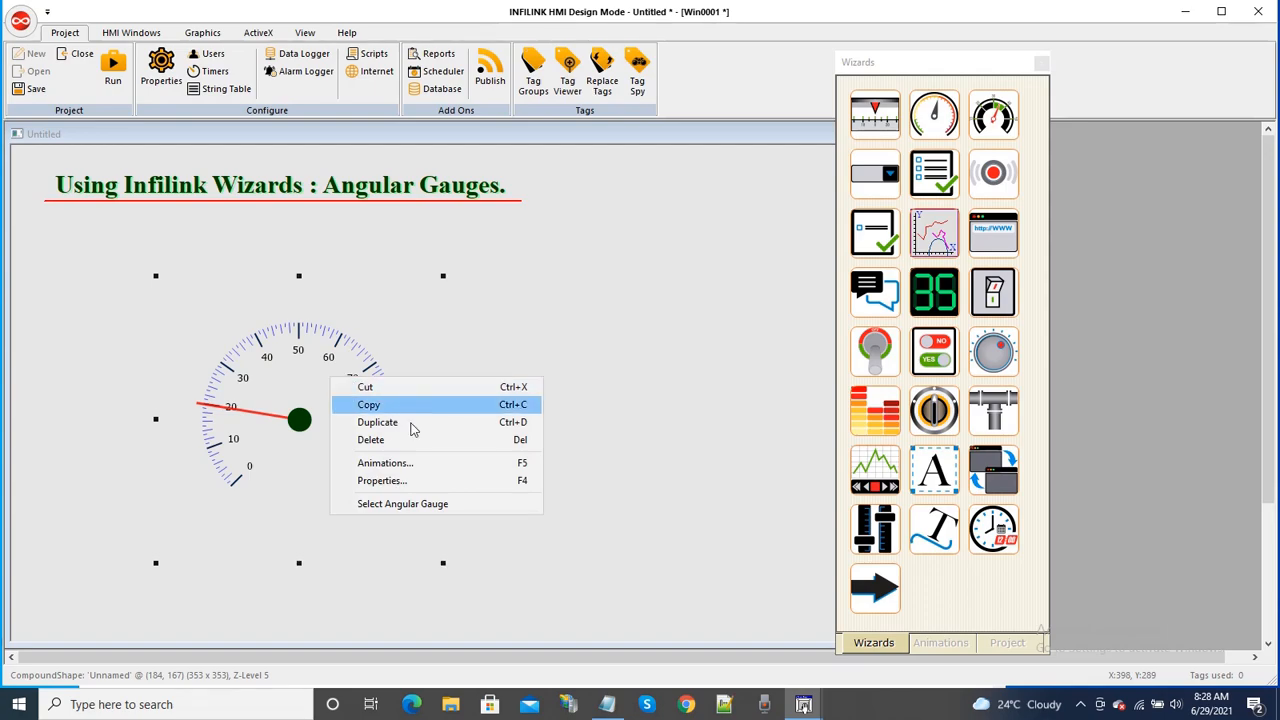
{"action": "left_click", "coordinate": [403, 482]}
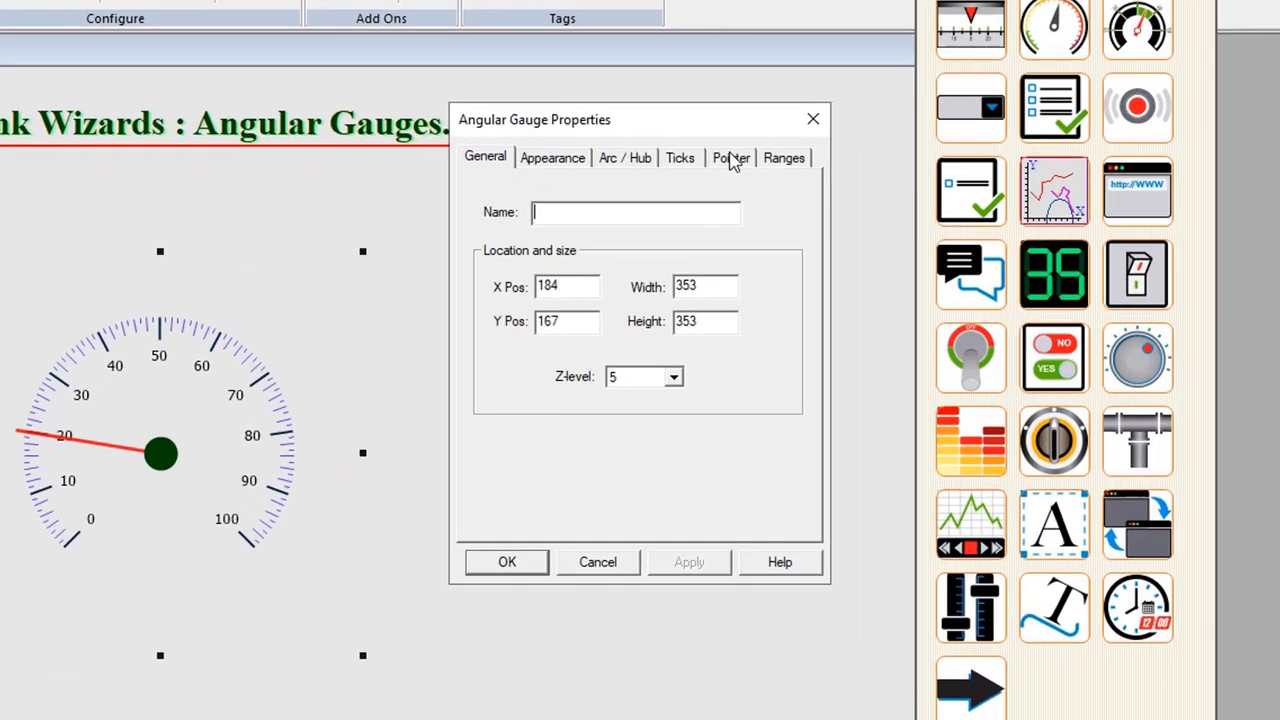
{"action": "left_click", "coordinate": [708, 202]}
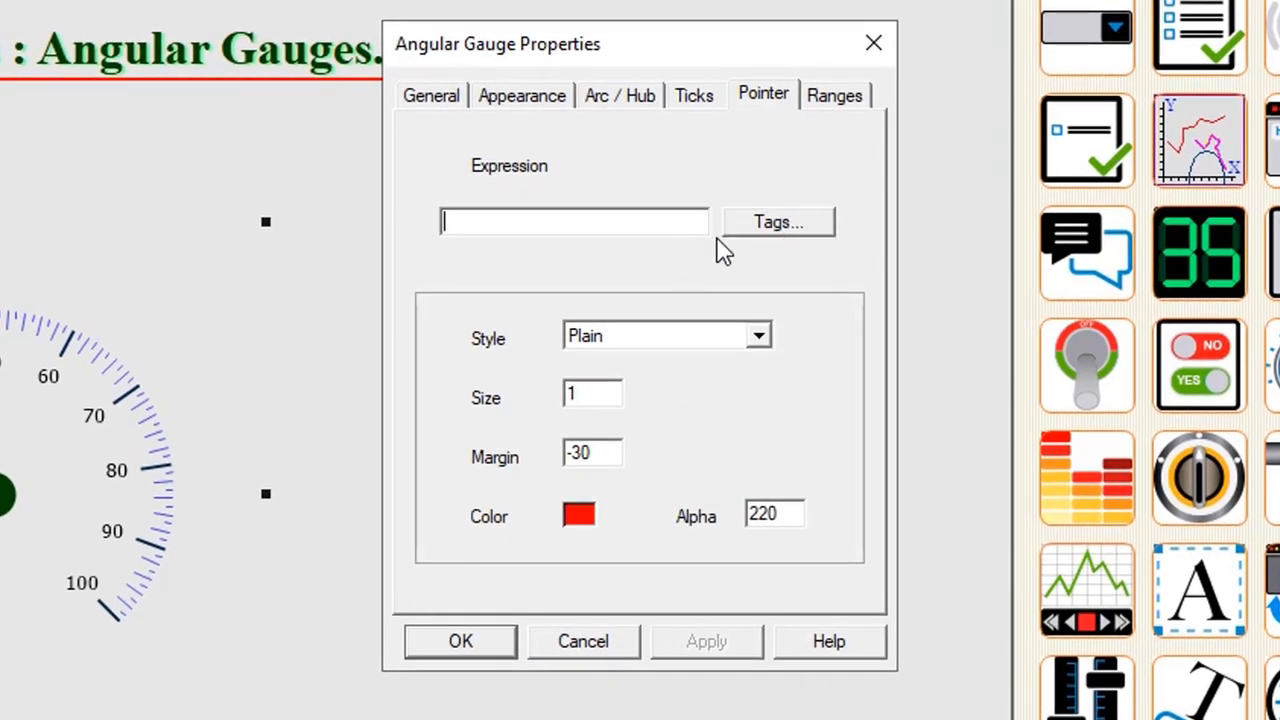
{"action": "left_click", "coordinate": [796, 226]}
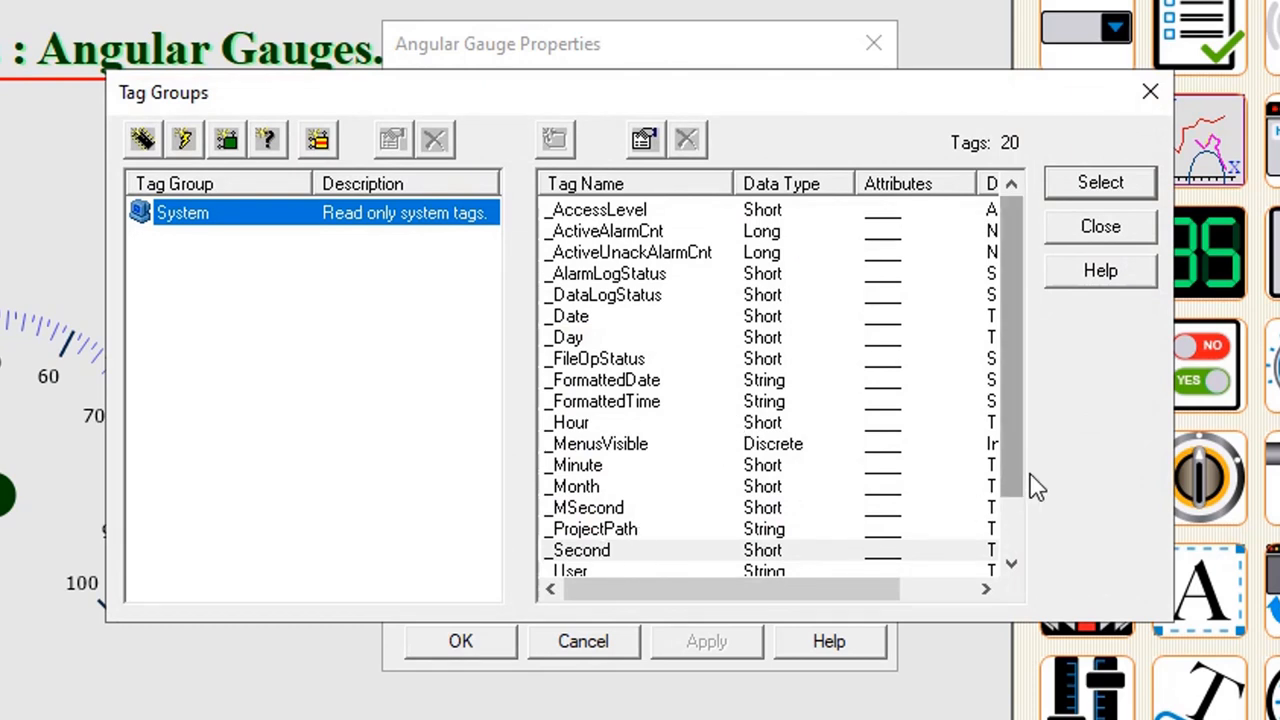
{"action": "left_click_drag", "start_coordinate": [1020, 451], "coordinate": [1016, 555]}
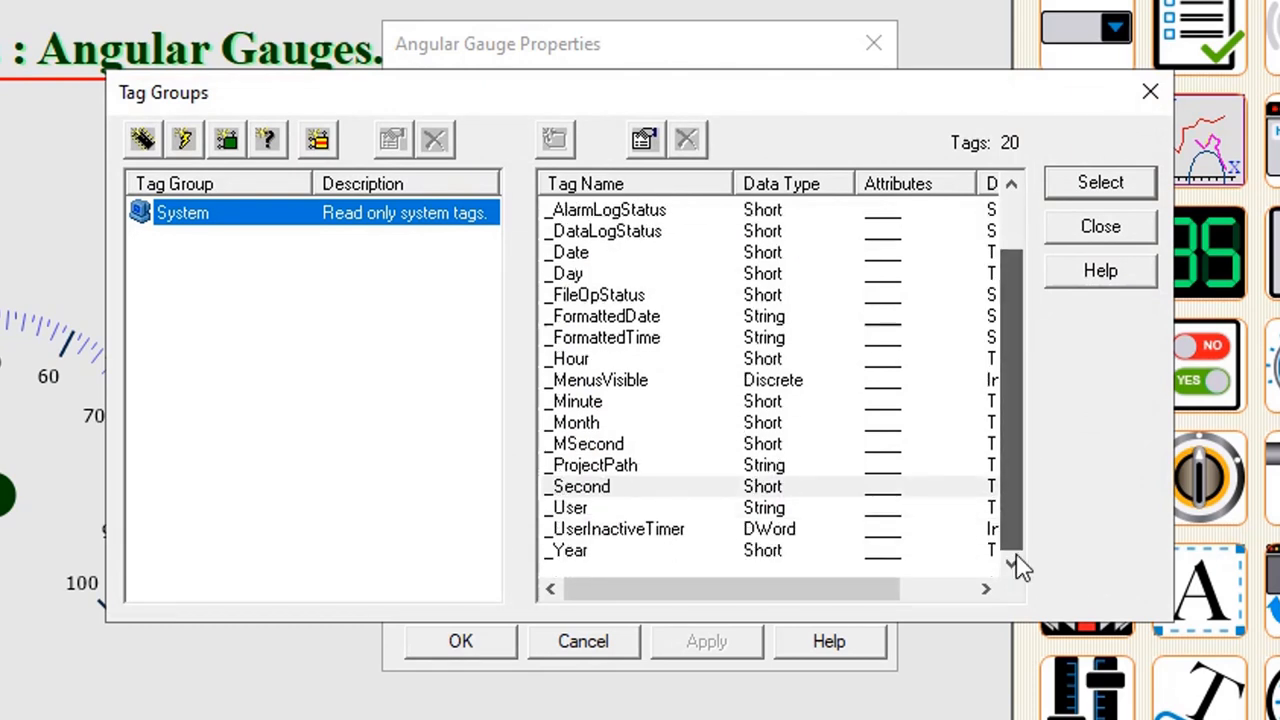
{"action": "left_click", "coordinate": [610, 489]}
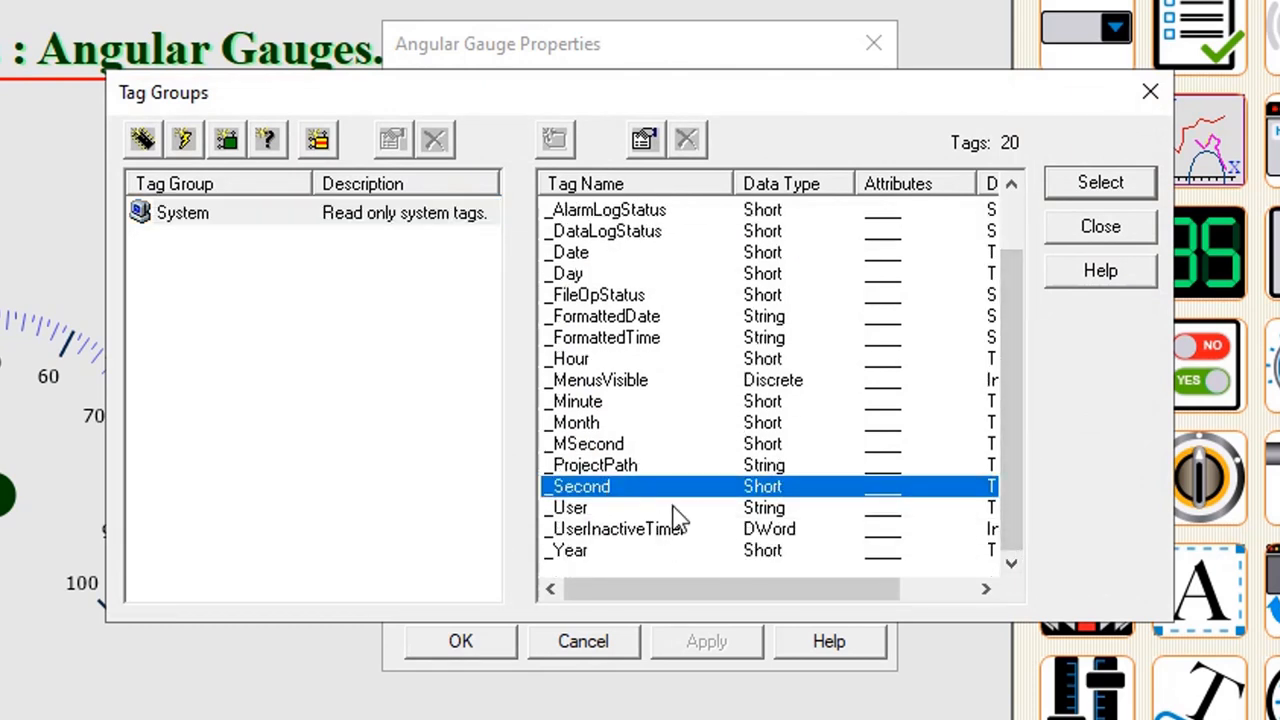
{"action": "double_click", "coordinate": [593, 488]}
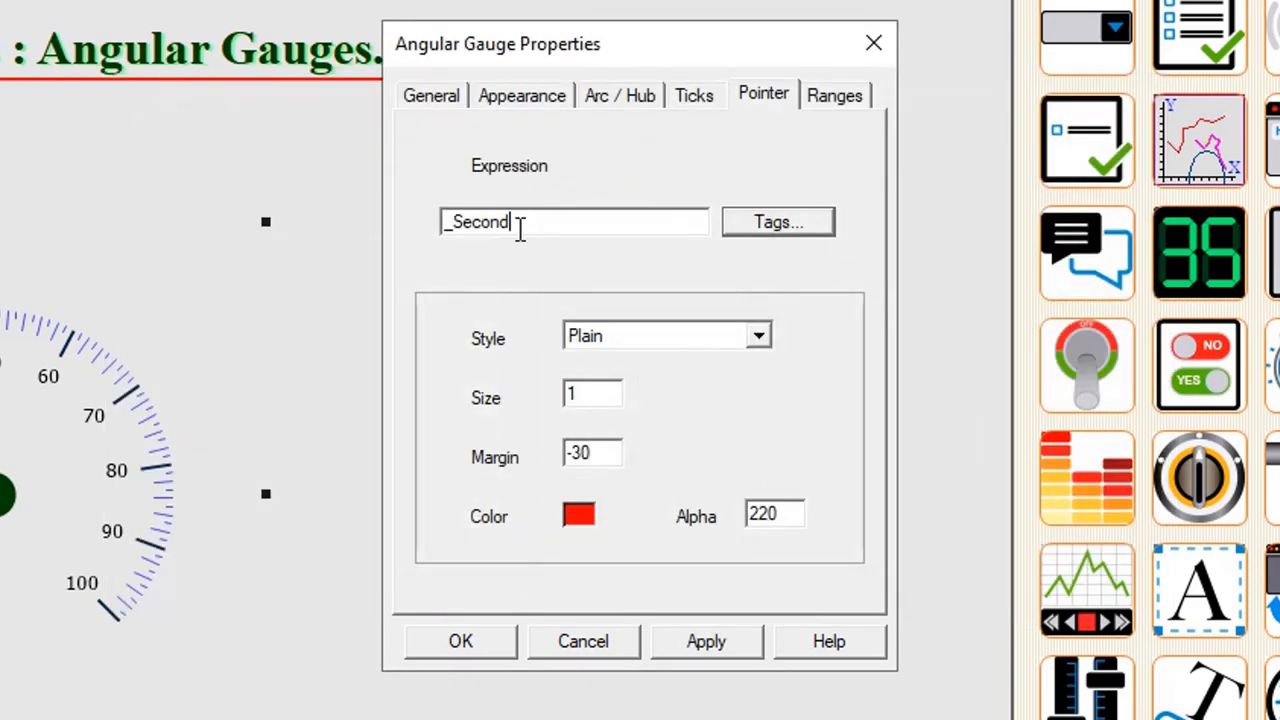
{"action": "left_click", "coordinate": [697, 646]}
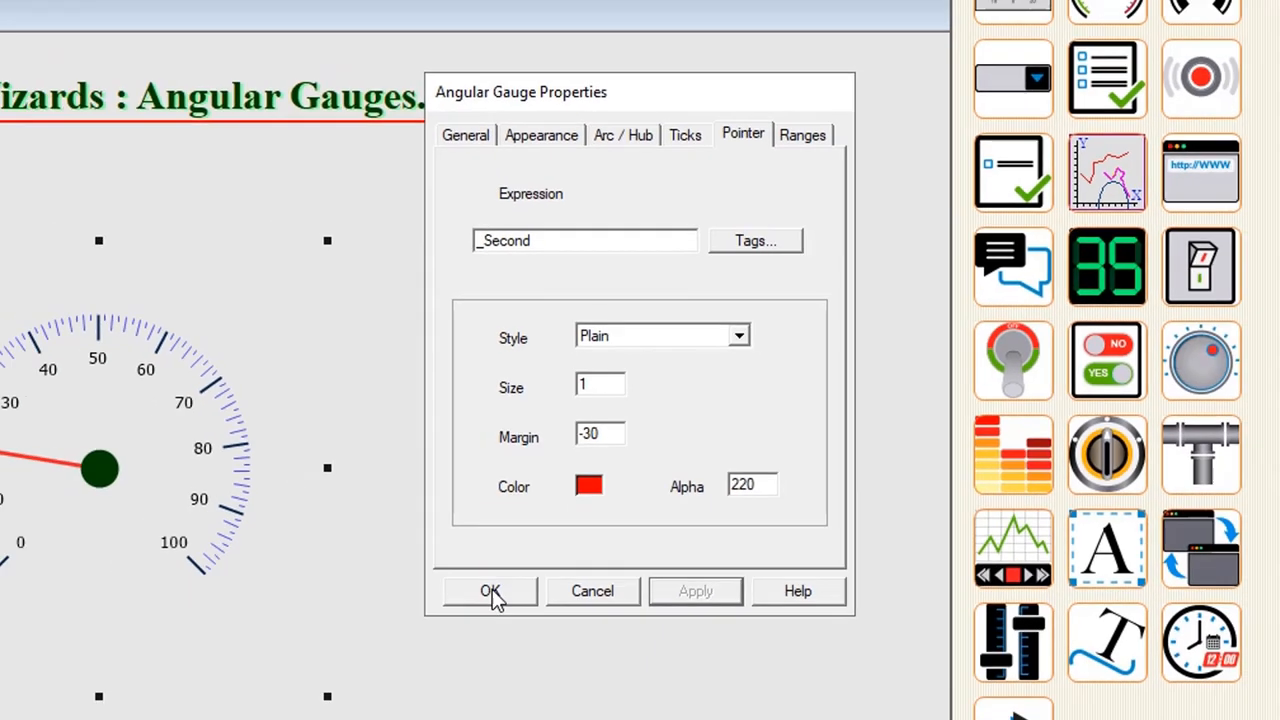
{"action": "left_click", "coordinate": [464, 645]}
{"action": "left_click", "coordinate": [508, 318]}
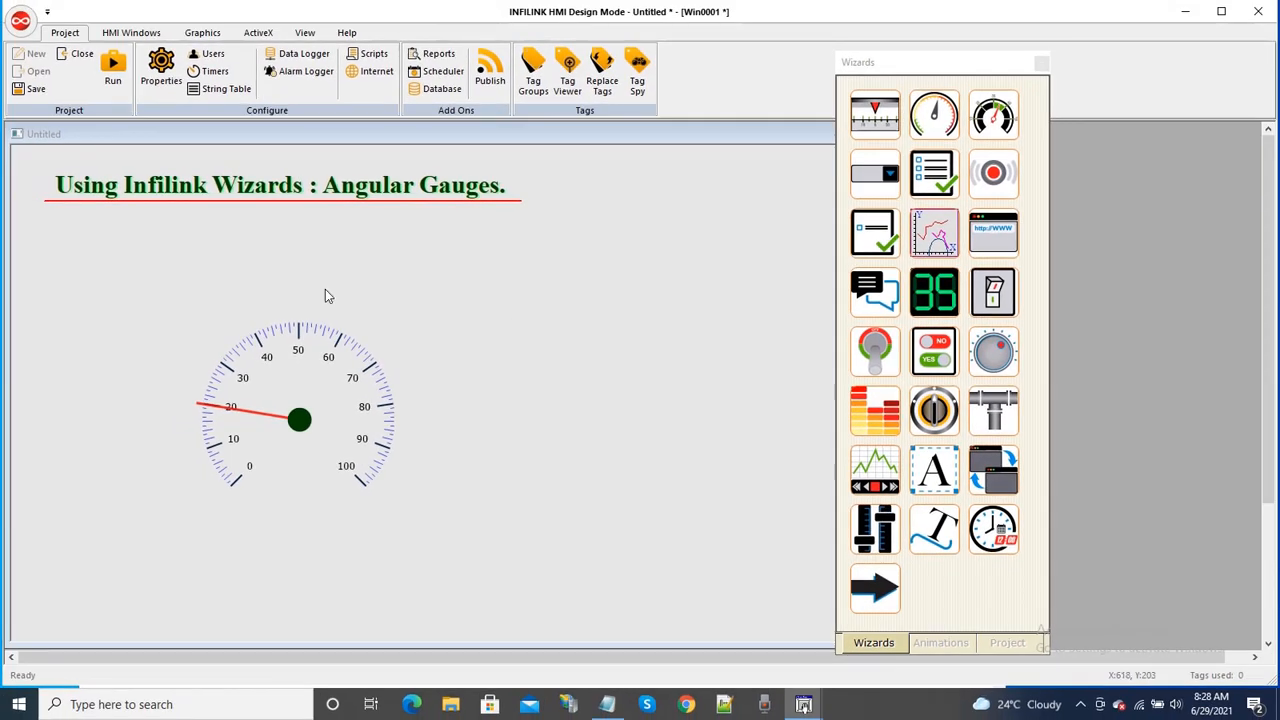
Step: Save the project and run it
{"action": "left_click", "coordinate": [35, 90]}
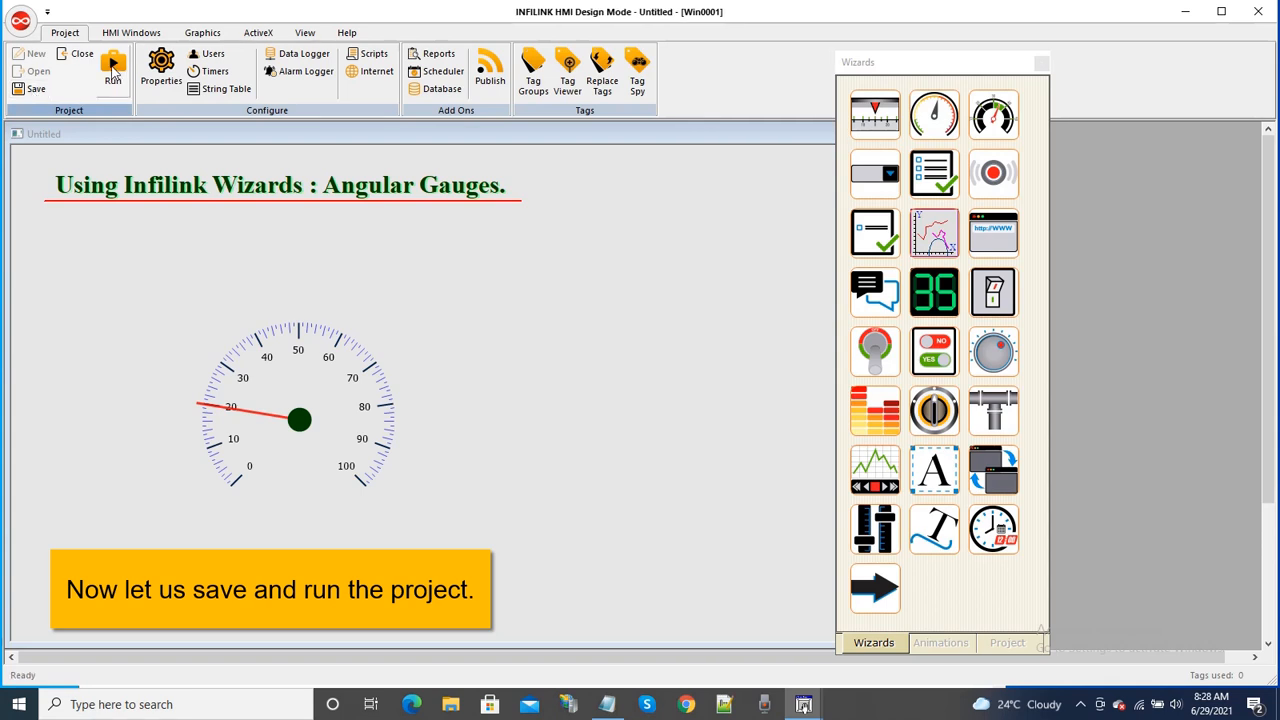
{"action": "left_click", "coordinate": [113, 65]}
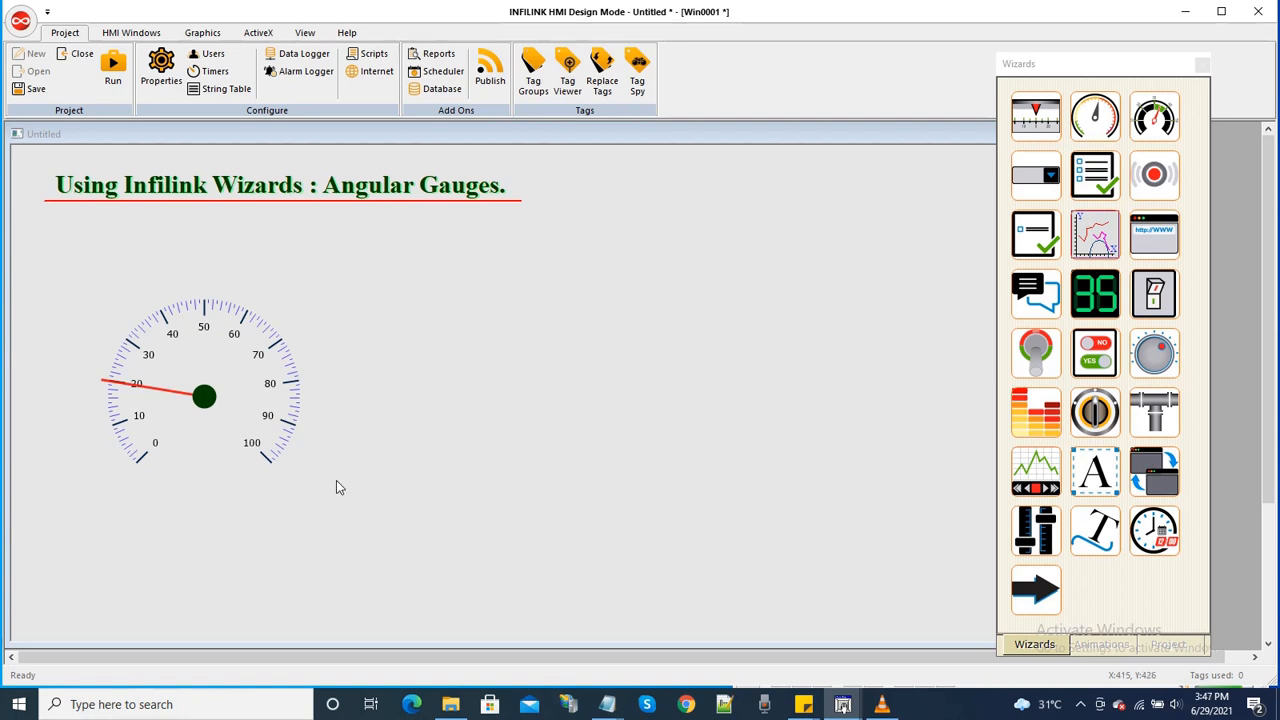
Step: Change the gauge to angular gauge design 6 of 22 and move it to about X 66, Y 127 under the title
{"action": "left_click", "coordinate": [276, 416]}
{"action": "right_click", "coordinate": [260, 410]}
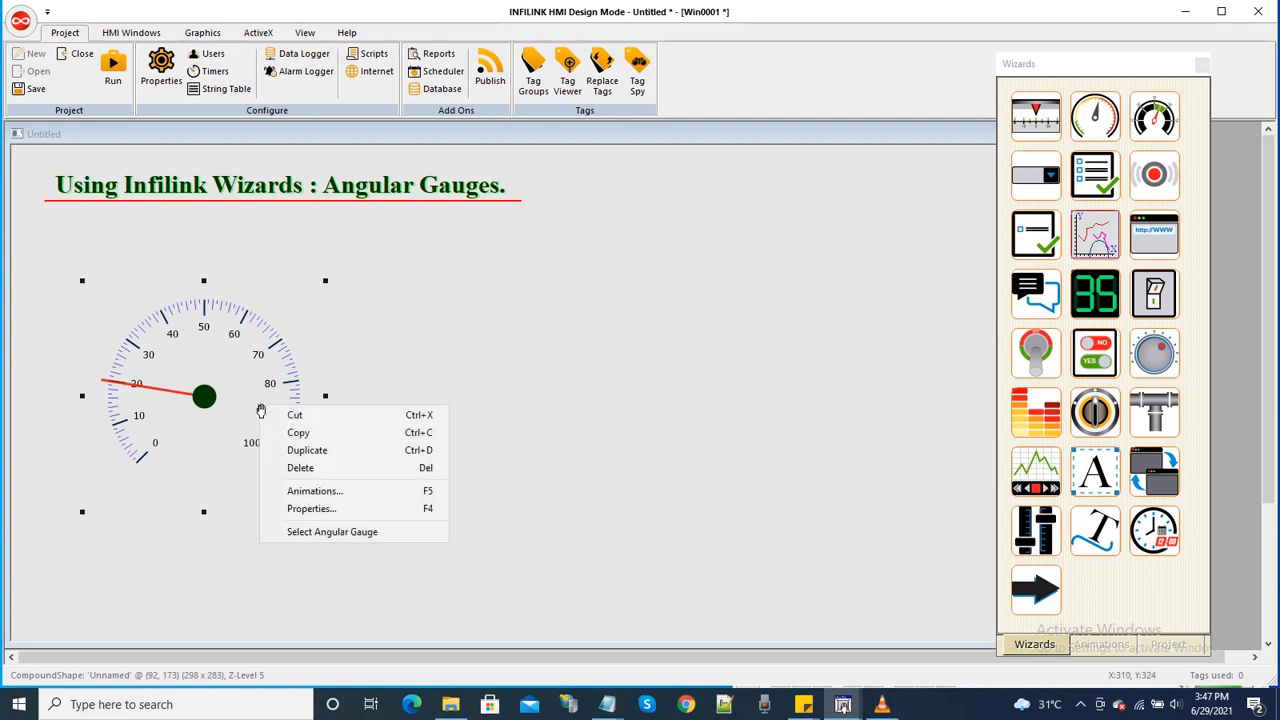
{"action": "left_click", "coordinate": [393, 541]}
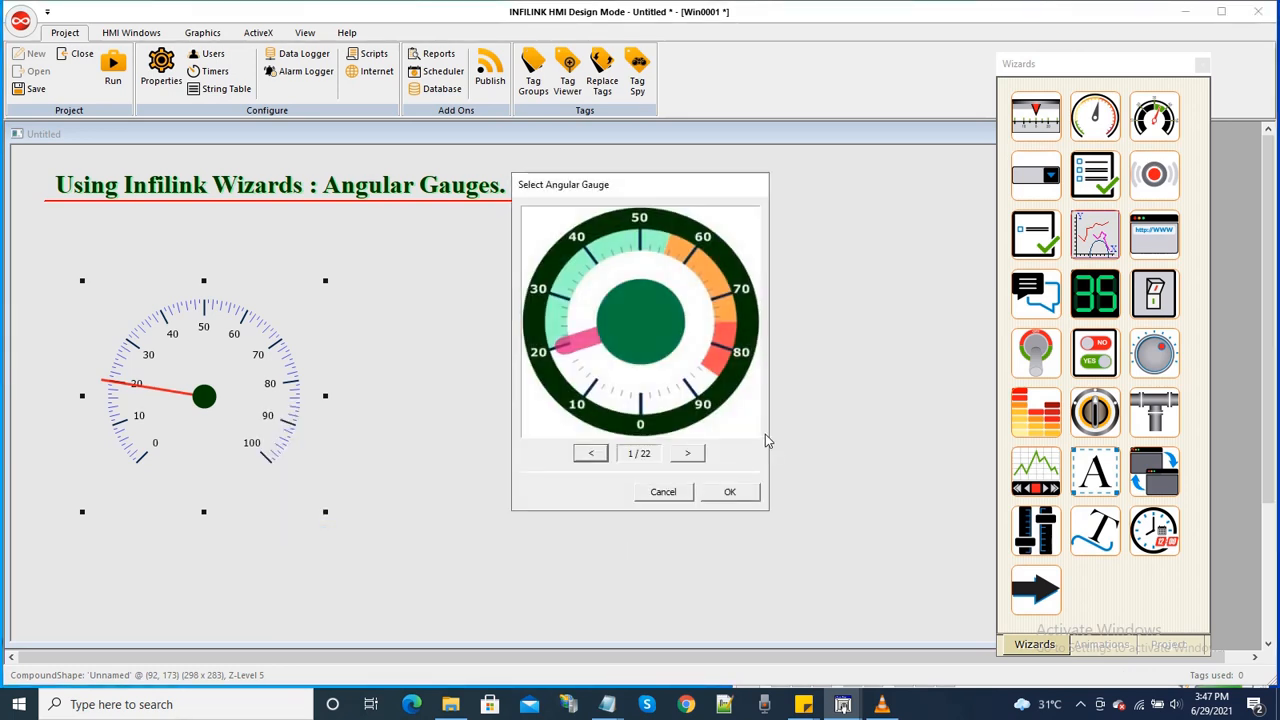
{"action": "left_click", "coordinate": [690, 455]}
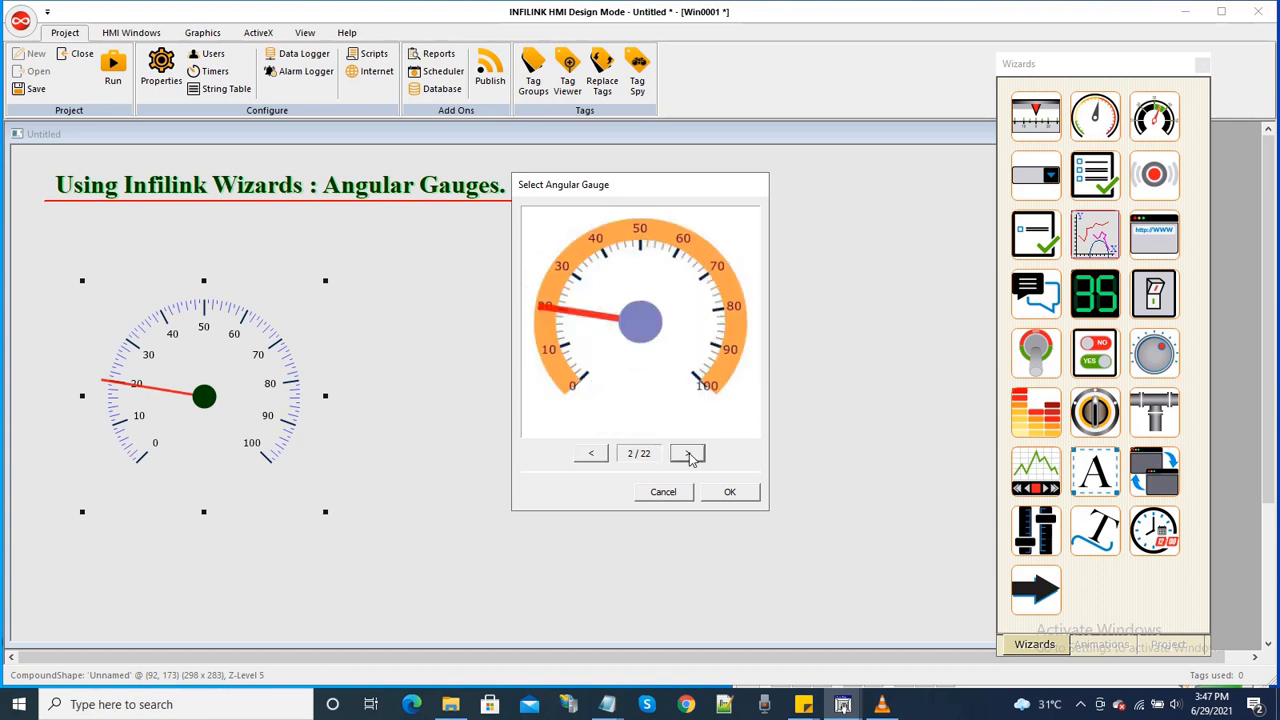
{"action": "left_click", "coordinate": [690, 455]}
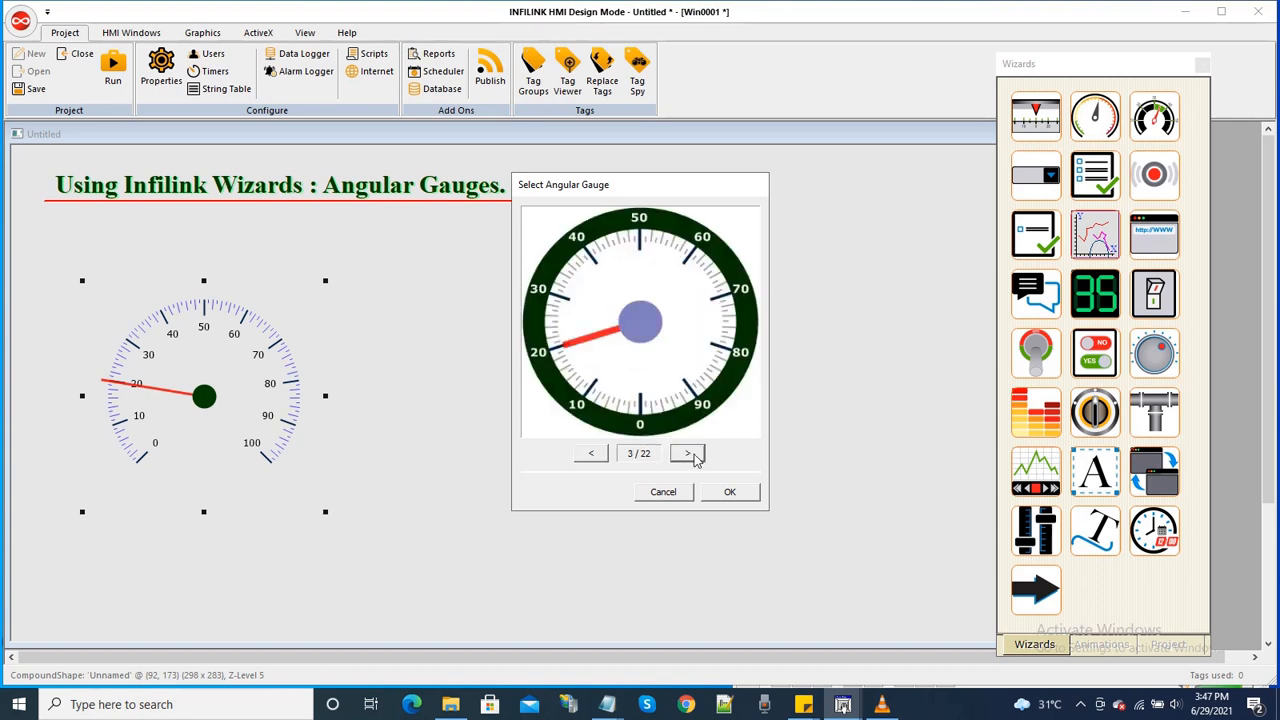
{"action": "left_click", "coordinate": [690, 455]}
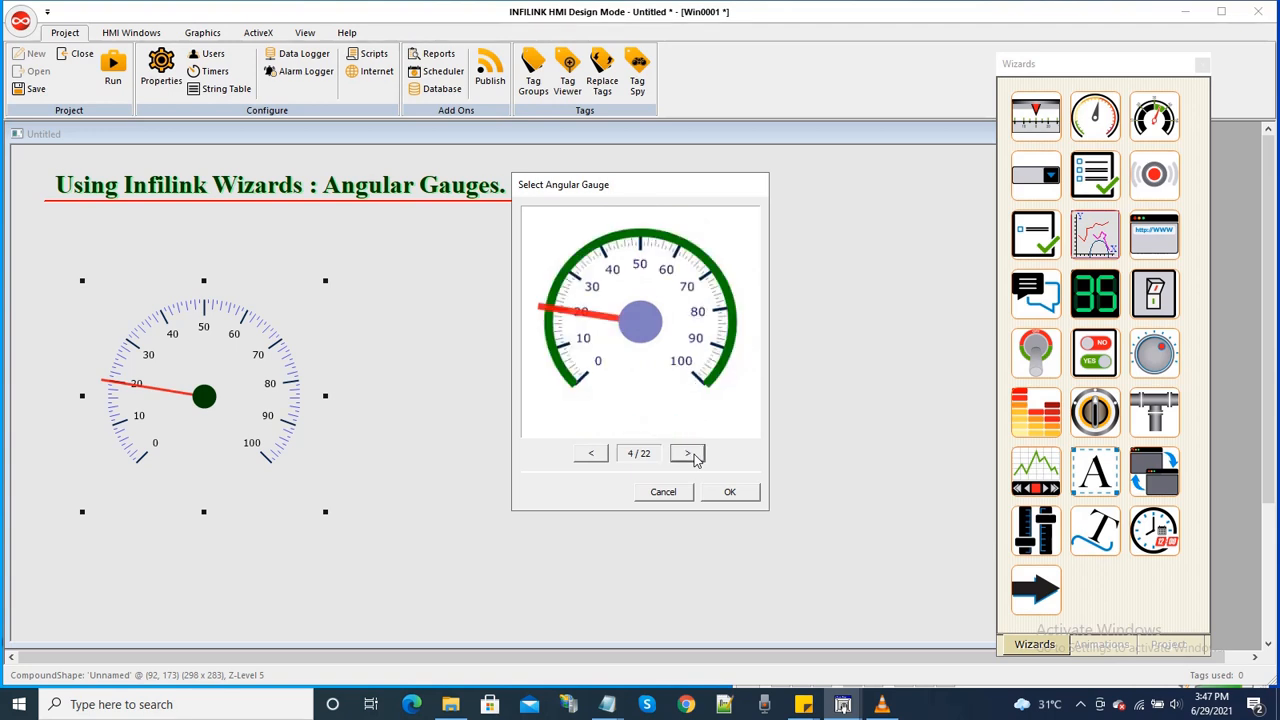
{"action": "left_click", "coordinate": [690, 455]}
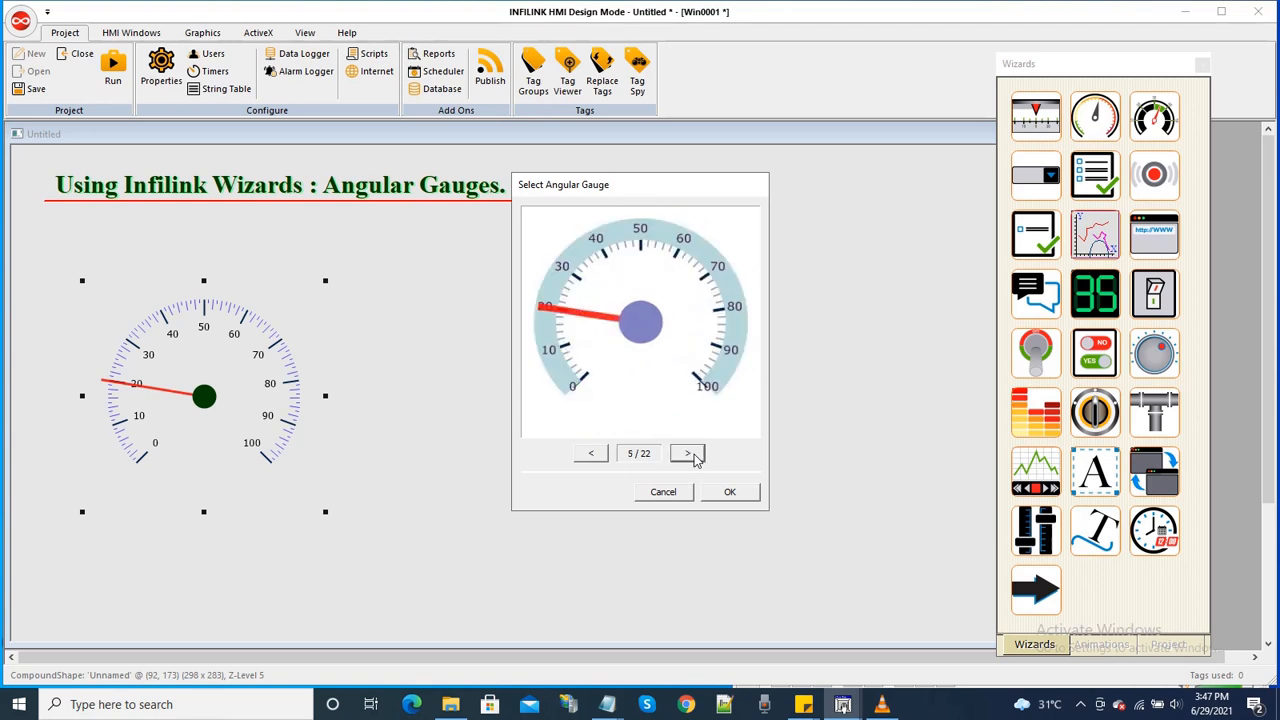
{"action": "left_click", "coordinate": [690, 455]}
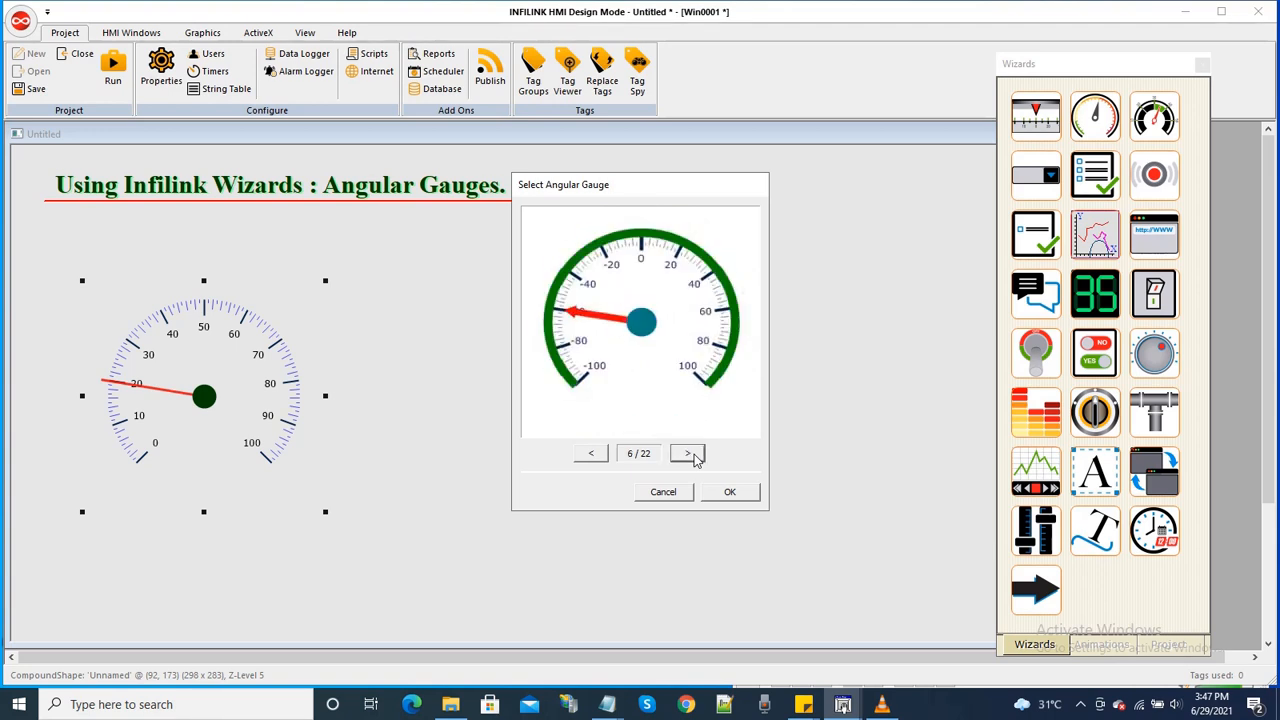
{"action": "left_click", "coordinate": [728, 494]}
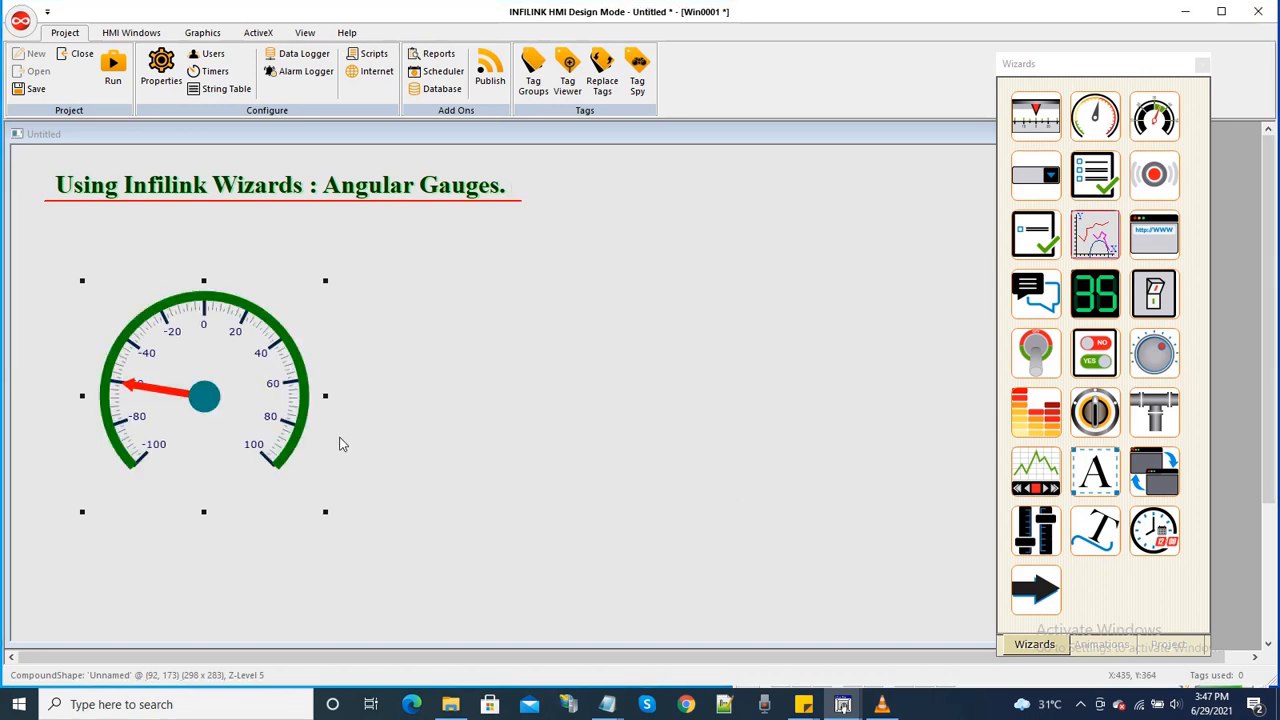
{"action": "left_click_drag", "start_coordinate": [242, 394], "coordinate": [221, 357]}
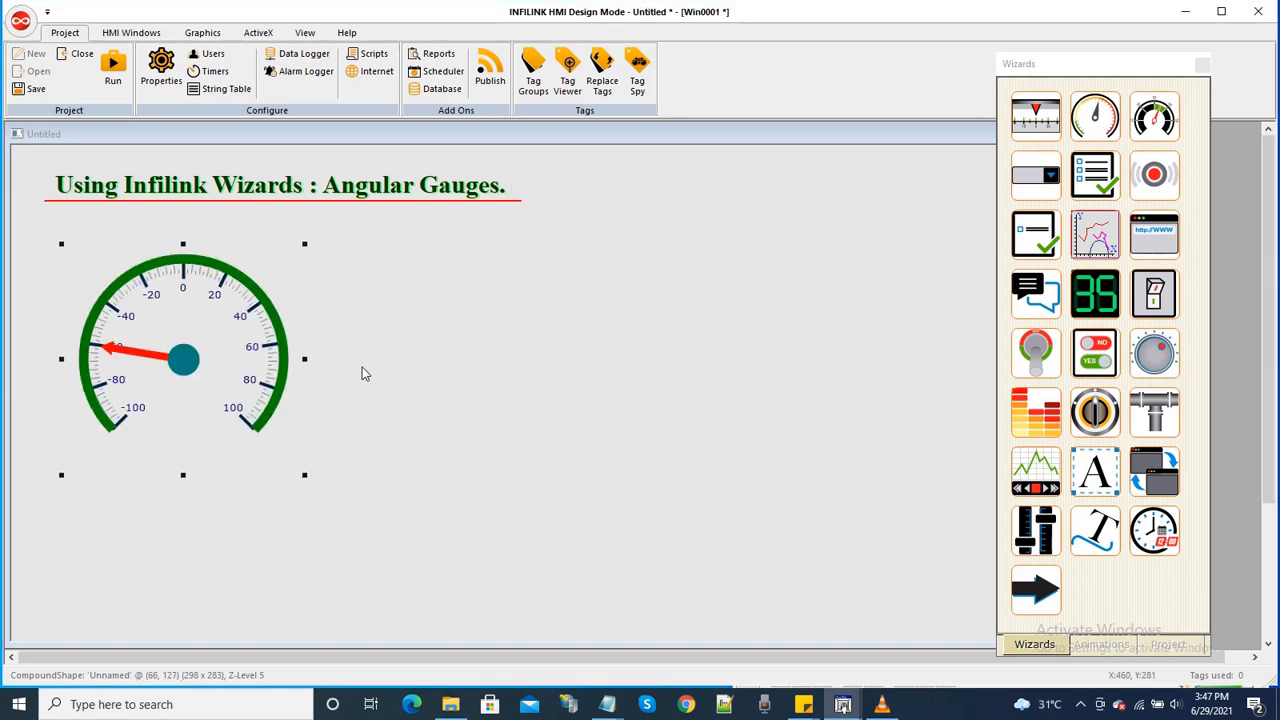
{"action": "left_click", "coordinate": [398, 364]}
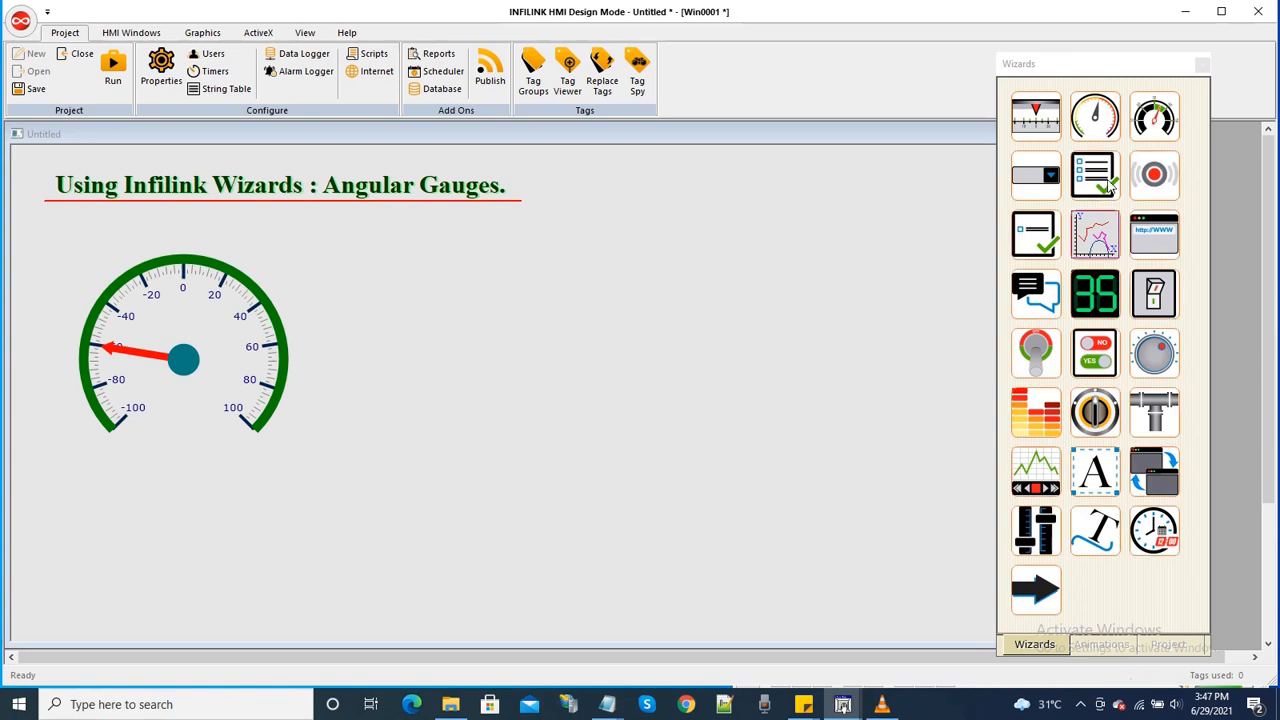
Step: Draw a second angular gauge about 235 by 244 beside the first and apply design 9 of 22 to it
{"action": "left_click", "coordinate": [1100, 115]}
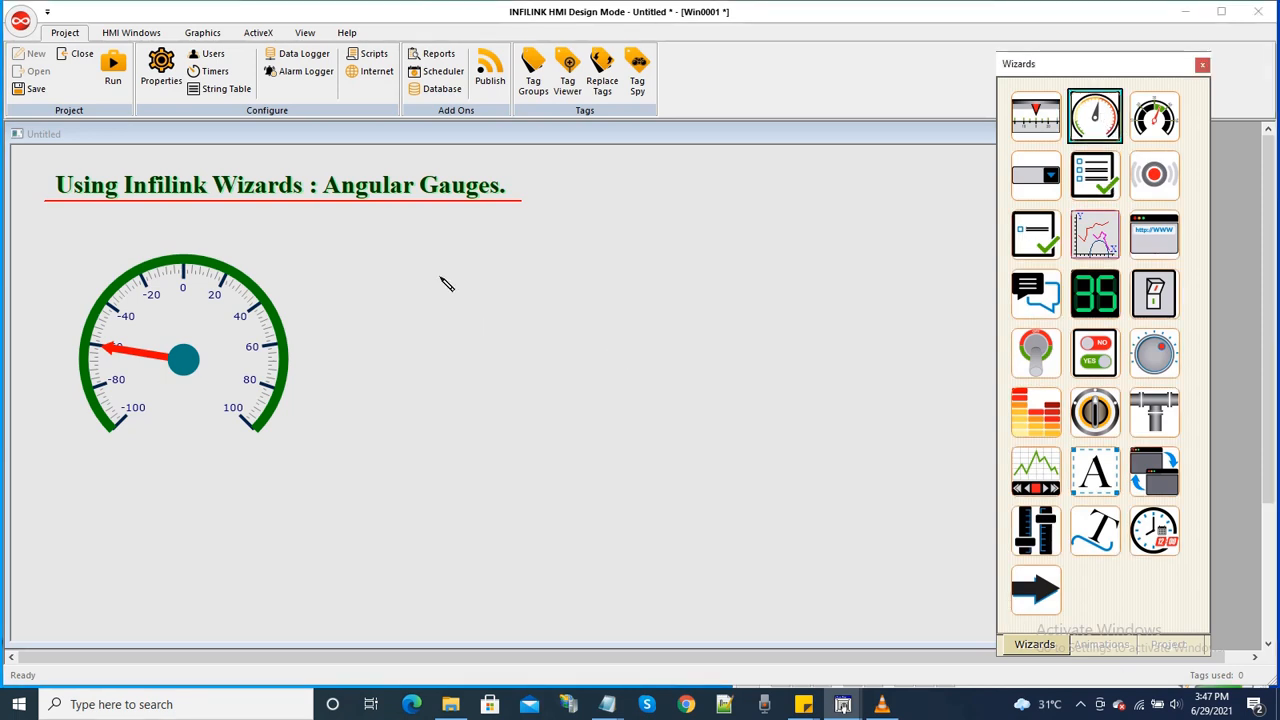
{"action": "left_click_drag", "start_coordinate": [424, 258], "coordinate": [614, 455]}
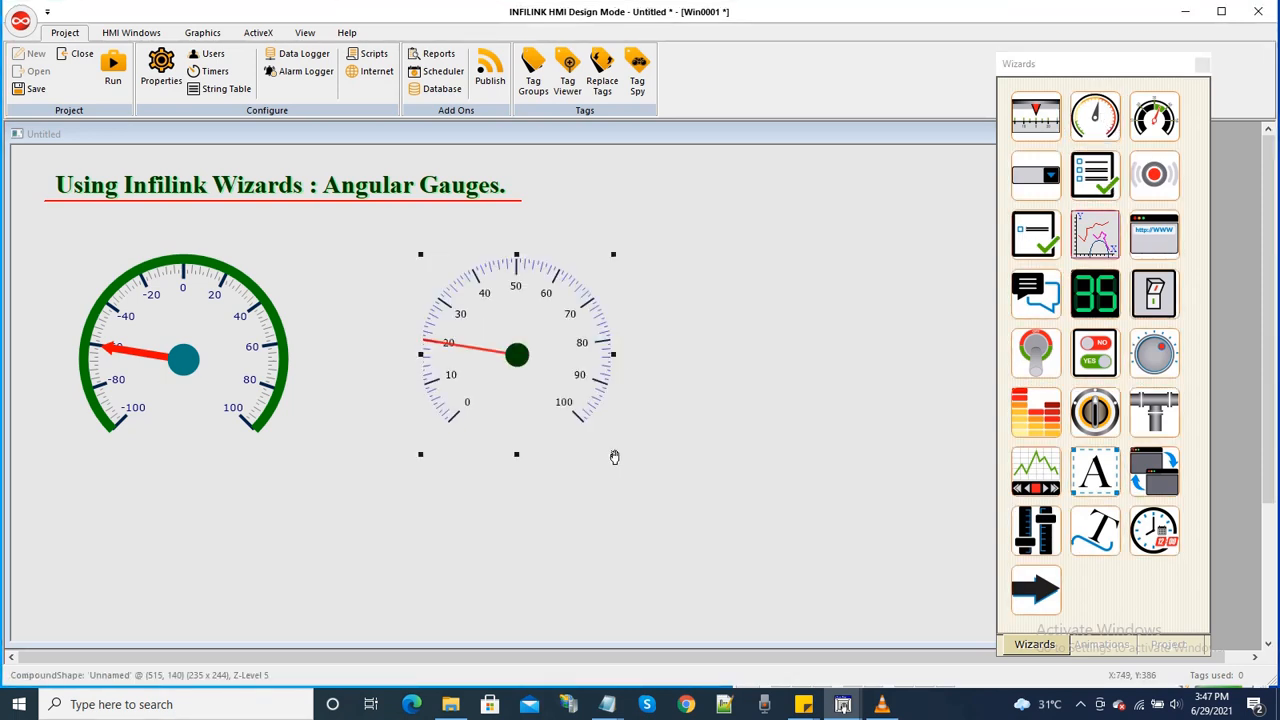
{"action": "right_click", "coordinate": [511, 384]}
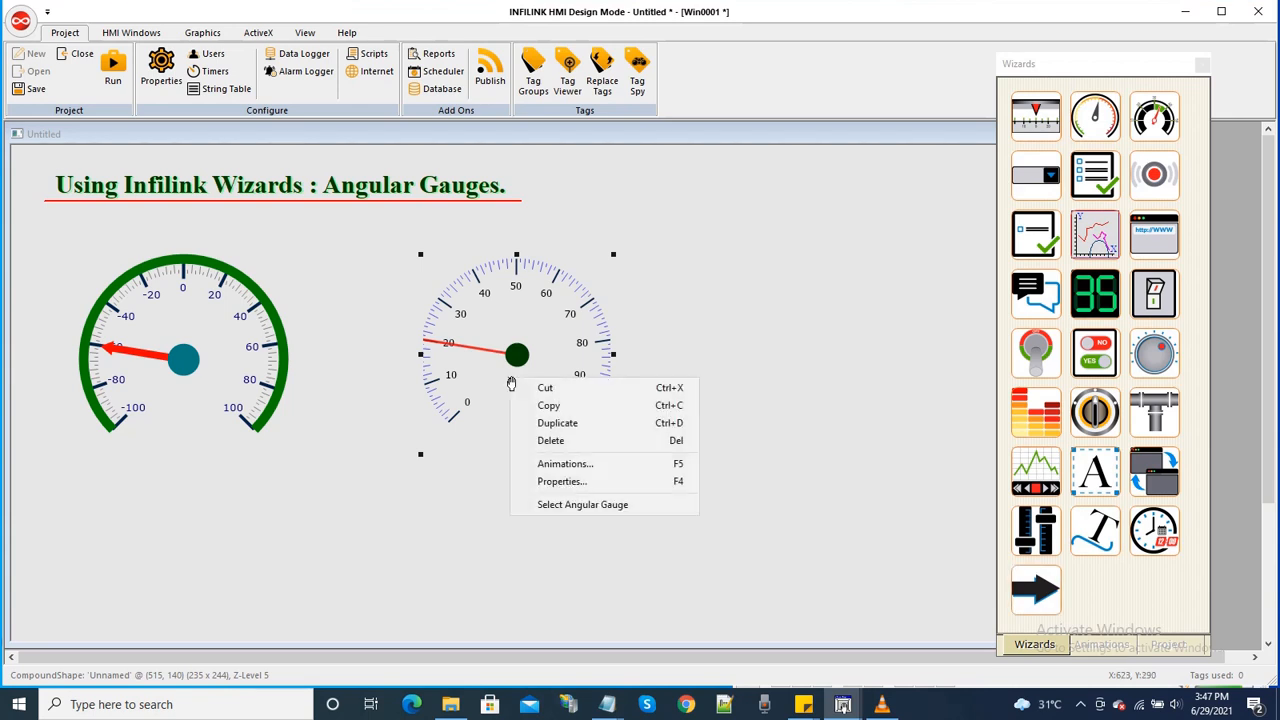
{"action": "left_click", "coordinate": [578, 508]}
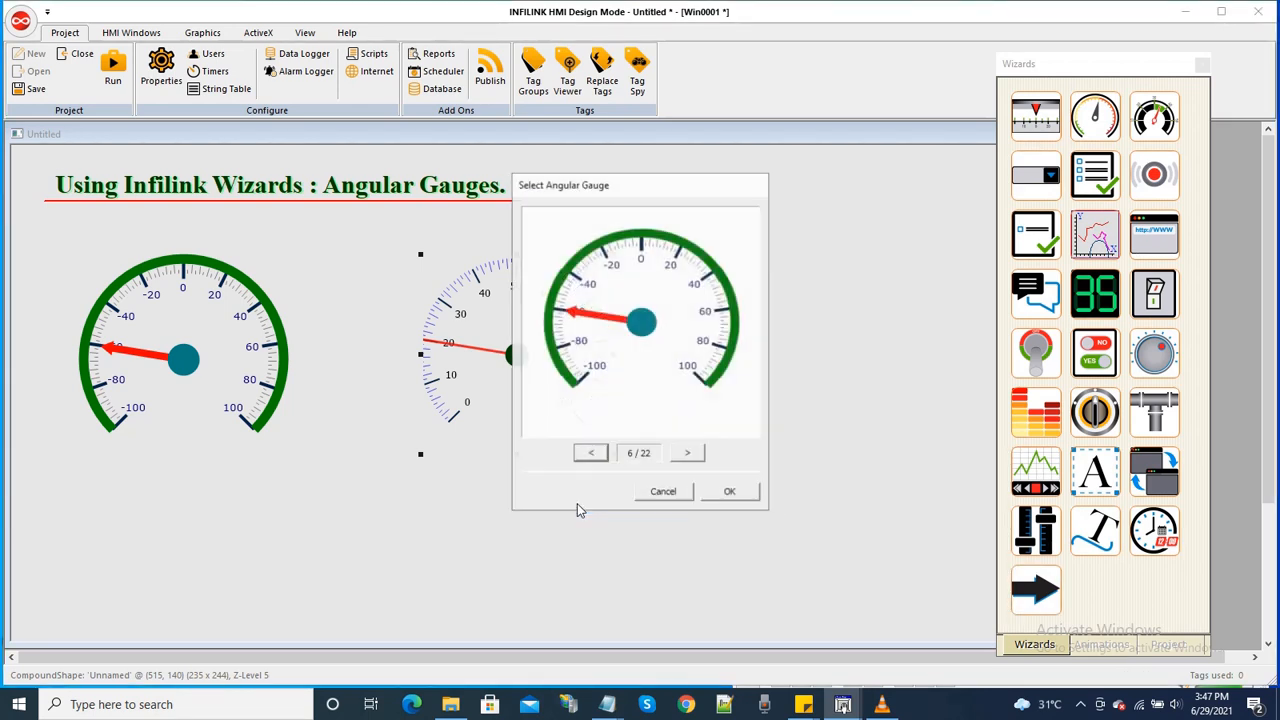
{"action": "left_click", "coordinate": [688, 455]}
{"action": "left_click", "coordinate": [688, 455]}
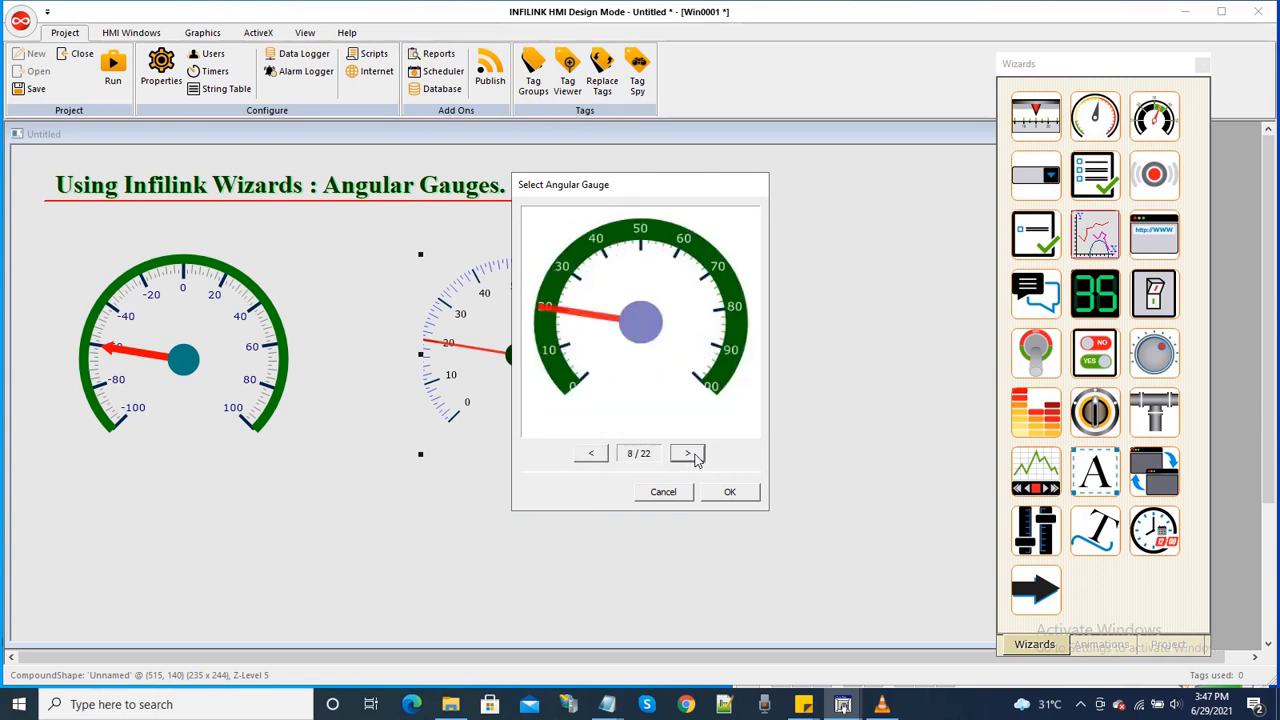
{"action": "left_click", "coordinate": [690, 455]}
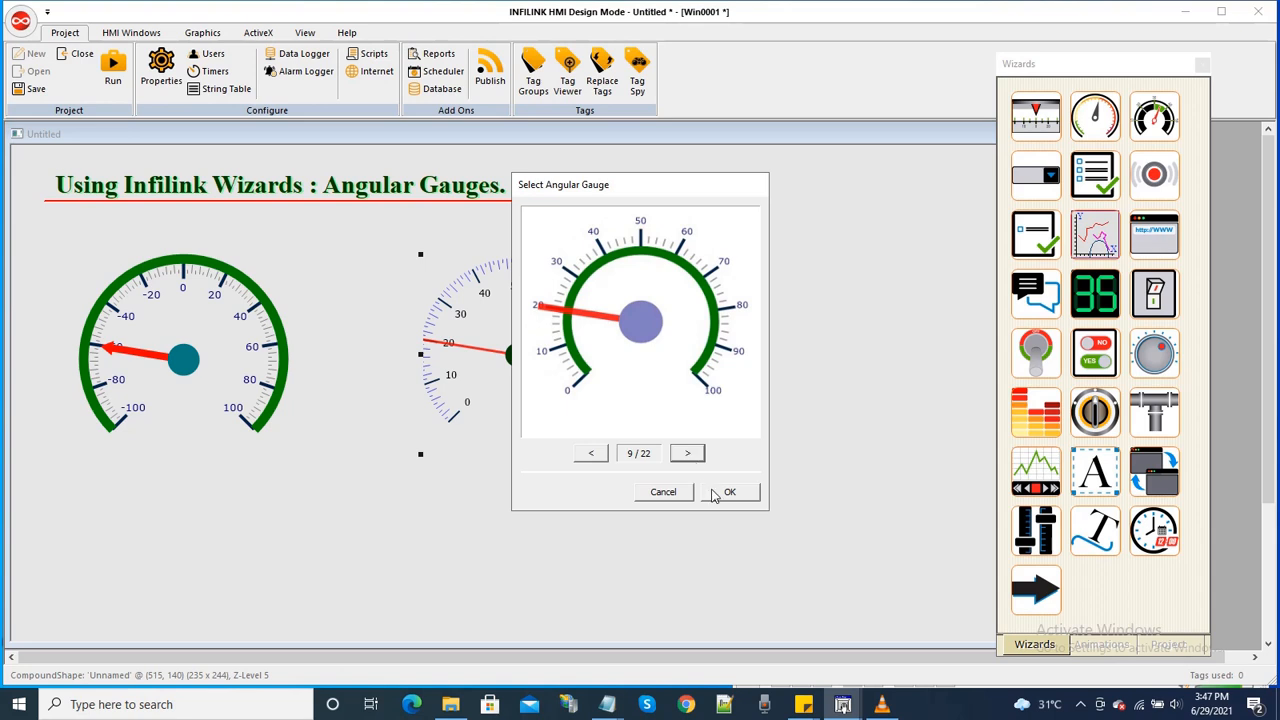
{"action": "left_click", "coordinate": [716, 493]}
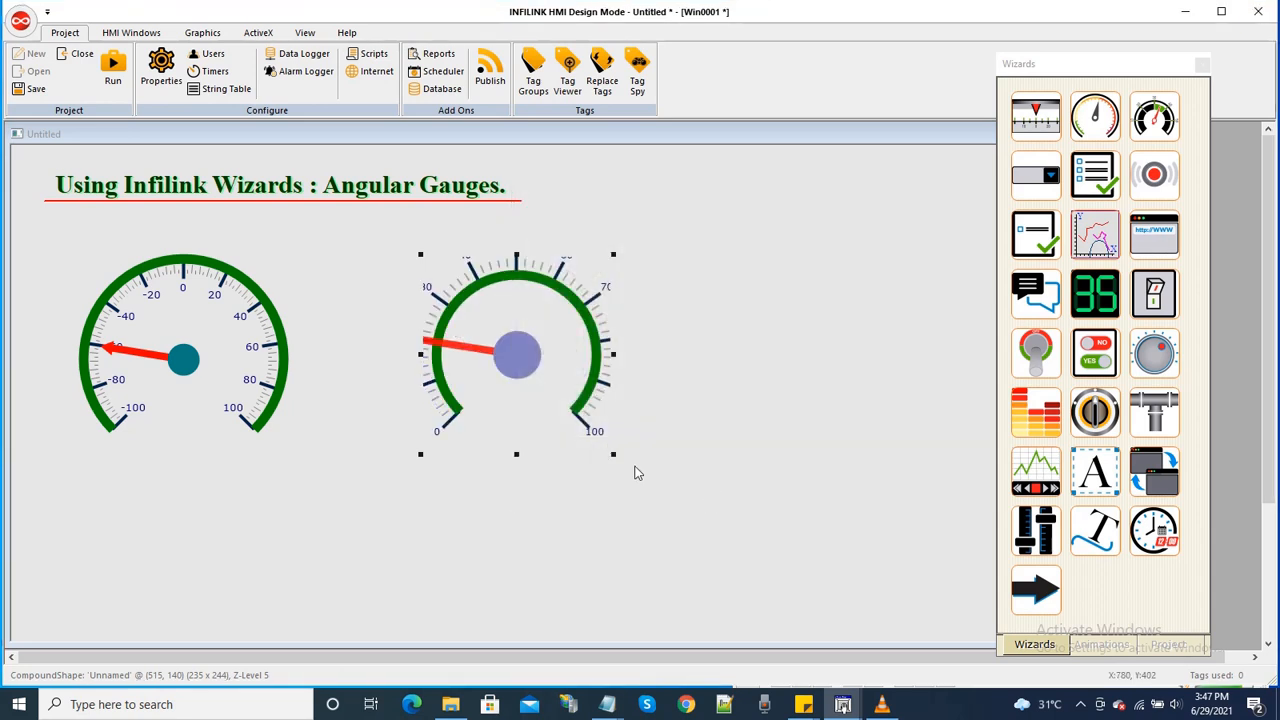
Step: Enlarge the second gauge to about 312 by 314 and move it to about X 365, Y 284, diagonally below the first gauge
{"action": "left_click_drag", "start_coordinate": [613, 455], "coordinate": [675, 511]}
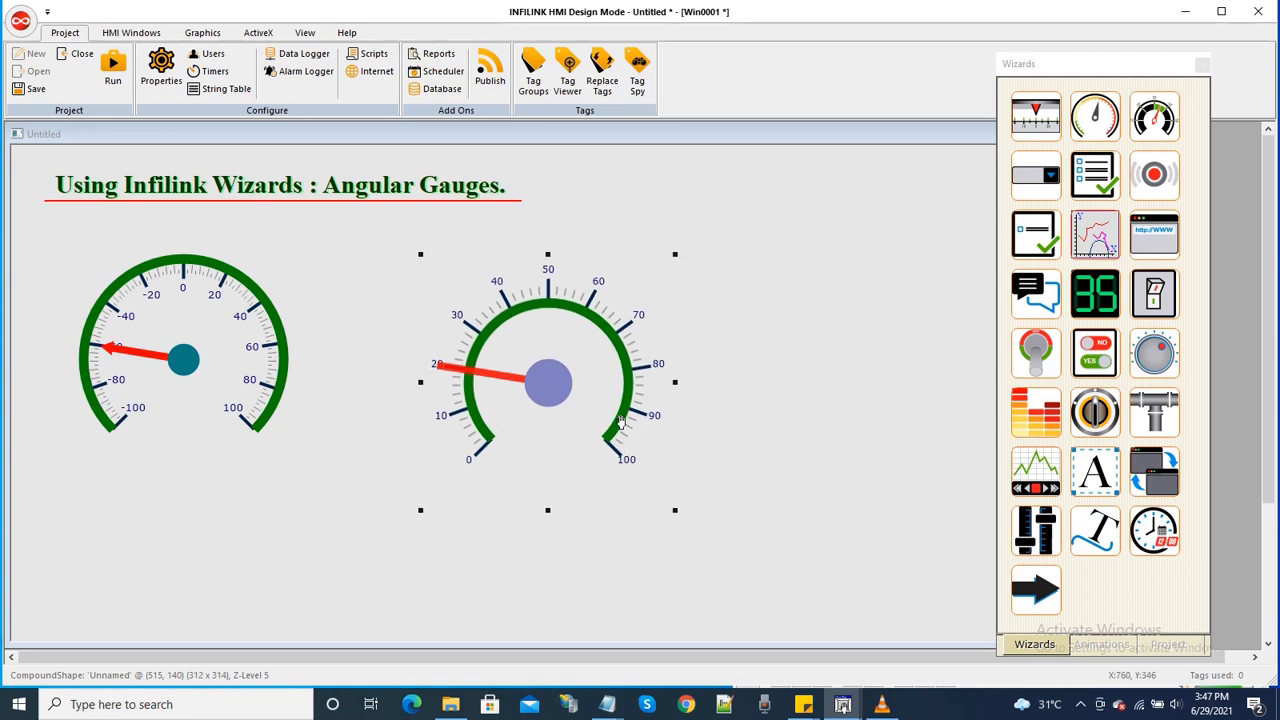
{"action": "left_click_drag", "start_coordinate": [490, 501], "coordinate": [499, 535]}
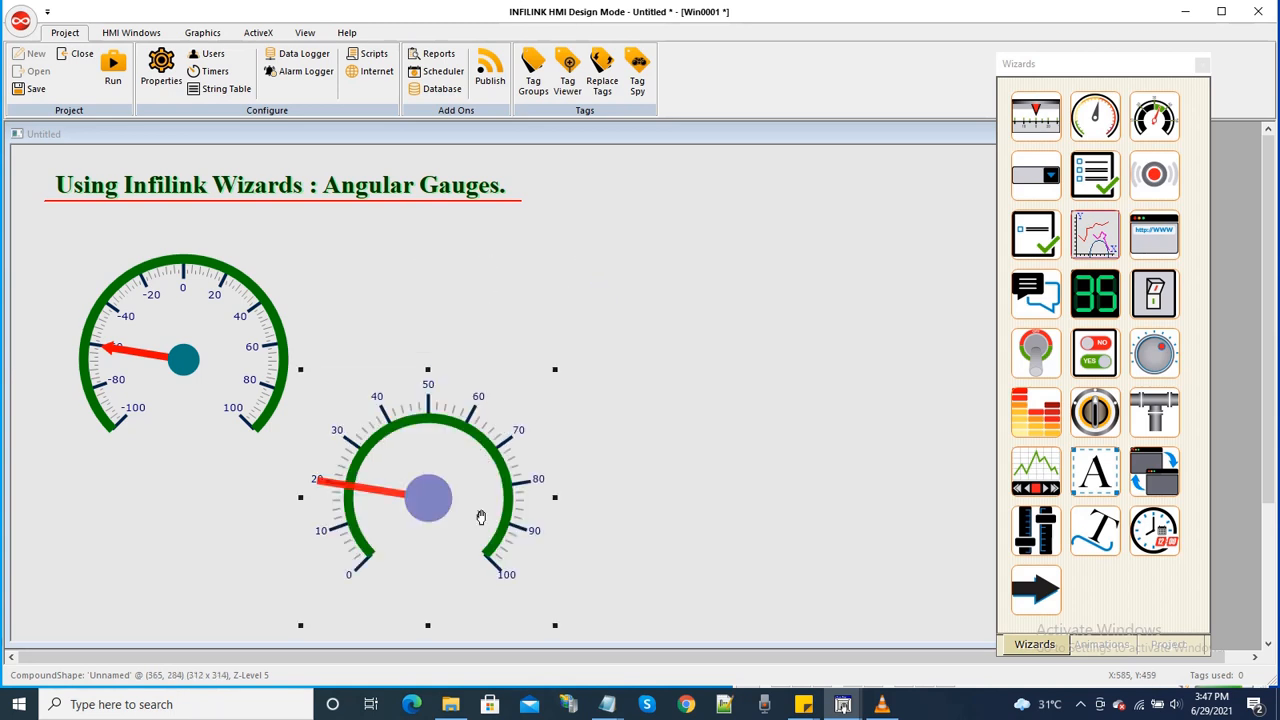
{"action": "left_click", "coordinate": [659, 348]}
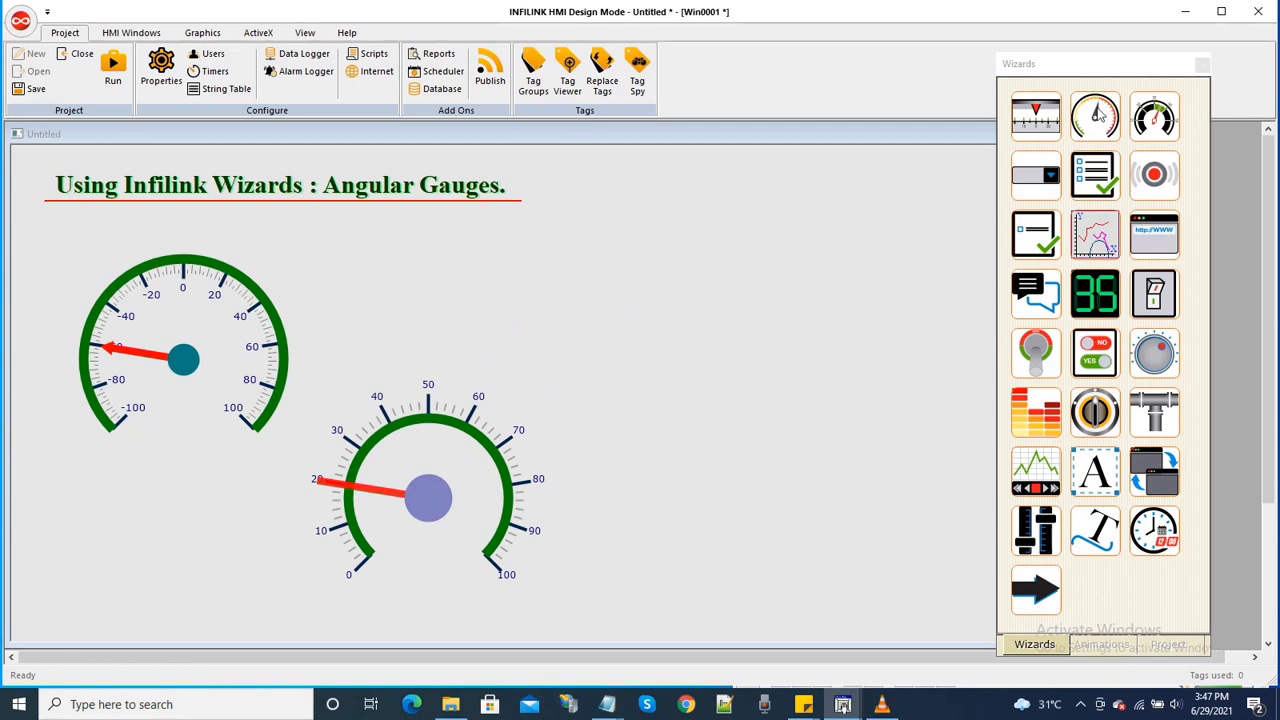
Step: Draw a third angular gauge about 270 by 265 beside the title and apply design 15 of 22 to it
{"action": "left_click", "coordinate": [1097, 116]}
{"action": "left_click_drag", "start_coordinate": [556, 177], "coordinate": [777, 390]}
{"action": "right_click", "coordinate": [688, 318]}
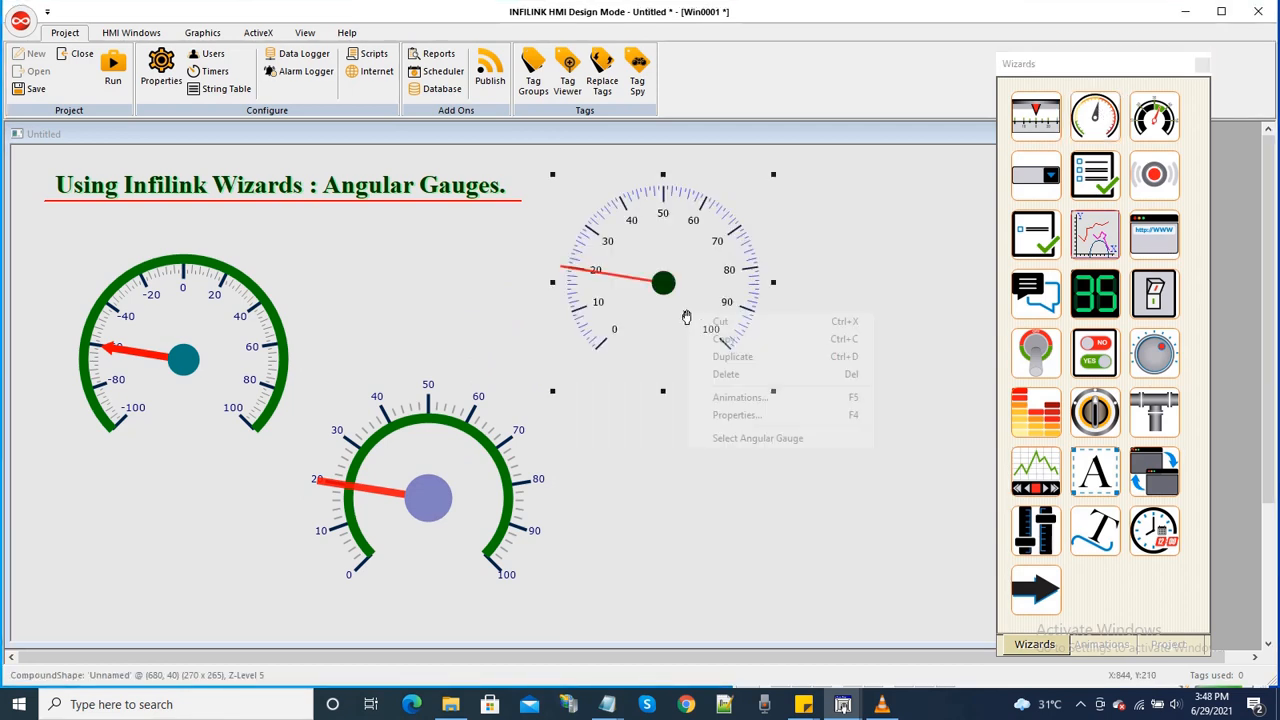
{"action": "left_click", "coordinate": [751, 437]}
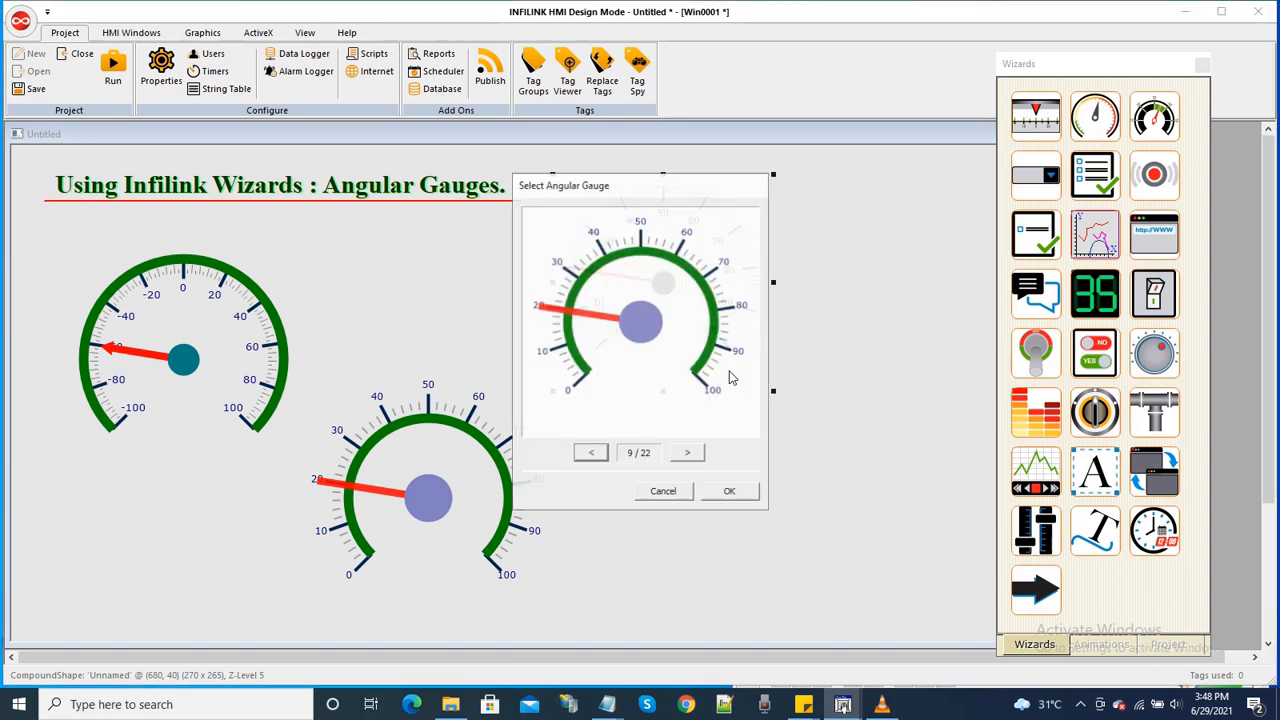
{"action": "left_click", "coordinate": [690, 454]}
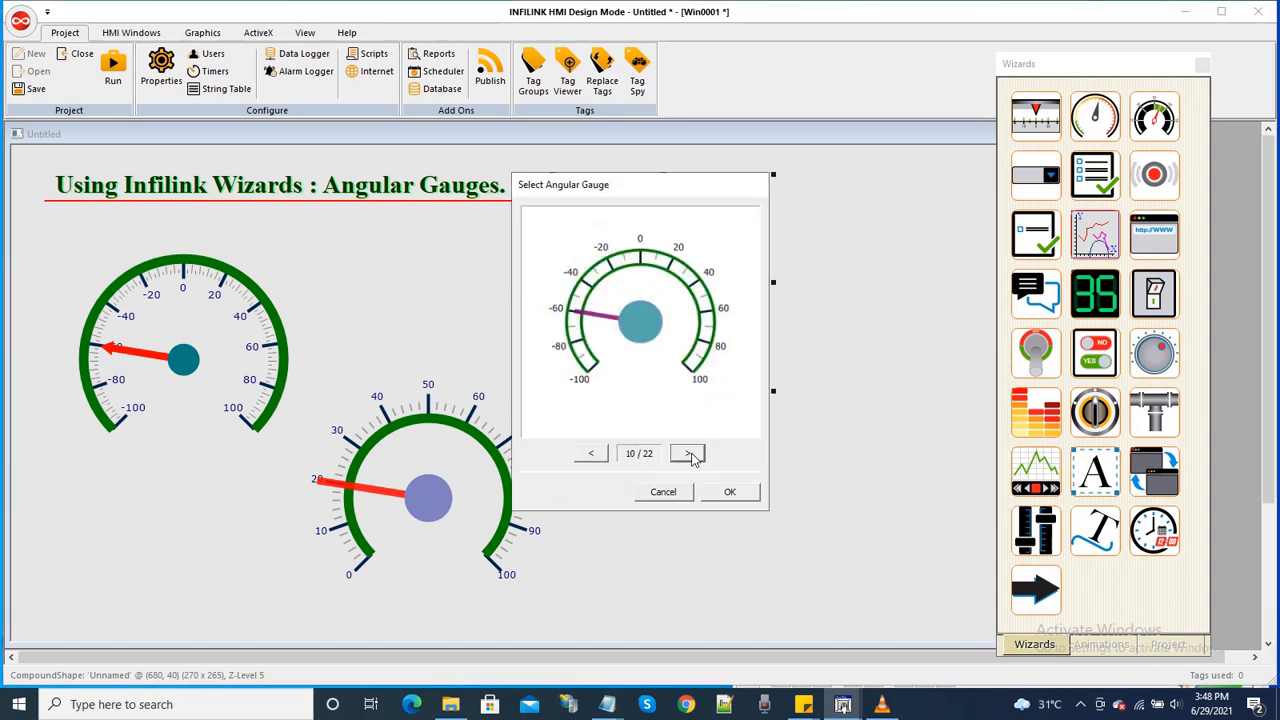
{"action": "left_click", "coordinate": [690, 455]}
{"action": "left_click", "coordinate": [690, 455]}
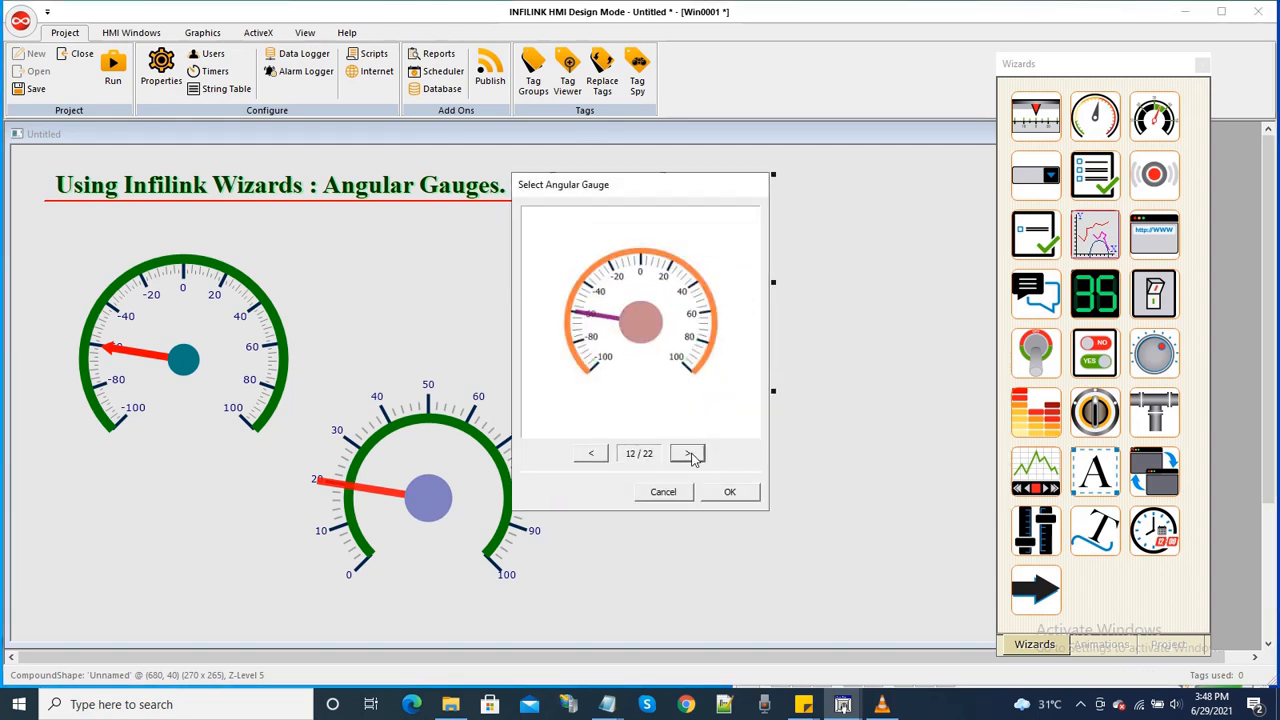
{"action": "left_click", "coordinate": [690, 455]}
{"action": "left_click", "coordinate": [690, 455]}
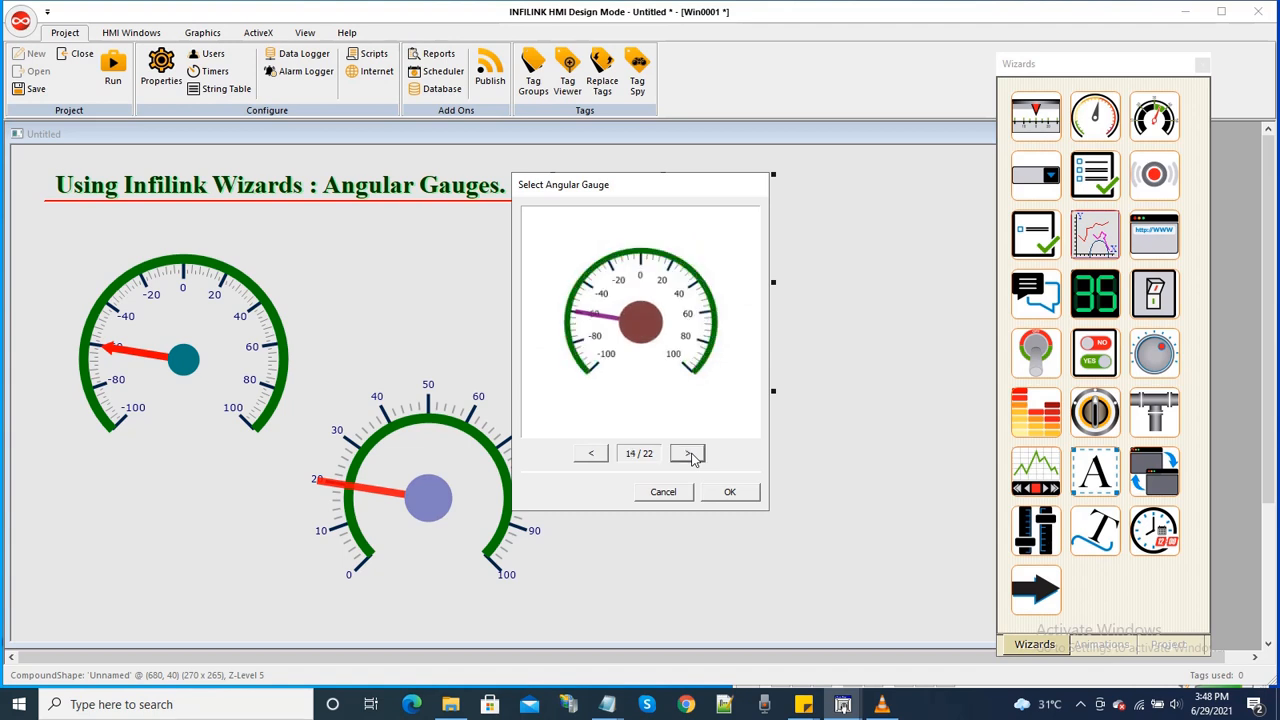
{"action": "left_click", "coordinate": [690, 455]}
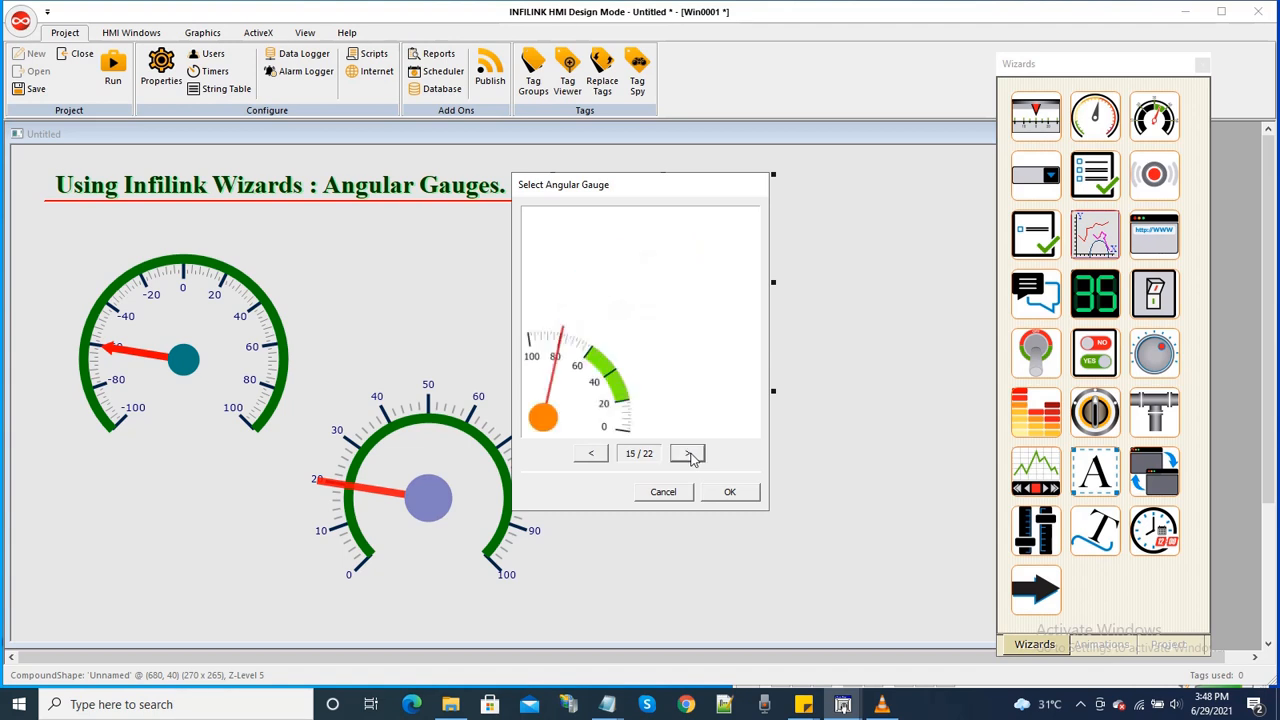
{"action": "left_click", "coordinate": [729, 491]}
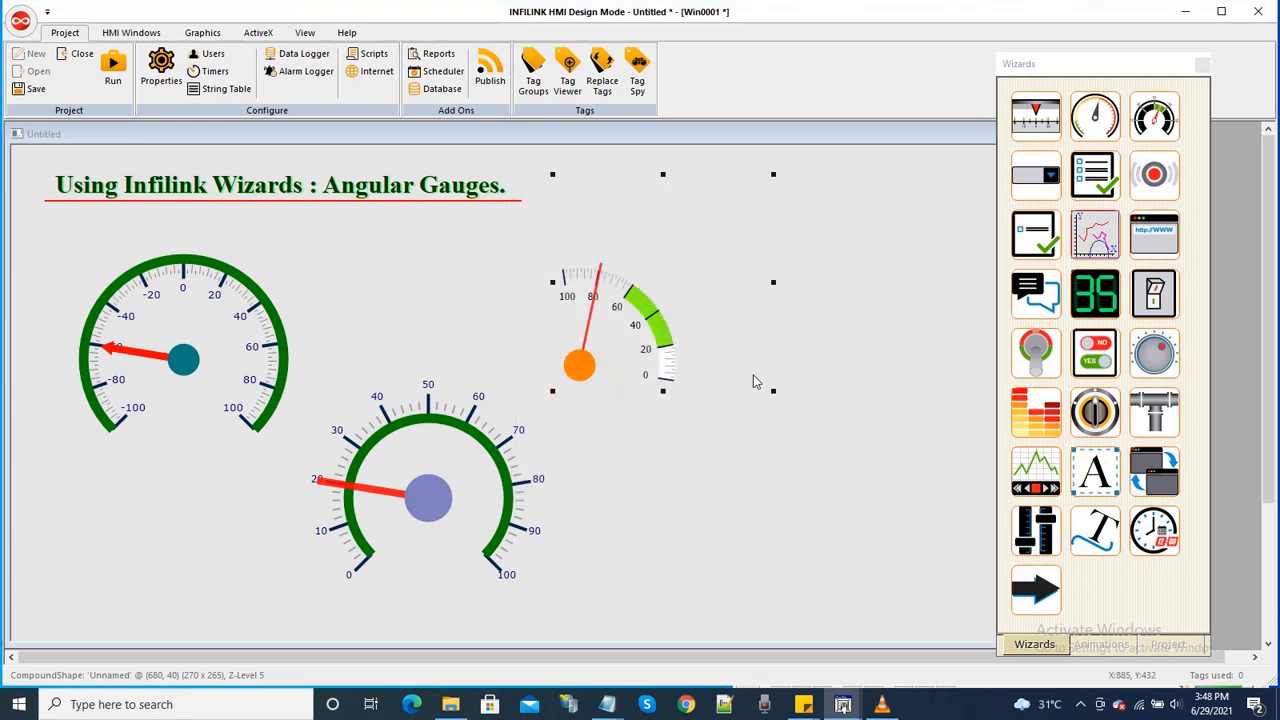
Step: Shrink the frame of the quarter-circle gauge and move the gauge up, level with the title
{"action": "left_click_drag", "start_coordinate": [773, 175], "coordinate": [695, 229]}
{"action": "left_click_drag", "start_coordinate": [648, 312], "coordinate": [654, 257]}
Step: Draw a fourth angular gauge about 259 by 258 below the quarter-circle gauge and apply design 7 of 22 to it
{"action": "left_click", "coordinate": [1098, 122]}
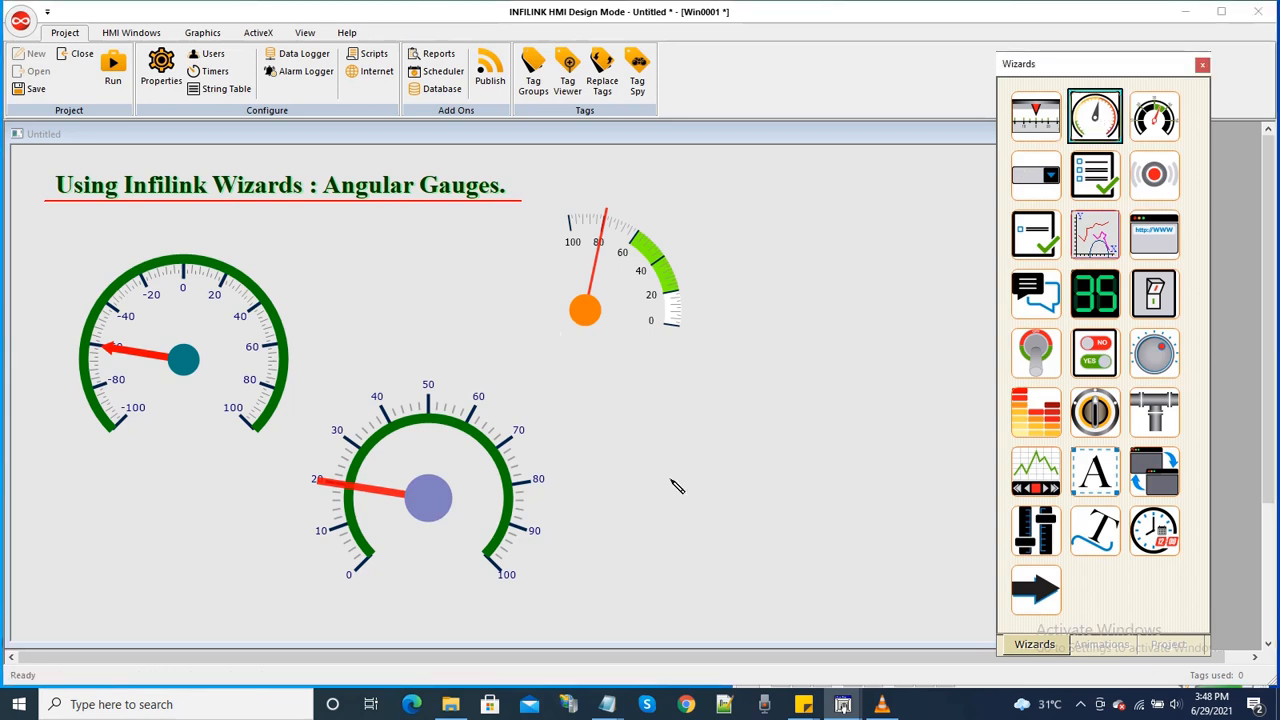
{"action": "left_click_drag", "start_coordinate": [724, 537], "coordinate": [840, 589]}
{"action": "right_click", "coordinate": [748, 498]}
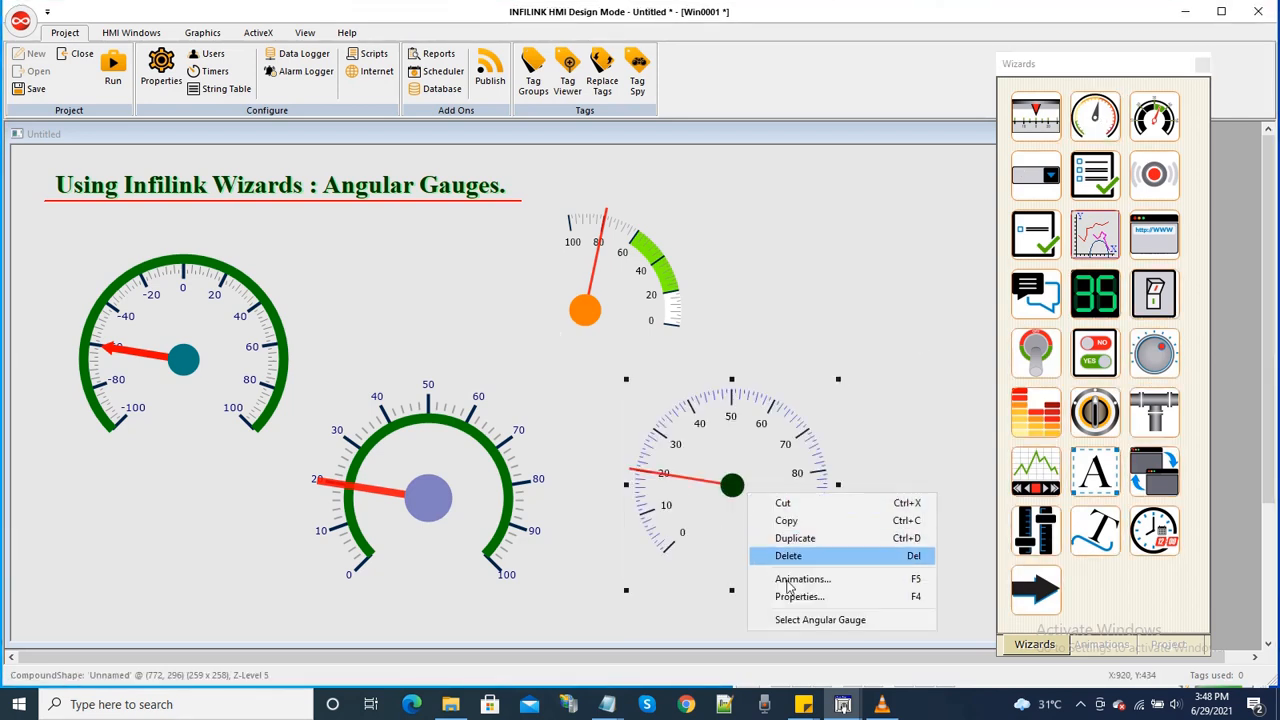
{"action": "left_click", "coordinate": [785, 620]}
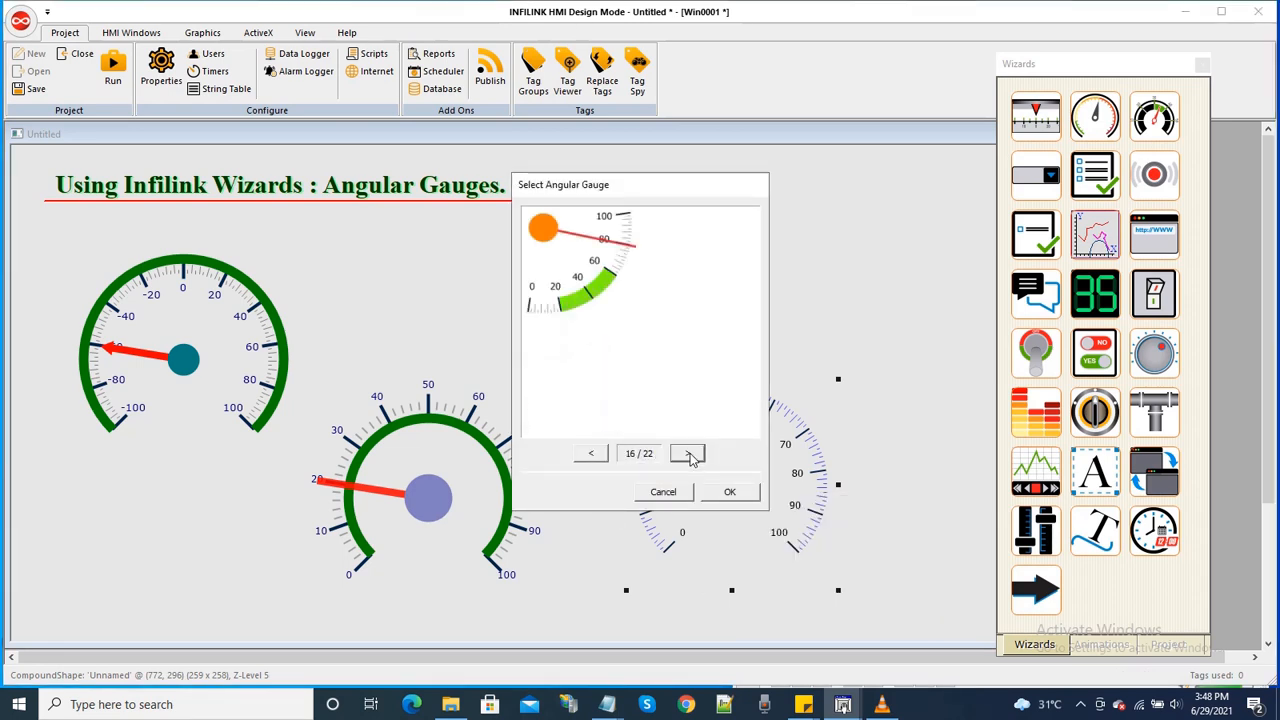
{"action": "left_click", "coordinate": [688, 455]}
{"action": "left_click", "coordinate": [688, 455]}
{"action": "left_click", "coordinate": [690, 455]}
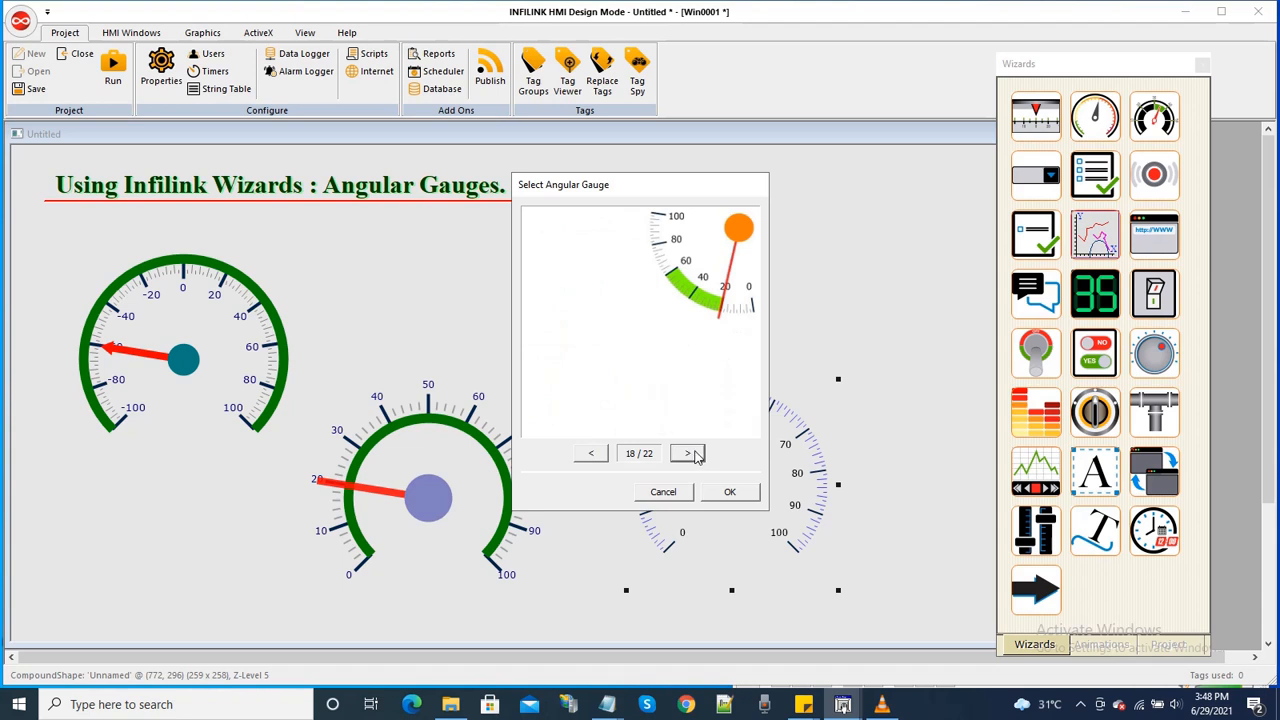
{"action": "left_click", "coordinate": [697, 455]}
{"action": "left_click", "coordinate": [697, 455]}
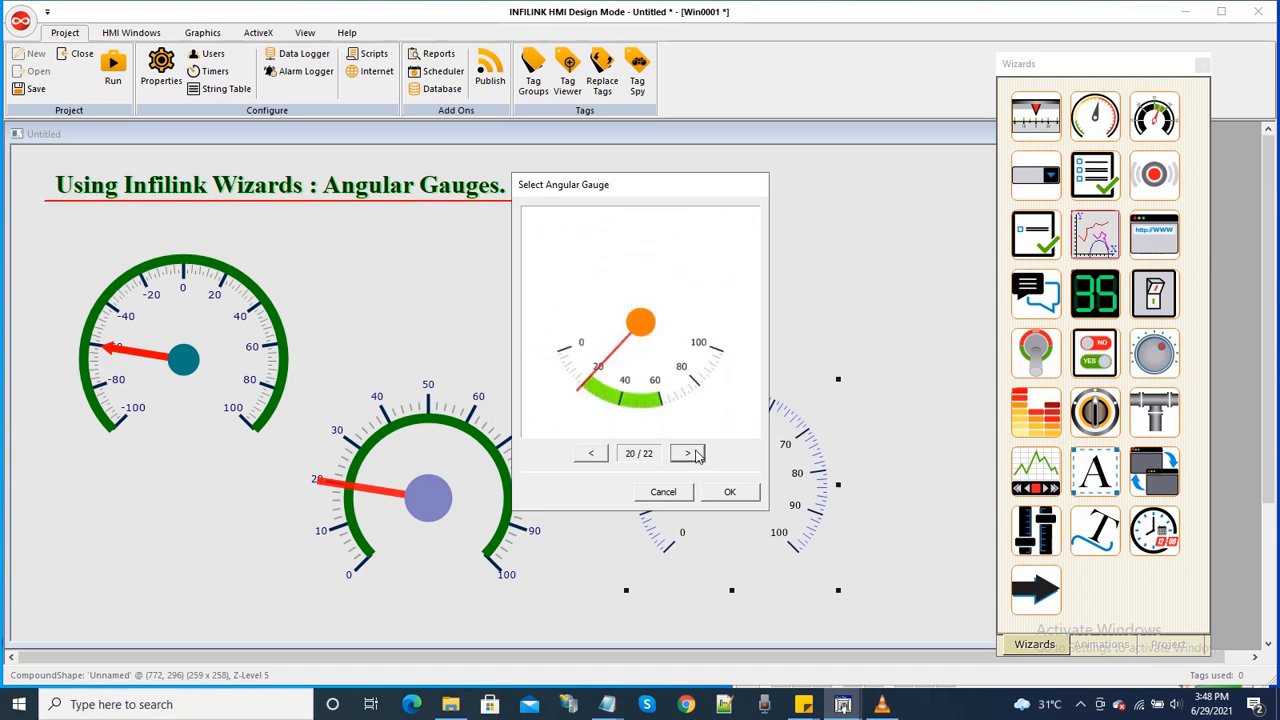
{"action": "left_click", "coordinate": [697, 455]}
{"action": "left_click", "coordinate": [697, 455]}
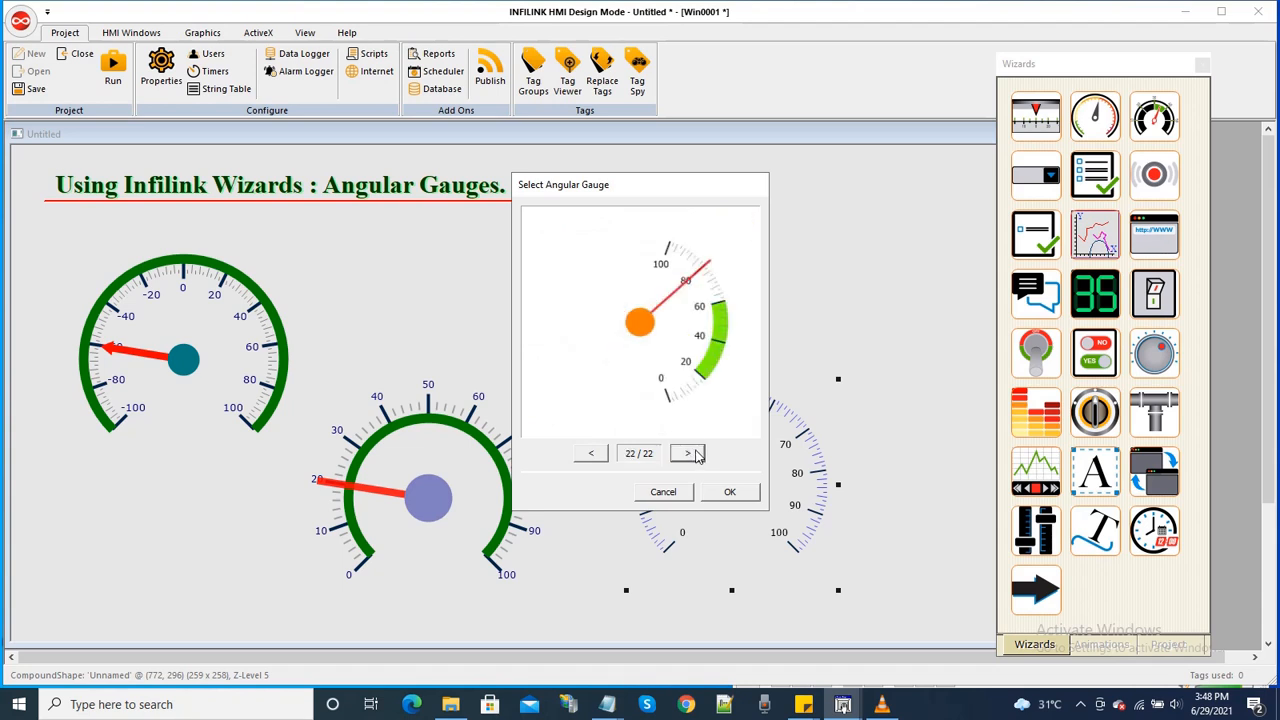
{"action": "left_click", "coordinate": [590, 455]}
{"action": "left_click", "coordinate": [590, 455]}
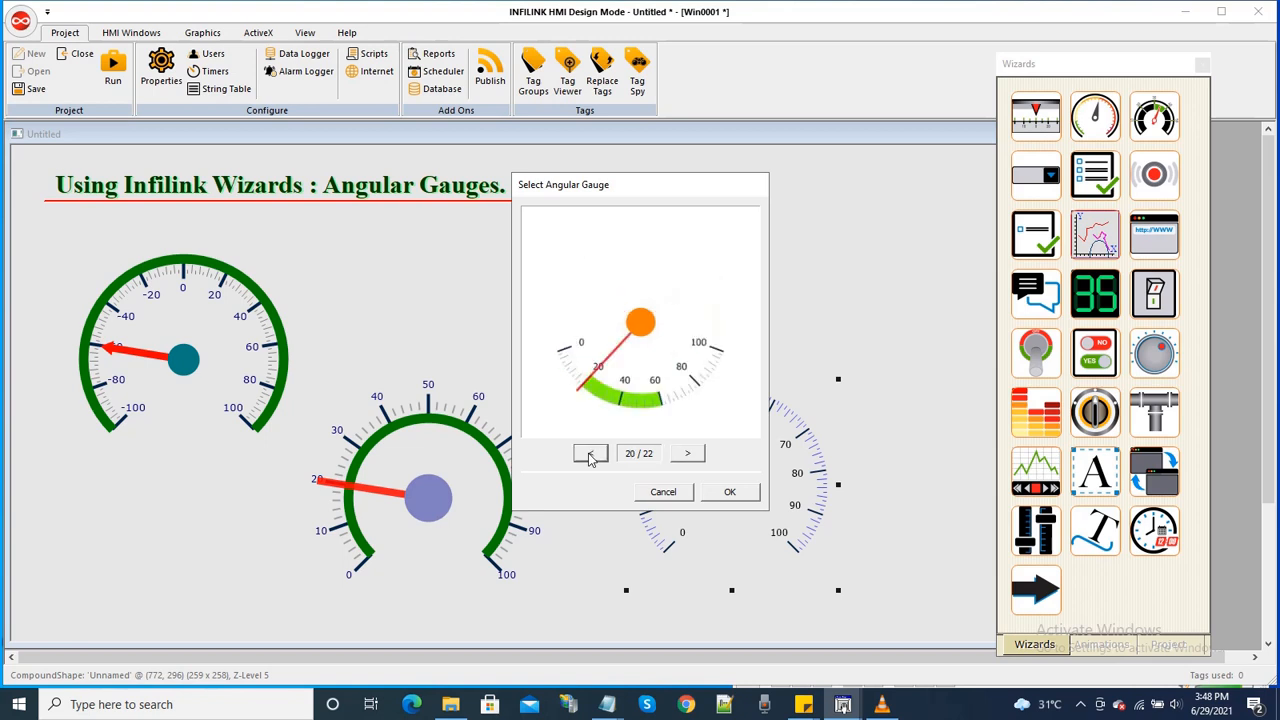
{"action": "left_click", "coordinate": [590, 455]}
{"action": "left_click", "coordinate": [590, 455]}
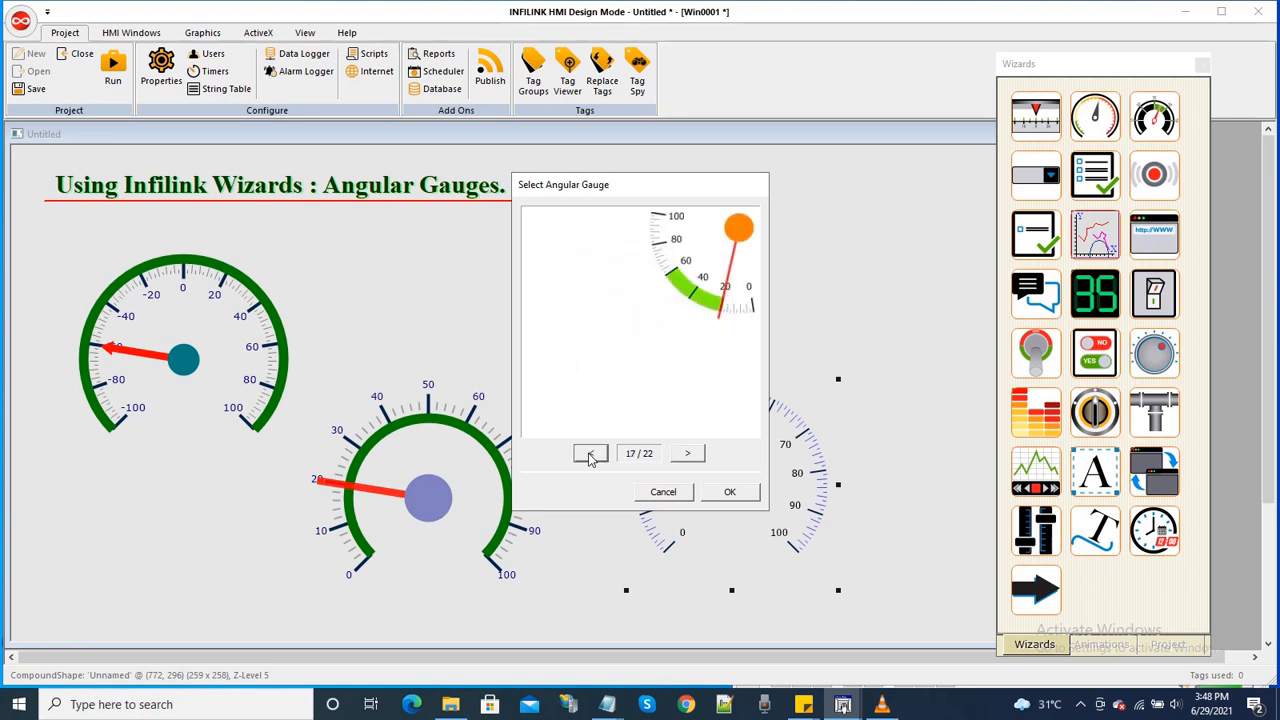
{"action": "left_click", "coordinate": [590, 455]}
{"action": "left_click", "coordinate": [590, 455]}
{"action": "left_click", "coordinate": [590, 455]}
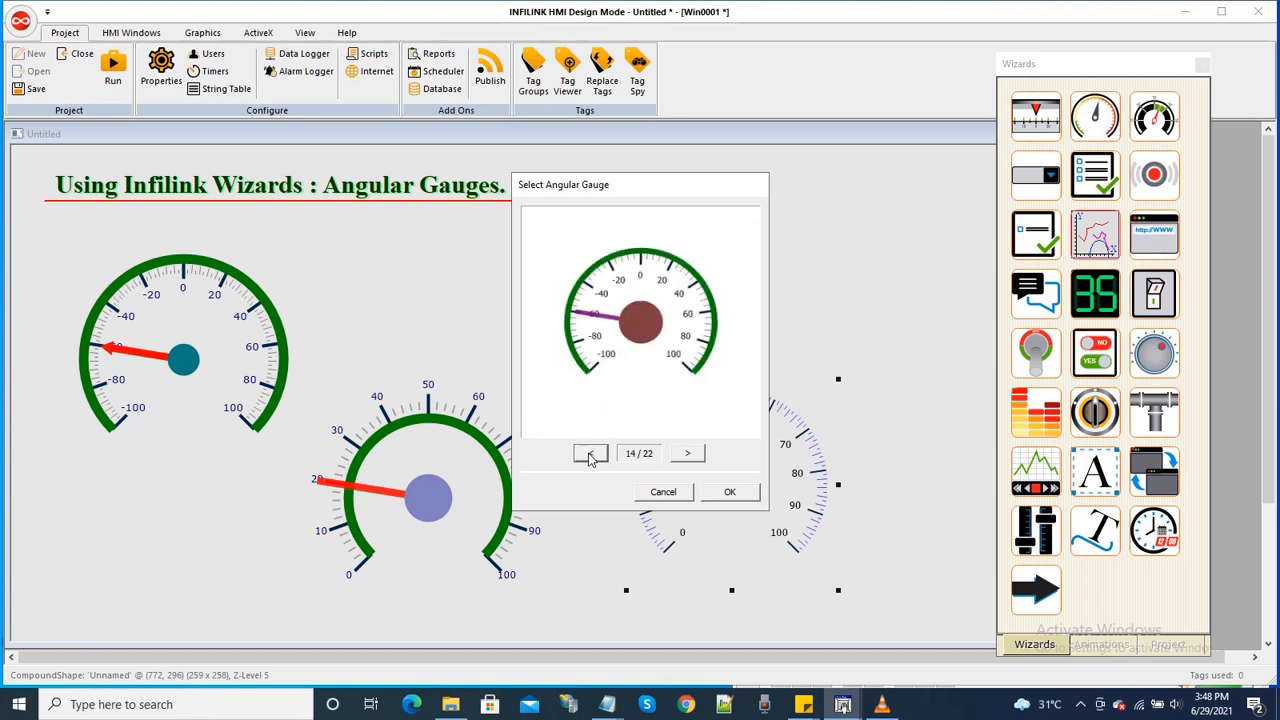
{"action": "left_click", "coordinate": [590, 455]}
{"action": "left_click", "coordinate": [590, 455]}
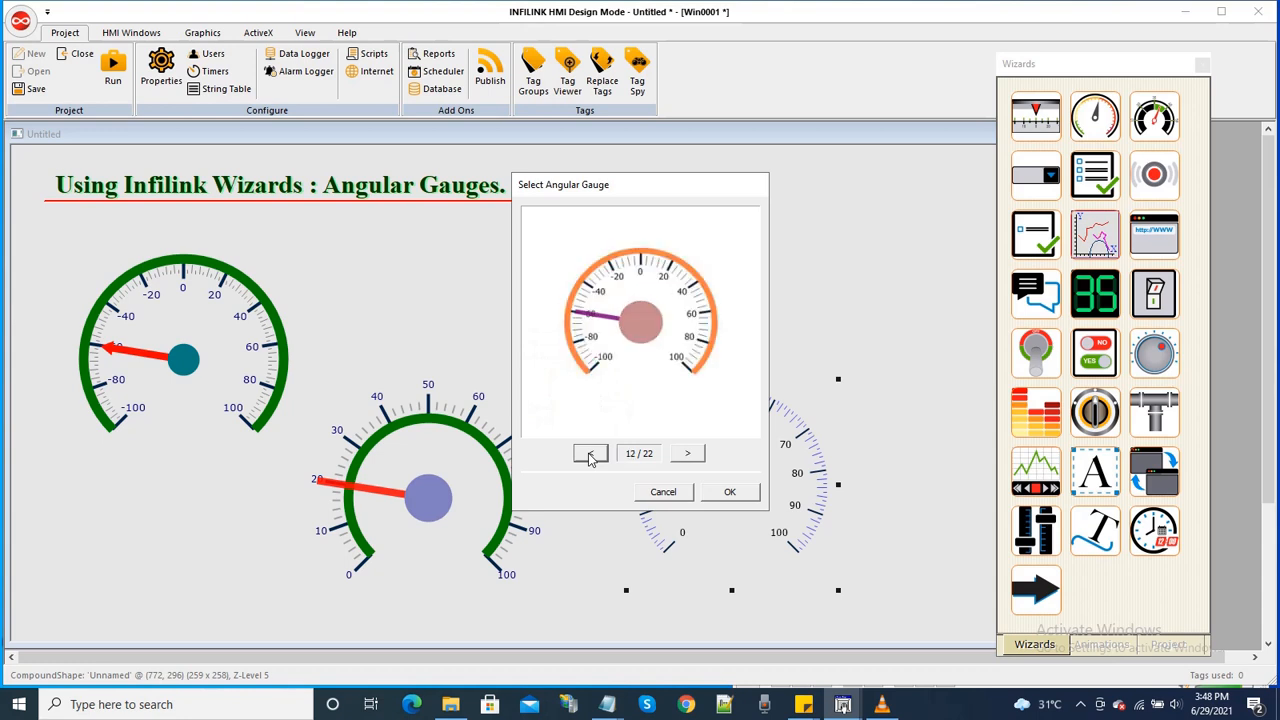
{"action": "left_click", "coordinate": [590, 455]}
{"action": "left_click", "coordinate": [590, 455]}
{"action": "left_click", "coordinate": [590, 455]}
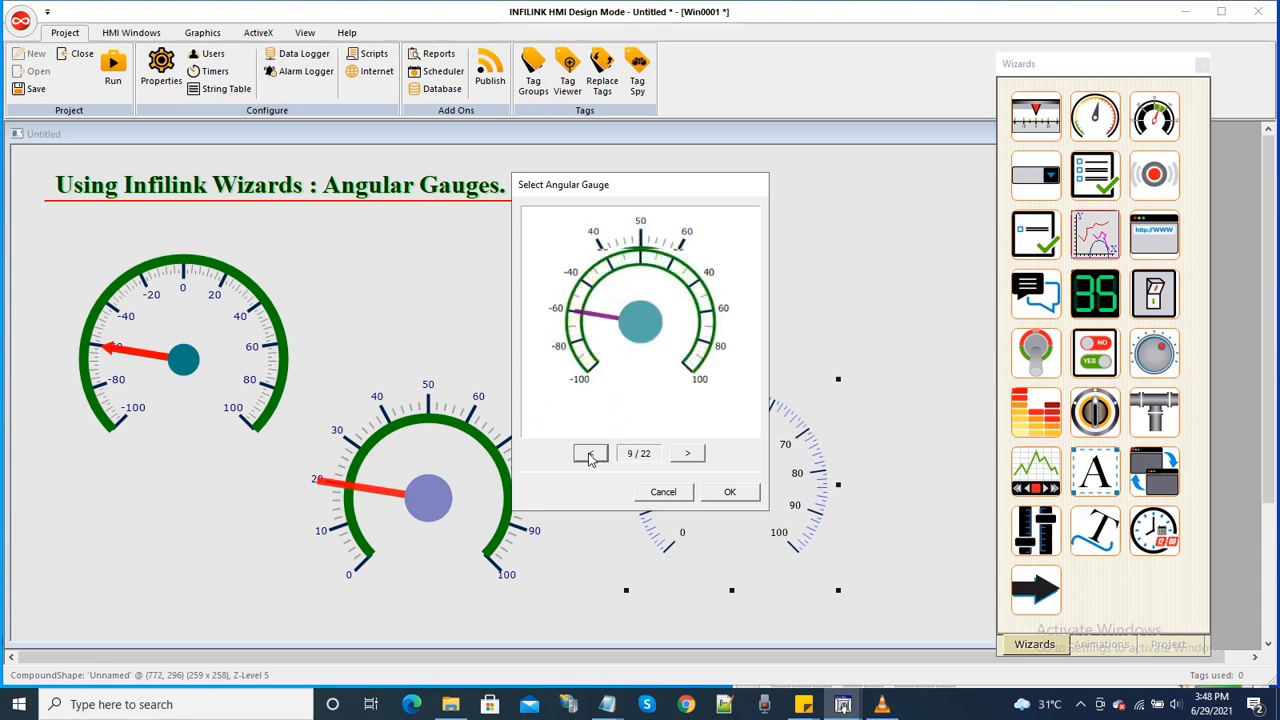
{"action": "left_click", "coordinate": [590, 455]}
{"action": "left_click", "coordinate": [590, 455]}
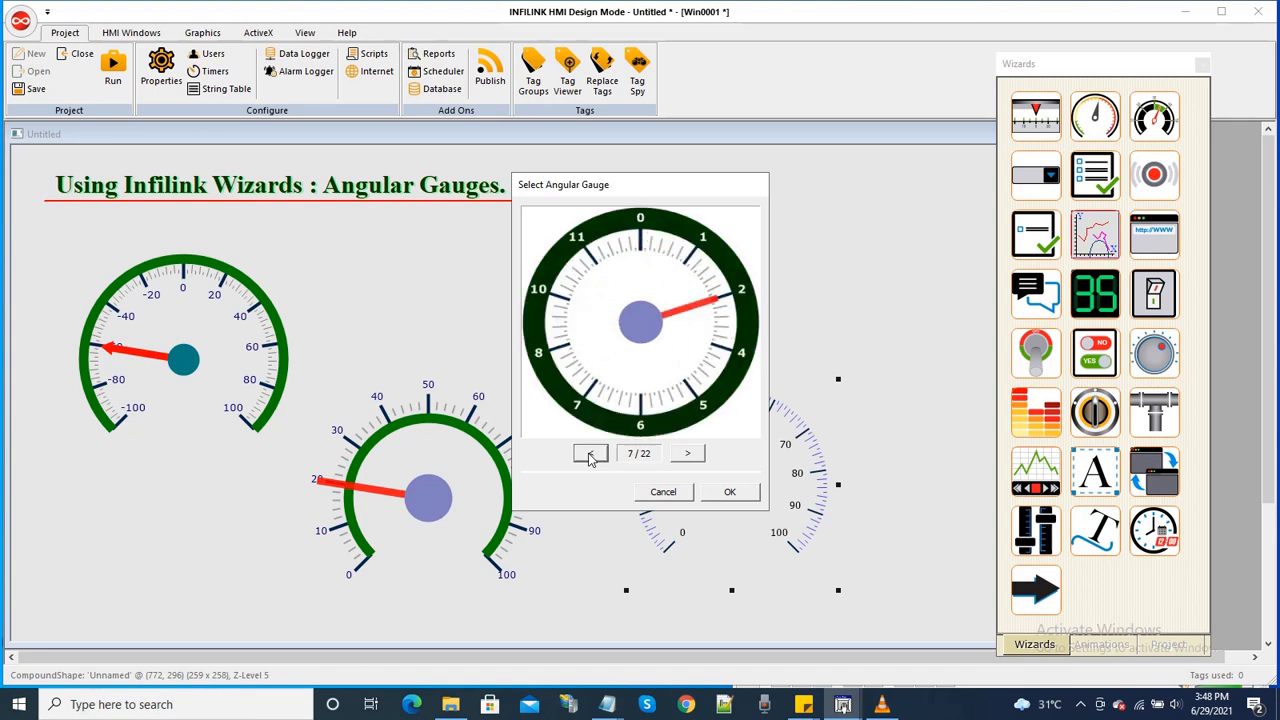
{"action": "left_click", "coordinate": [718, 494]}
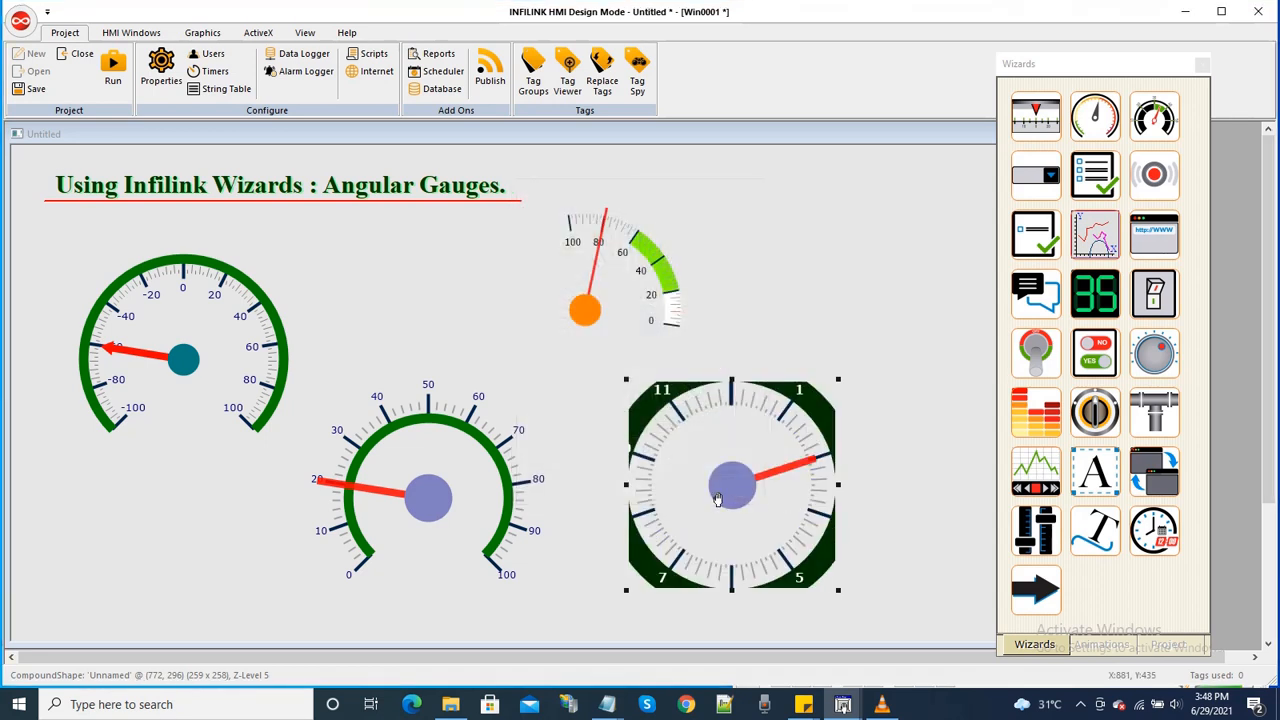
Step: Enlarge the full-circle gauge to about 419 by 356 and move it to about X 869, Y 157, moving the wizard palette aside
{"action": "left_click_drag", "start_coordinate": [838, 380], "coordinate": [964, 300]}
{"action": "left_click_drag", "start_coordinate": [823, 449], "coordinate": [886, 421]}
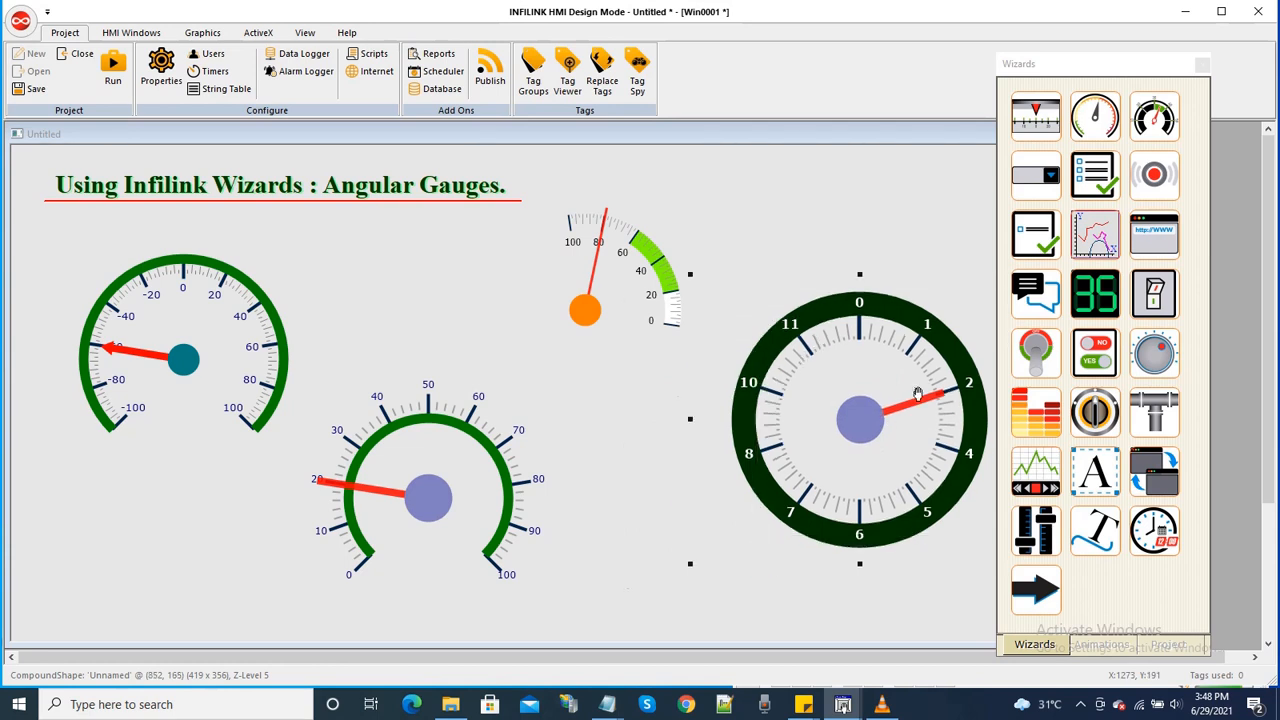
{"action": "left_click_drag", "start_coordinate": [1108, 72], "coordinate": [1160, 60]}
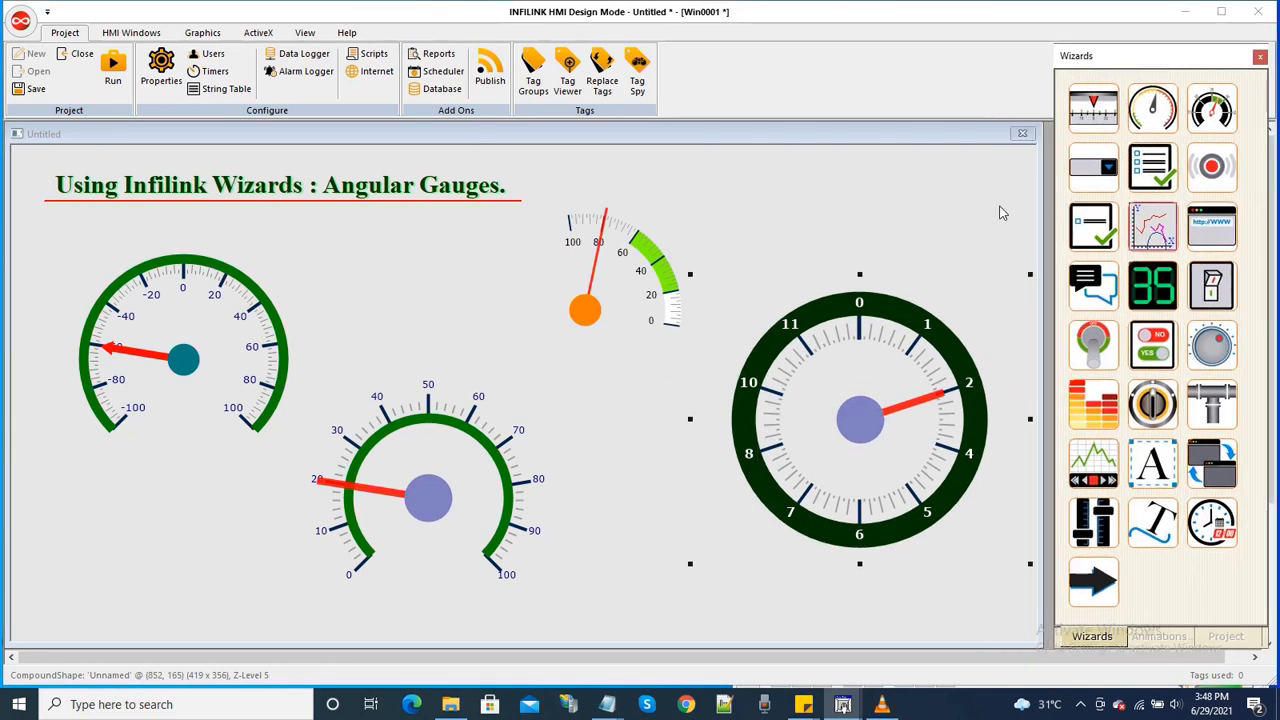
{"action": "left_click_drag", "start_coordinate": [869, 360], "coordinate": [872, 357]}
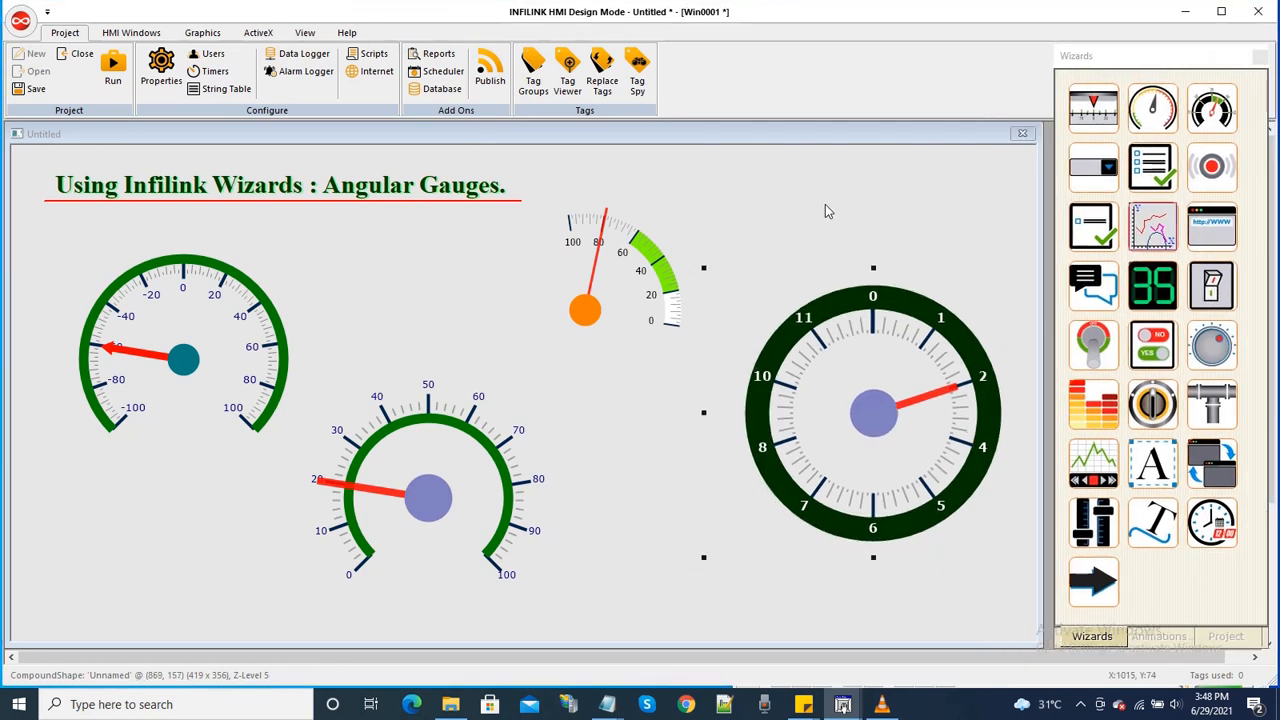
{"action": "left_click", "coordinate": [825, 211]}
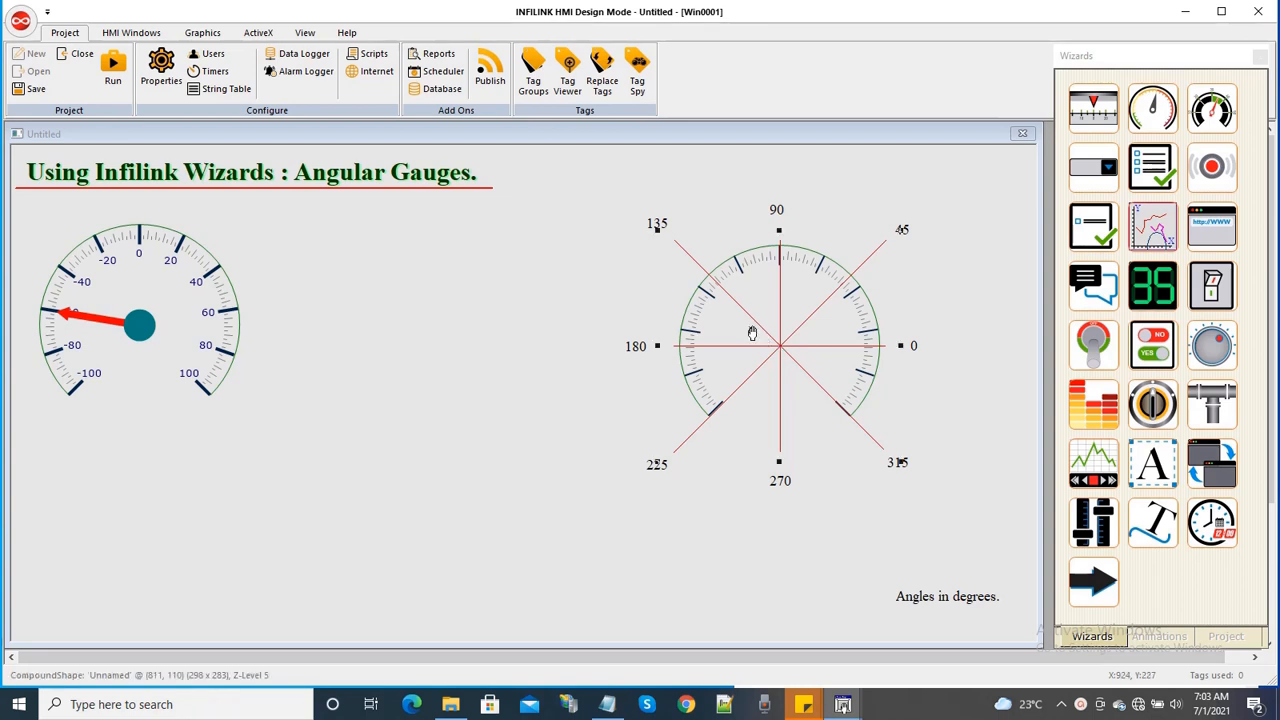
Step: Open the properties of the gauge with the angle lines and review its arc, hub, tick, pointer and range settings
{"action": "right_click", "coordinate": [752, 333]}
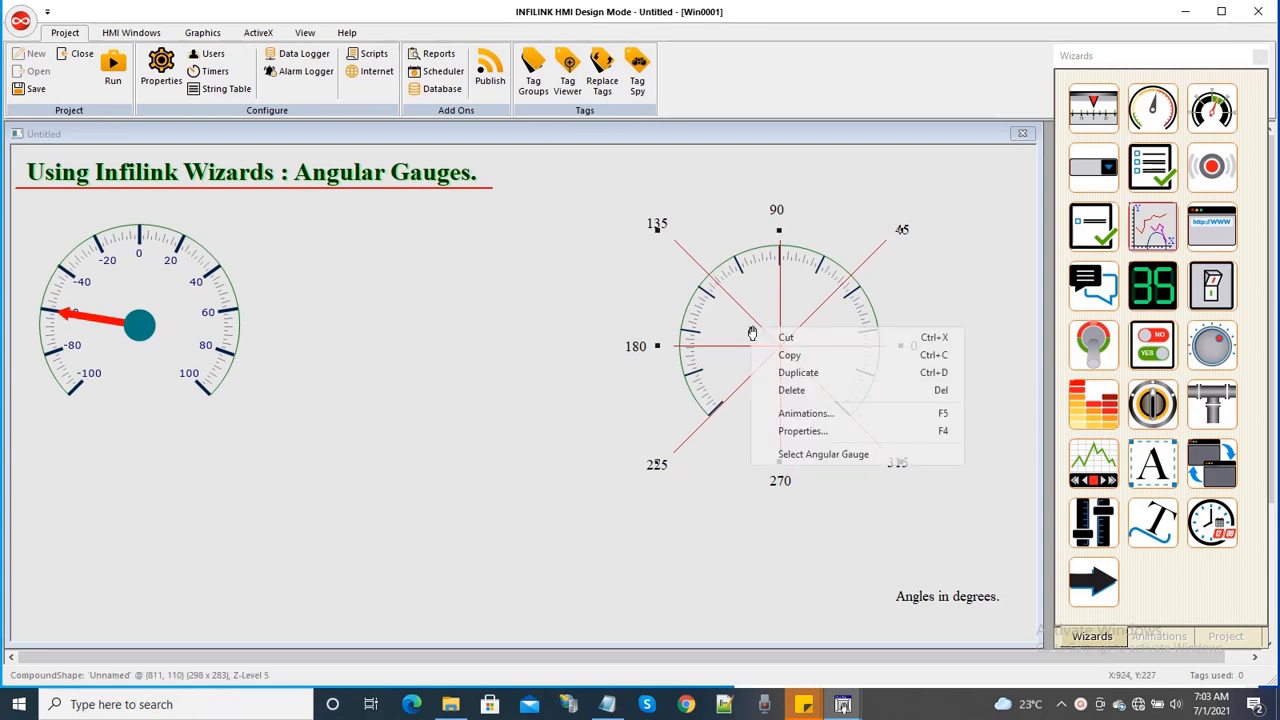
{"action": "left_click", "coordinate": [766, 433]}
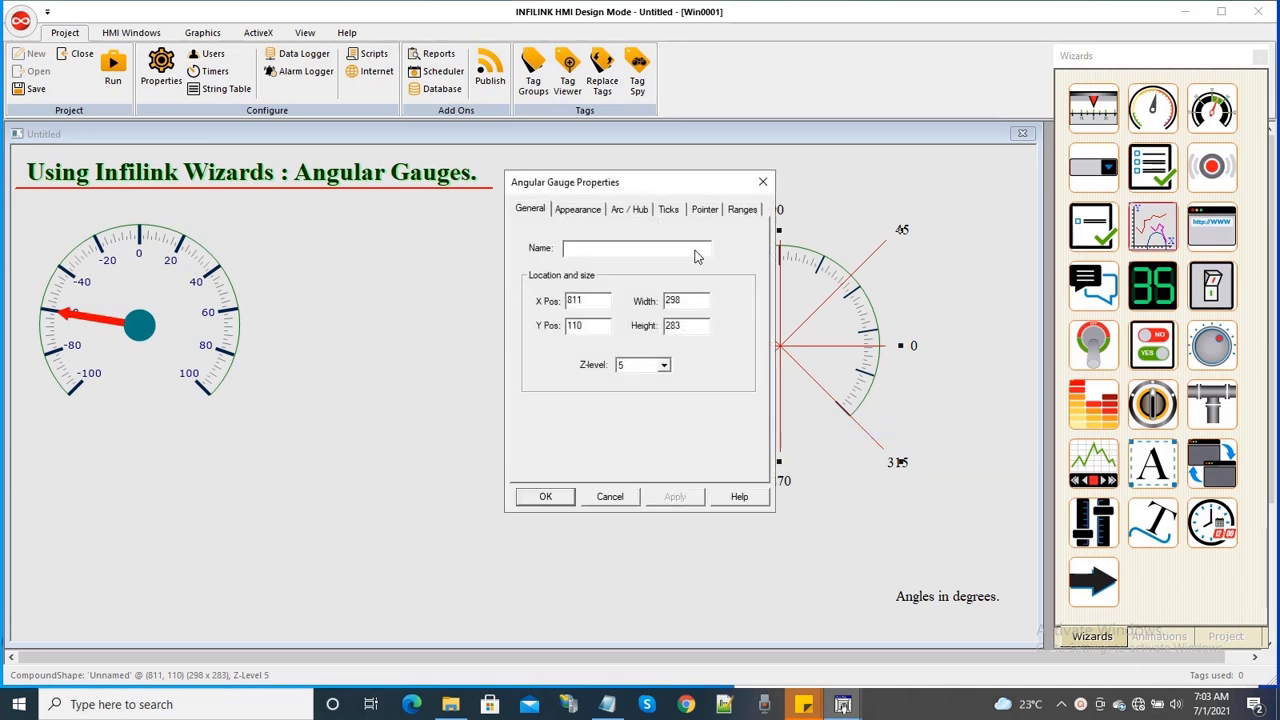
{"action": "left_click_drag", "start_coordinate": [657, 195], "coordinate": [420, 240]}
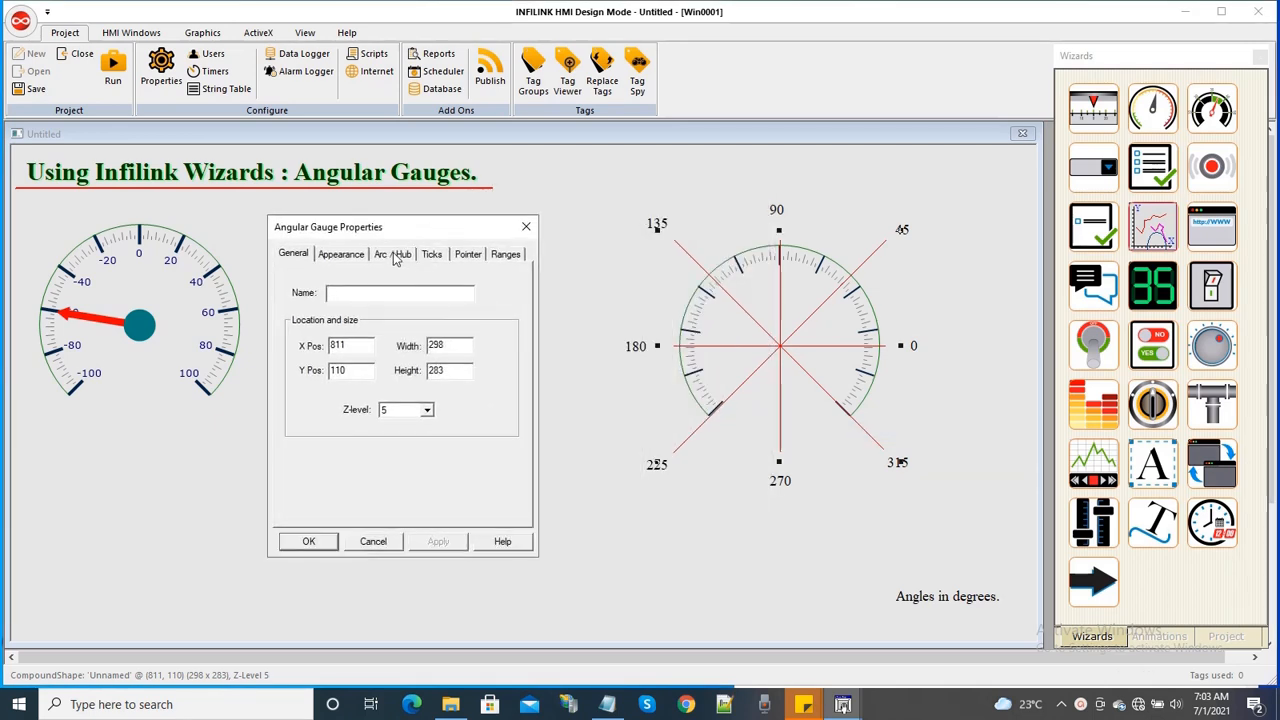
{"action": "left_click", "coordinate": [396, 256]}
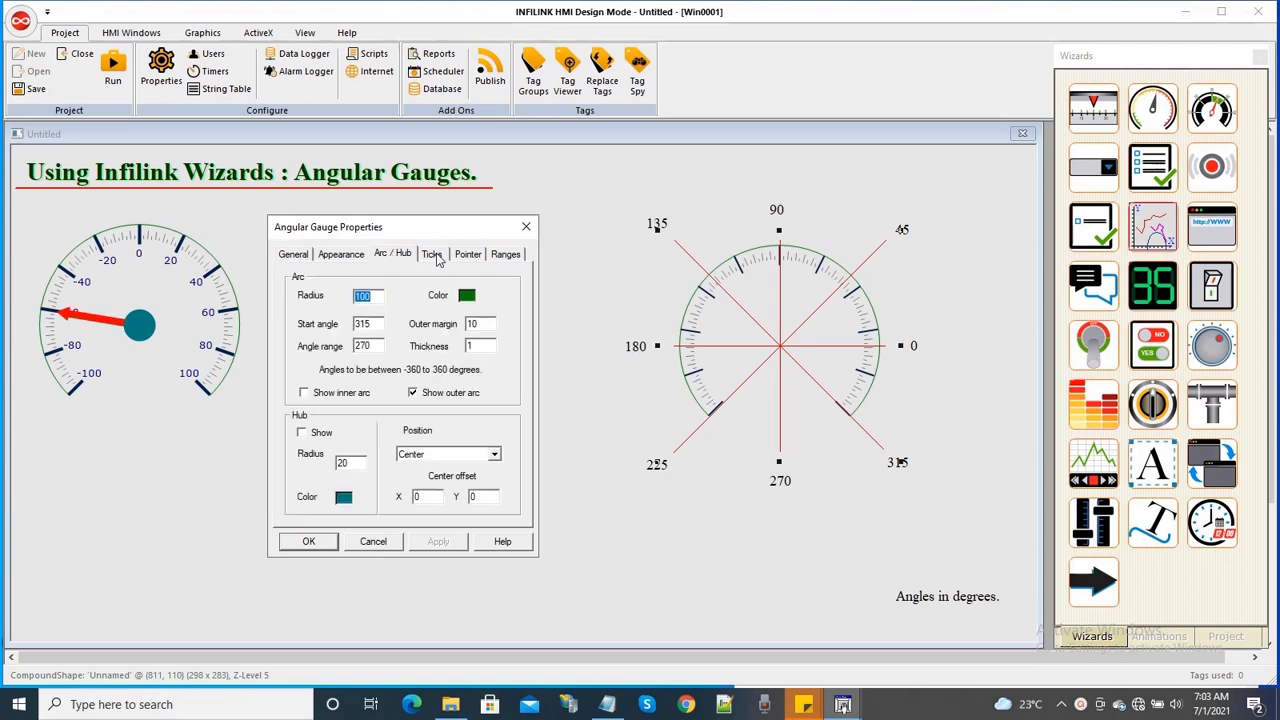
{"action": "left_click", "coordinate": [432, 256]}
{"action": "left_click", "coordinate": [472, 256]}
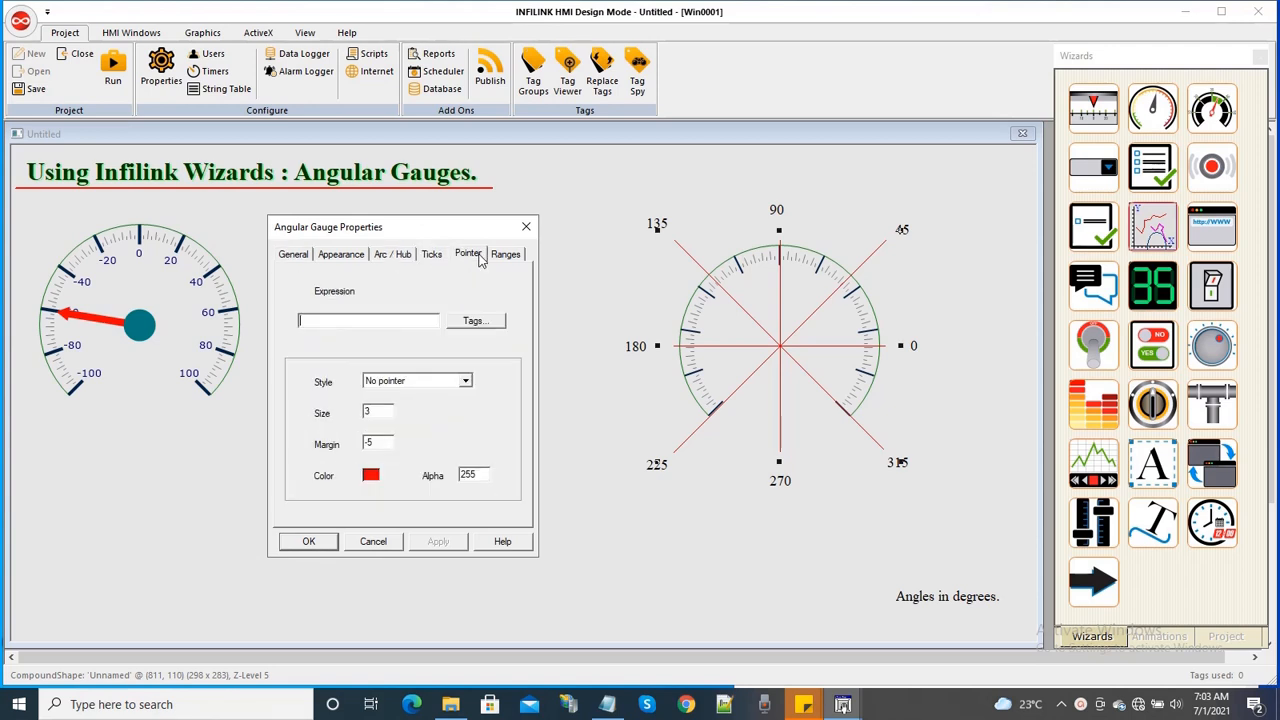
{"action": "left_click", "coordinate": [507, 255]}
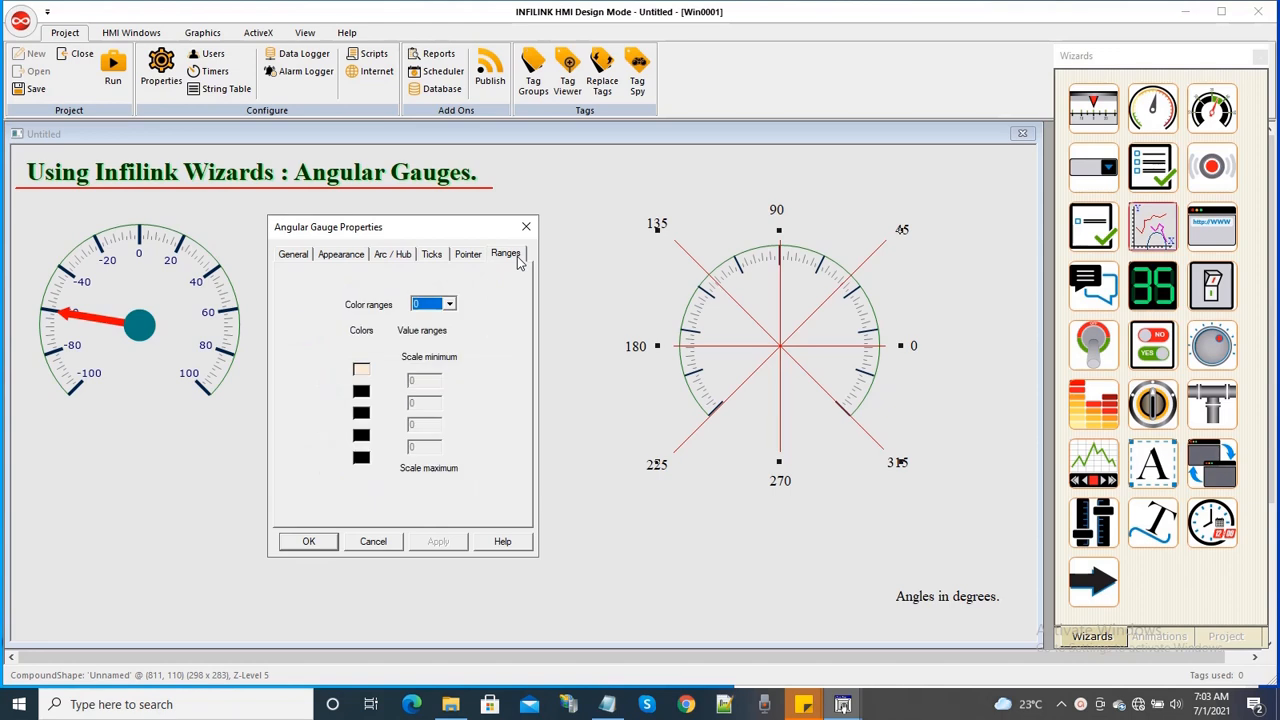
Step: Set the major tick count of the gauge with the angle lines to 0 and apply it
{"action": "left_click", "coordinate": [435, 260]}
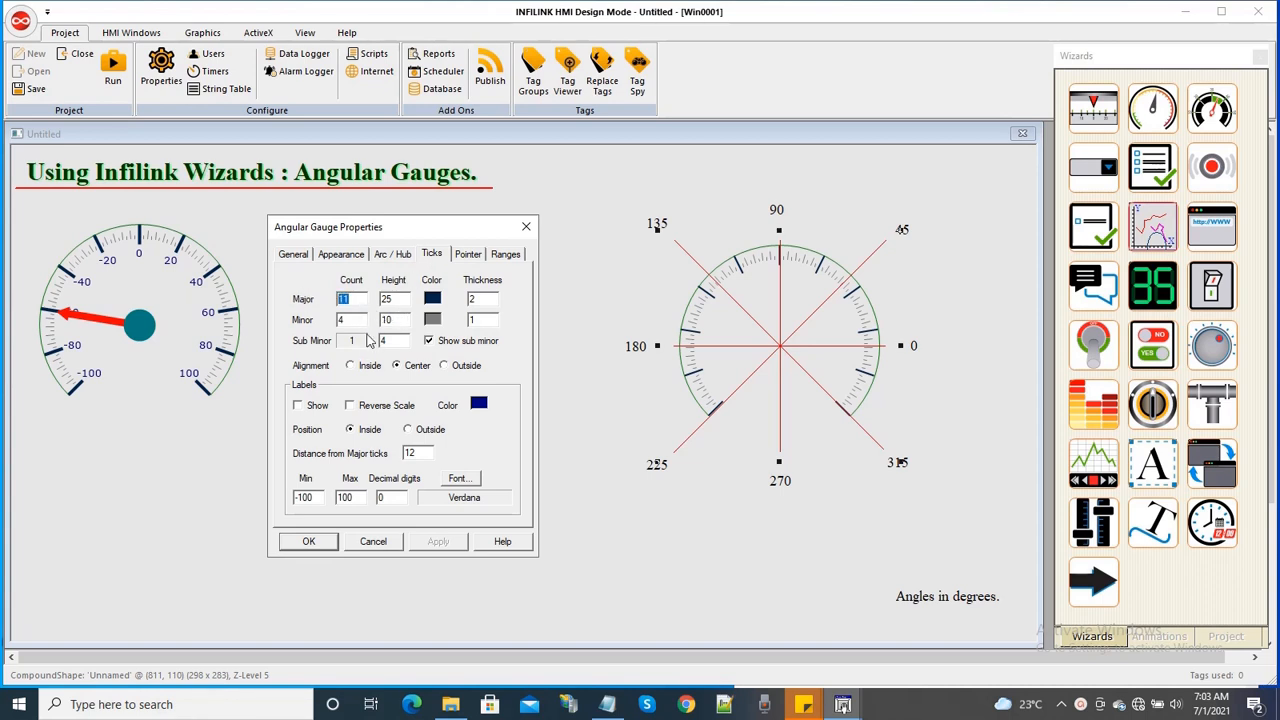
{"action": "type", "text": "0"}
{"action": "left_click", "coordinate": [437, 545]}
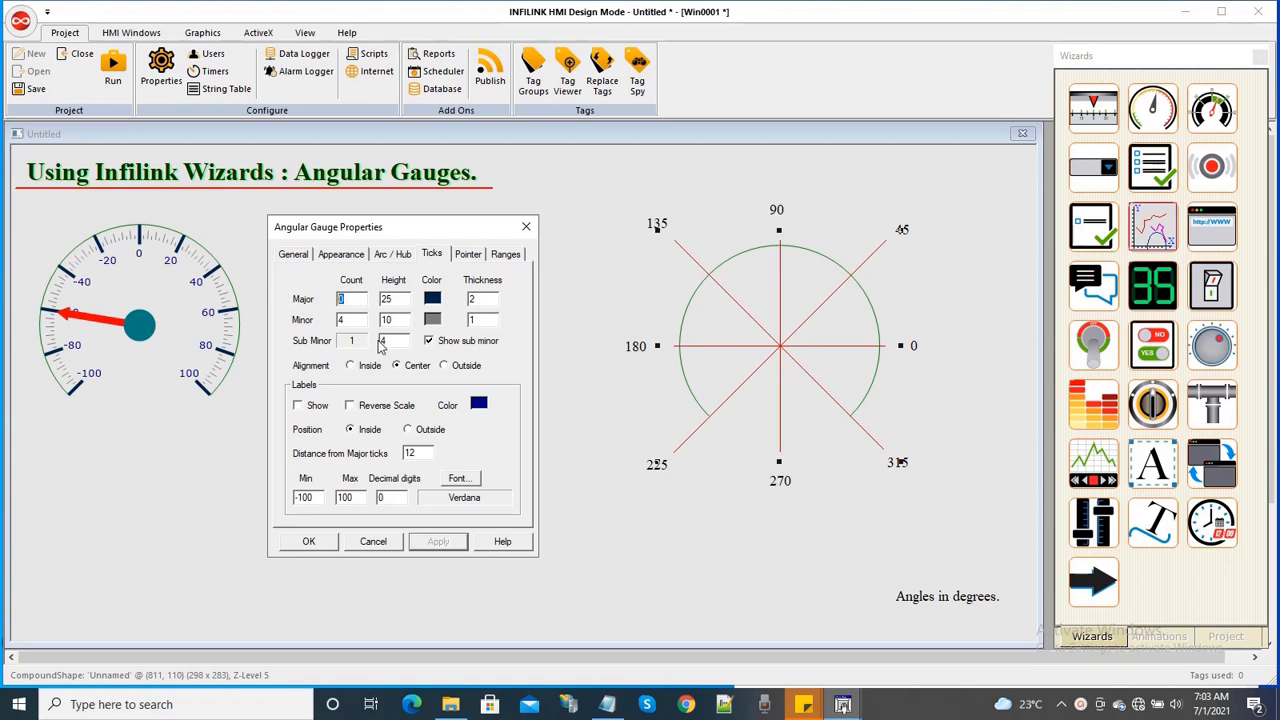
Step: Set the gauge's major tick count to 2 and its minor tick count to 0, applying each change
{"action": "type", "text": "2"}
{"action": "left_click", "coordinate": [432, 543]}
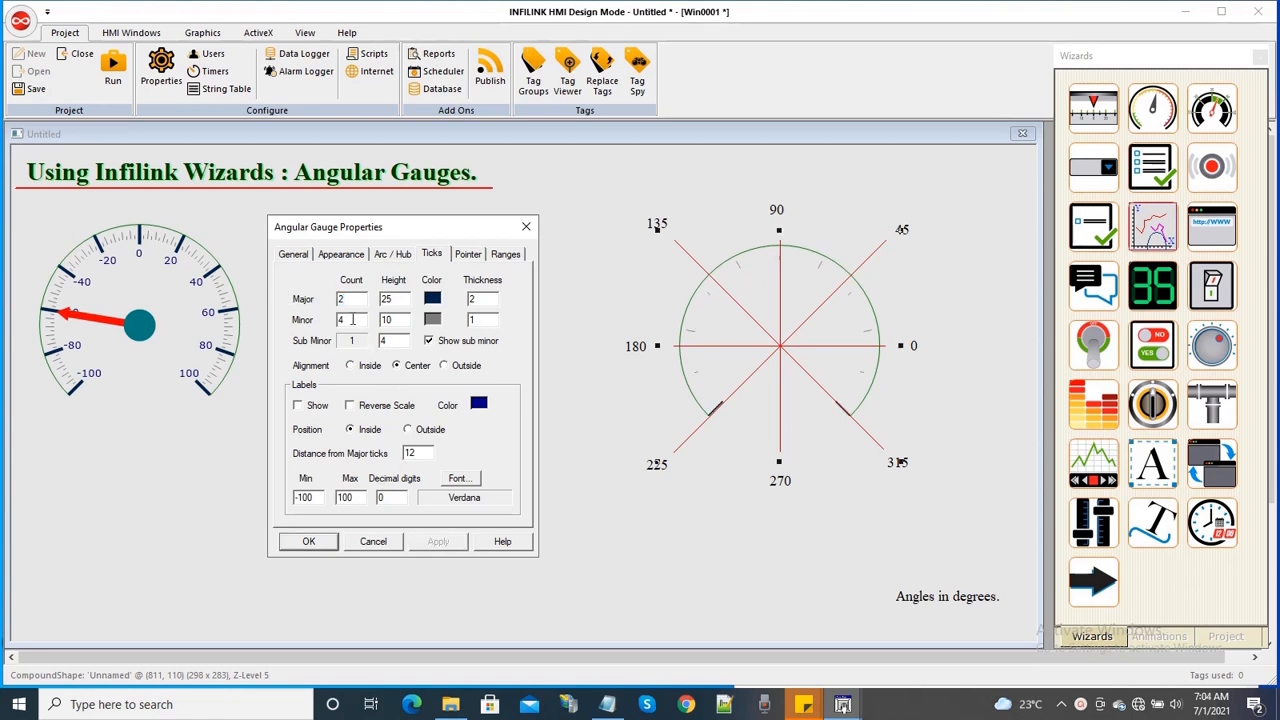
{"action": "type", "text": "0"}
{"action": "left_click", "coordinate": [434, 543]}
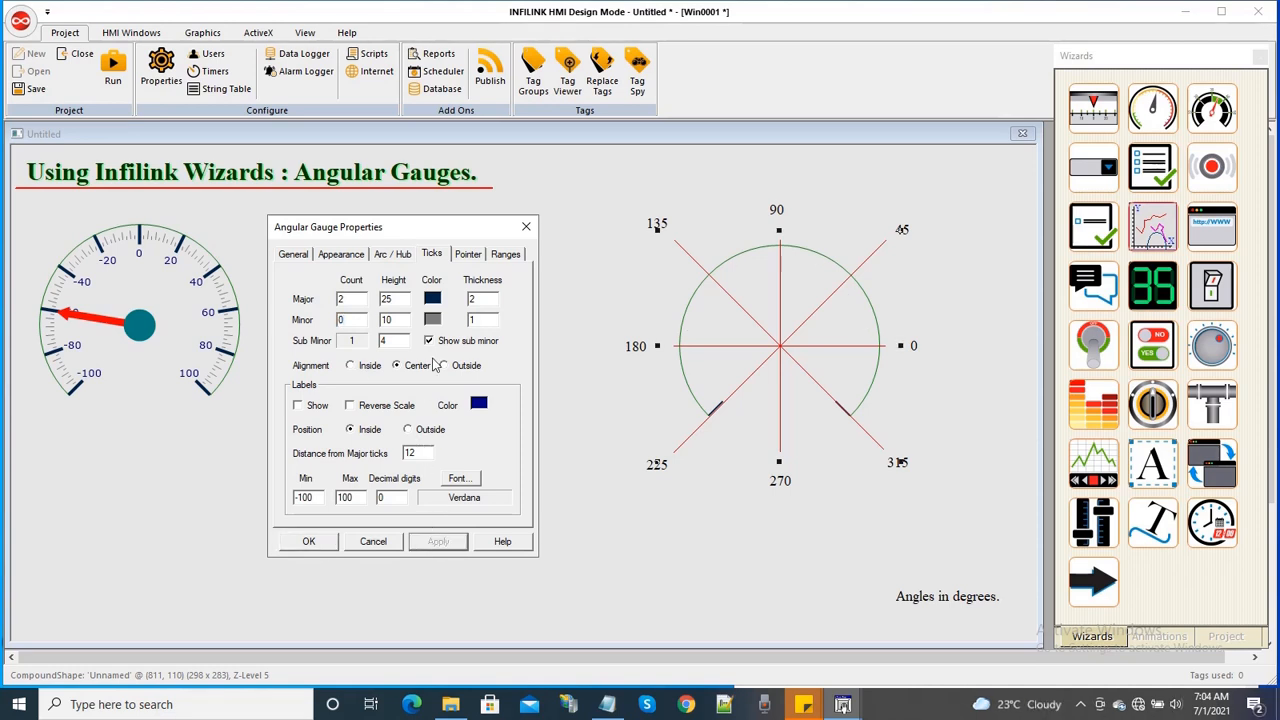
Step: Try arc radii of 60 and 120 on the gauge with the angle lines, applying each value
{"action": "left_click", "coordinate": [404, 258]}
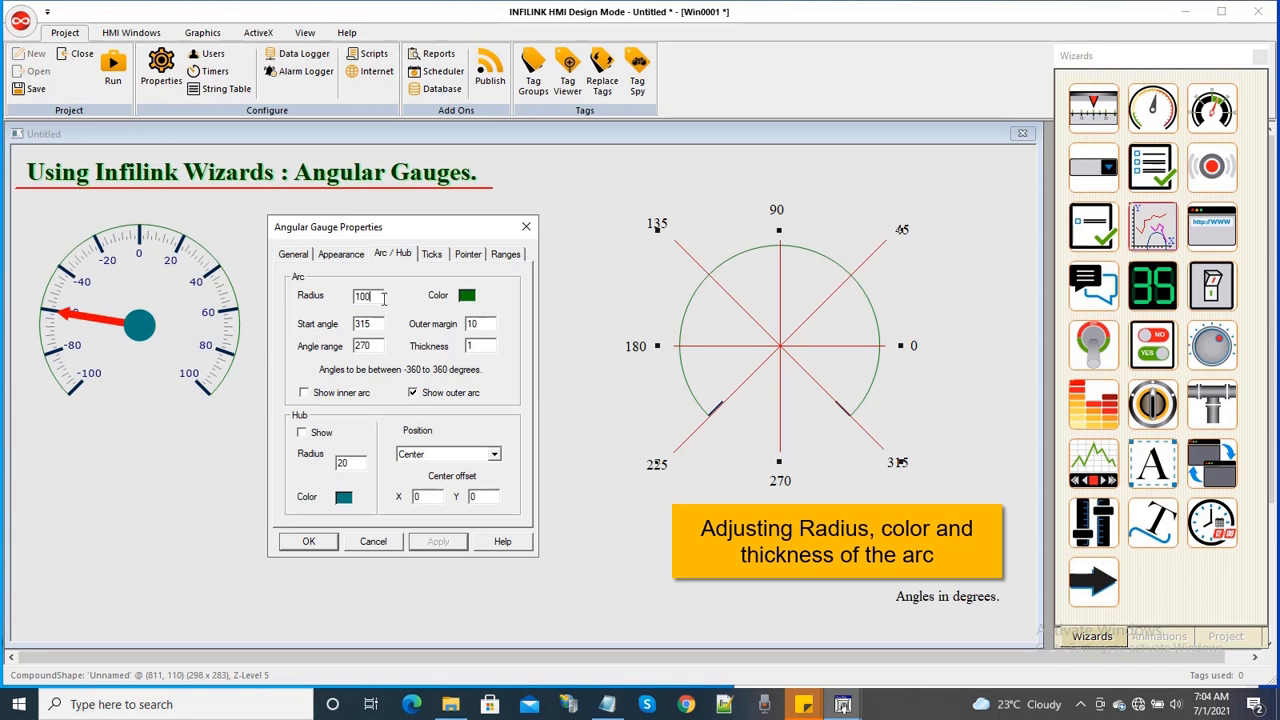
{"action": "left_click_drag", "start_coordinate": [380, 296], "coordinate": [296, 310]}
{"action": "type", "text": "60"}
{"action": "left_click", "coordinate": [438, 542]}
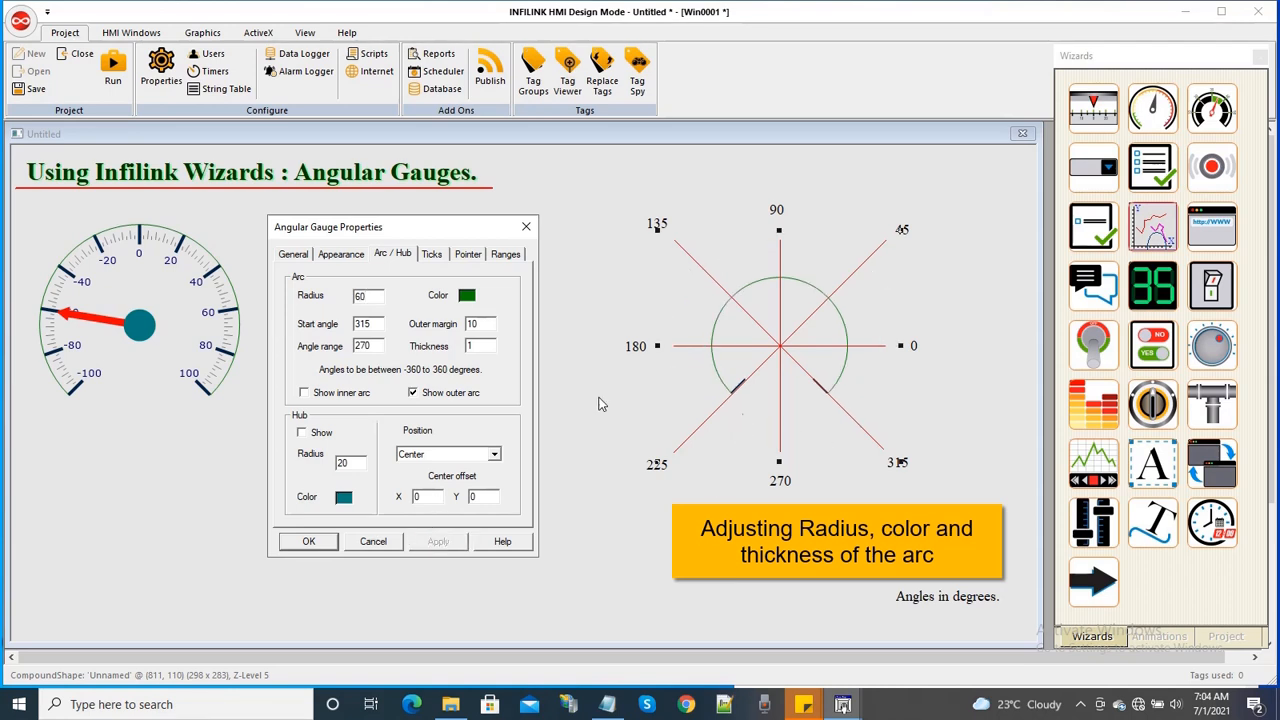
{"action": "double_click", "coordinate": [375, 296]}
{"action": "type", "text": "12"}
{"action": "left_click", "coordinate": [435, 542]}
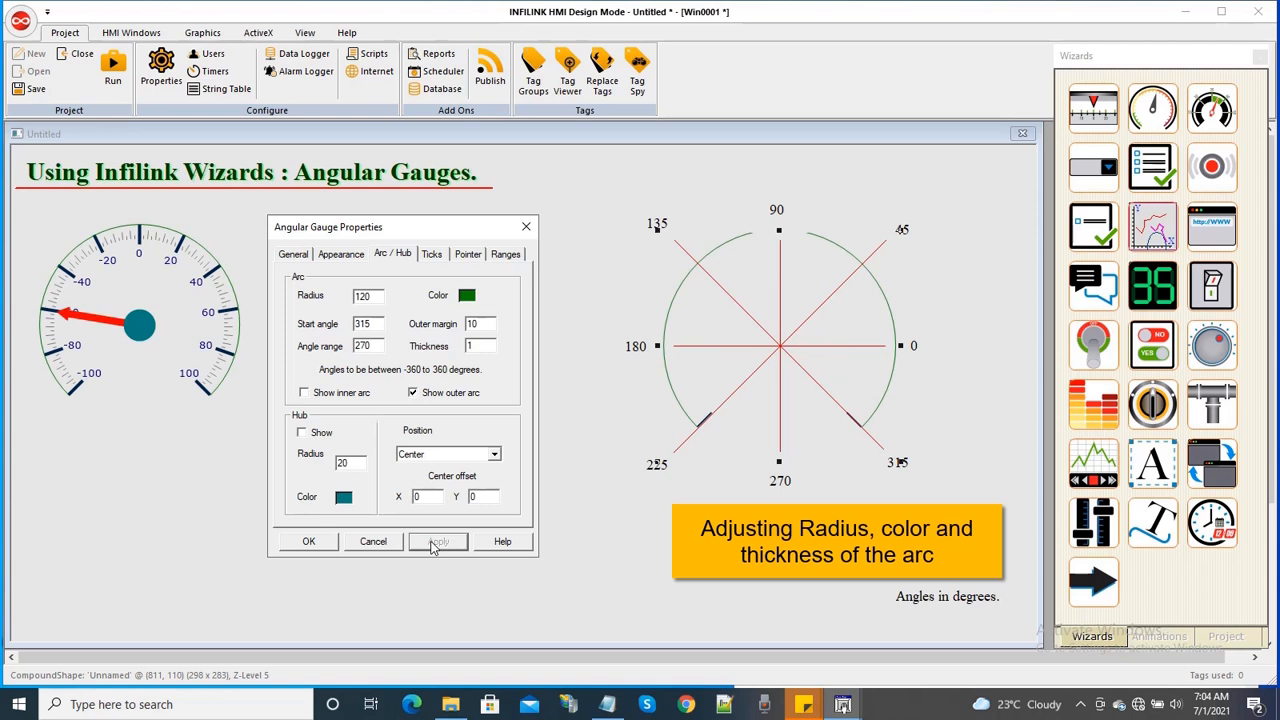
Step: Set the gauge's arc radius to 100 and apply it
{"action": "double_click", "coordinate": [374, 296]}
{"action": "type", "text": "100"}
{"action": "left_click", "coordinate": [447, 543]}
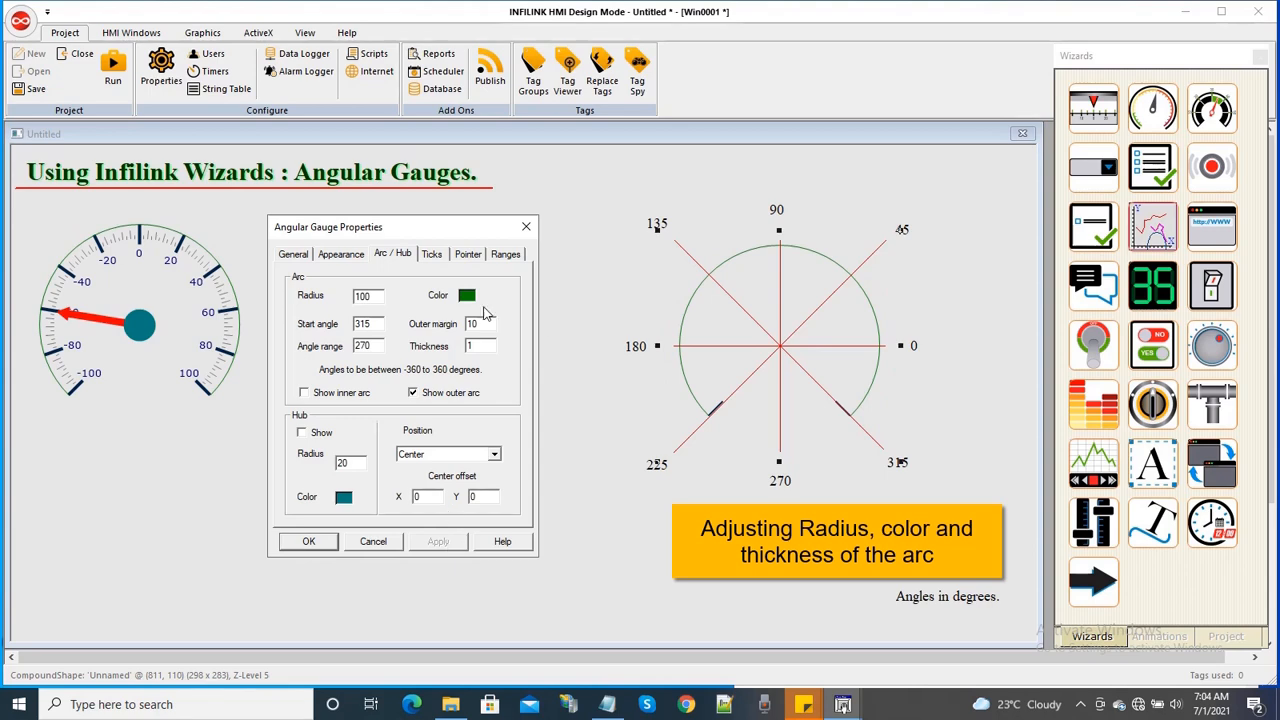
Step: Change the arc colour to orange (red 255, green 128, blue 0) and apply it
{"action": "left_click", "coordinate": [467, 297]}
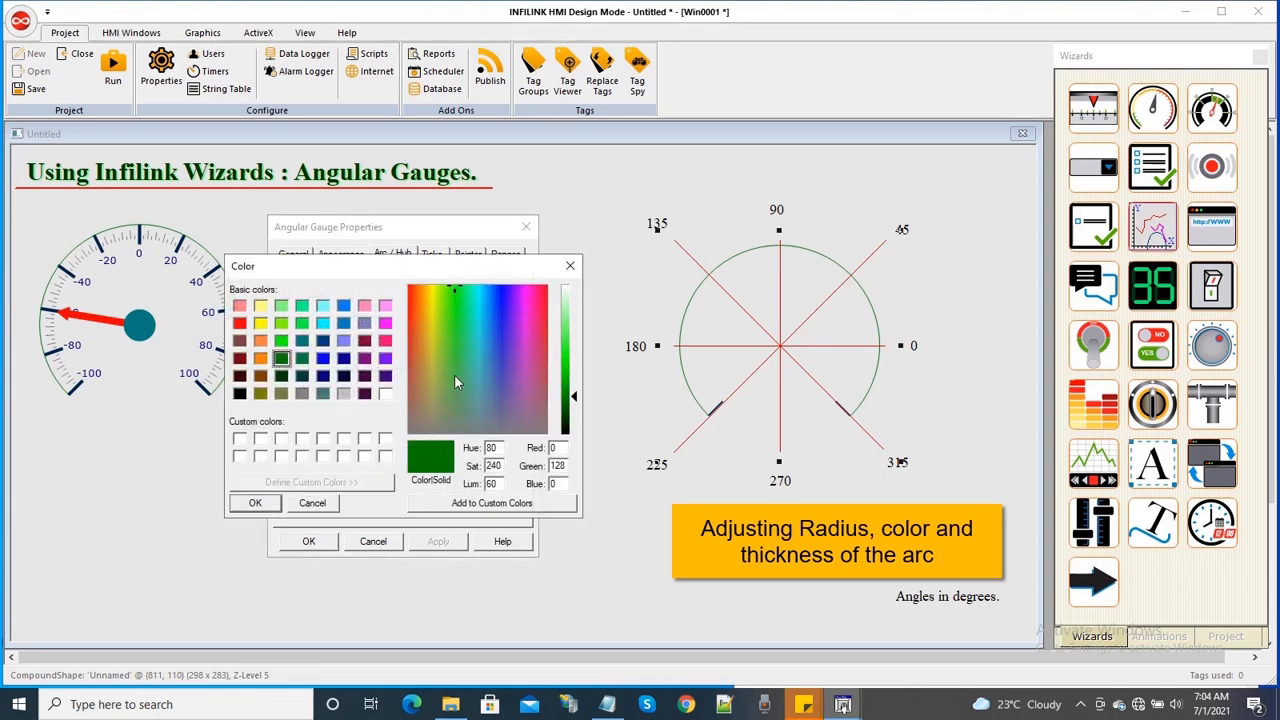
{"action": "left_click", "coordinate": [260, 359]}
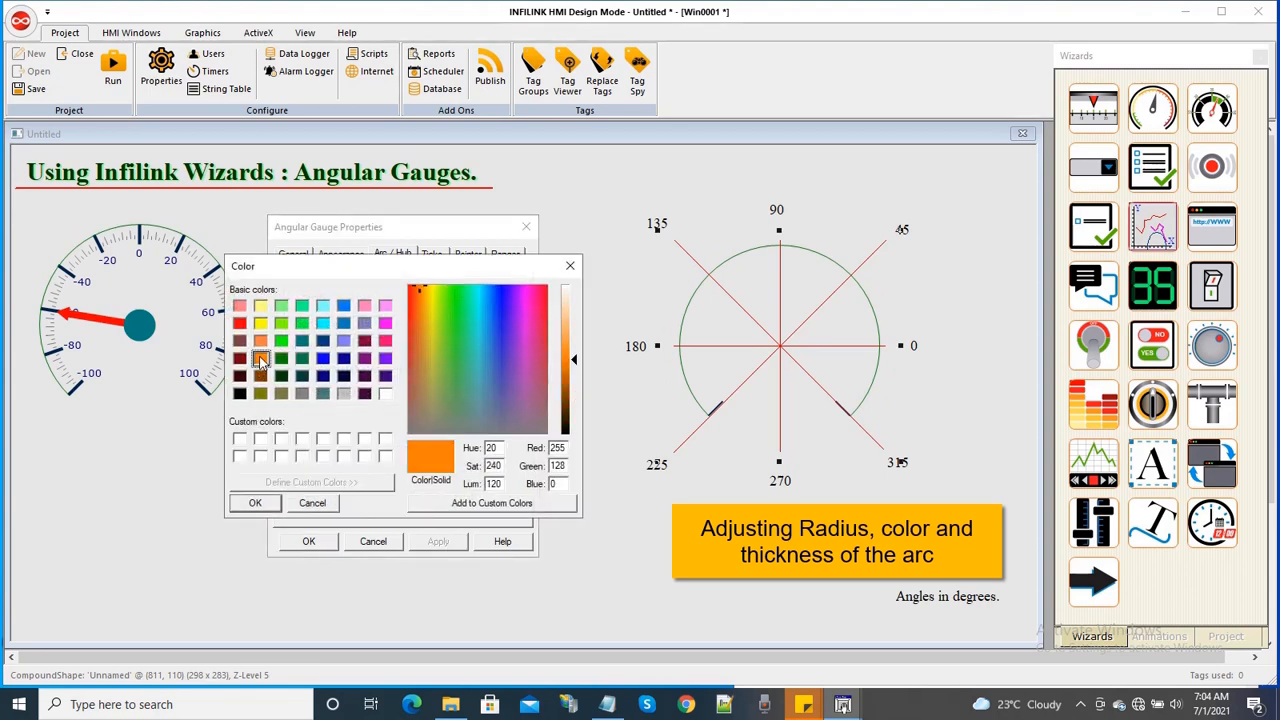
{"action": "left_click", "coordinate": [255, 503]}
{"action": "left_click", "coordinate": [437, 542]}
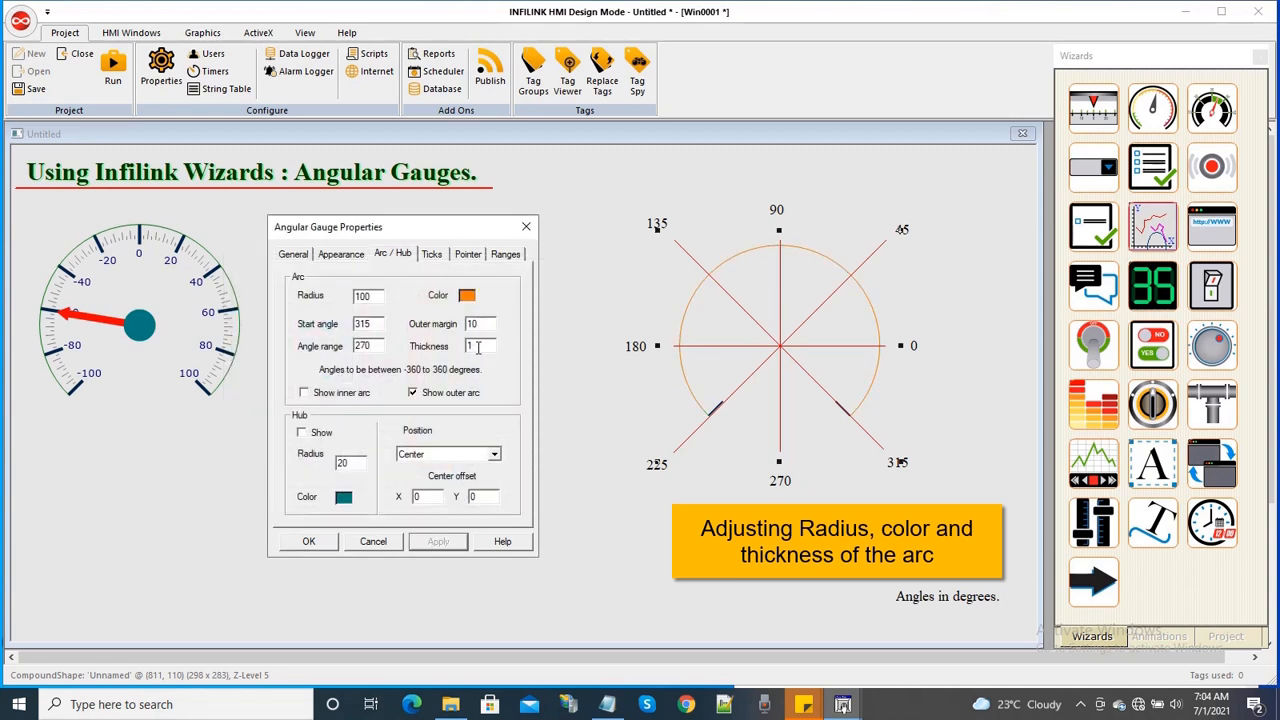
Step: Try arc thicknesses of 3 and 4, and settle on a thickness of 2, applying each value
{"action": "type", "text": "3"}
{"action": "left_click", "coordinate": [438, 542]}
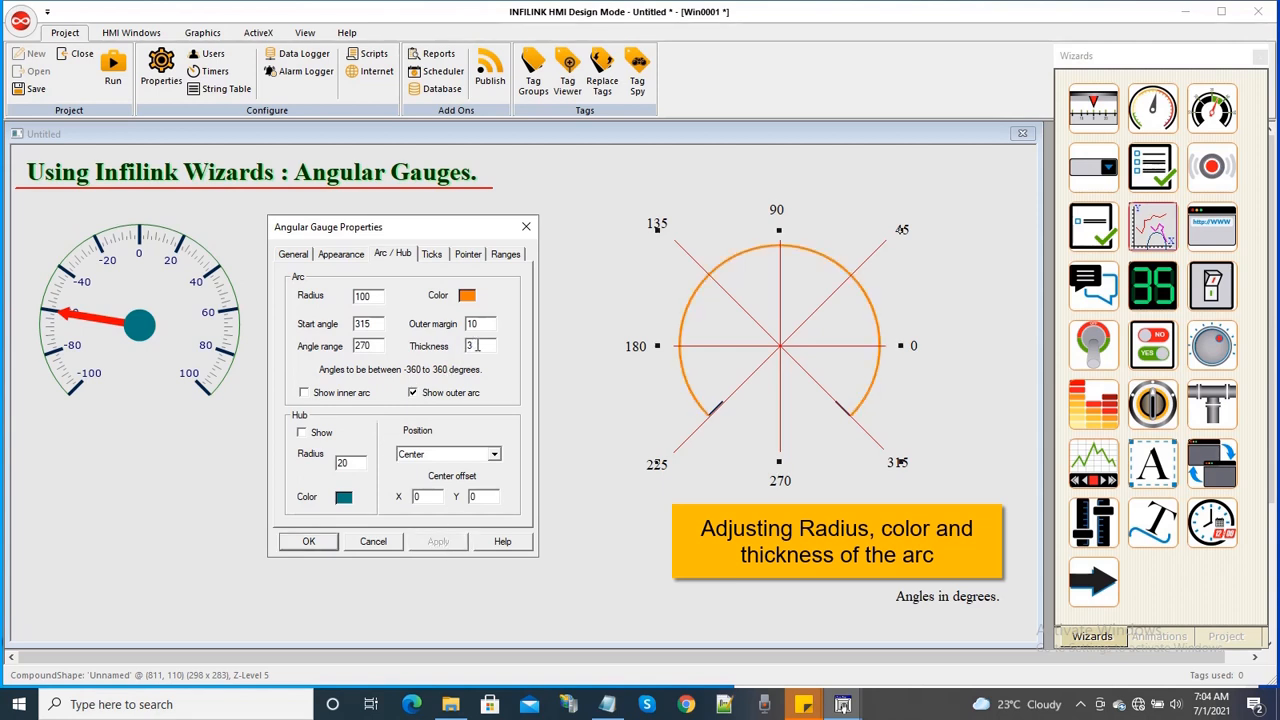
{"action": "type", "text": "4"}
{"action": "left_click", "coordinate": [438, 542]}
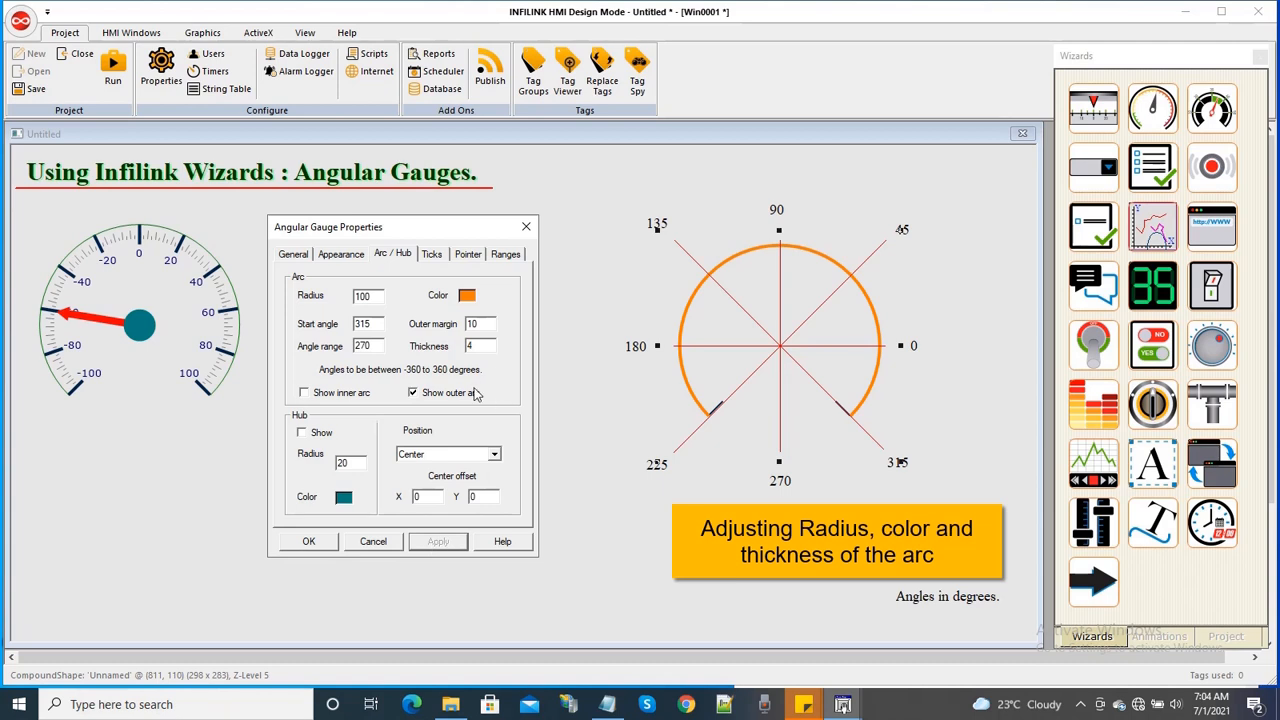
{"action": "type", "text": "2"}
{"action": "left_click", "coordinate": [438, 541]}
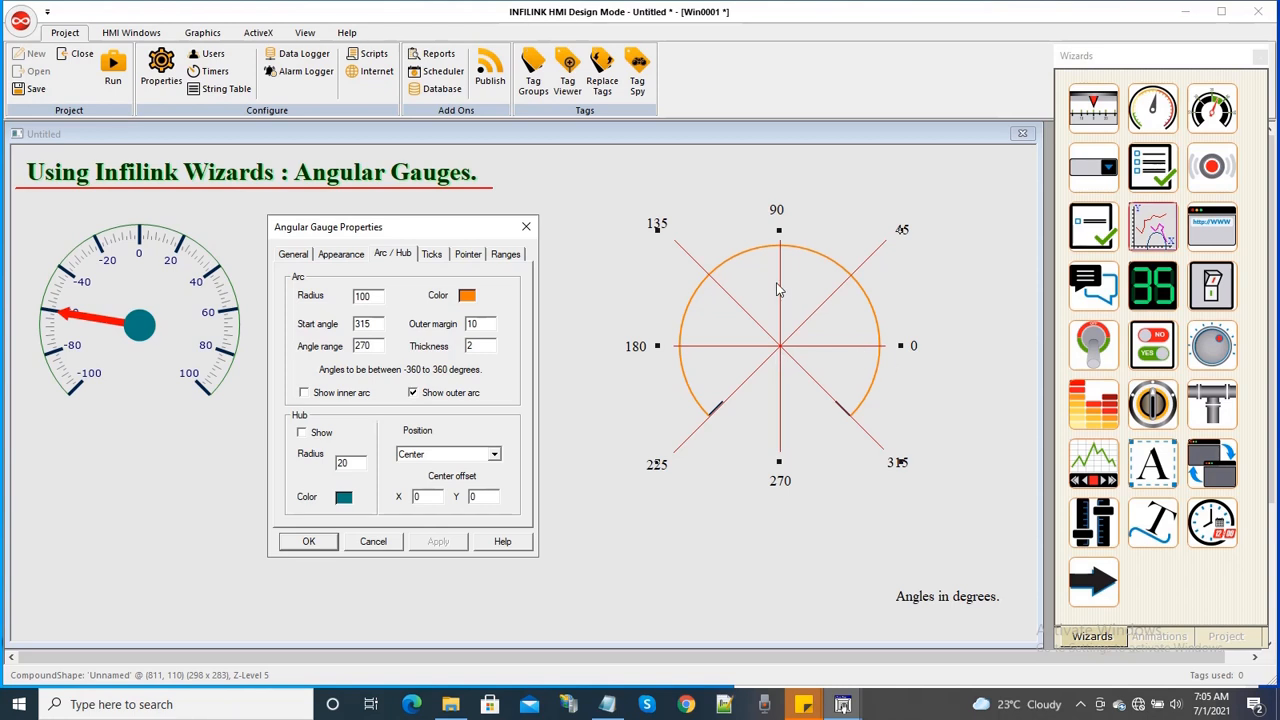
Step: Set the arc's start angle to 0 and its angle range to 90, and apply the change
{"action": "left_click_drag", "start_coordinate": [371, 324], "coordinate": [285, 338]}
{"action": "type", "text": "0"}
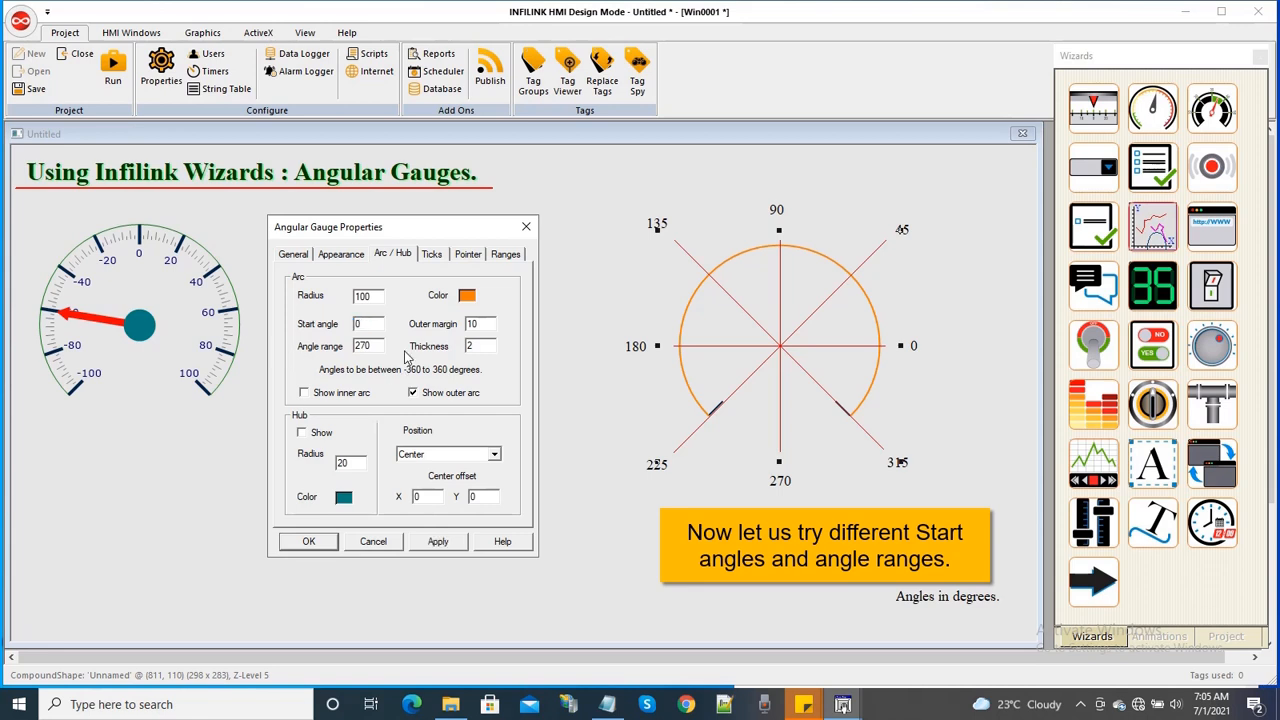
{"action": "left_click_drag", "start_coordinate": [378, 347], "coordinate": [285, 350]}
{"action": "type", "text": "90"}
{"action": "left_click", "coordinate": [437, 543]}
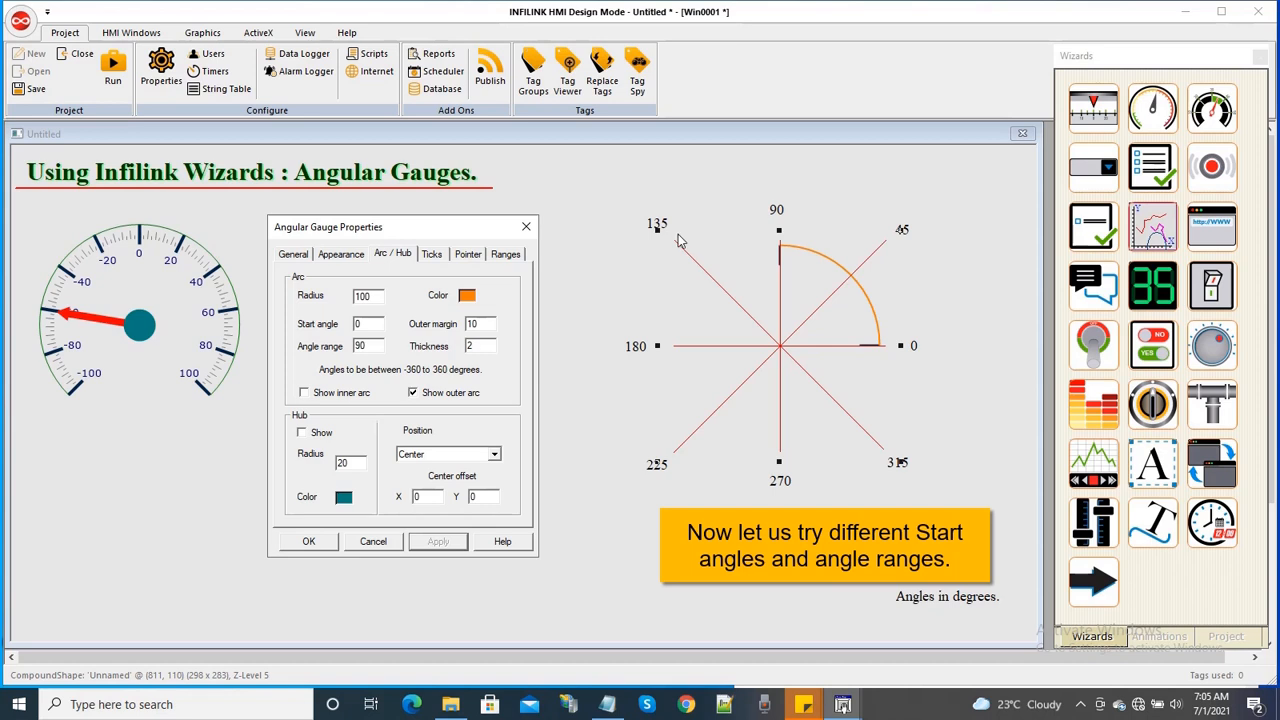
Step: Set the arc's start angle to 45 with an angle range of 90, and apply the change
{"action": "left_click", "coordinate": [366, 347]}
{"action": "type", "text": "45"}
{"action": "double_click", "coordinate": [376, 345]}
{"action": "left_click", "coordinate": [701, 252]}
{"action": "left_click", "coordinate": [438, 542]}
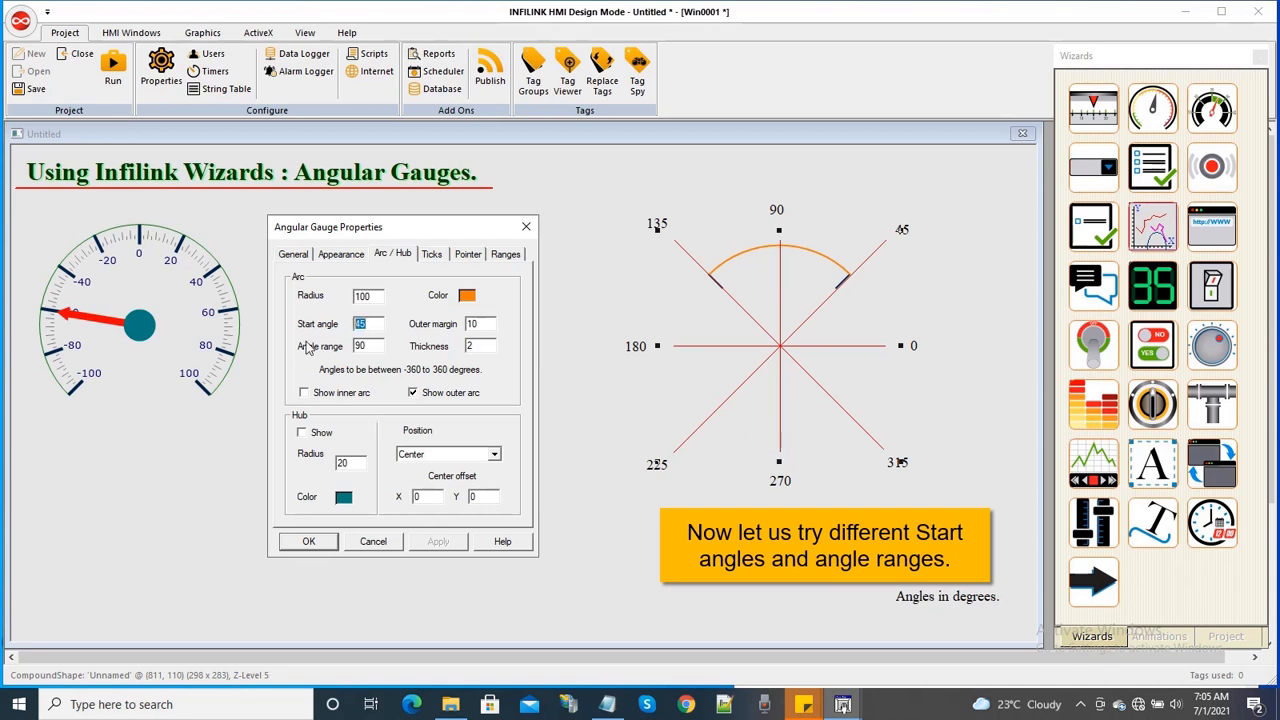
Step: Set the arc's start angle to 90 and its angle range to 180, and apply the change
{"action": "type", "text": "90"}
{"action": "key", "text": "Tab"}
{"action": "type", "text": "180"}
{"action": "left_click", "coordinate": [437, 542]}
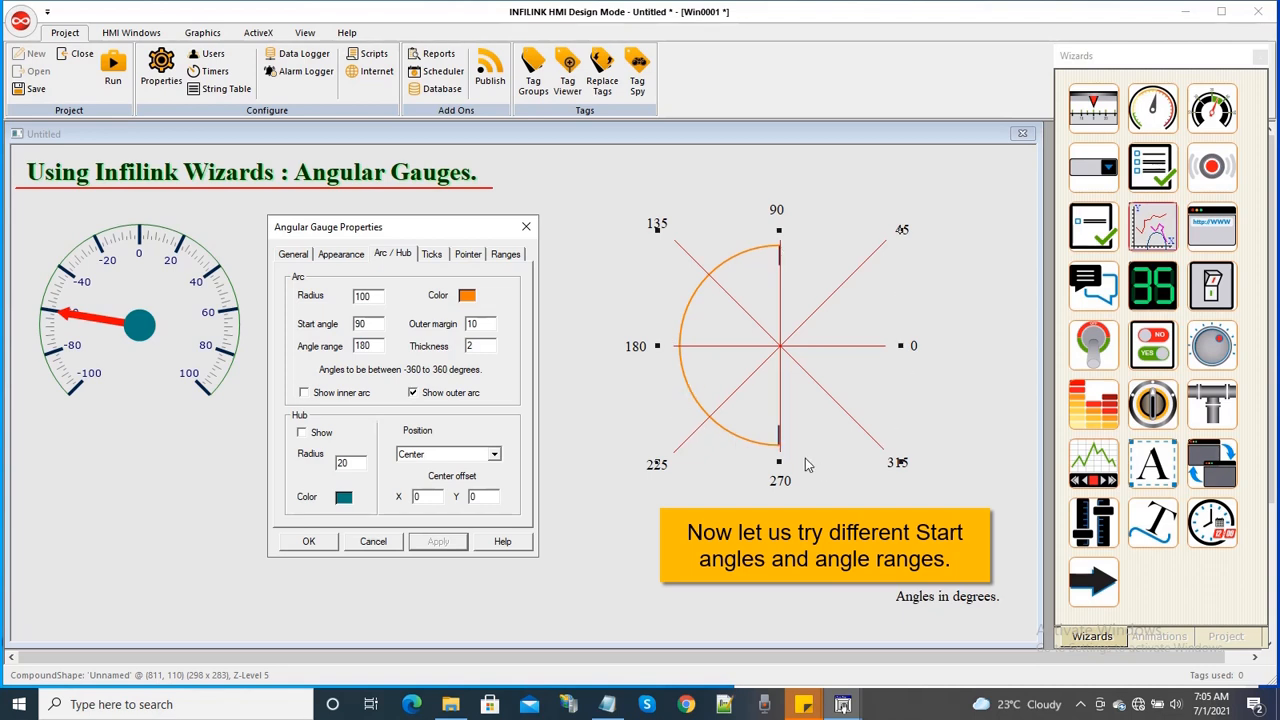
Step: Reverse the arc's direction by applying an angle range of -180
{"action": "left_click_drag", "start_coordinate": [378, 341], "coordinate": [246, 347]}
{"action": "type", "text": "-1"}
{"action": "left_click", "coordinate": [434, 544]}
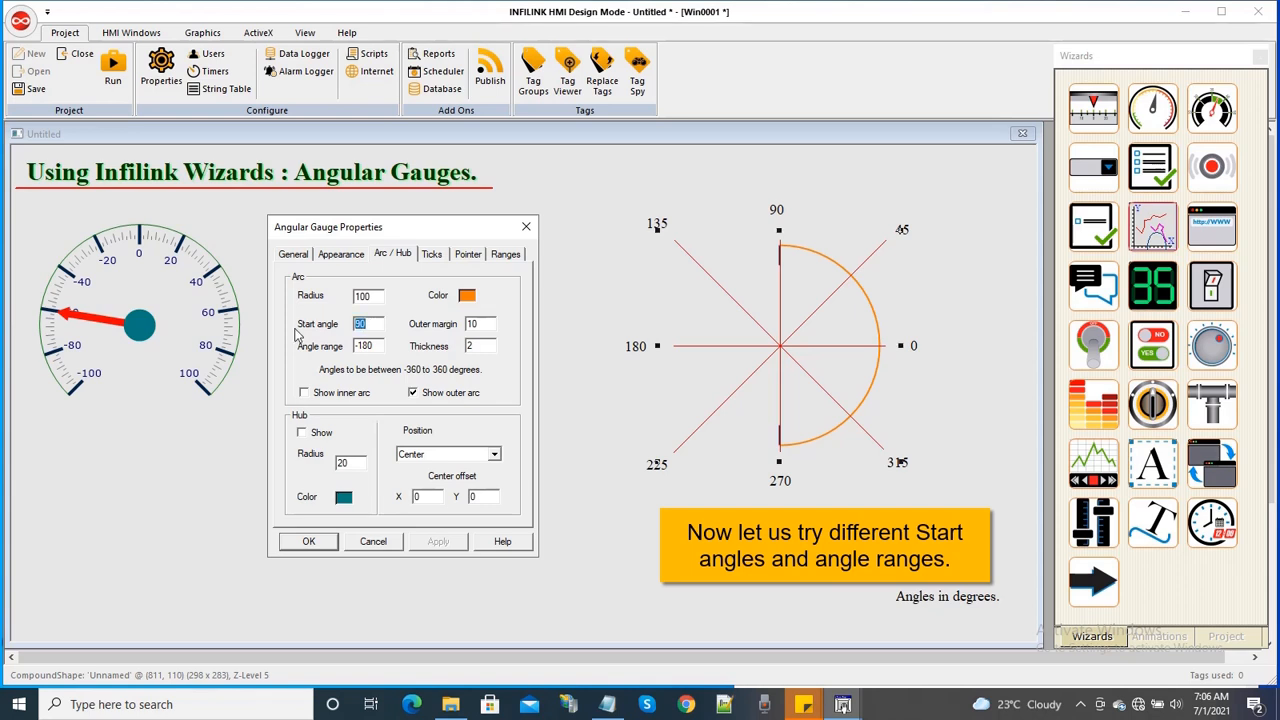
Step: Set the arc's start angle to 135 and its angle range to 270, and apply the change
{"action": "type", "text": "135"}
{"action": "key", "text": "Tab"}
{"action": "type", "text": "270"}
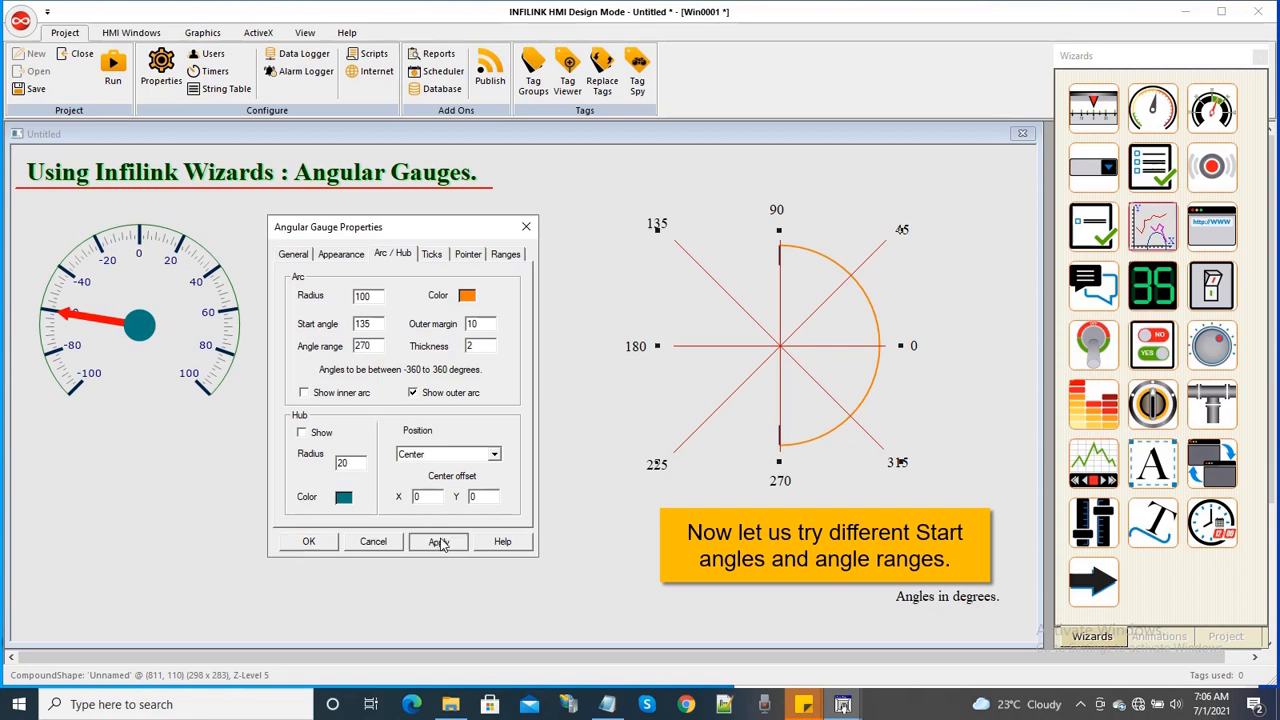
{"action": "left_click", "coordinate": [440, 542]}
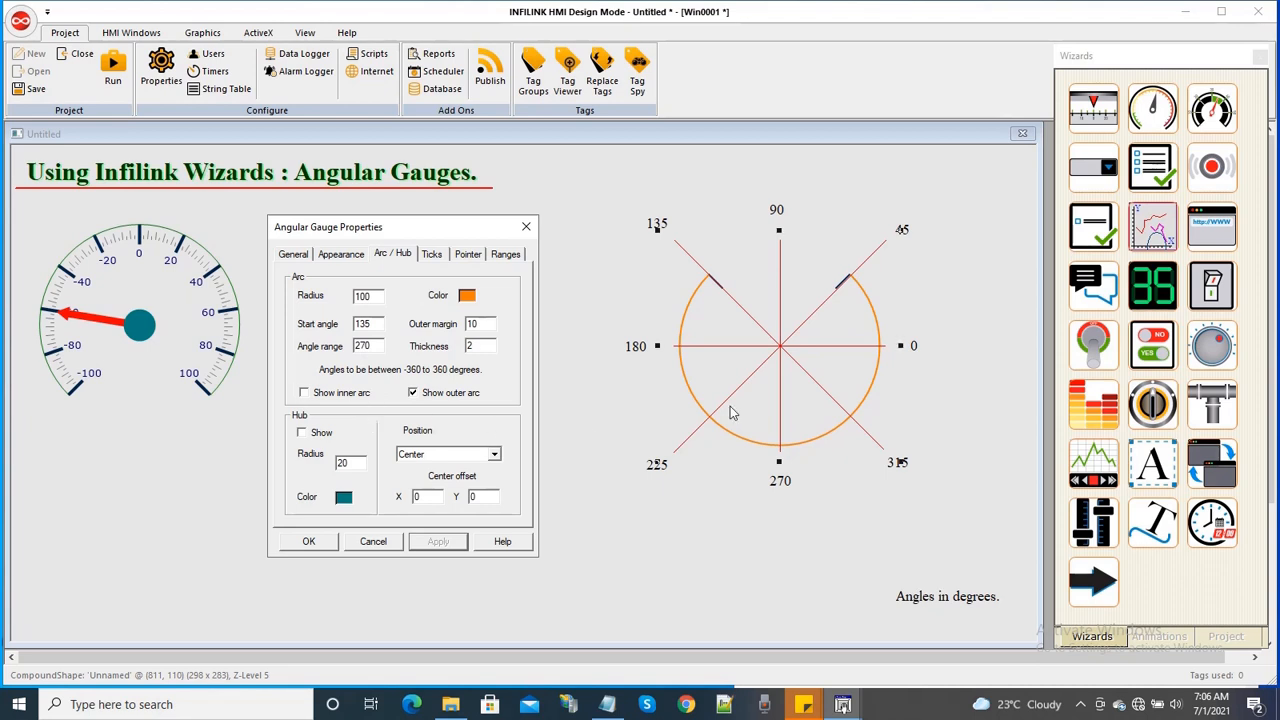
Step: Show the gauge's inner arc, and switch the outer arc off and on again, applying each change
{"action": "left_click", "coordinate": [343, 394]}
{"action": "left_click", "coordinate": [430, 541]}
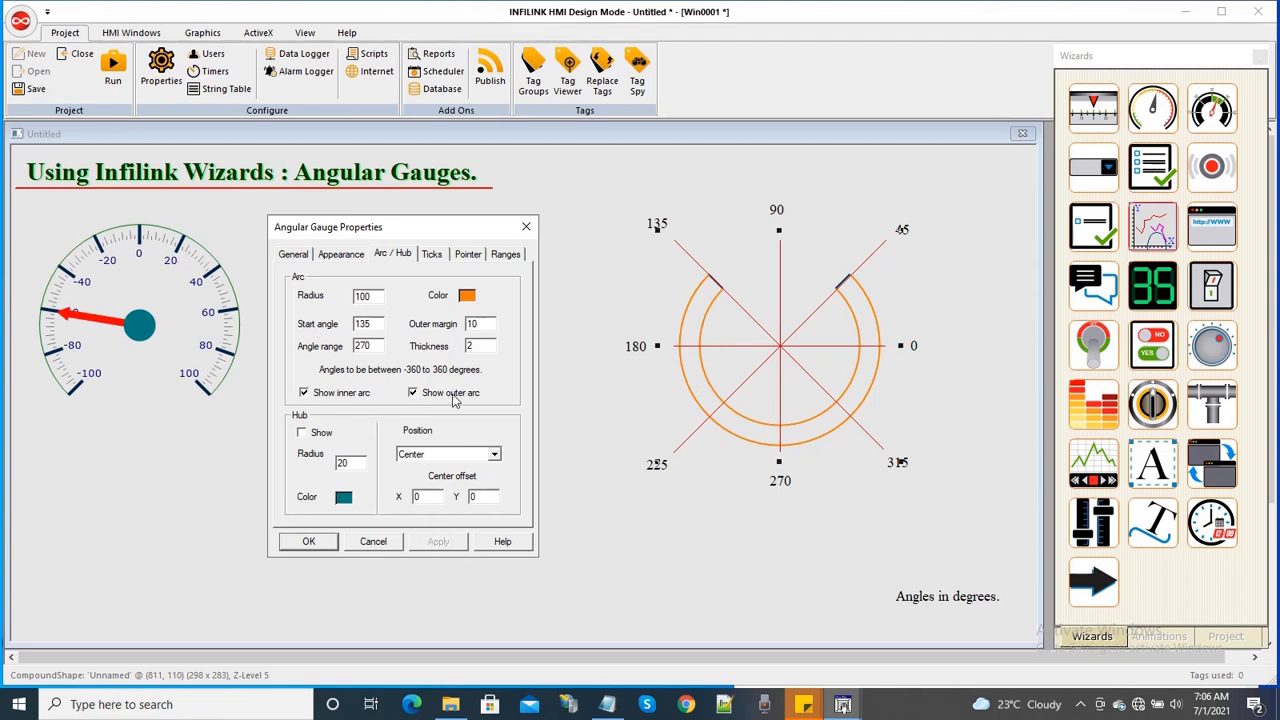
{"action": "left_click", "coordinate": [439, 542]}
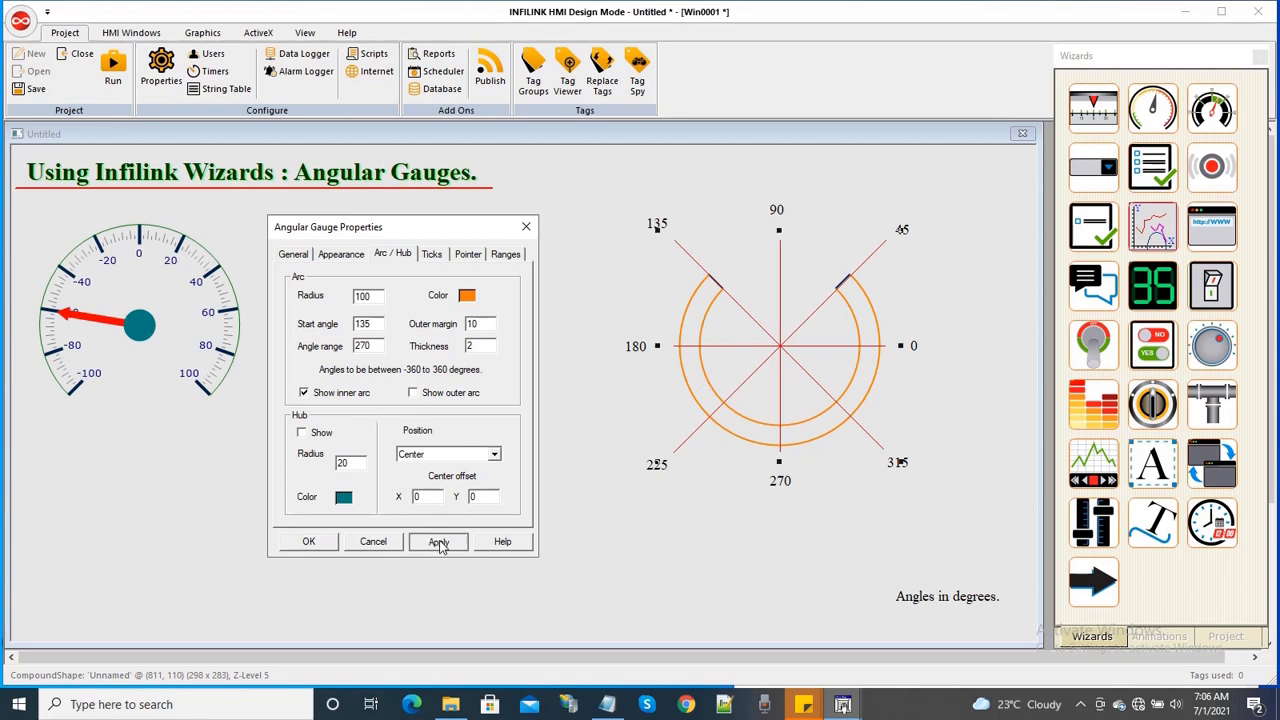
{"action": "left_click", "coordinate": [449, 396]}
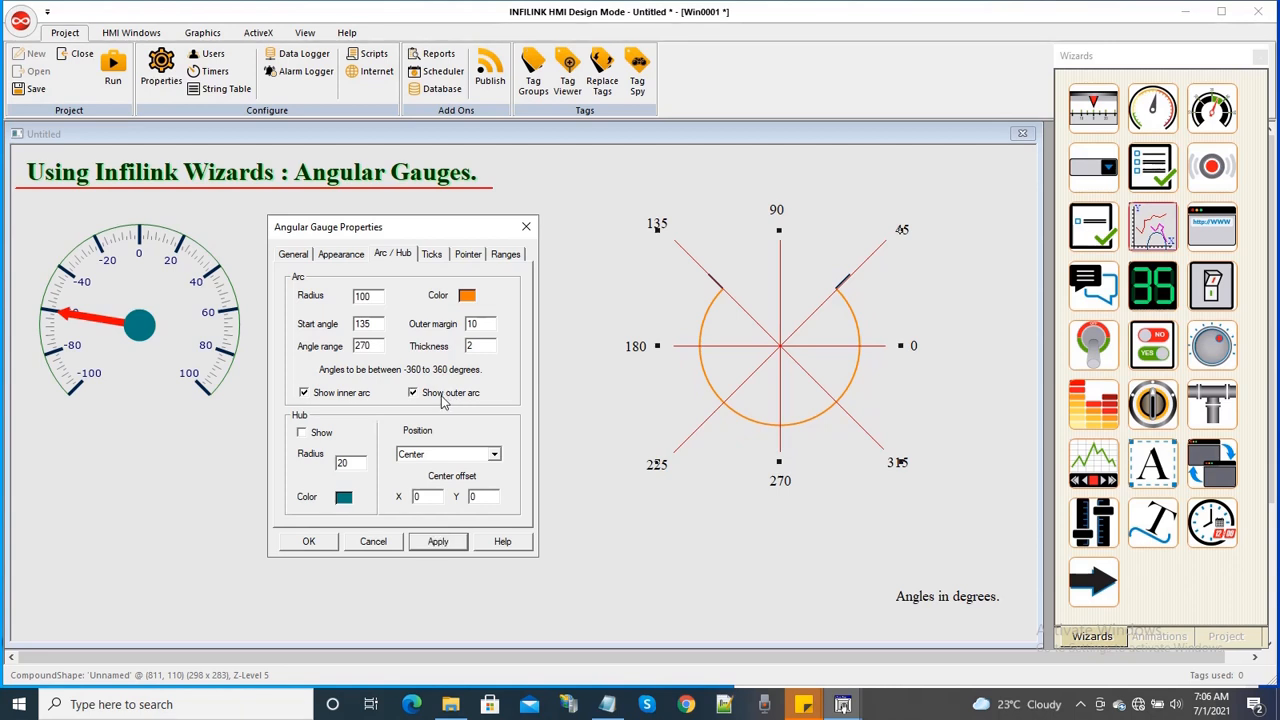
{"action": "left_click", "coordinate": [439, 542]}
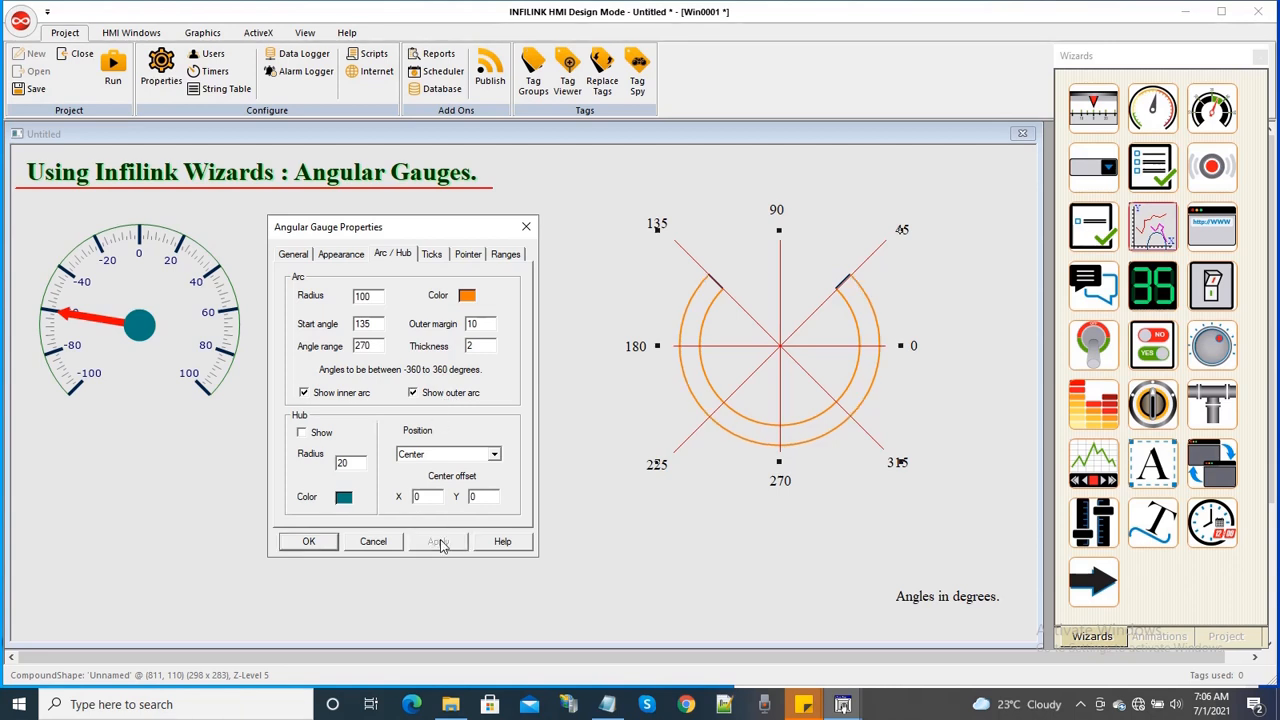
Step: Change the arc colour to purple (red 128, green 0, blue 128) and apply it
{"action": "left_click", "coordinate": [466, 297]}
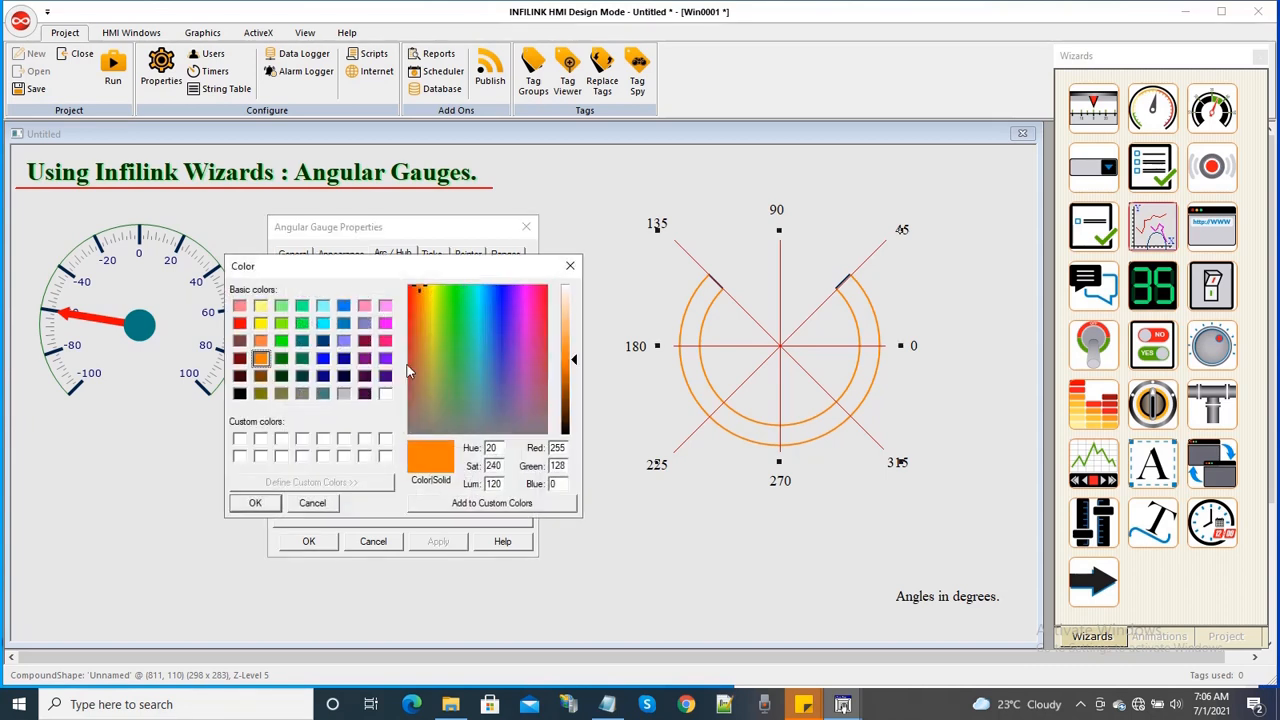
{"action": "left_click", "coordinate": [364, 359]}
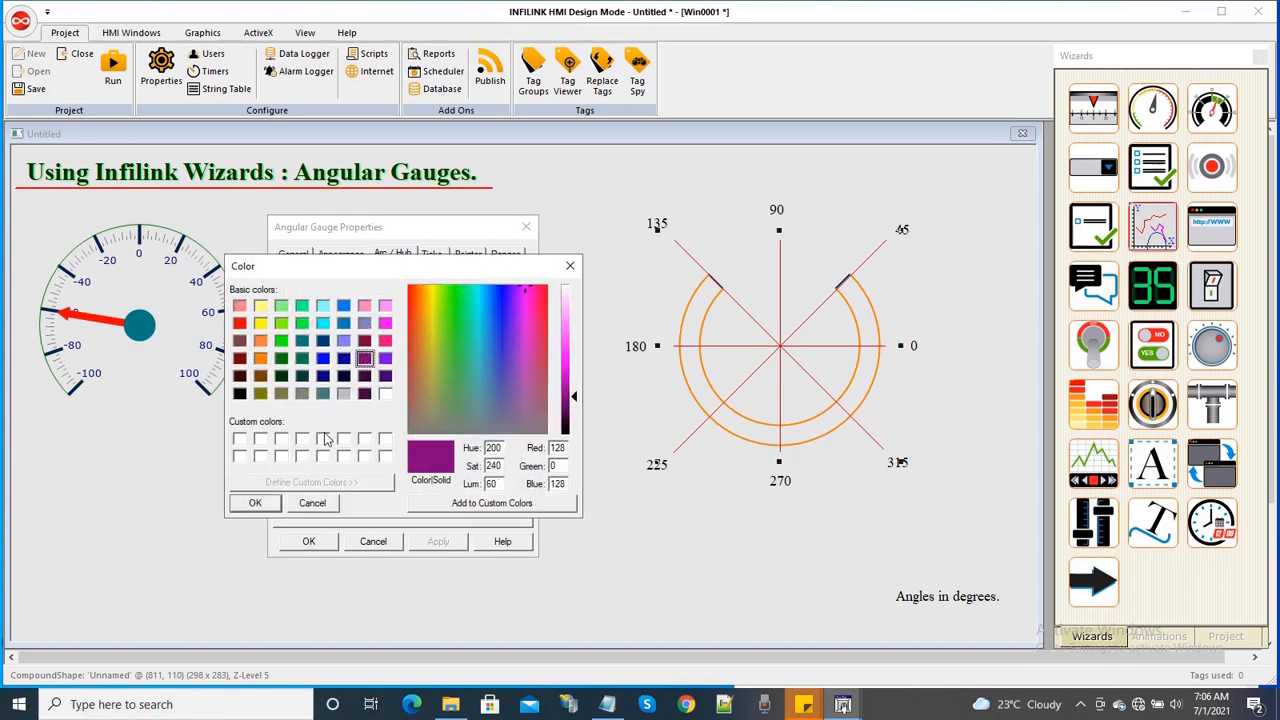
{"action": "left_click", "coordinate": [255, 503]}
{"action": "left_click", "coordinate": [436, 541]}
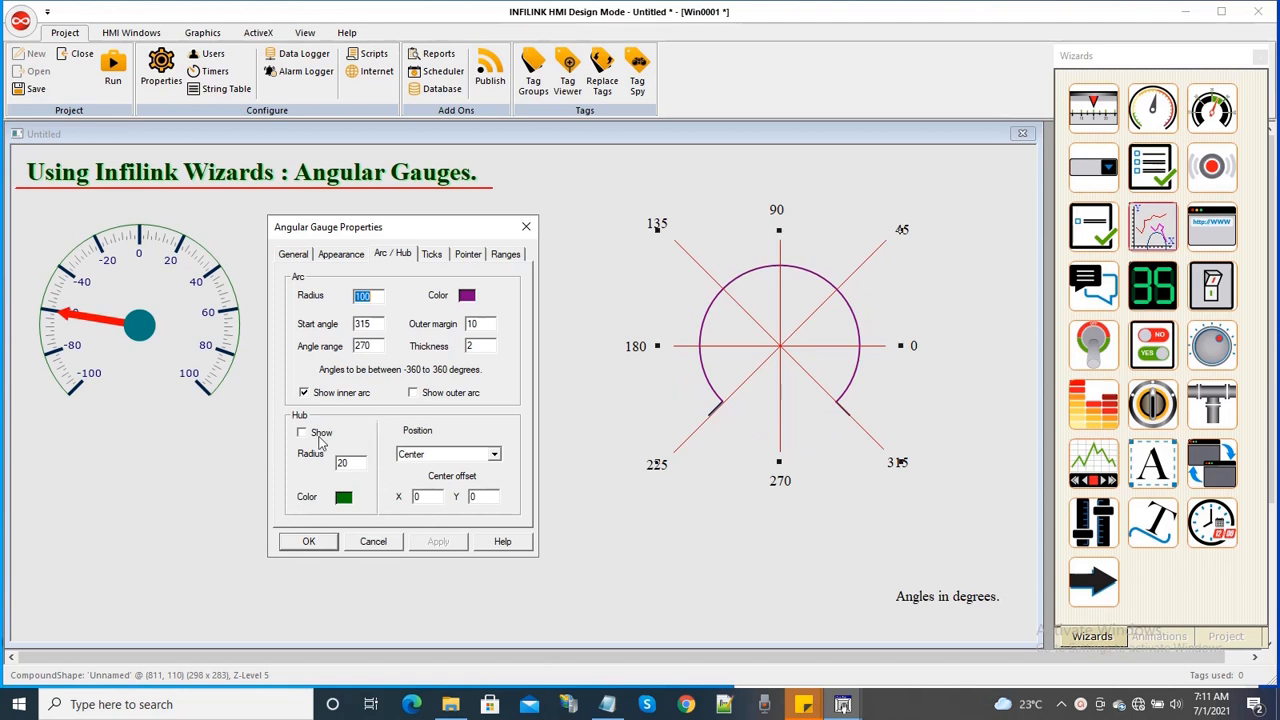
Step: Show the gauge's hub and set its radius to 30, applying each change
{"action": "left_click", "coordinate": [320, 436]}
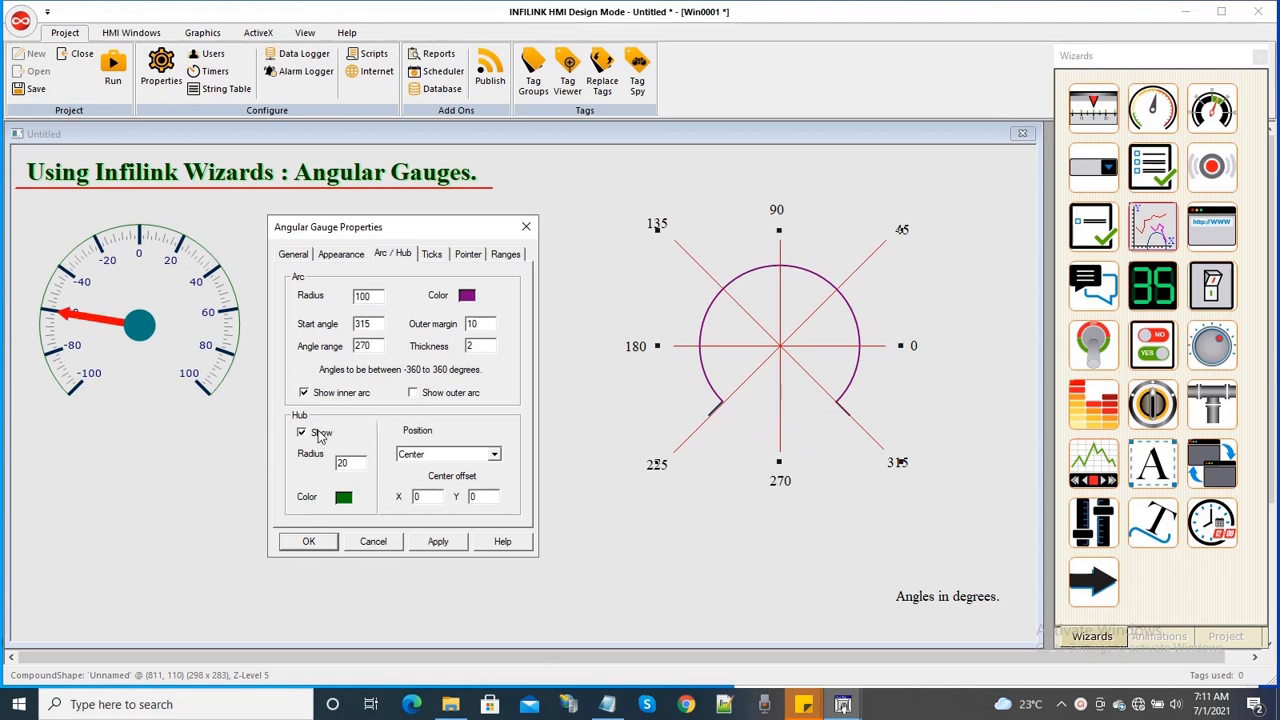
{"action": "left_click", "coordinate": [440, 543]}
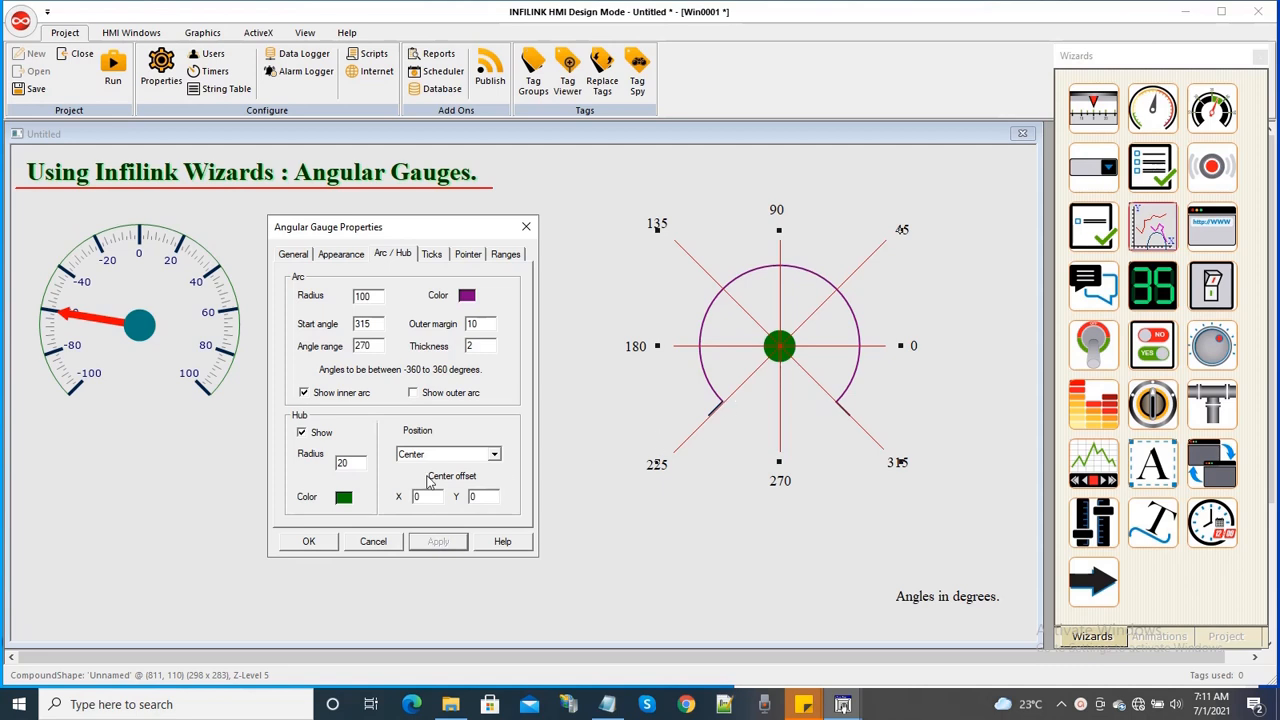
{"action": "left_click_drag", "start_coordinate": [356, 463], "coordinate": [268, 464]}
{"action": "type", "text": "3"}
{"action": "left_click", "coordinate": [445, 545]}
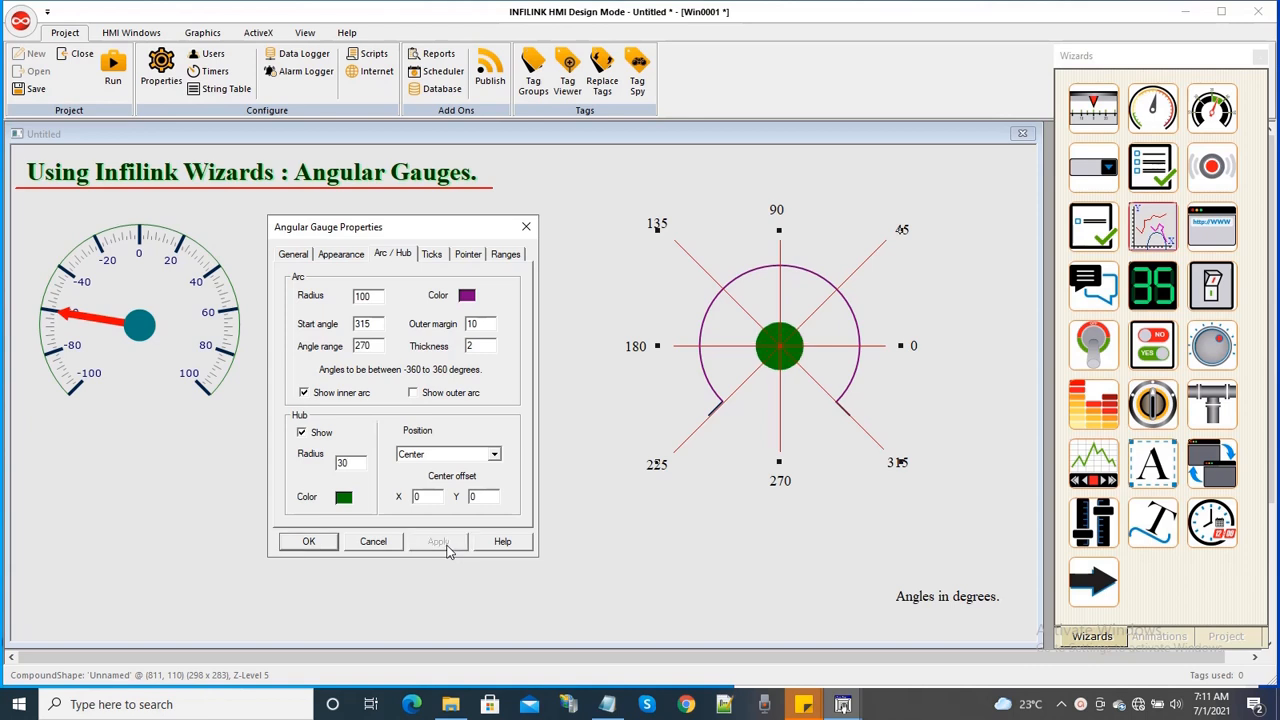
Step: Apply a dusty rose hub colour (red 185, green 115, blue 115) and review the available hub position options
{"action": "left_click", "coordinate": [344, 497]}
{"action": "left_click", "coordinate": [432, 338]}
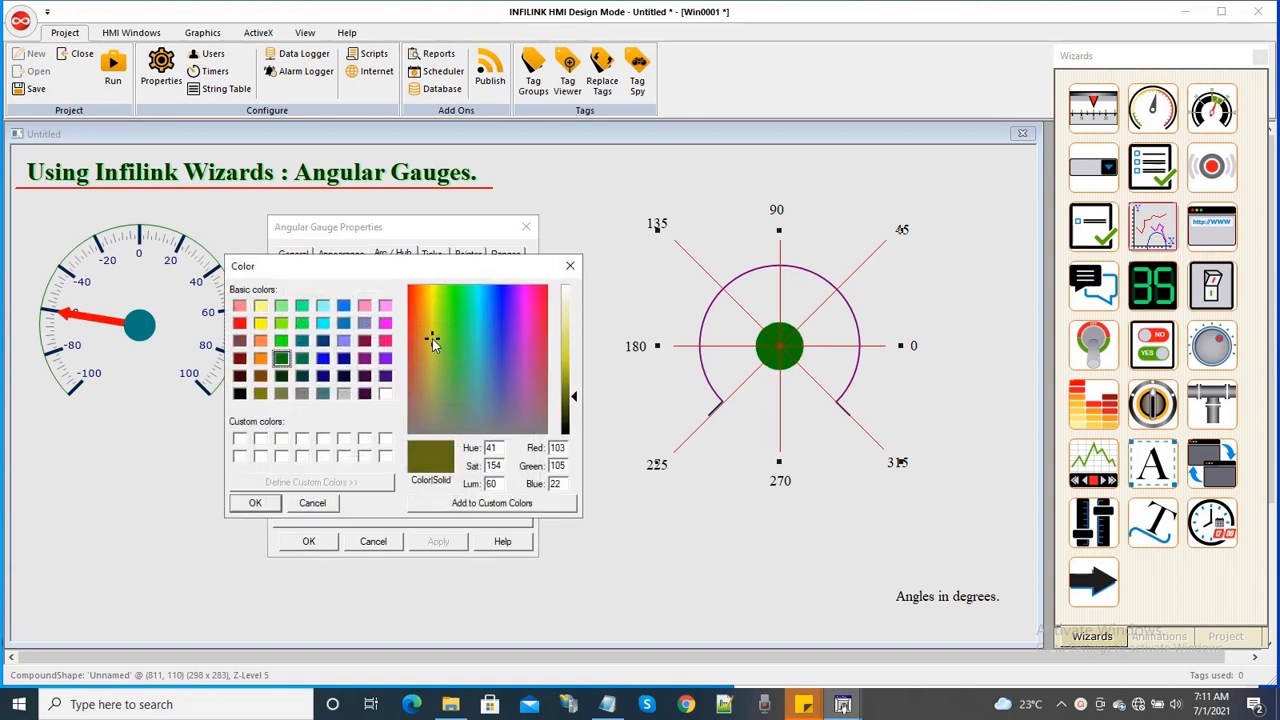
{"action": "left_click", "coordinate": [240, 341]}
{"action": "left_click", "coordinate": [565, 350]}
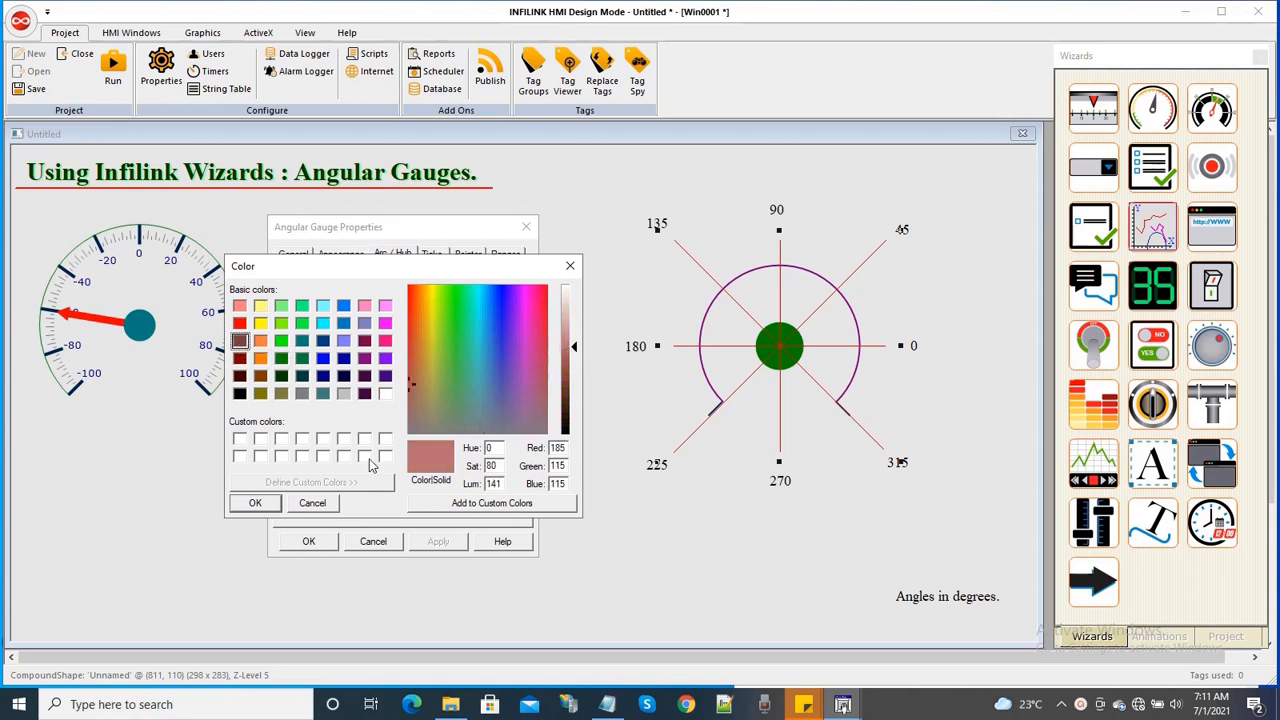
{"action": "left_click", "coordinate": [262, 504]}
{"action": "left_click", "coordinate": [438, 542]}
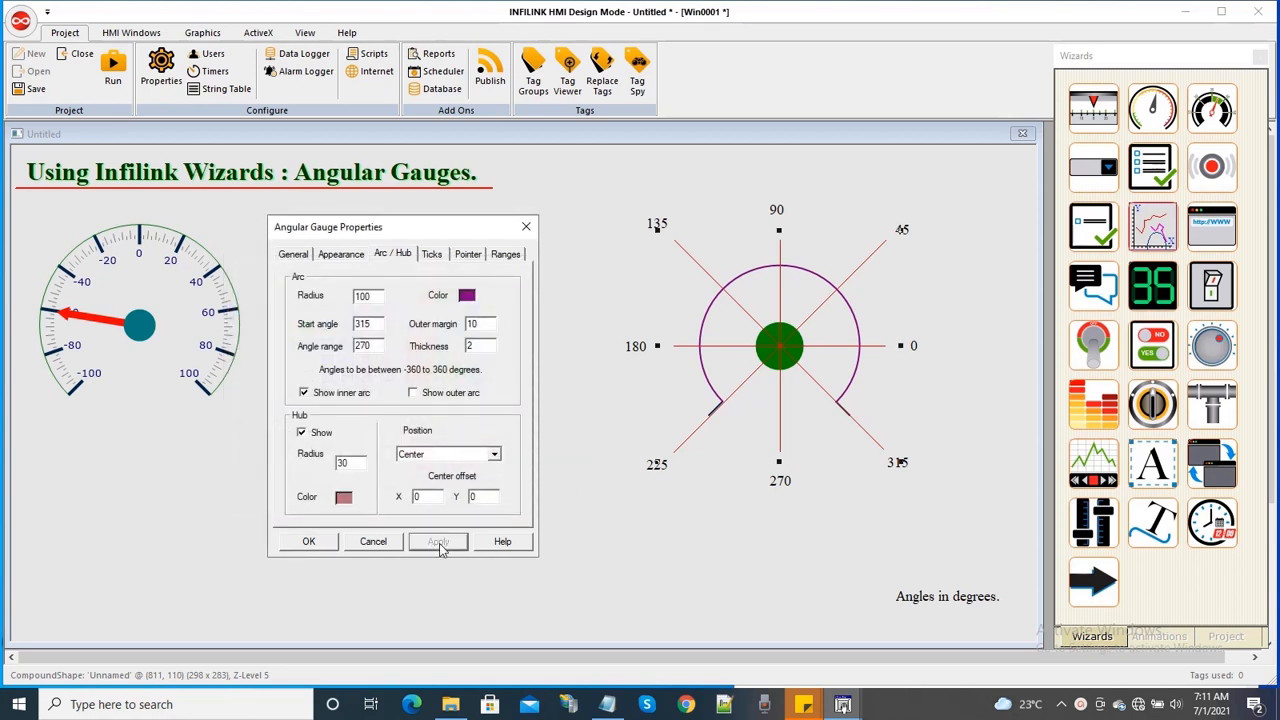
{"action": "left_click", "coordinate": [487, 457]}
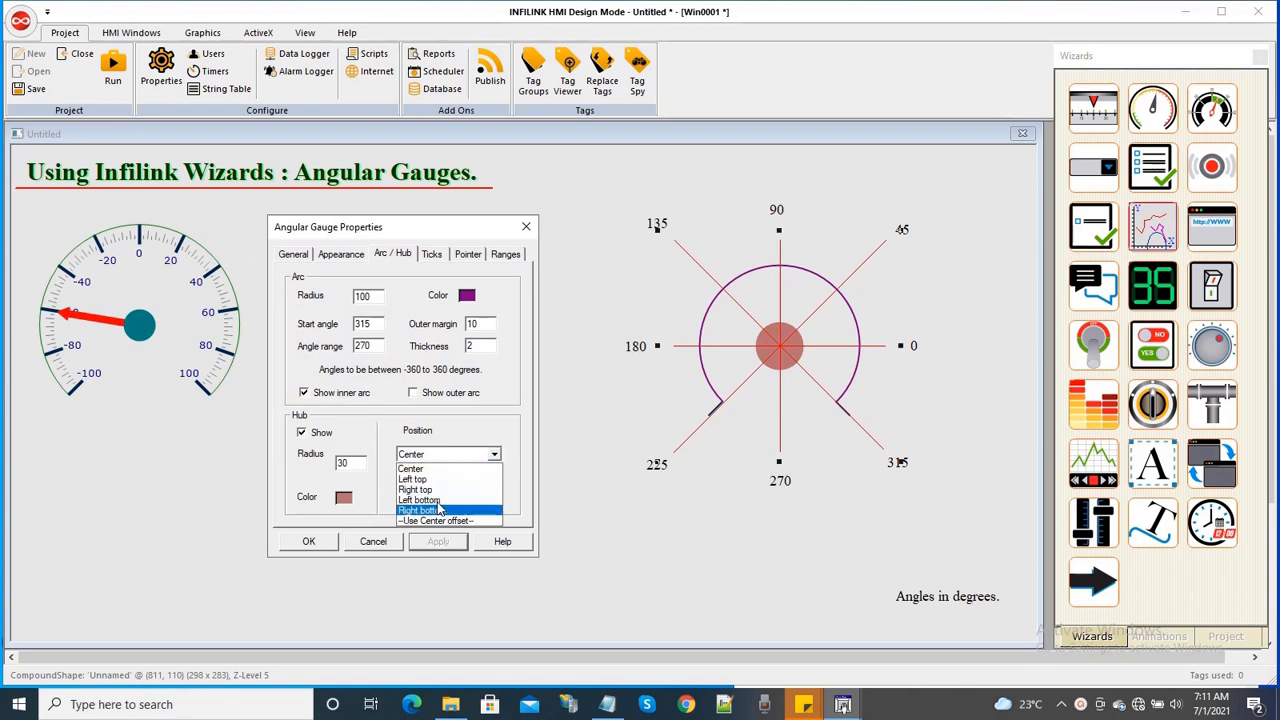
{"action": "left_click", "coordinate": [480, 435]}
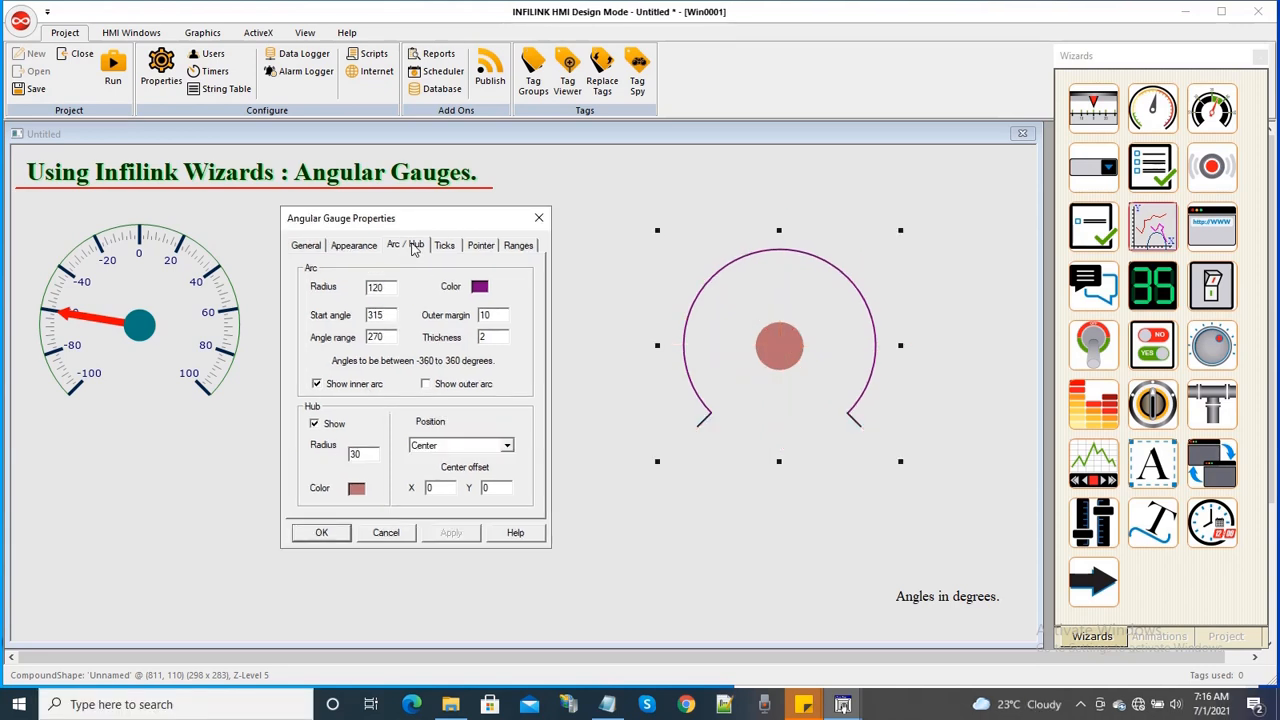
Step: Set the gauge's major tick count to 11 and apply it
{"action": "left_click", "coordinate": [445, 246]}
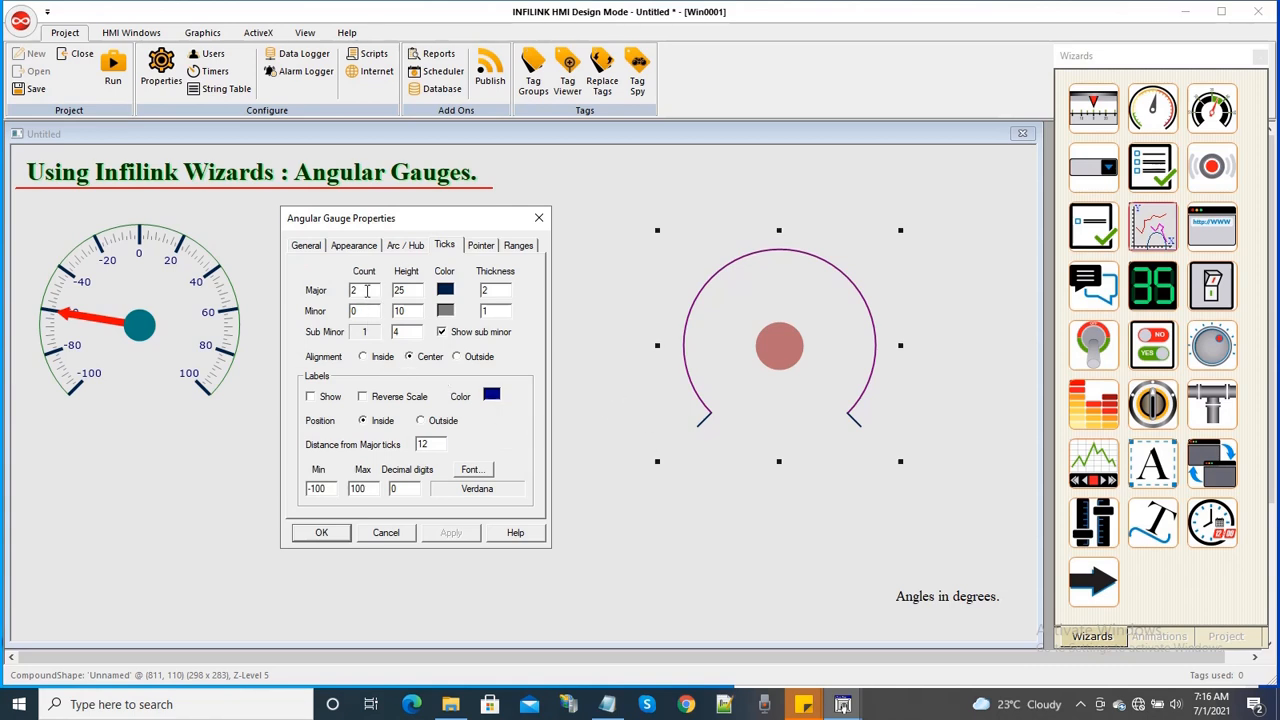
{"action": "type", "text": "11"}
{"action": "left_click", "coordinate": [450, 533]}
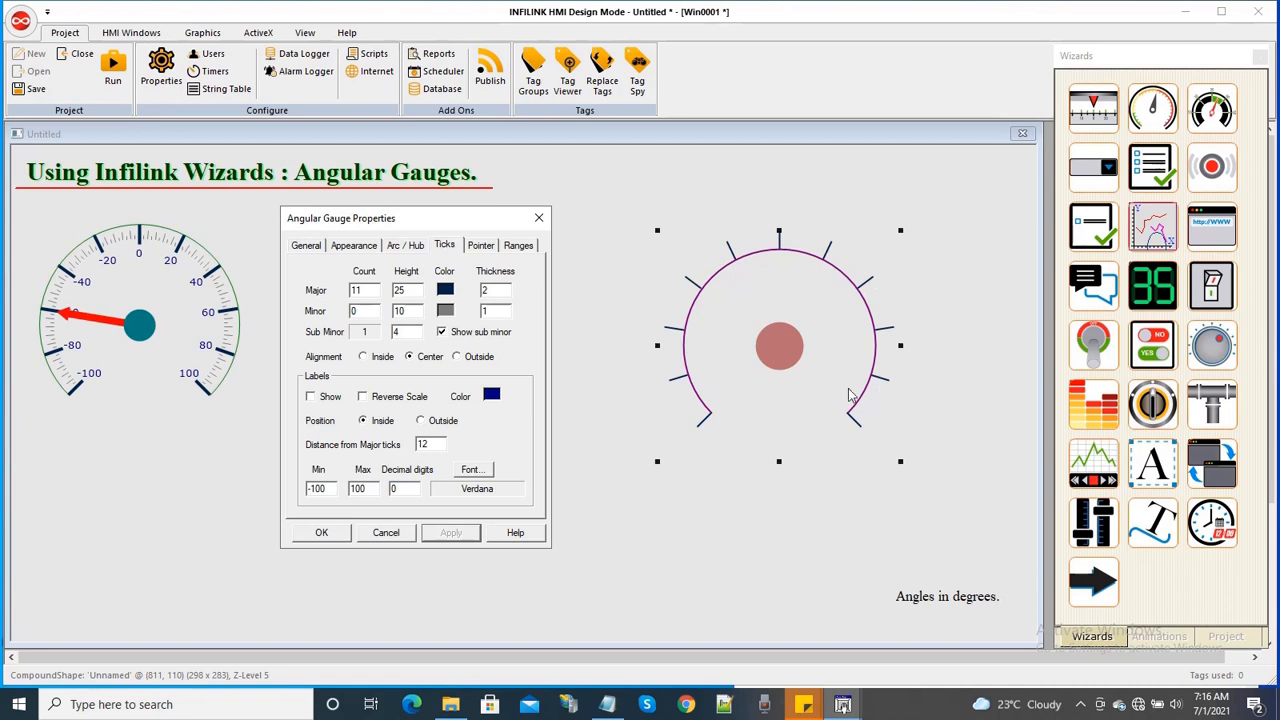
Step: Apply a minor tick count of 1 to the gauge, and raise it to 2
{"action": "double_click", "coordinate": [356, 311]}
{"action": "type", "text": "1"}
{"action": "left_click", "coordinate": [451, 534]}
{"action": "left_click_drag", "start_coordinate": [376, 311], "coordinate": [273, 313]}
{"action": "type", "text": "2"}
{"action": "left_click", "coordinate": [451, 533]}
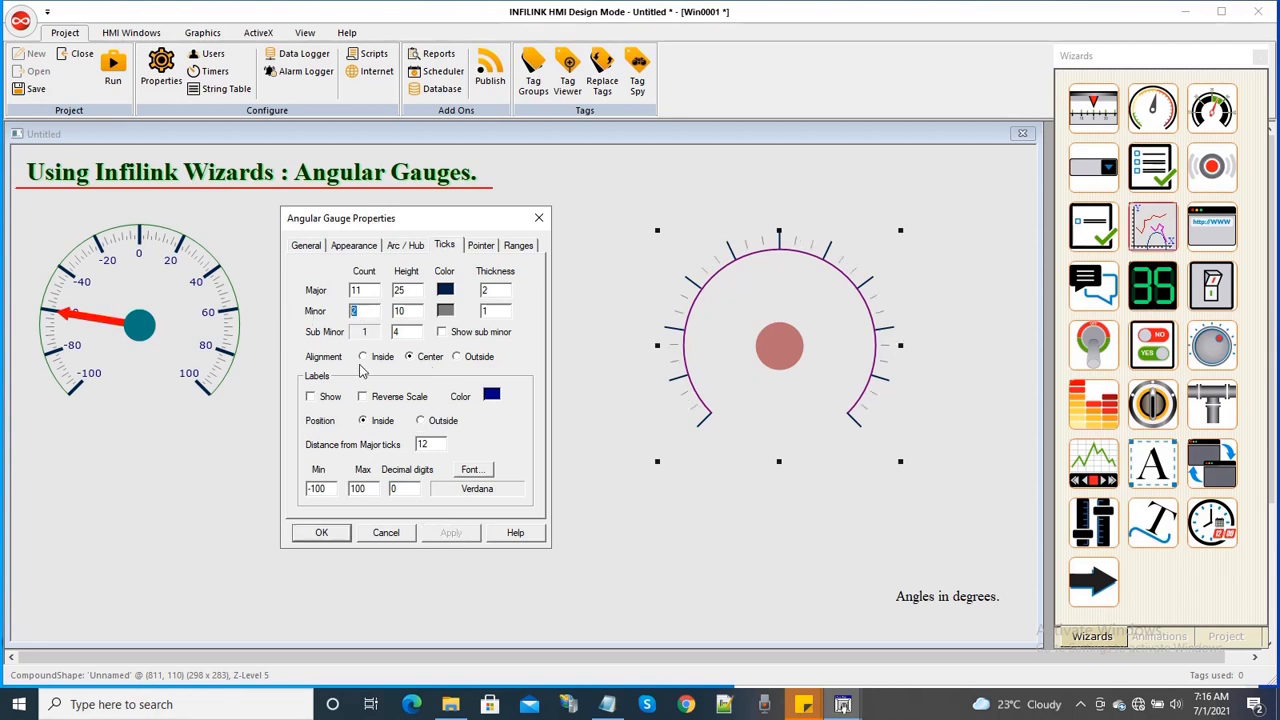
Step: Set the gauge's minor tick count to 3 and show the sub minor ticks, applying each change
{"action": "type", "text": "3"}
{"action": "left_click", "coordinate": [451, 533]}
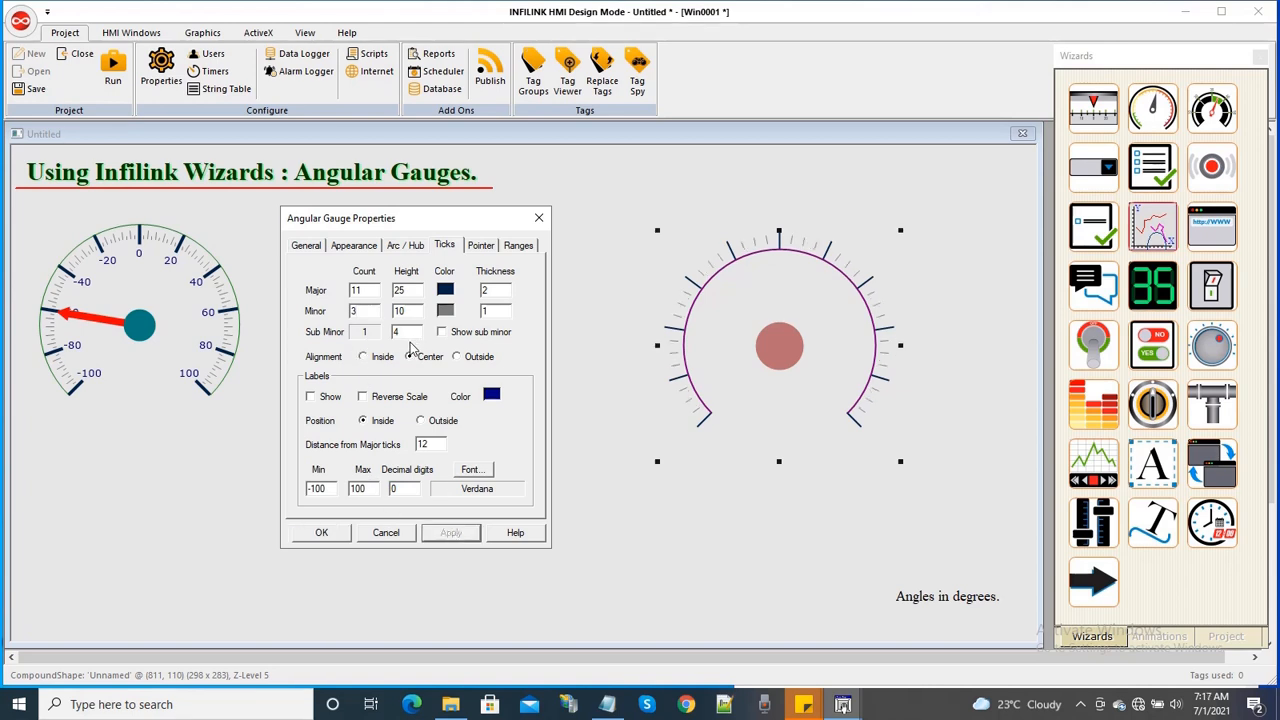
{"action": "left_click", "coordinate": [460, 334]}
{"action": "left_click", "coordinate": [459, 536]}
Step: Set the gauge's major tick height to 35 and apply it
{"action": "double_click", "coordinate": [418, 290]}
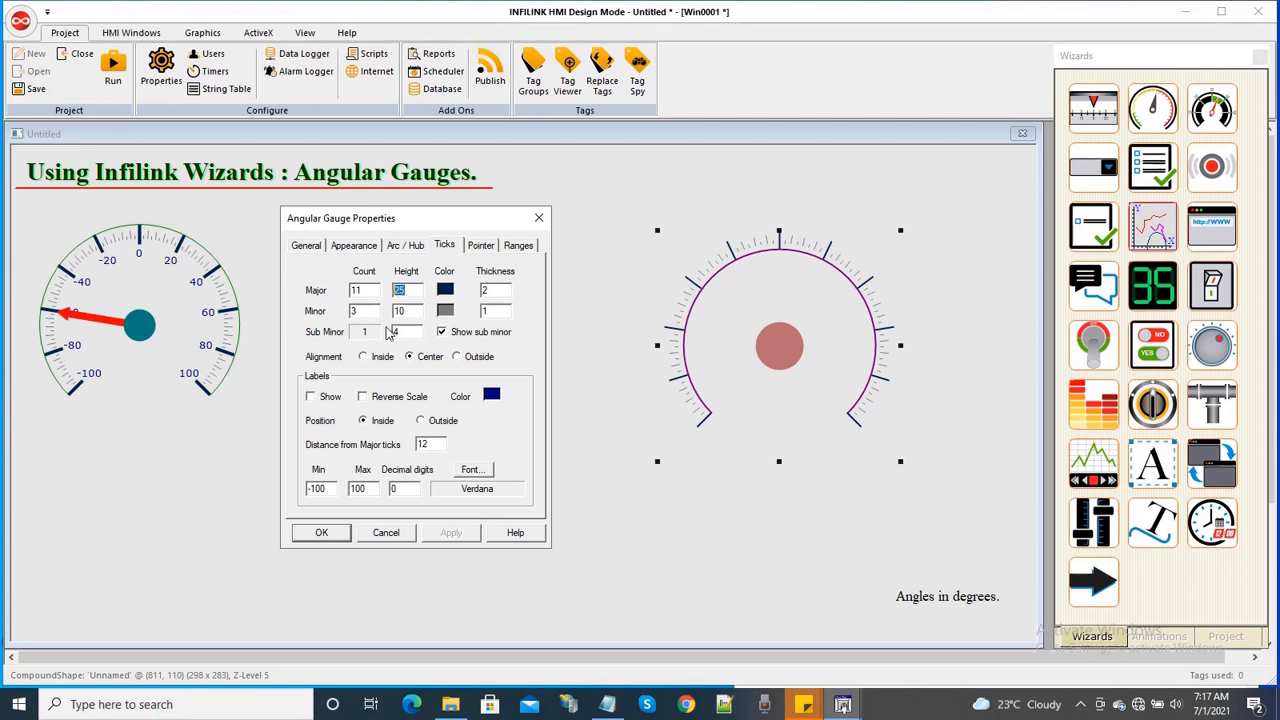
{"action": "type", "text": "35"}
{"action": "left_click", "coordinate": [450, 532]}
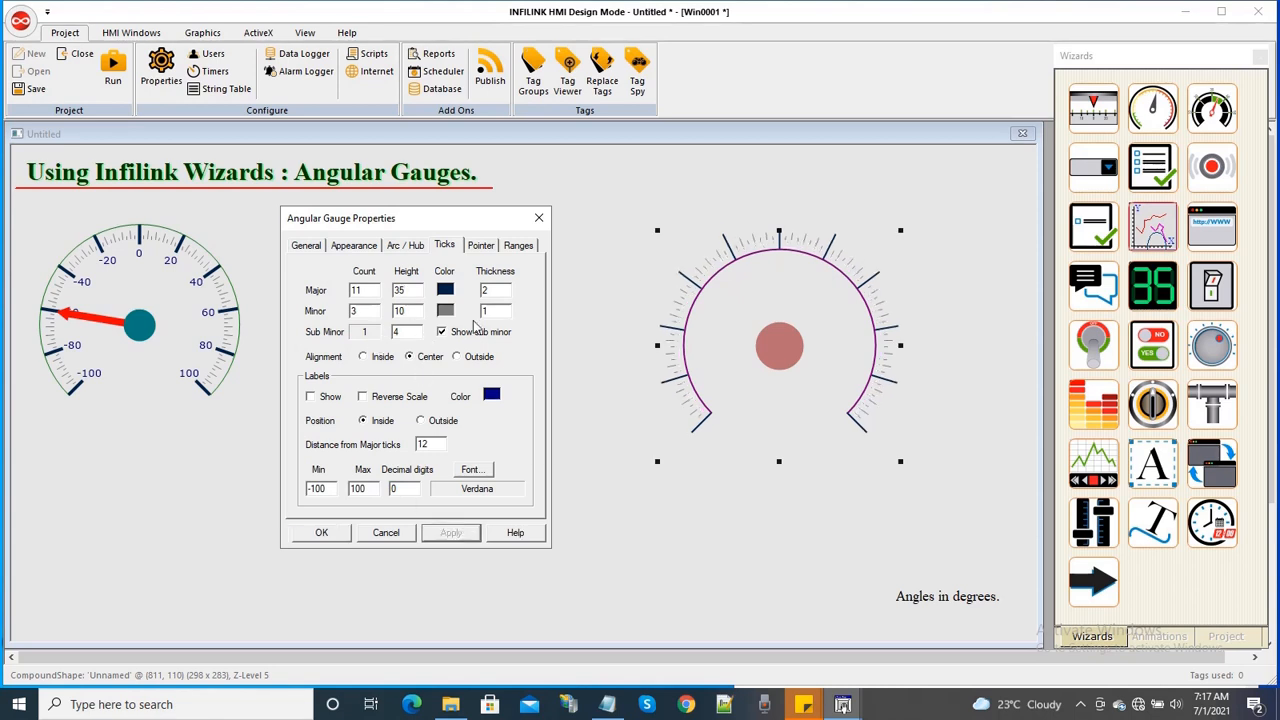
Step: Apply a green colour (red 0, green 128, blue 0) to the major ticks
{"action": "left_click", "coordinate": [446, 294]}
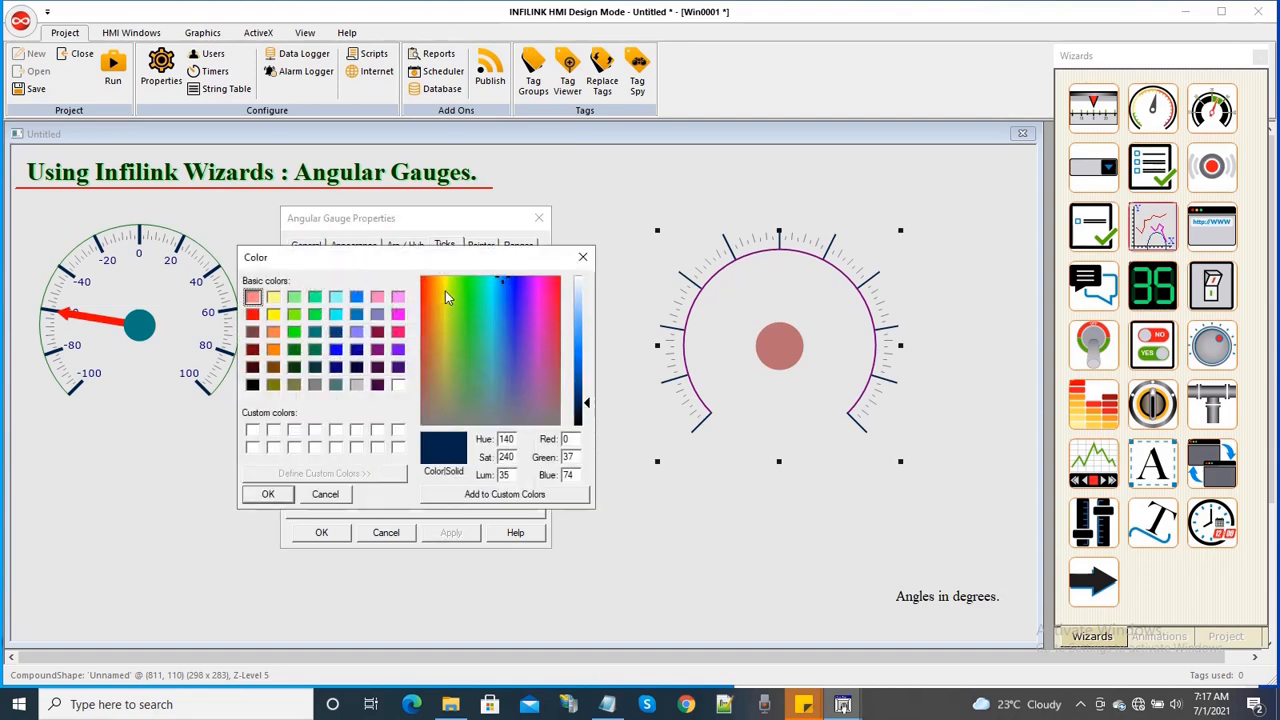
{"action": "left_click", "coordinate": [294, 350]}
{"action": "left_click", "coordinate": [268, 494]}
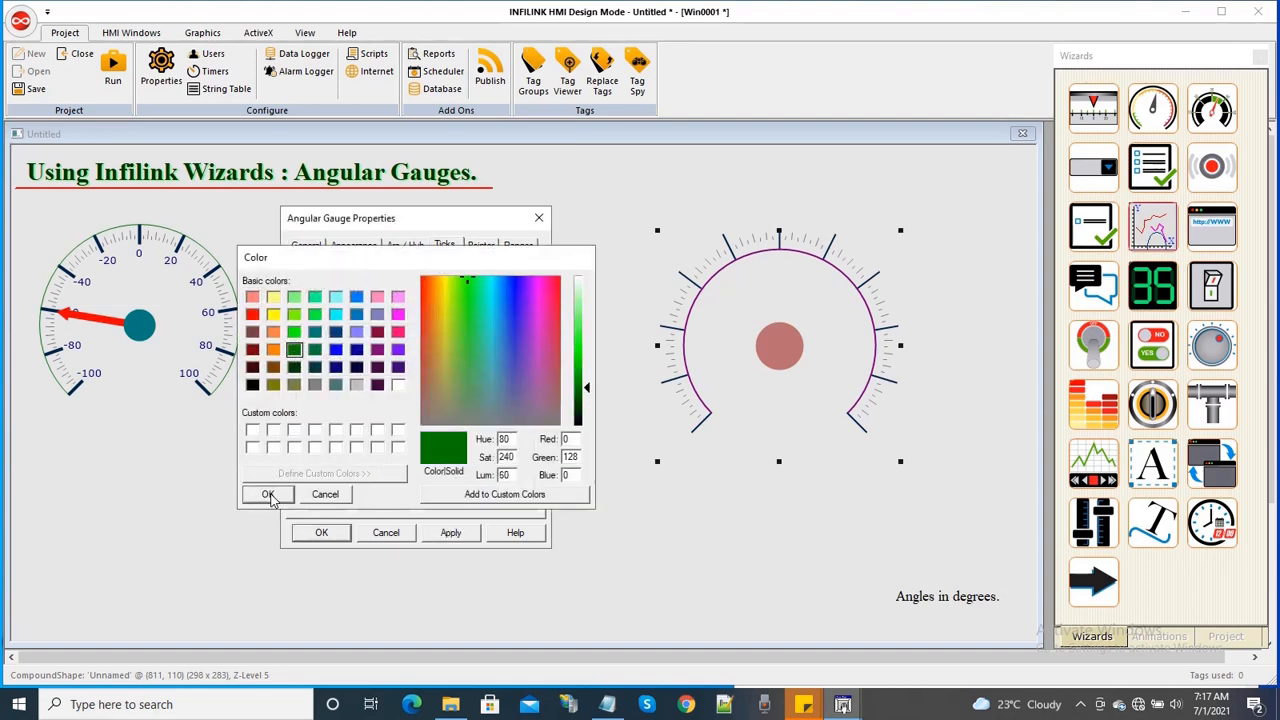
{"action": "left_click", "coordinate": [449, 534]}
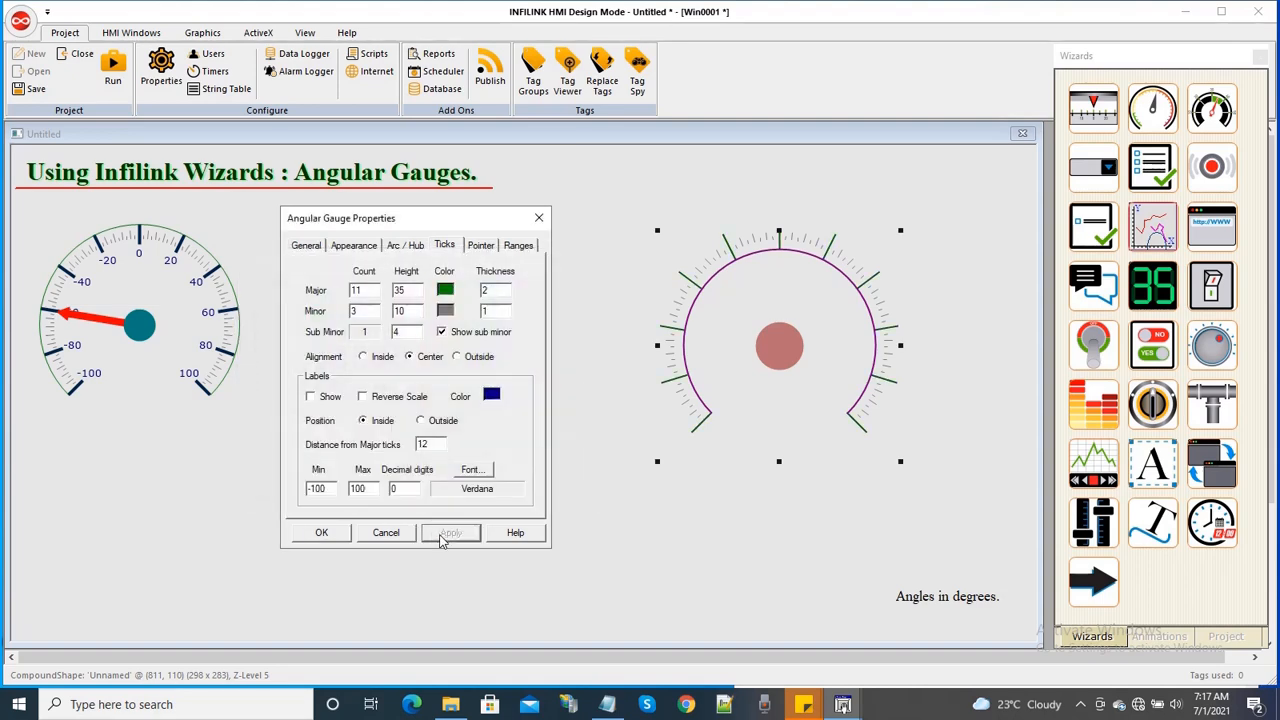
Step: Apply a bright red colour (red 255, green 0, blue 0) to the major ticks
{"action": "left_click", "coordinate": [446, 290]}
{"action": "left_click", "coordinate": [253, 315]}
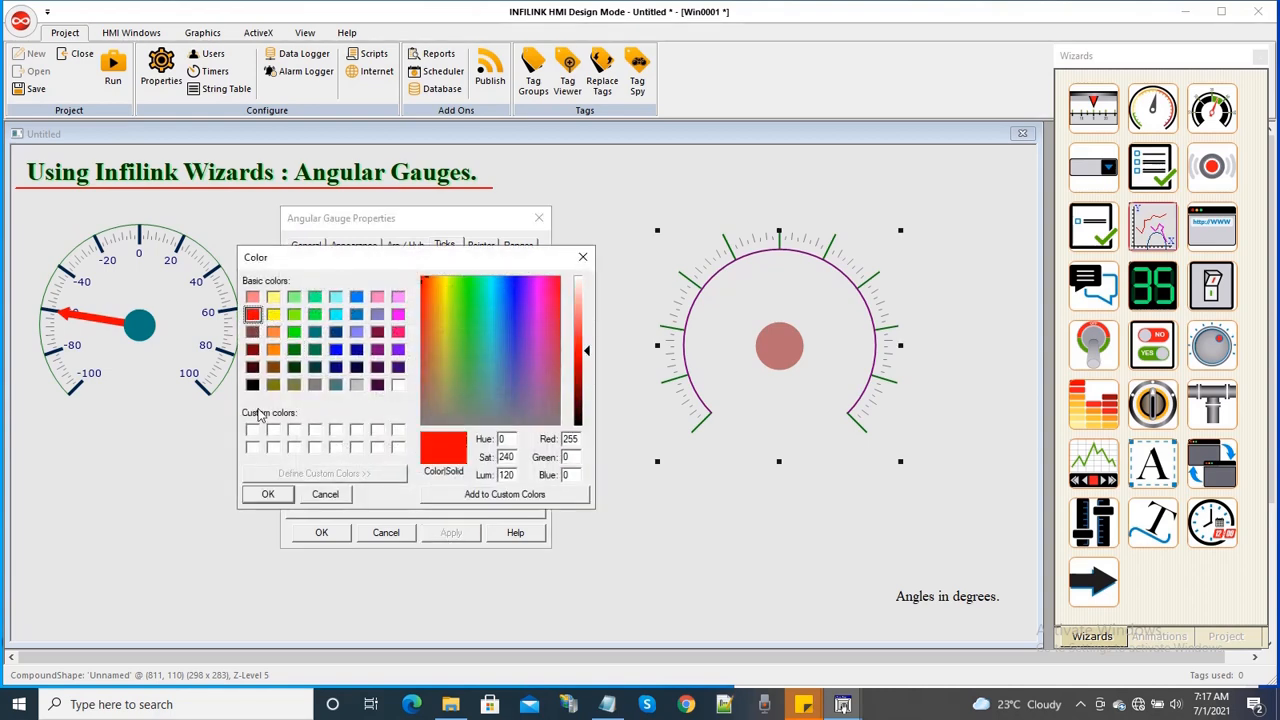
{"action": "left_click", "coordinate": [267, 494]}
{"action": "left_click", "coordinate": [449, 534]}
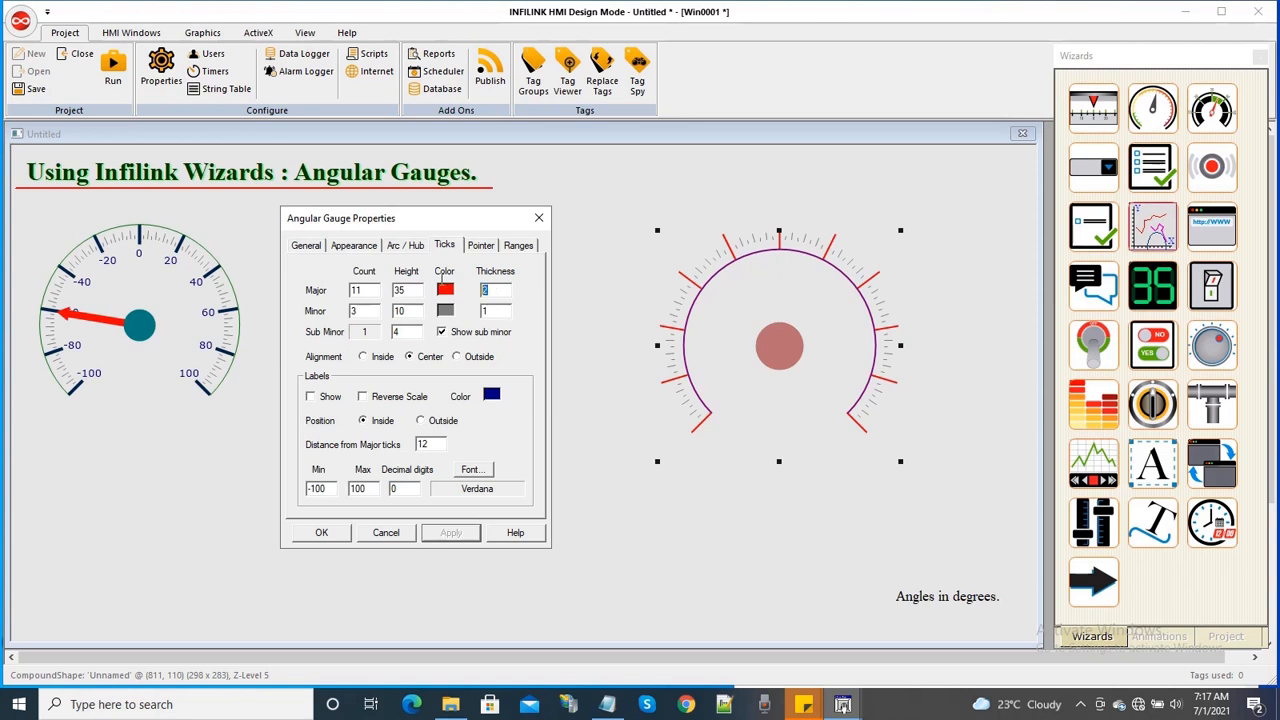
Step: Set the tick thickness to 4 for major ticks and 2 for minor ticks, applying each change
{"action": "type", "text": "4"}
{"action": "left_click", "coordinate": [452, 533]}
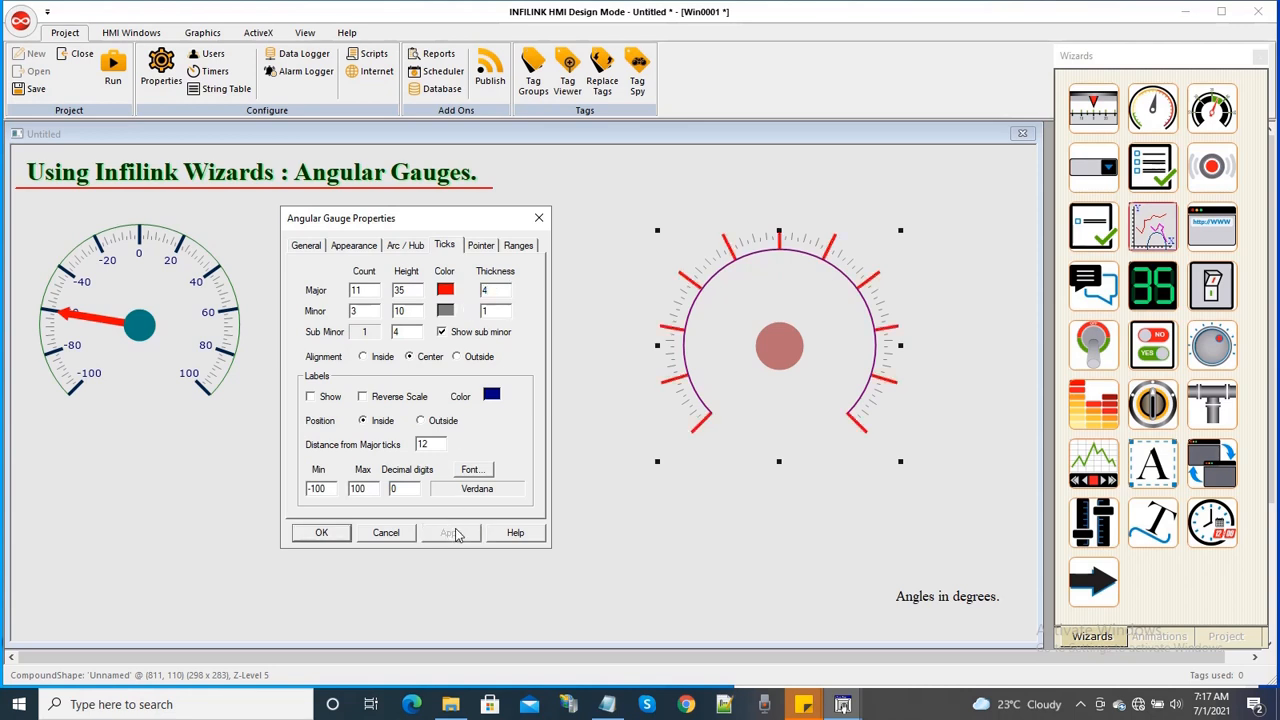
{"action": "double_click", "coordinate": [495, 311]}
{"action": "type", "text": "2"}
{"action": "left_click", "coordinate": [450, 532]}
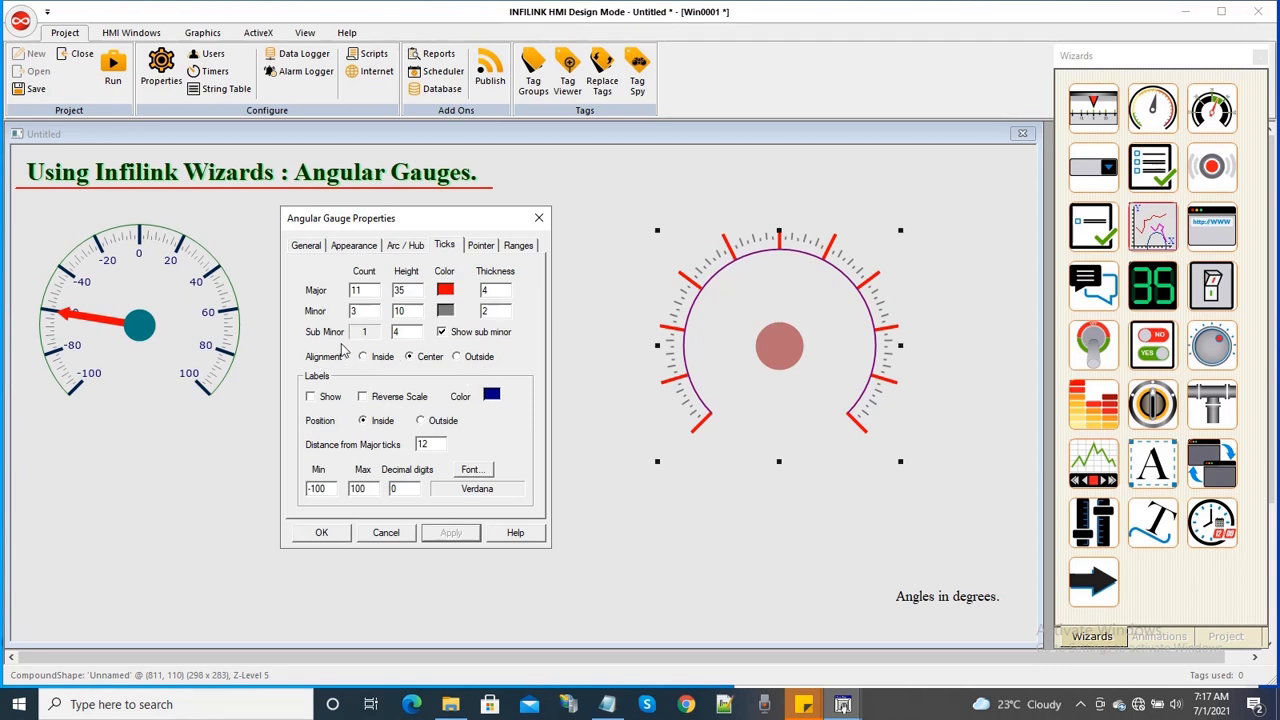
Step: Apply Inside alignment to the gauge's ticks and a minor tick height of 15
{"action": "left_click", "coordinate": [368, 358]}
{"action": "left_click", "coordinate": [453, 536]}
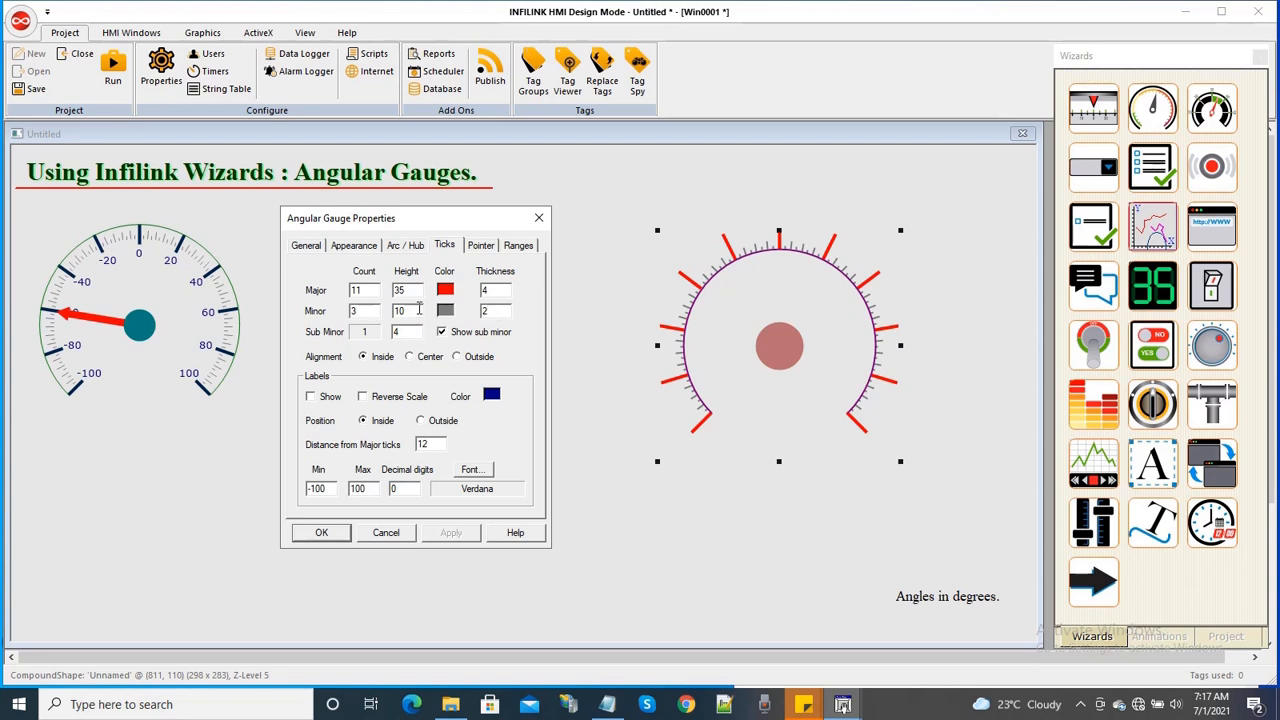
{"action": "left_click_drag", "start_coordinate": [419, 310], "coordinate": [372, 311]}
{"action": "type", "text": "15"}
{"action": "left_click", "coordinate": [469, 536]}
Step: Set the minor tick height to 20 and the sub minor tick height to 8, applying each change
{"action": "left_click_drag", "start_coordinate": [412, 311], "coordinate": [349, 314]}
{"action": "type", "text": "2"}
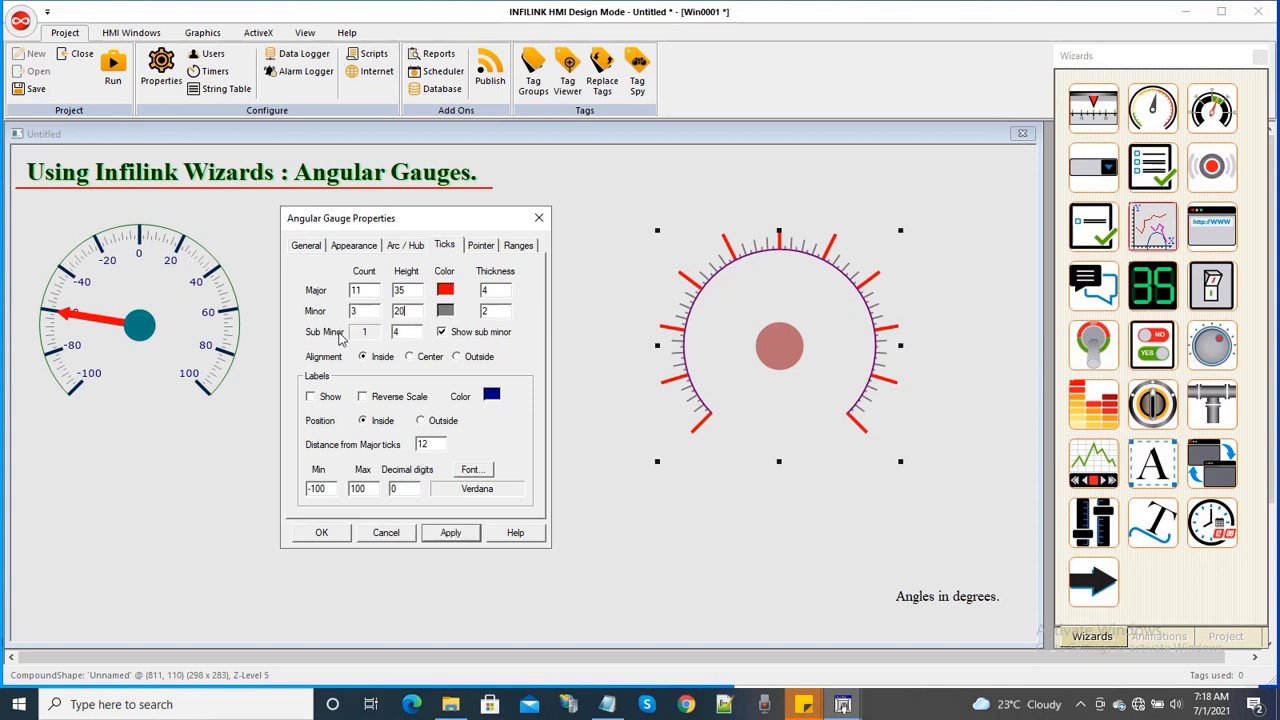
{"action": "left_click", "coordinate": [457, 533]}
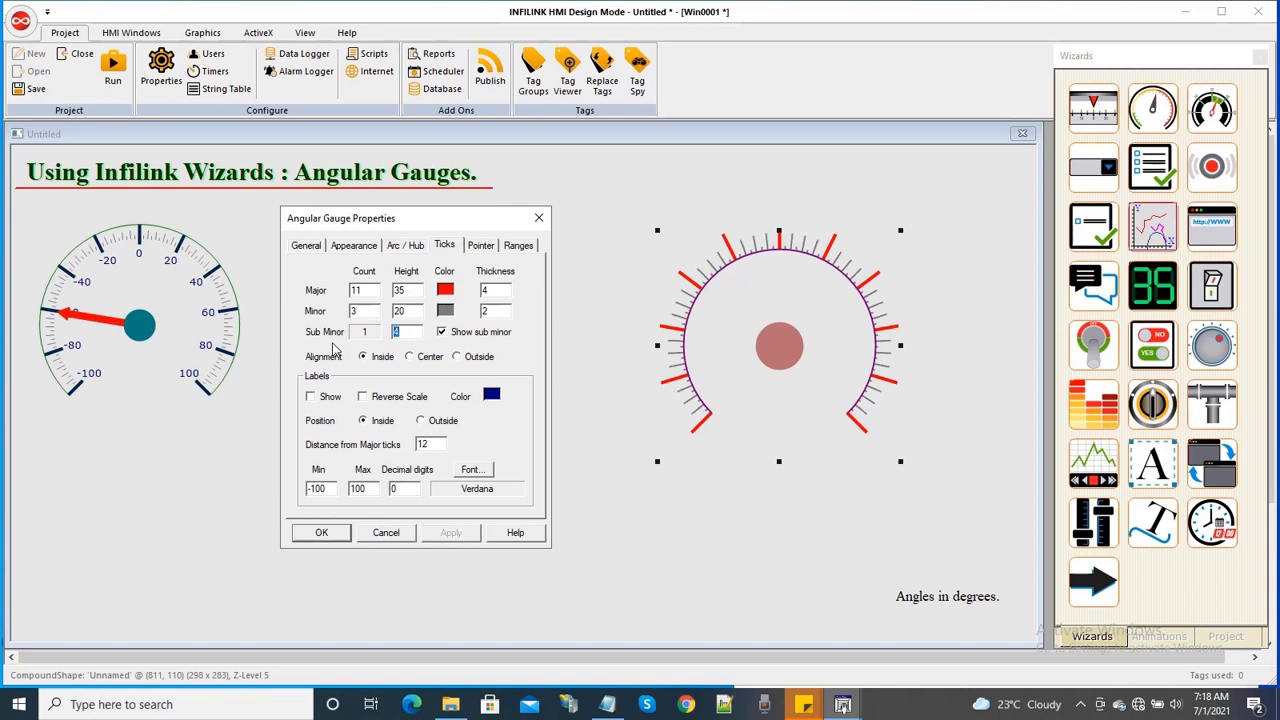
{"action": "type", "text": "8"}
{"action": "left_click", "coordinate": [451, 532]}
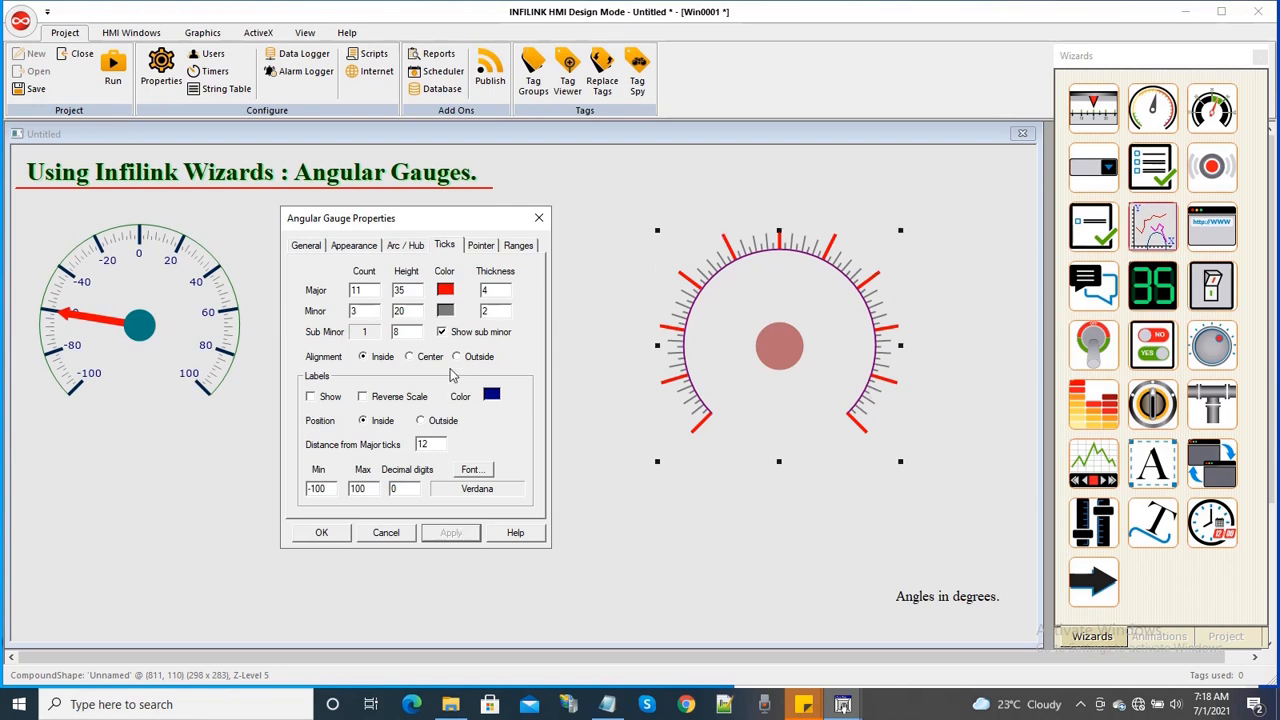
Step: Try Center alignment for the ticks, apply Outside alignment instead, and accept the gauge properties
{"action": "left_click", "coordinate": [451, 533]}
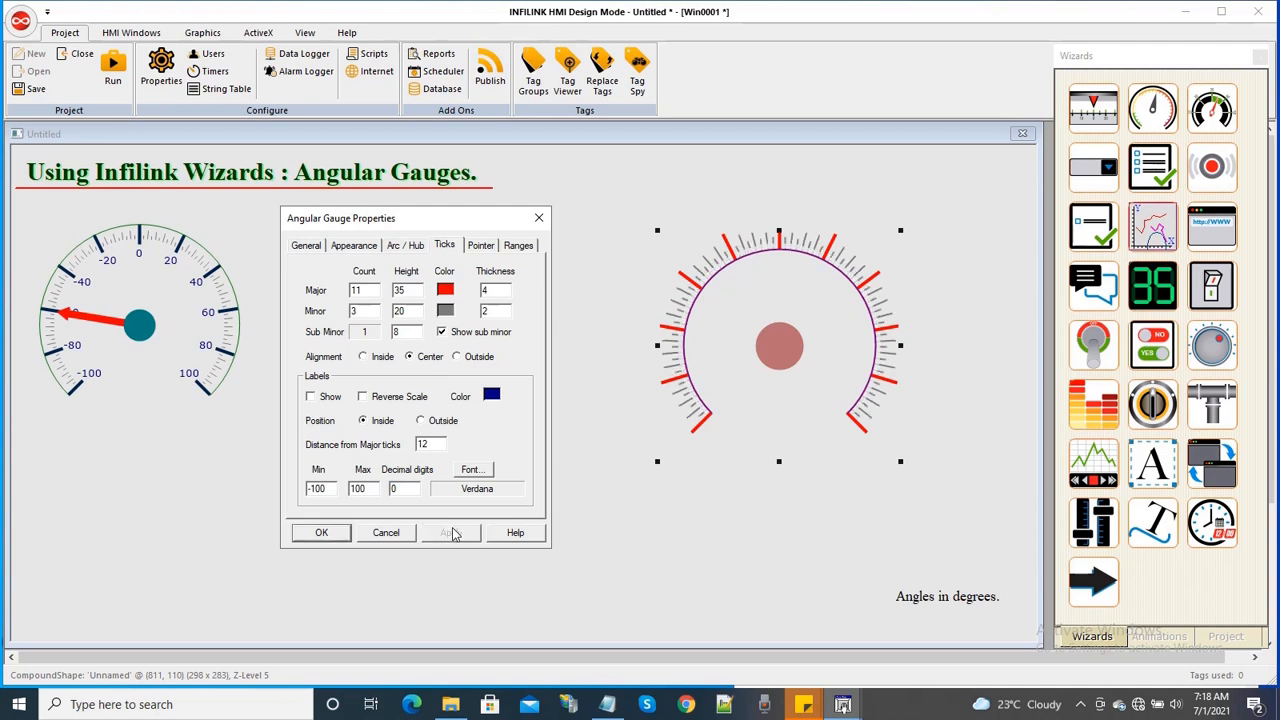
{"action": "left_click", "coordinate": [481, 356]}
{"action": "left_click", "coordinate": [451, 533]}
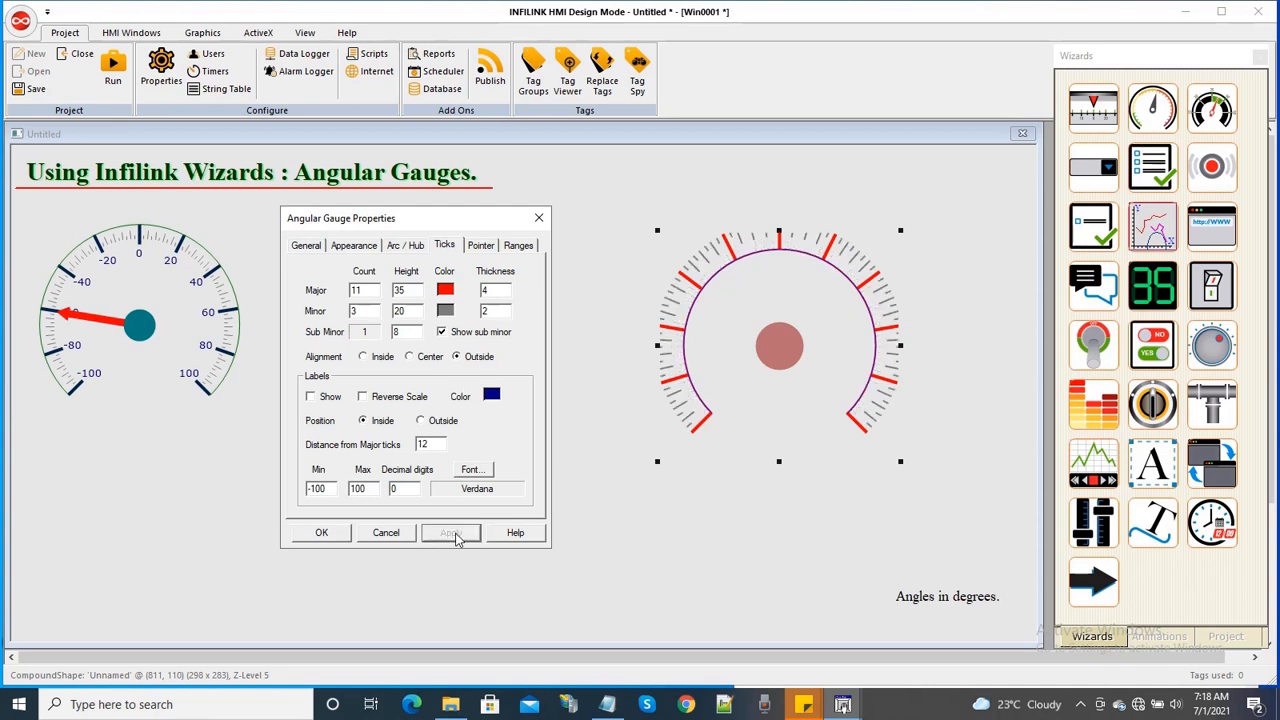
{"action": "left_click", "coordinate": [322, 533]}
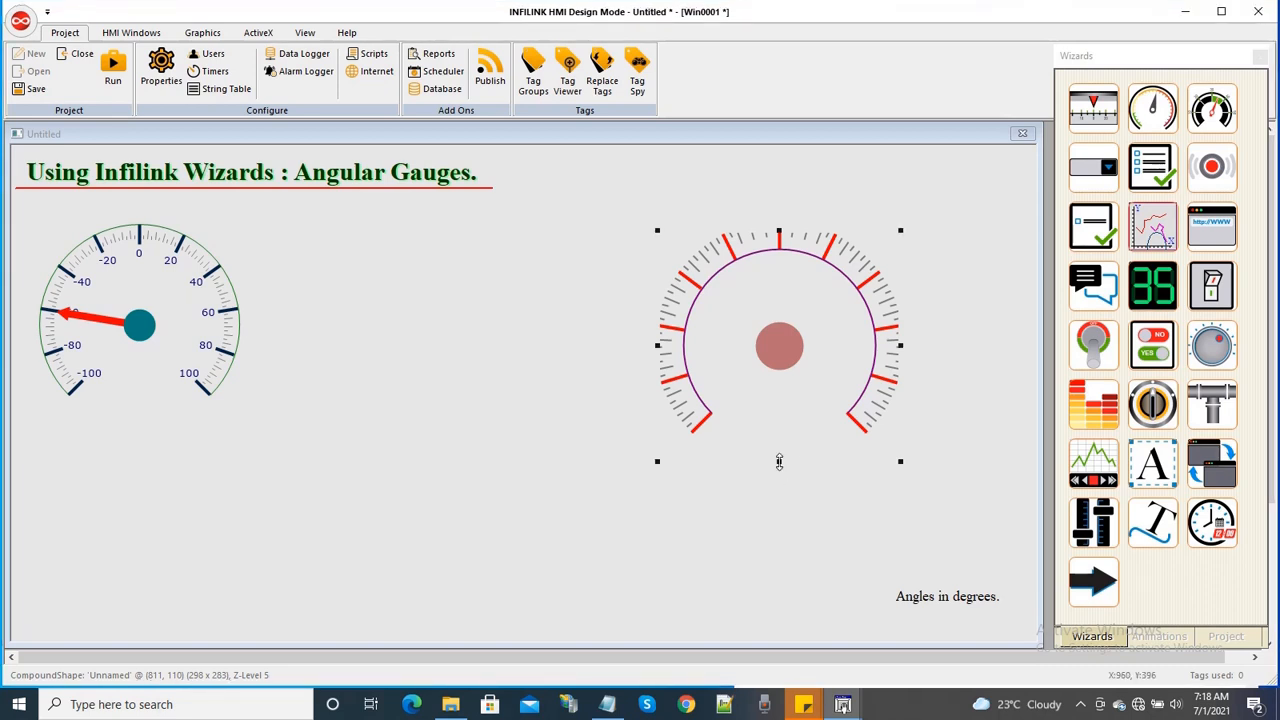
Step: Enlarge the red-ticked gauge's frame downward and to the left, to about 384 by 338
{"action": "left_click_drag", "start_coordinate": [779, 462], "coordinate": [779, 505]}
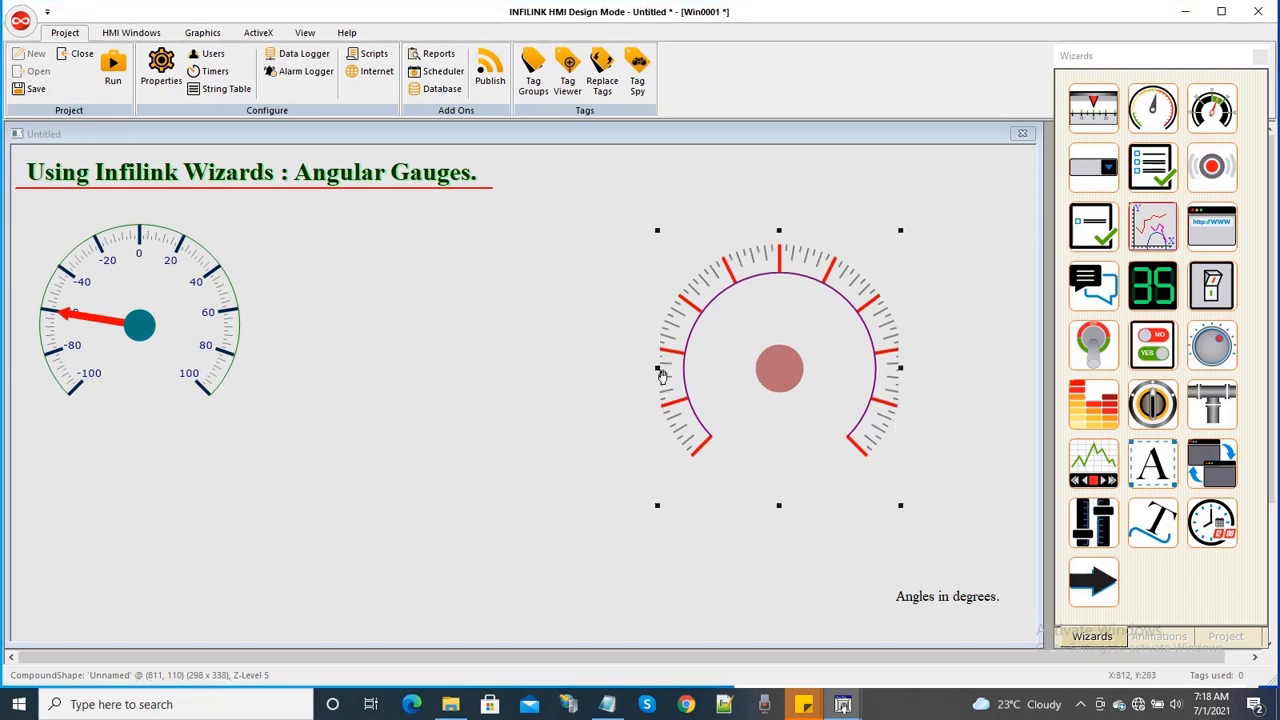
{"action": "left_click_drag", "start_coordinate": [660, 368], "coordinate": [590, 368]}
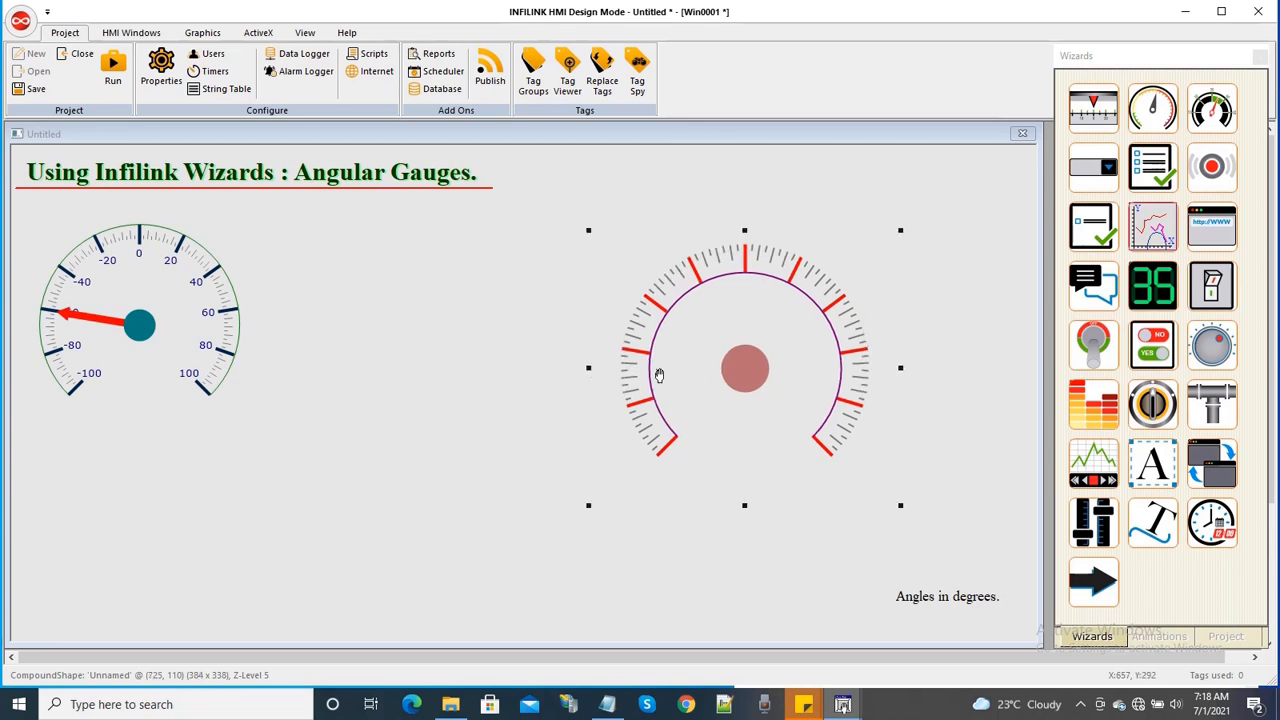
Step: Reopen the red-ticked gauge's tick properties and show its tick labels
{"action": "right_click", "coordinate": [660, 370]}
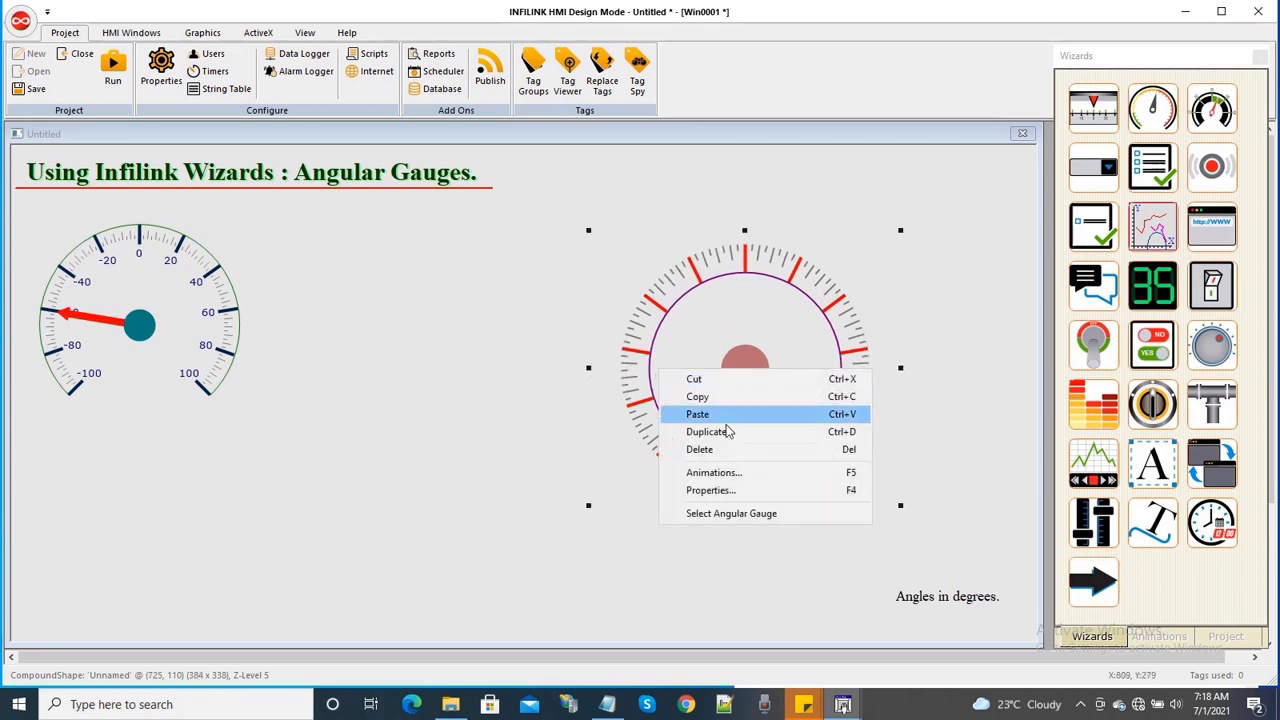
{"action": "left_click", "coordinate": [710, 490]}
{"action": "left_click_drag", "start_coordinate": [613, 188], "coordinate": [331, 236]}
{"action": "left_click", "coordinate": [390, 257]}
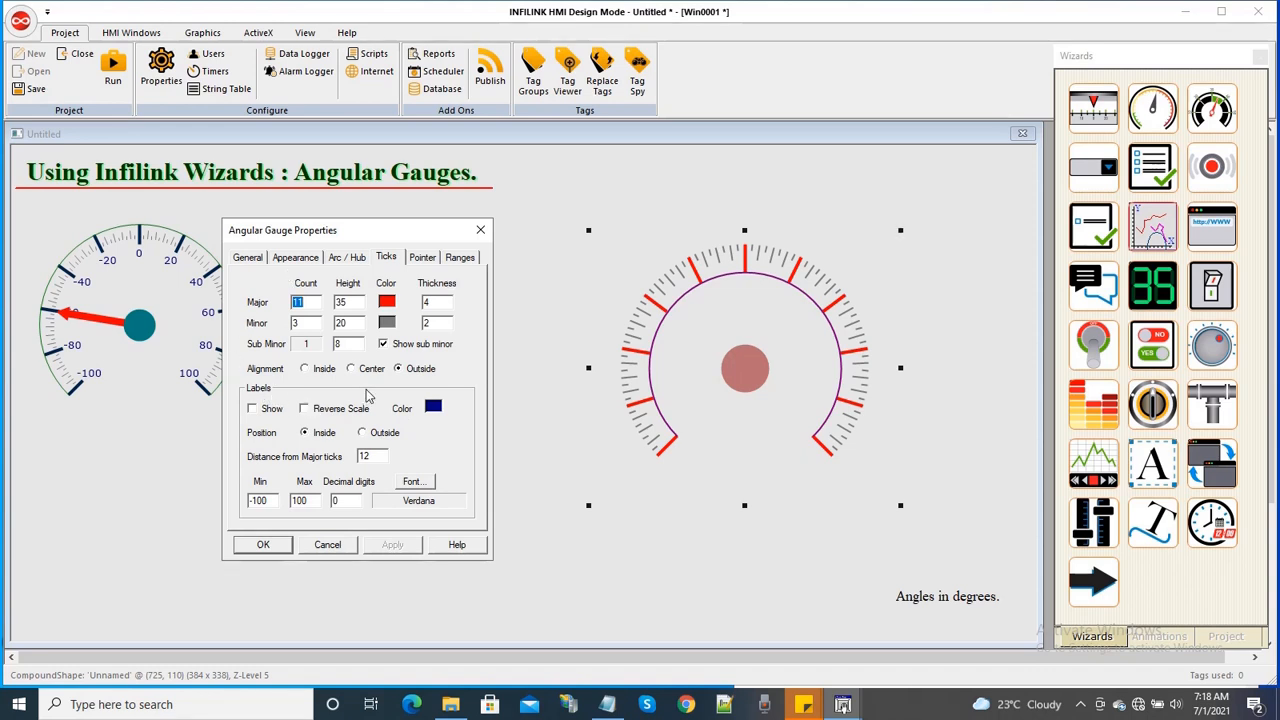
{"action": "left_click", "coordinate": [261, 412]}
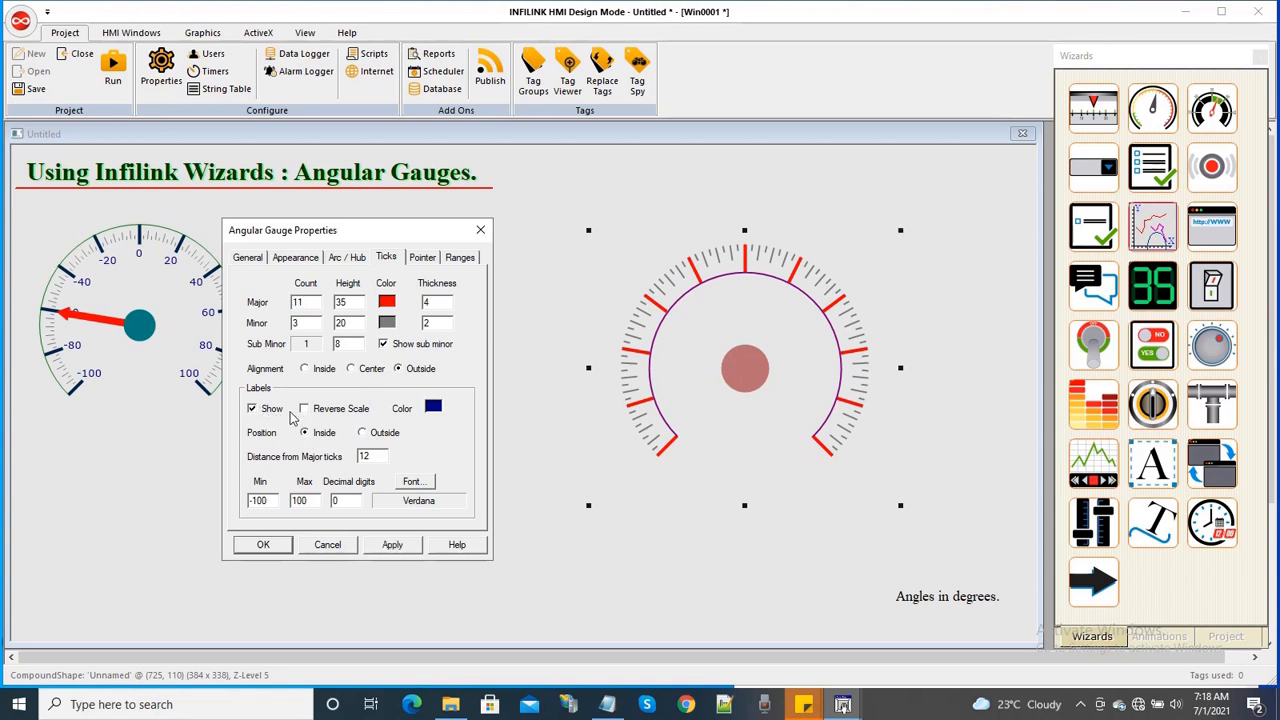
{"action": "left_click", "coordinate": [392, 546]}
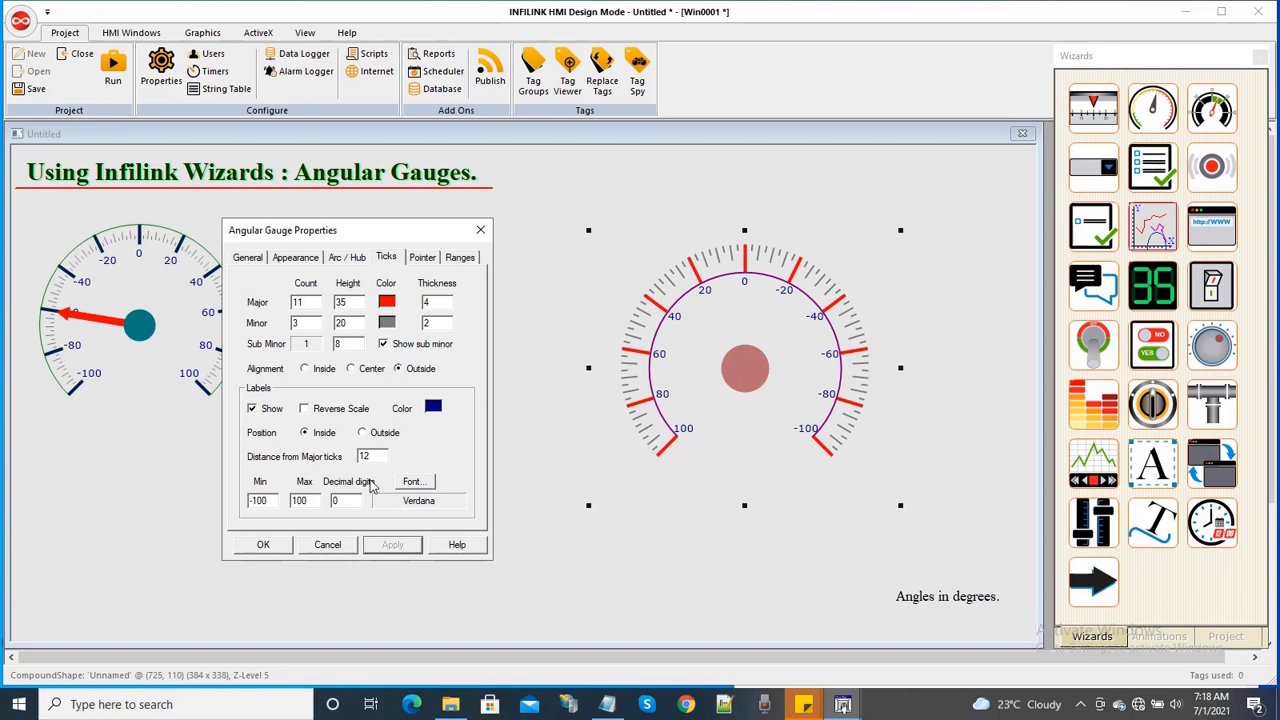
Step: Set the gauge label minimum to 0 and reverse the label scale, applying each change
{"action": "double_click", "coordinate": [272, 500]}
{"action": "type", "text": "0"}
{"action": "left_click", "coordinate": [402, 546]}
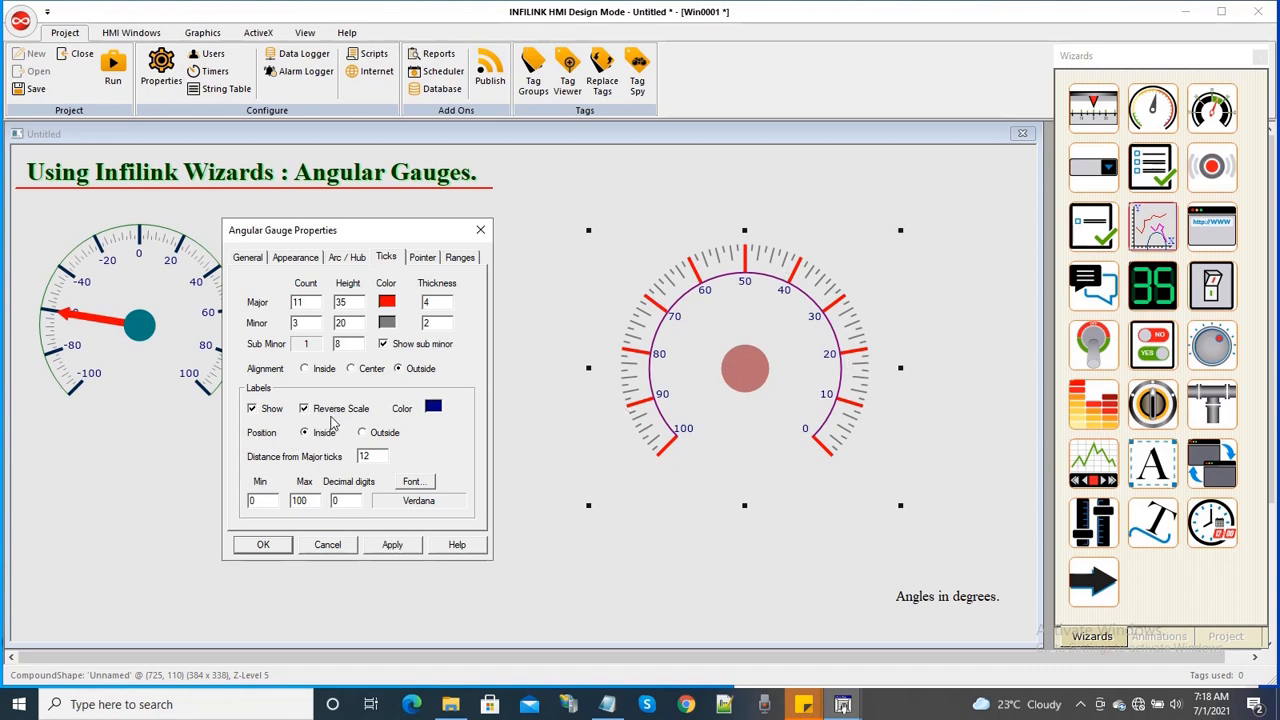
{"action": "left_click", "coordinate": [393, 545]}
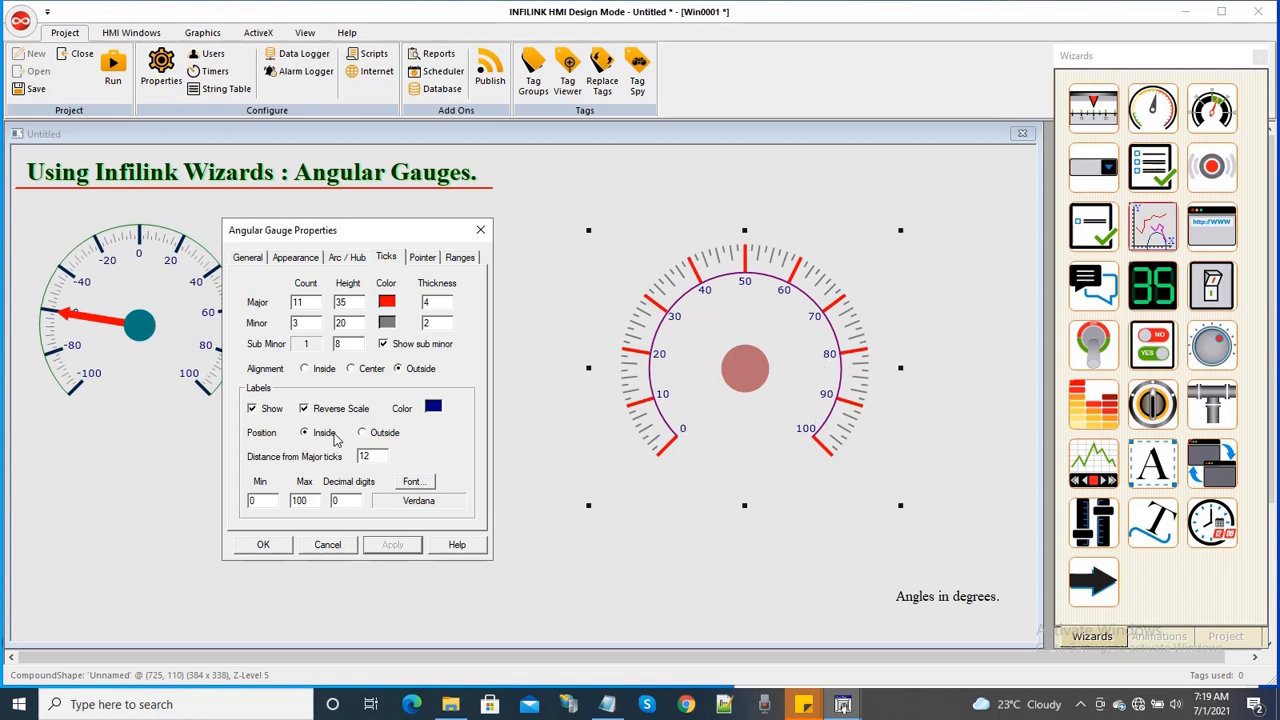
Step: Place the labels outside at a distance of 20 from the major ticks, and accept the properties
{"action": "left_click", "coordinate": [387, 434]}
{"action": "left_click", "coordinate": [392, 544]}
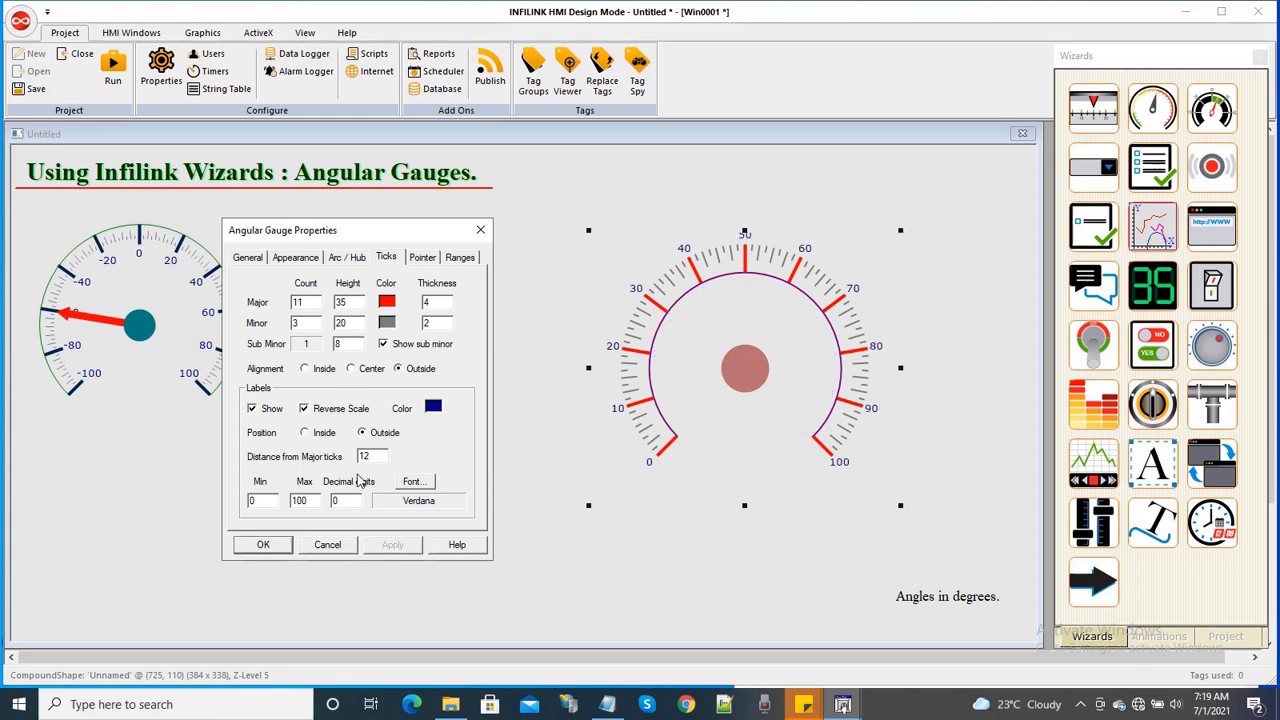
{"action": "left_click_drag", "start_coordinate": [375, 456], "coordinate": [316, 468]}
{"action": "type", "text": "2"}
{"action": "left_click", "coordinate": [393, 545]}
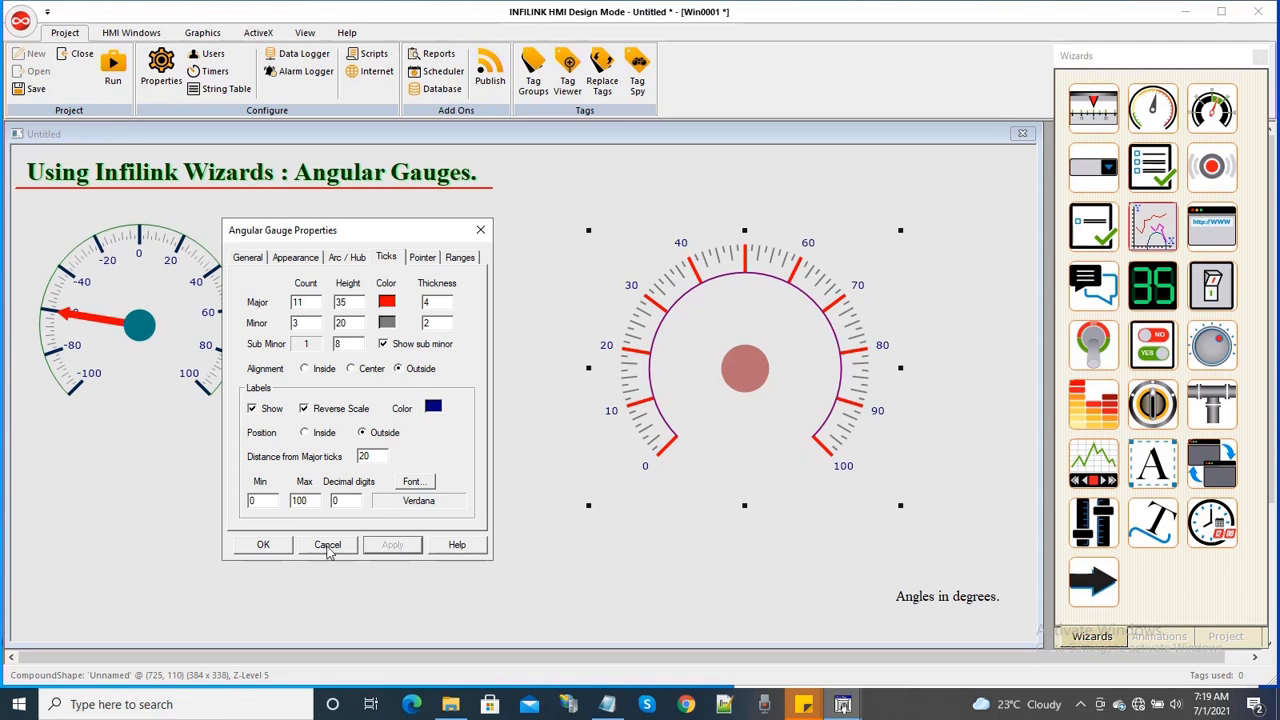
{"action": "left_click", "coordinate": [264, 545]}
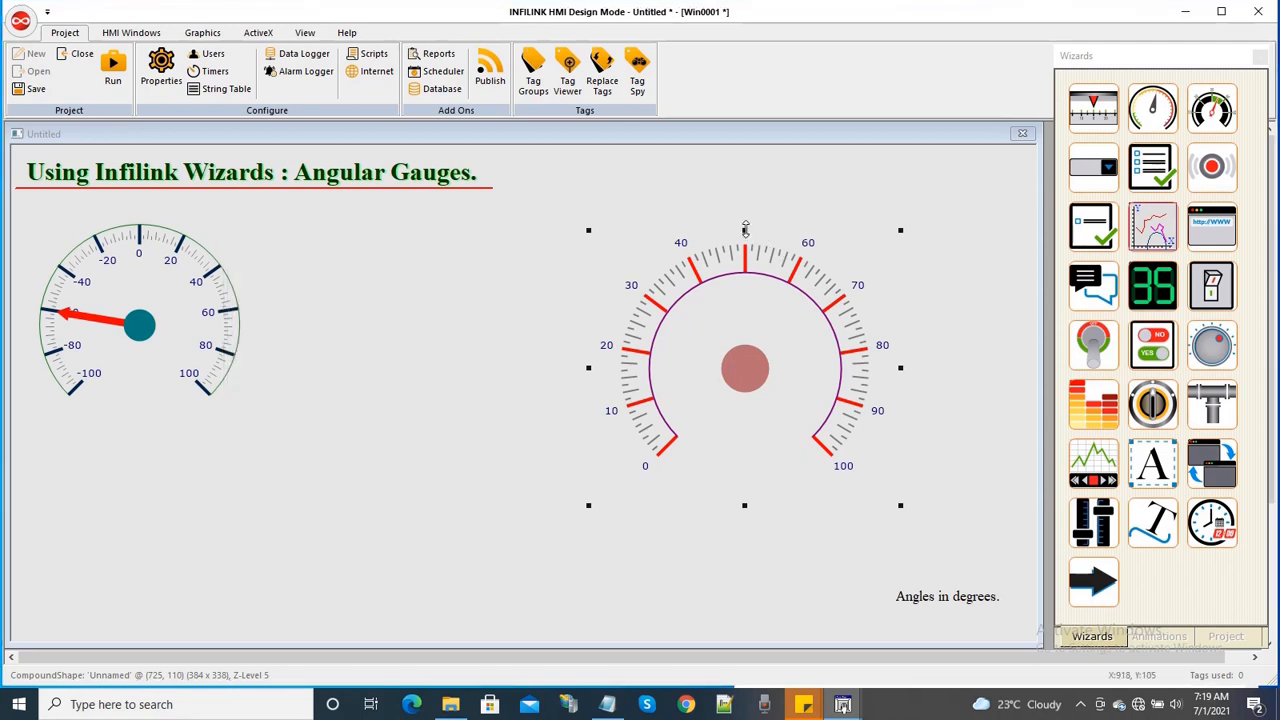
Step: Enlarge the gauge's frame to about 409 by 391 and move it slightly down to about position 699, 82
{"action": "left_click_drag", "start_coordinate": [749, 234], "coordinate": [748, 187]}
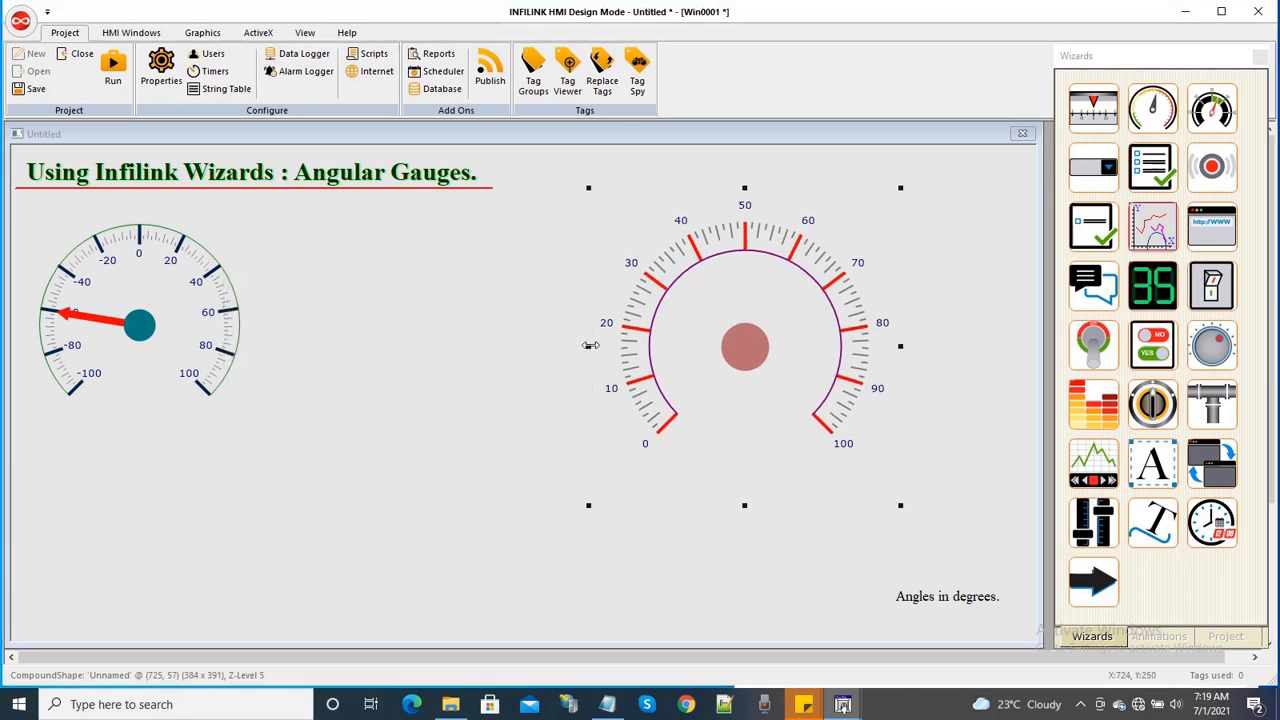
{"action": "left_click_drag", "start_coordinate": [588, 346], "coordinate": [567, 346]}
{"action": "left_click_drag", "start_coordinate": [777, 309], "coordinate": [776, 331]}
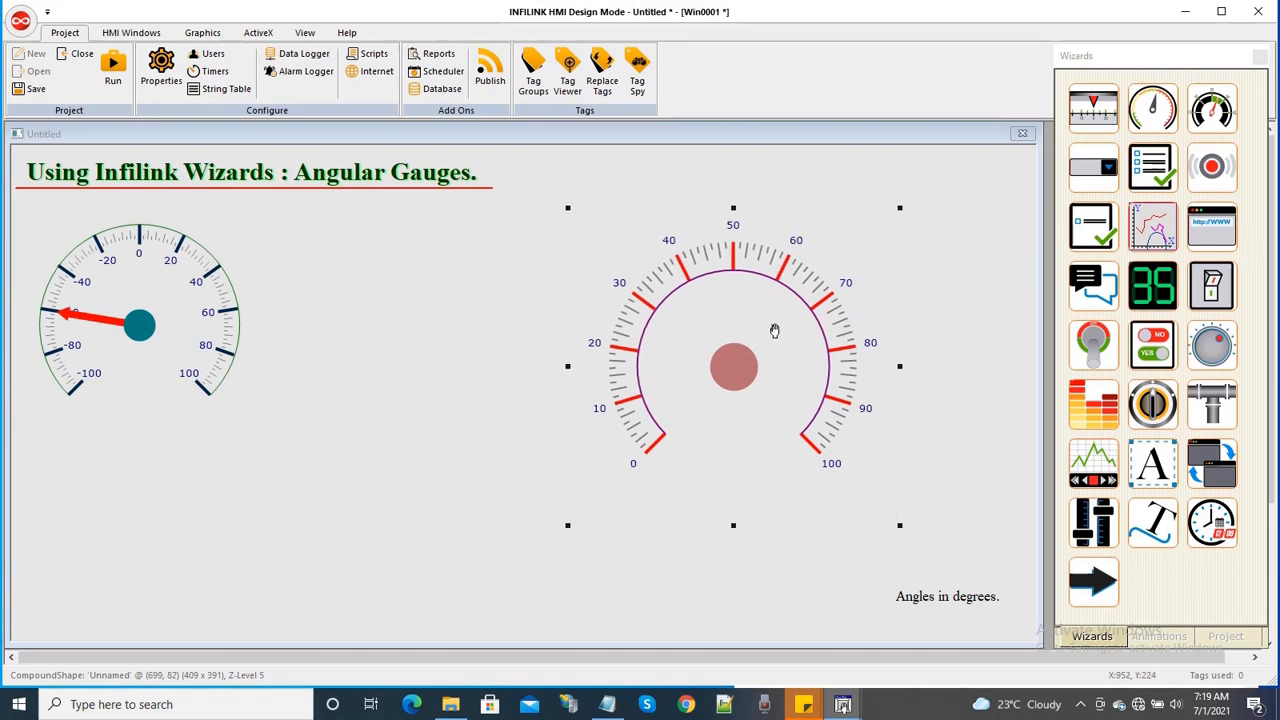
Step: Reopen the red-ticked gauge's tick properties and set its label font to Times New Roman, size 12, applying the change
{"action": "right_click", "coordinate": [774, 331]}
{"action": "left_click", "coordinate": [815, 446]}
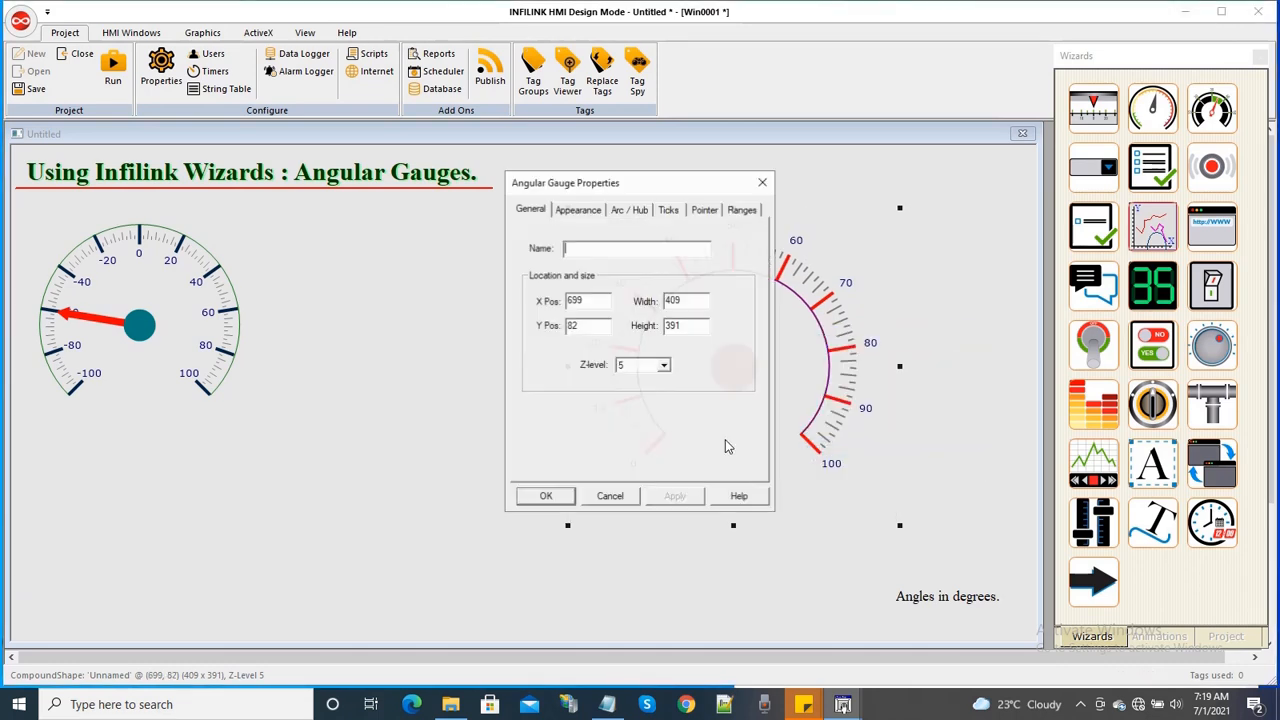
{"action": "left_click_drag", "start_coordinate": [623, 190], "coordinate": [330, 251]}
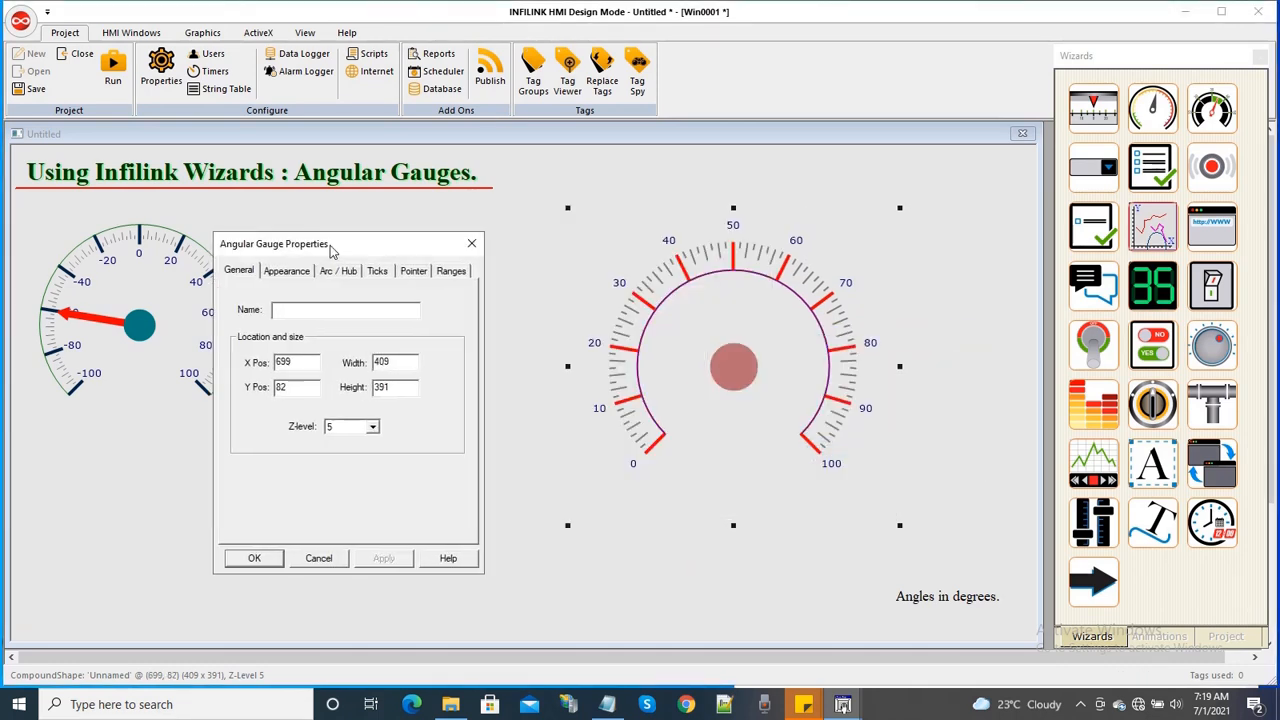
{"action": "left_click", "coordinate": [377, 272]}
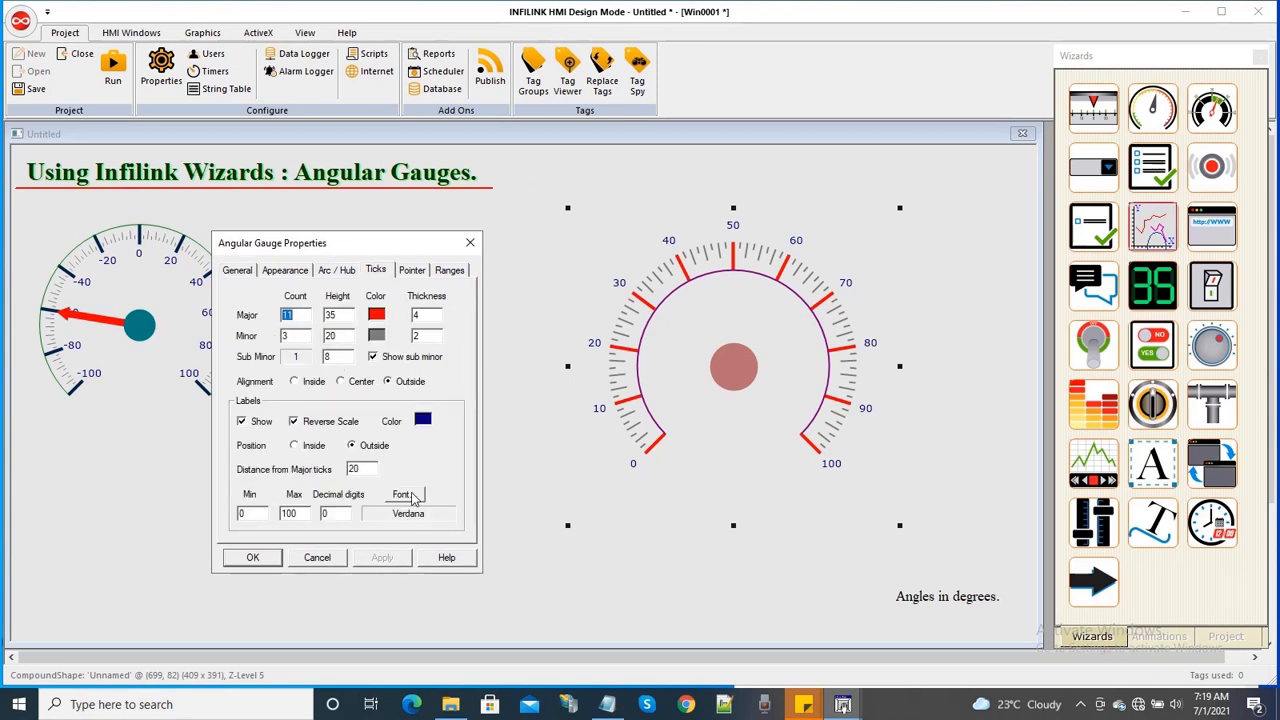
{"action": "left_click", "coordinate": [410, 495]}
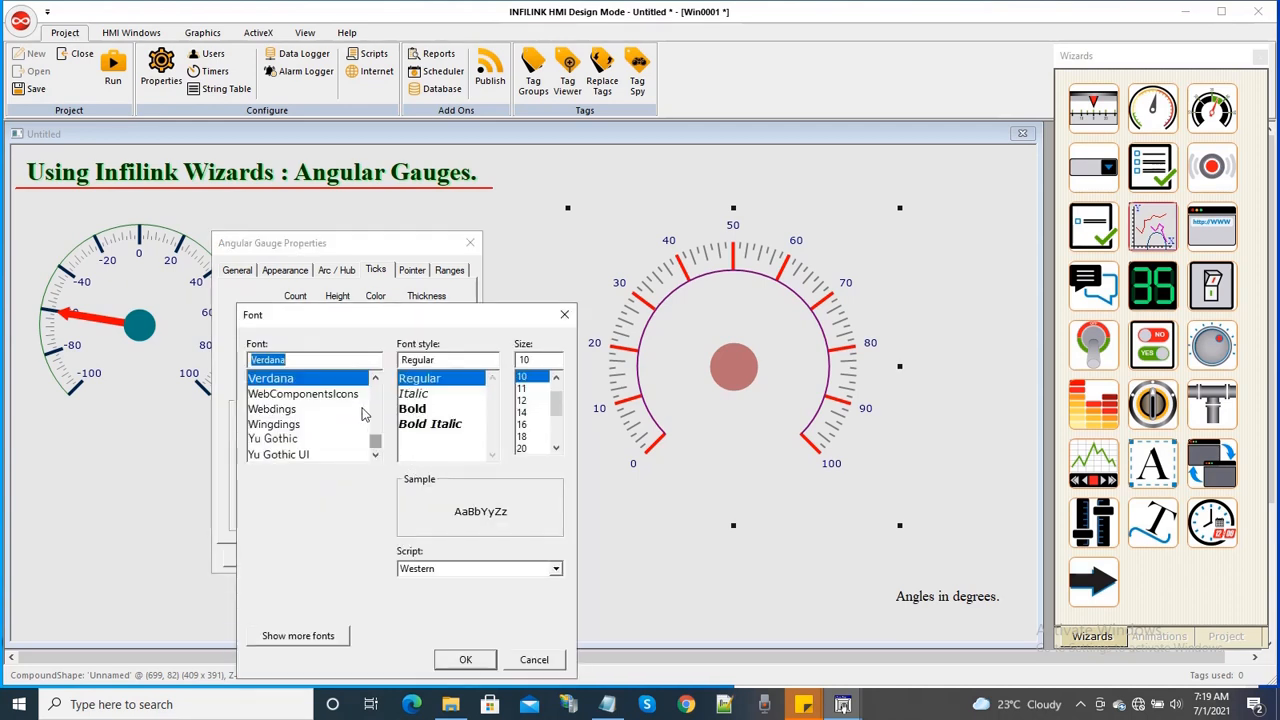
{"action": "scroll", "coordinate": [380, 398], "scroll_direction": "up", "scroll_amount": 2}
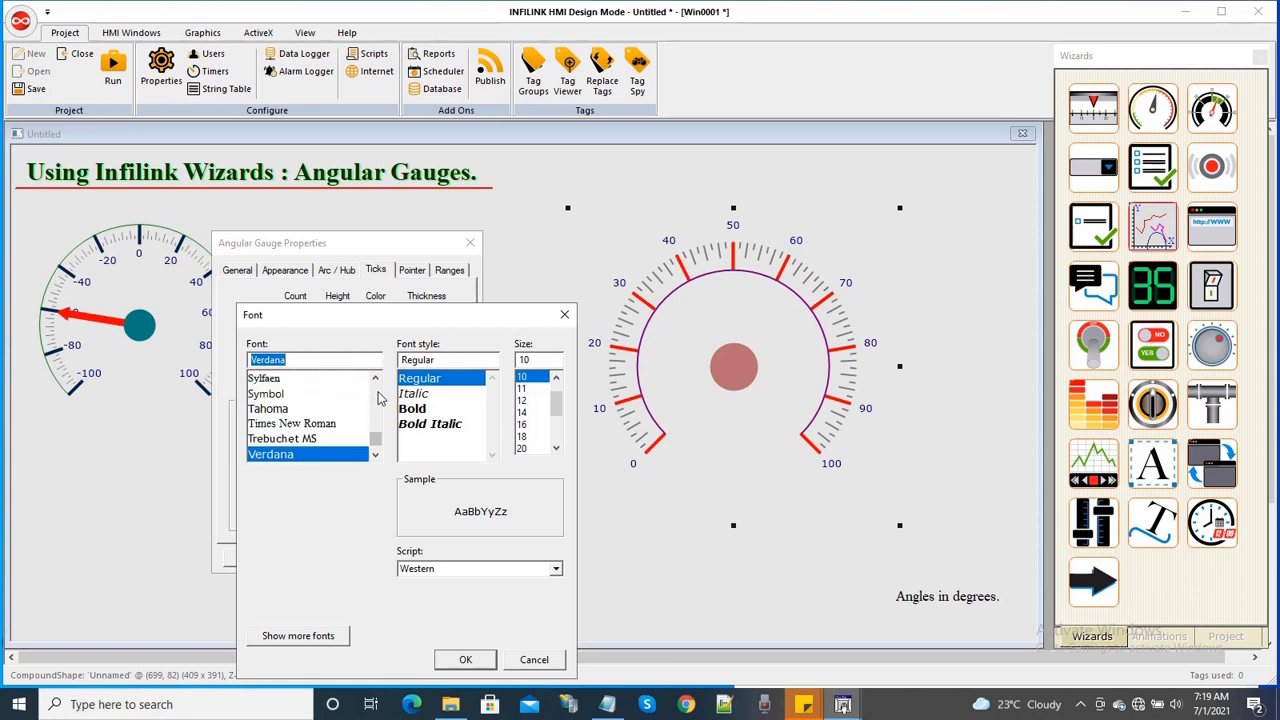
{"action": "left_click", "coordinate": [325, 424]}
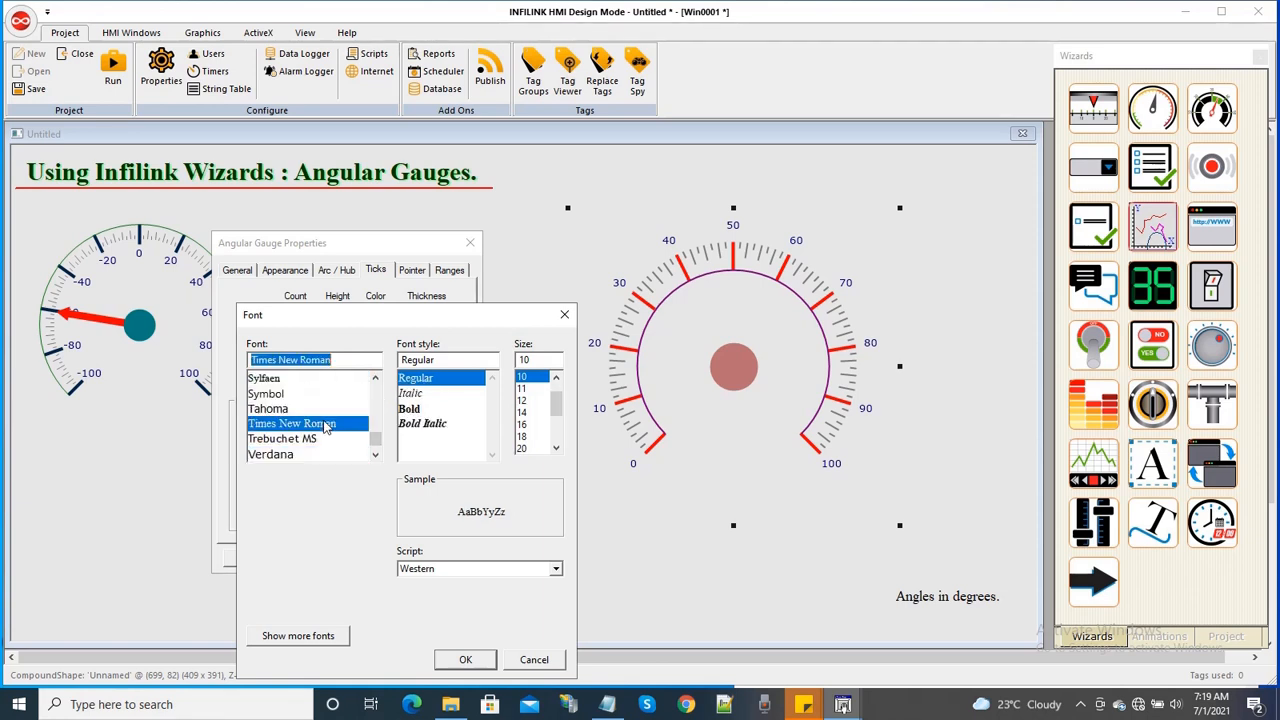
{"action": "left_click", "coordinate": [533, 400]}
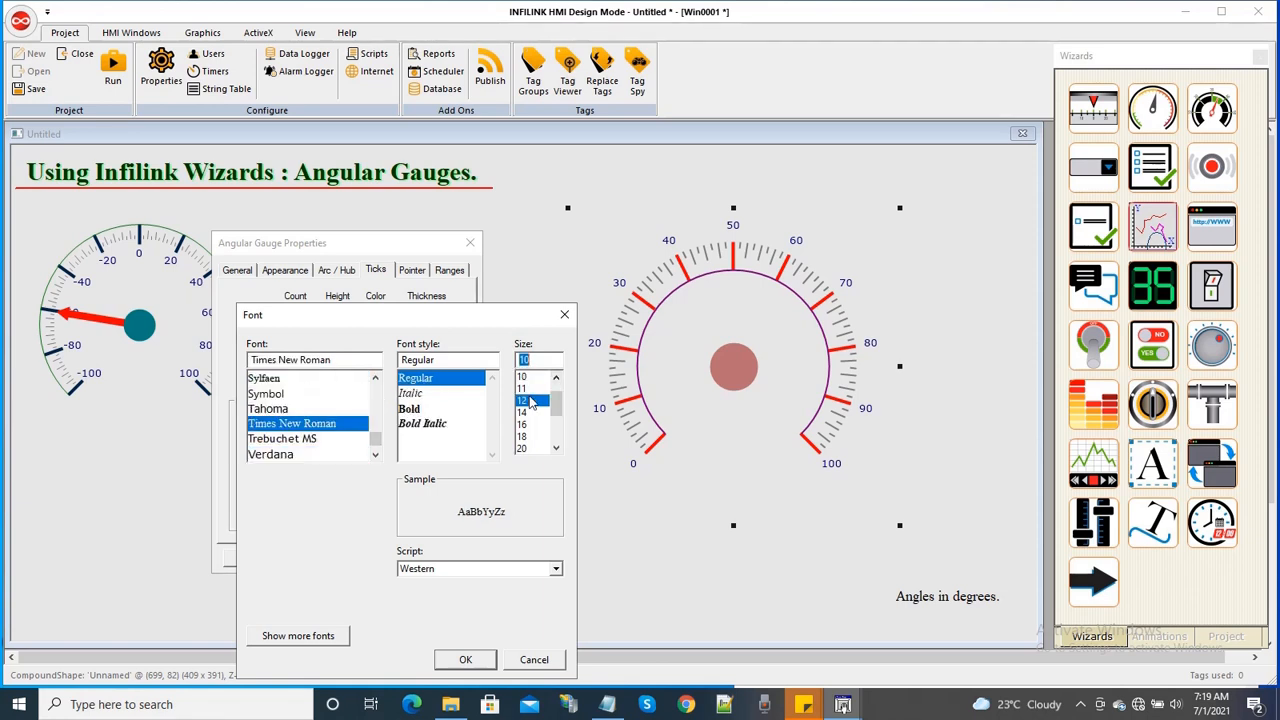
{"action": "left_click", "coordinate": [468, 661]}
{"action": "left_click", "coordinate": [385, 561]}
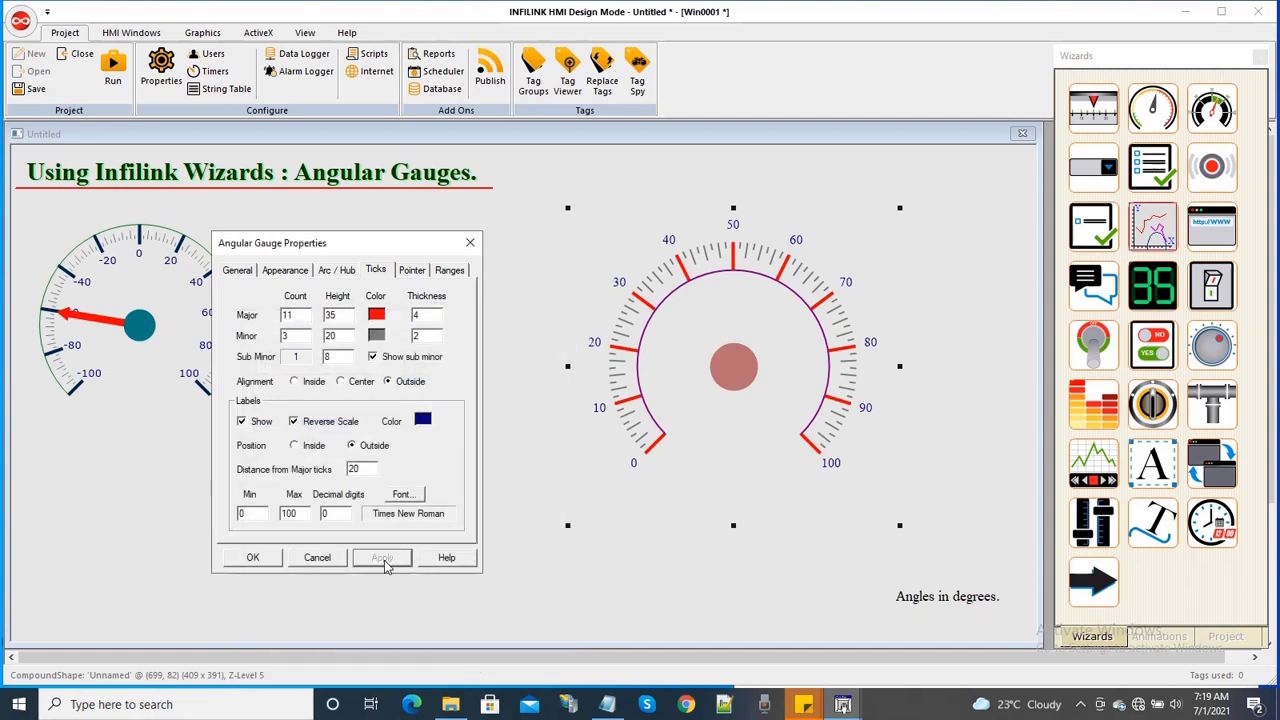
Step: Change the gauge's tick label color to red and apply it
{"action": "left_click", "coordinate": [422, 419]}
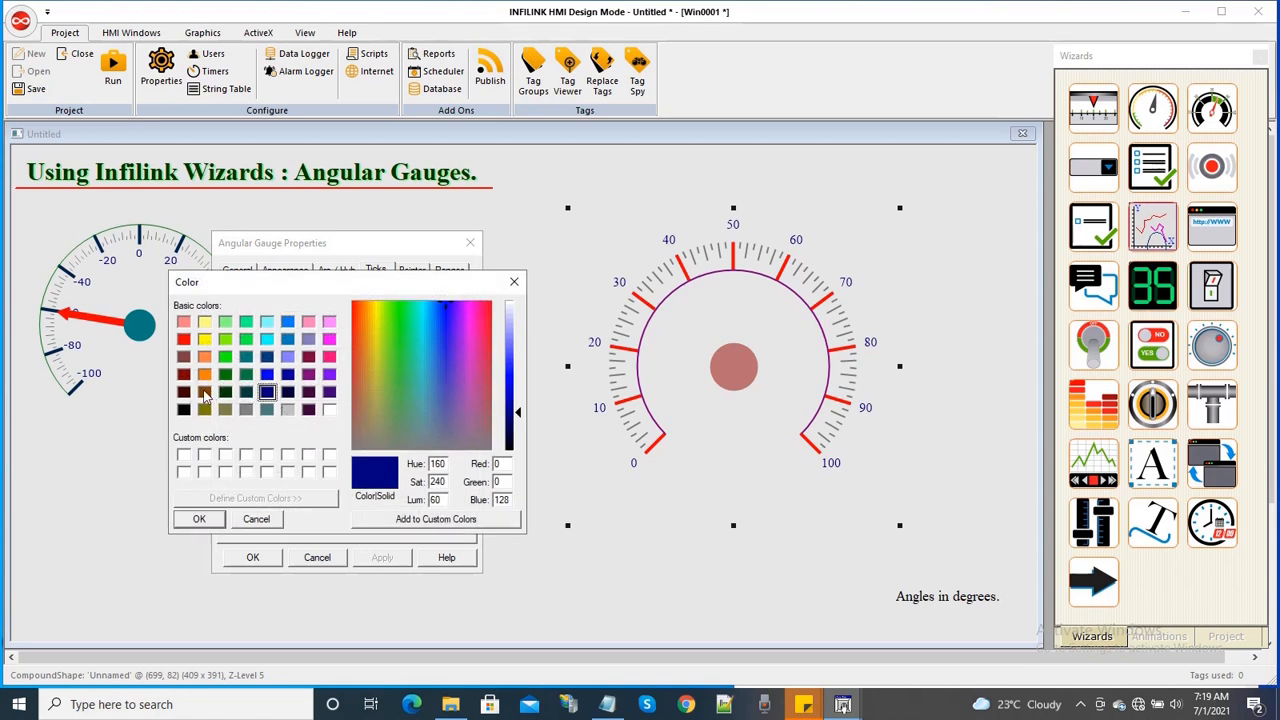
{"action": "left_click", "coordinate": [183, 339]}
{"action": "left_click", "coordinate": [192, 518]}
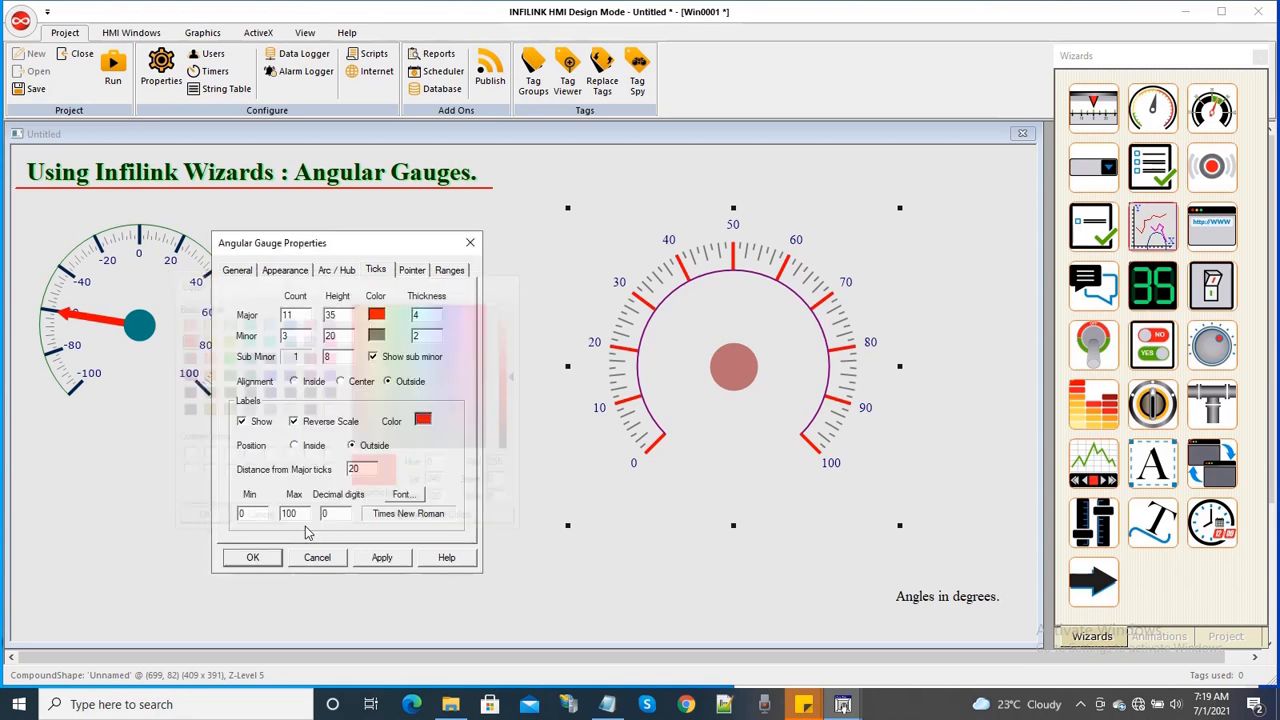
{"action": "left_click", "coordinate": [383, 558]}
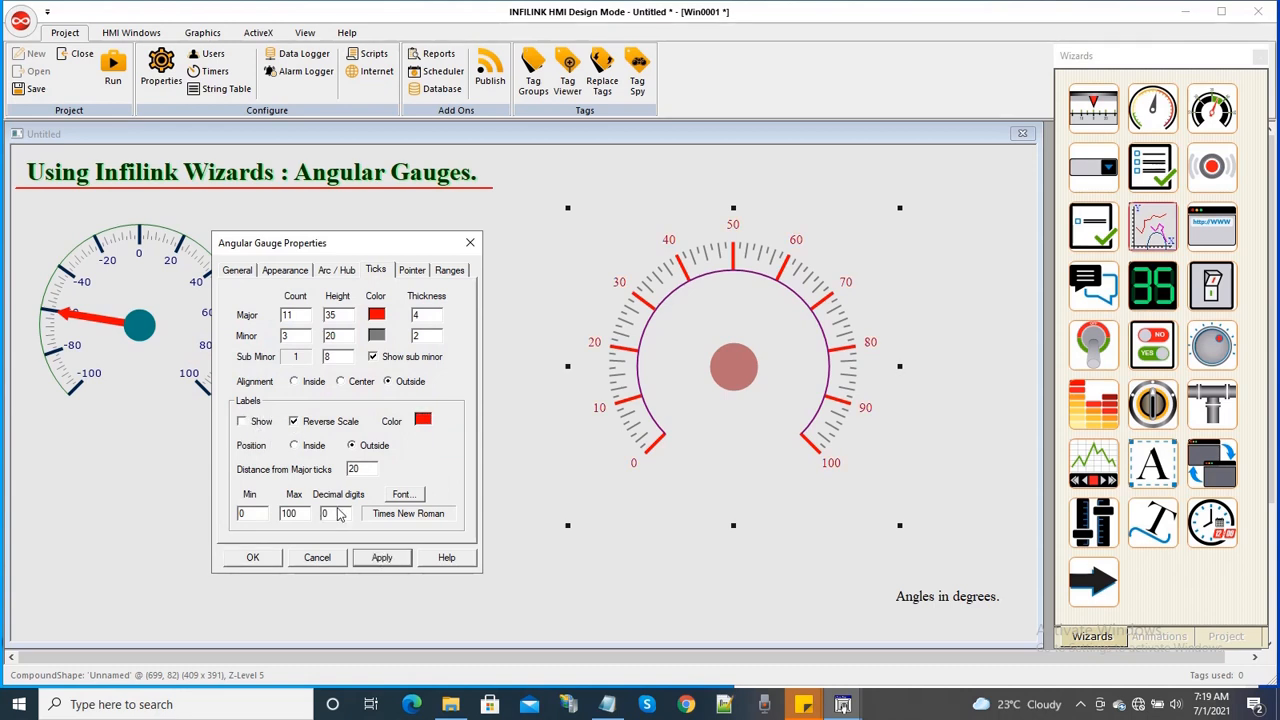
Step: Hide the gauge's tick labels and show them again, applying each change
{"action": "left_click", "coordinate": [378, 558]}
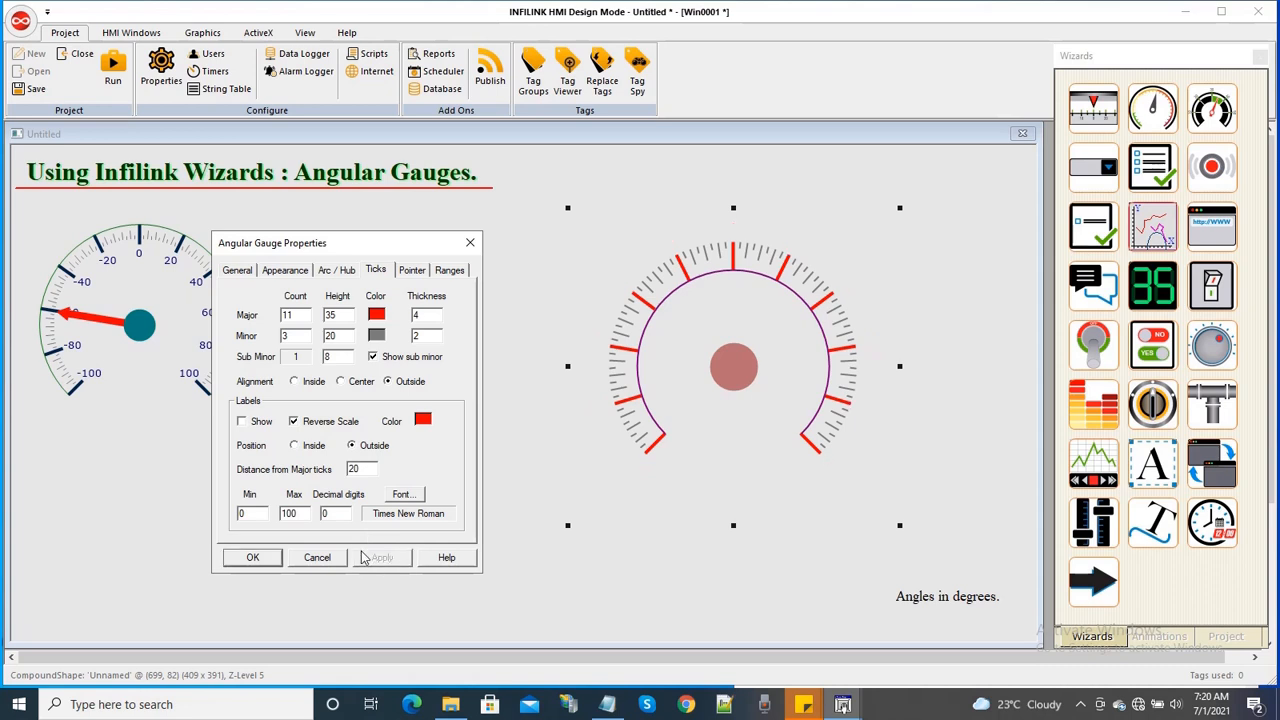
{"action": "left_click", "coordinate": [244, 422]}
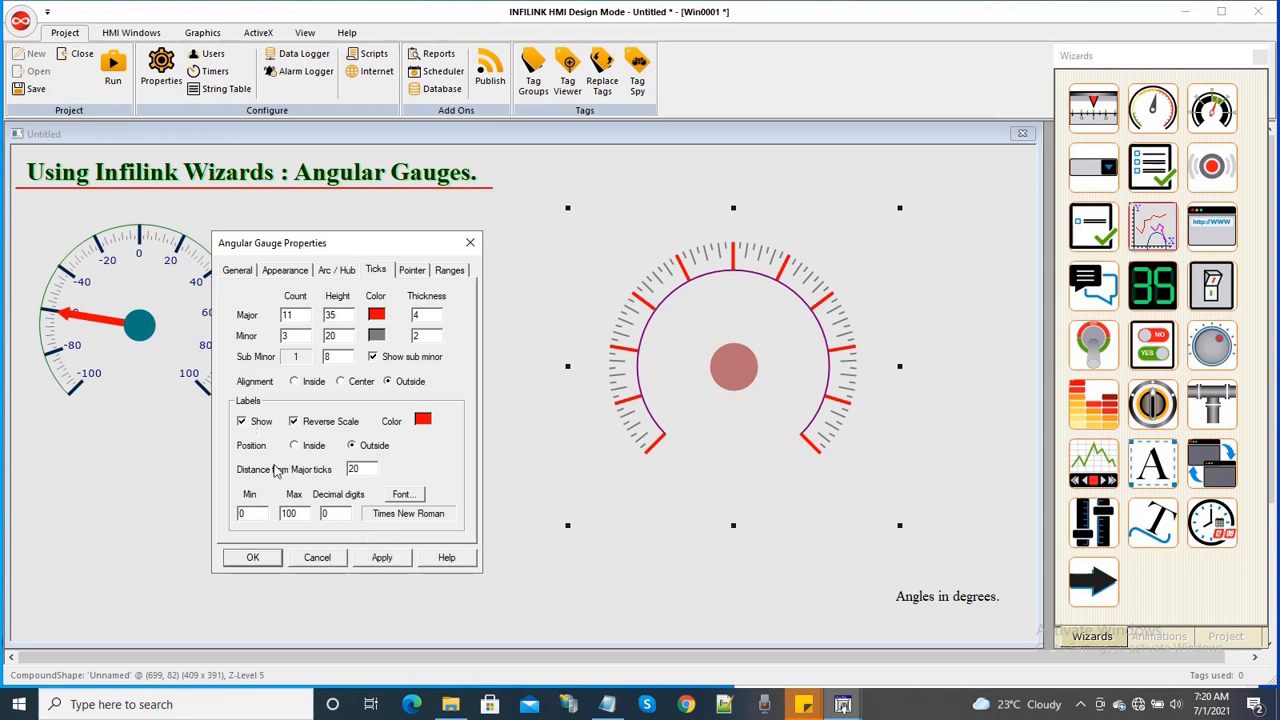
{"action": "left_click", "coordinate": [392, 558]}
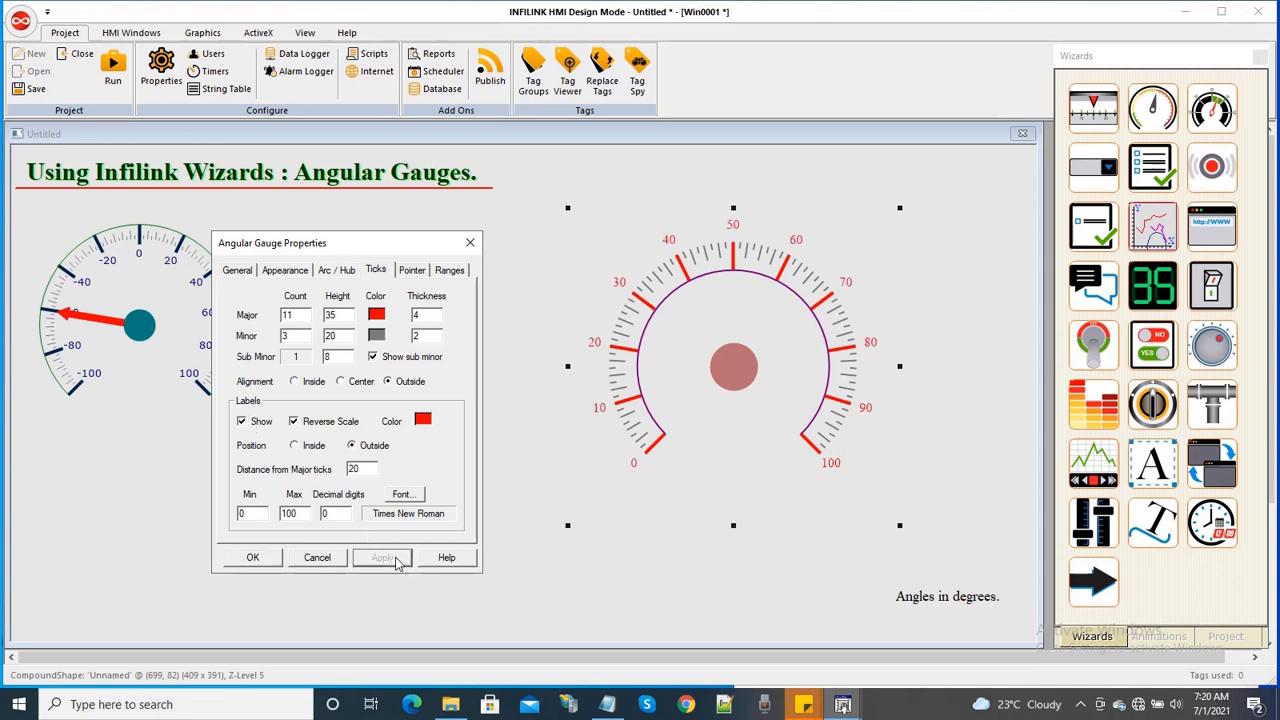
Step: Place the tick labels inside the gauge's arc and apply the change
{"action": "left_click", "coordinate": [300, 446]}
{"action": "left_click", "coordinate": [380, 558]}
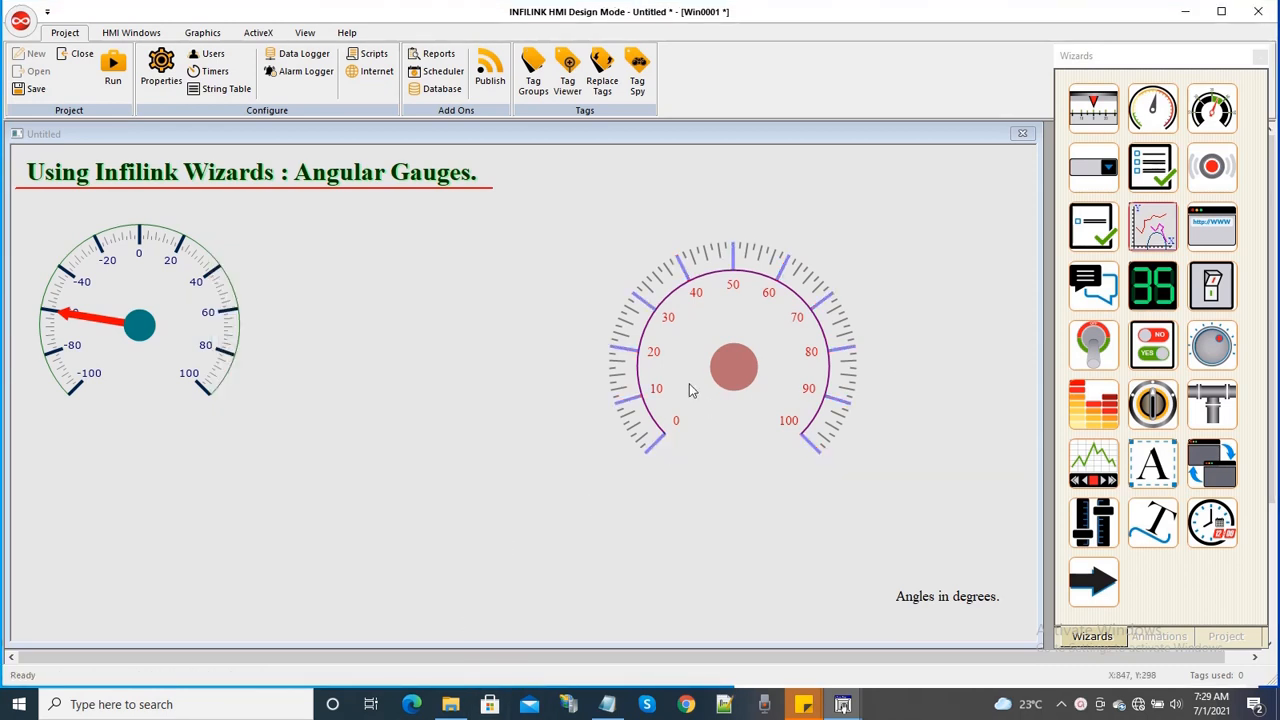
Step: Open the pointer properties of the gauge with red labels and bind its expression to the _Second system tag
{"action": "left_click", "coordinate": [690, 390]}
{"action": "right_click", "coordinate": [690, 390]}
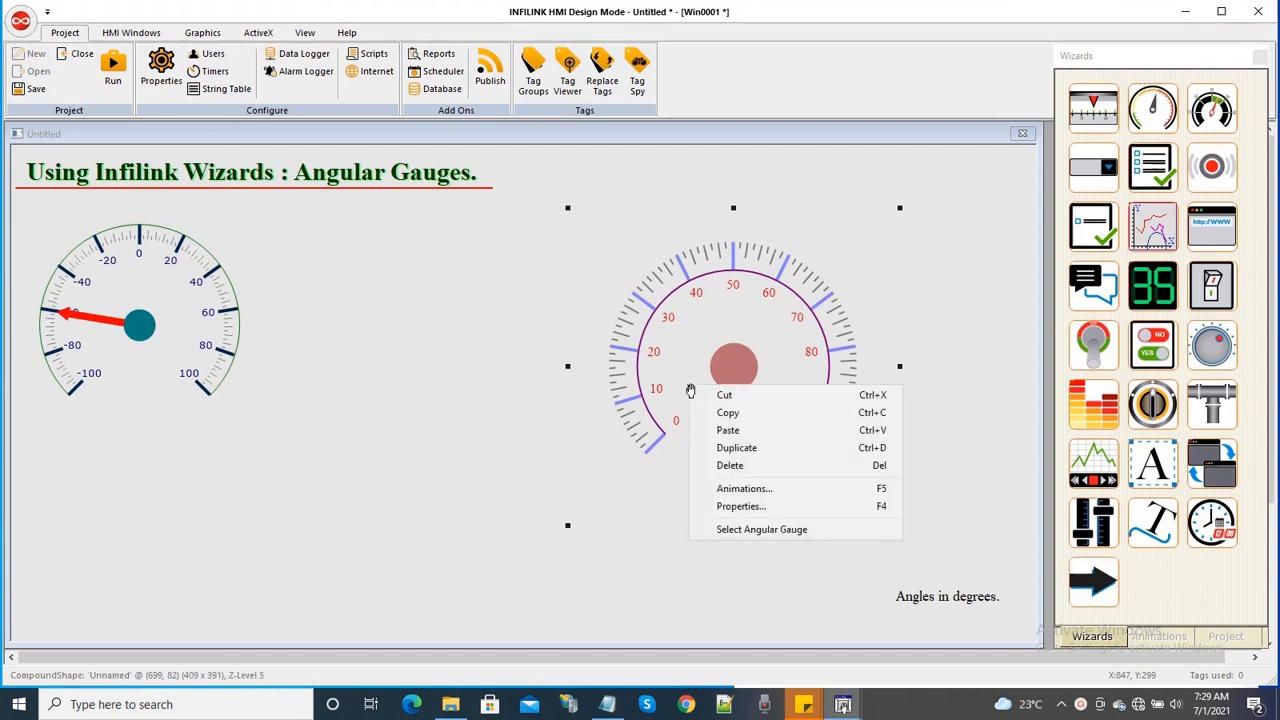
{"action": "left_click", "coordinate": [733, 506]}
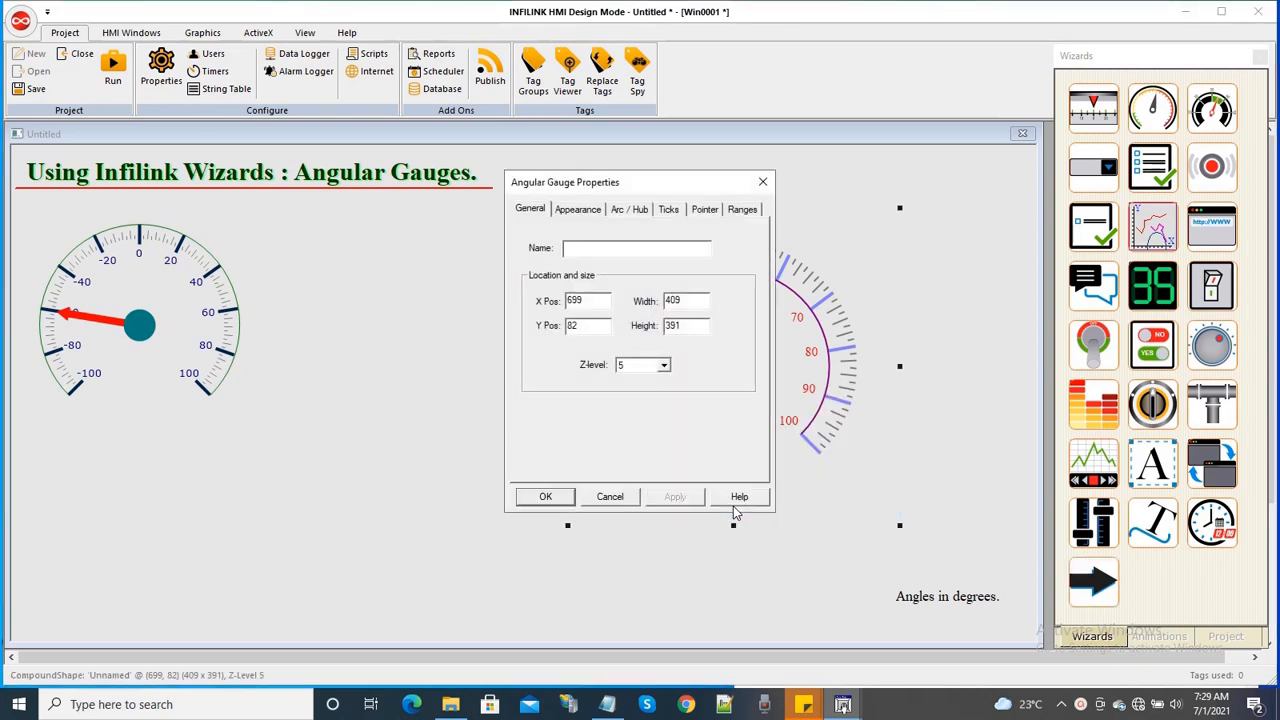
{"action": "left_click_drag", "start_coordinate": [618, 180], "coordinate": [313, 254]}
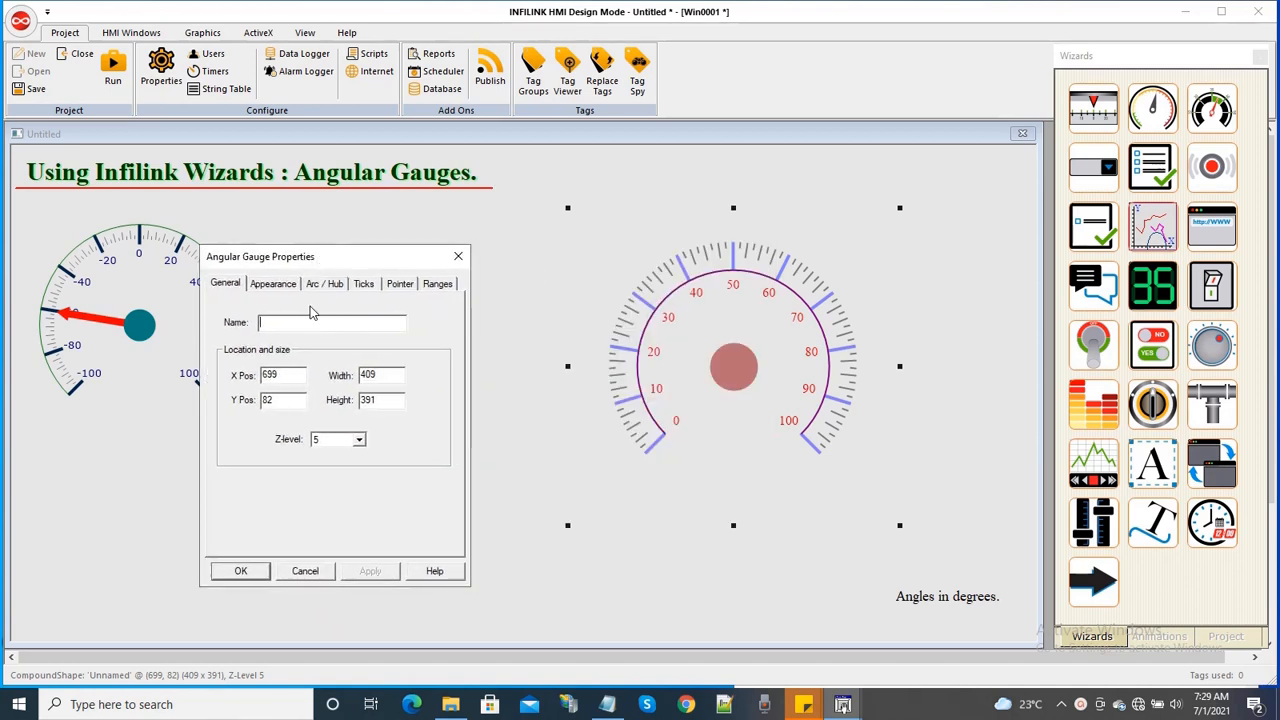
{"action": "left_click", "coordinate": [408, 285]}
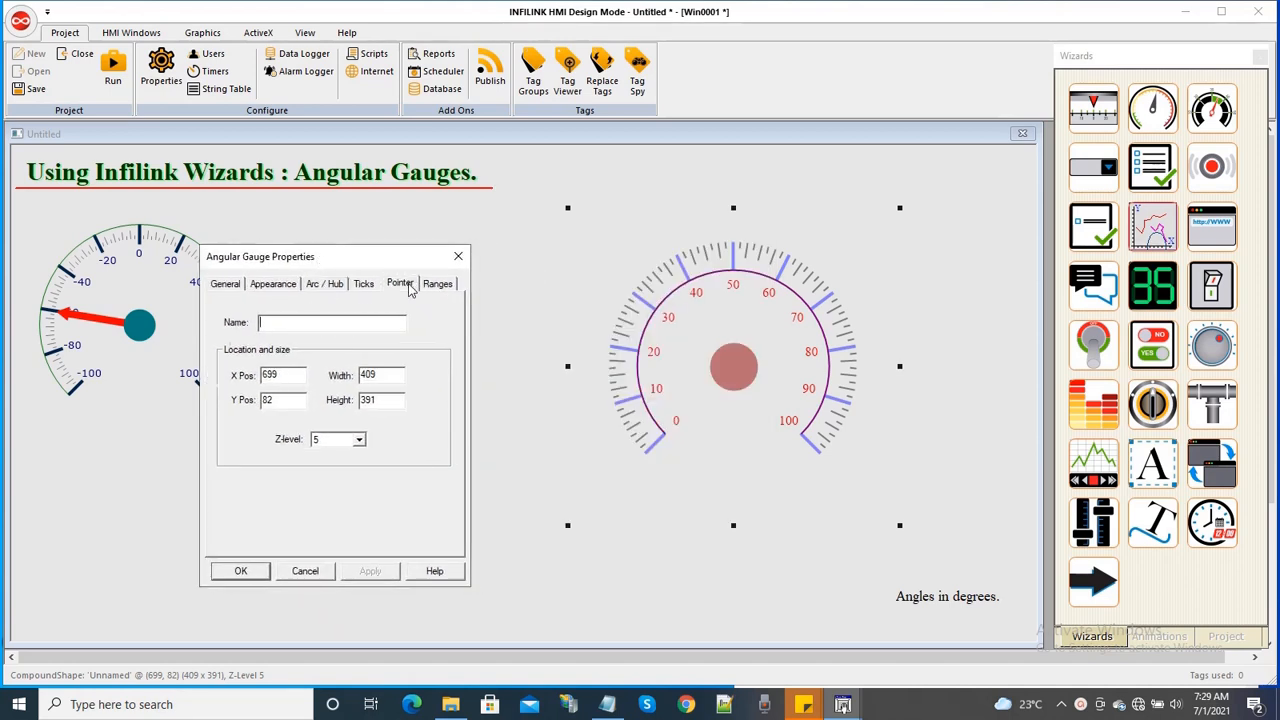
{"action": "left_click", "coordinate": [234, 352]}
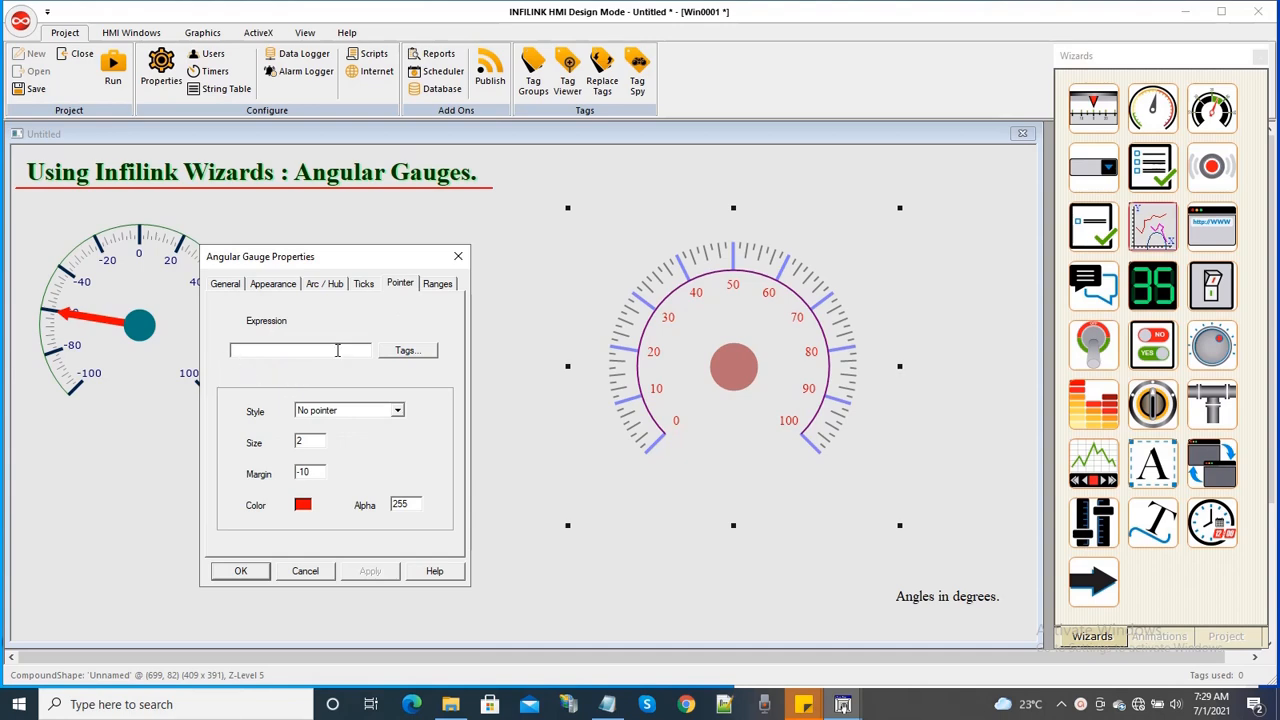
{"action": "left_click", "coordinate": [404, 352]}
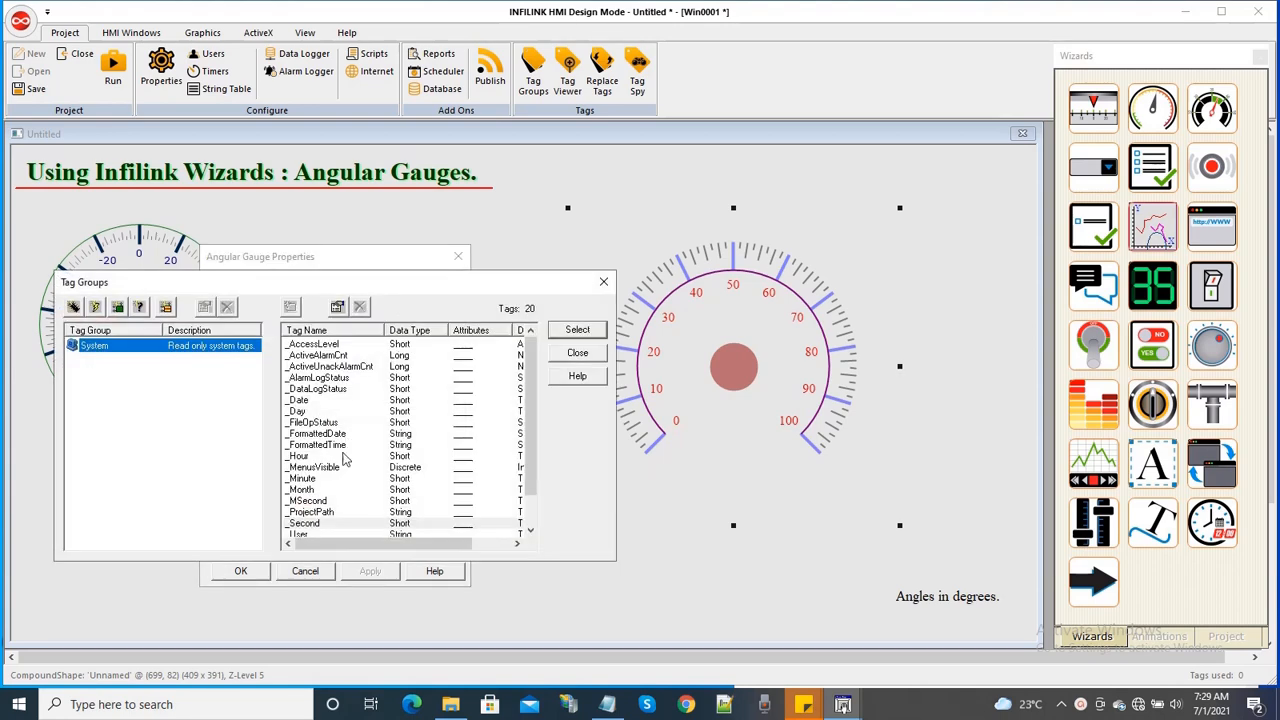
{"action": "left_click", "coordinate": [310, 524]}
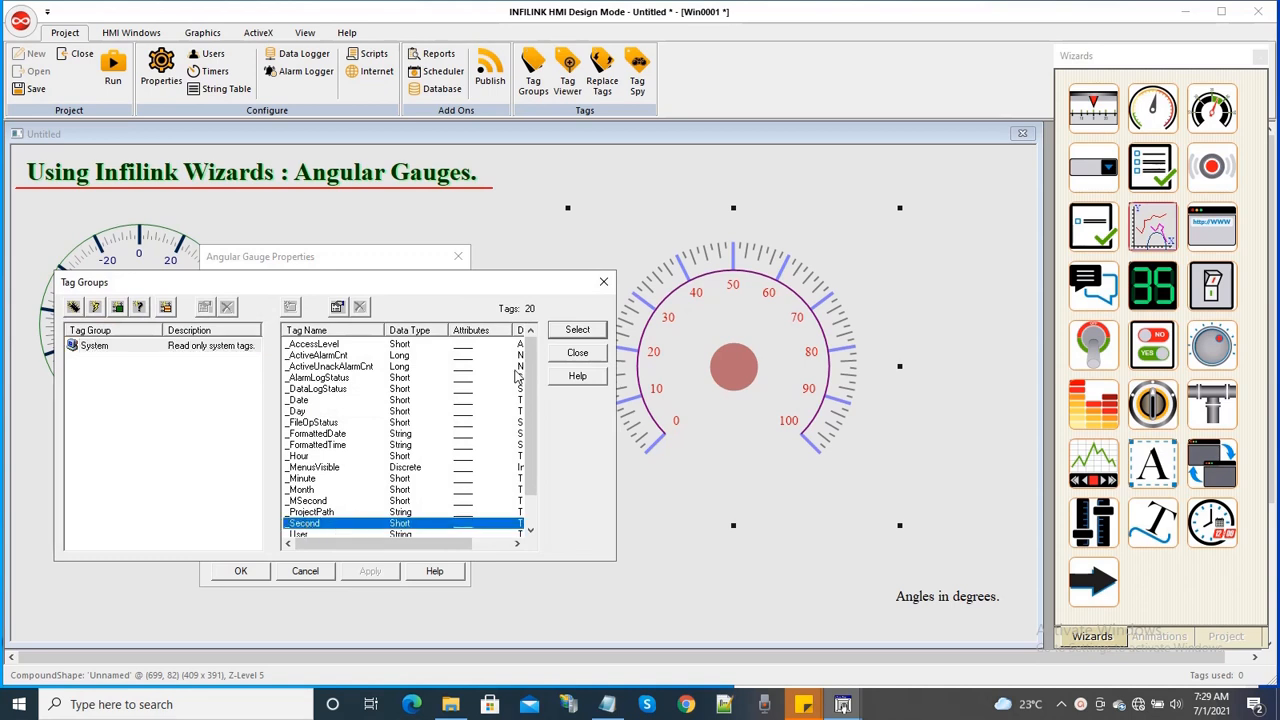
{"action": "left_click", "coordinate": [574, 332]}
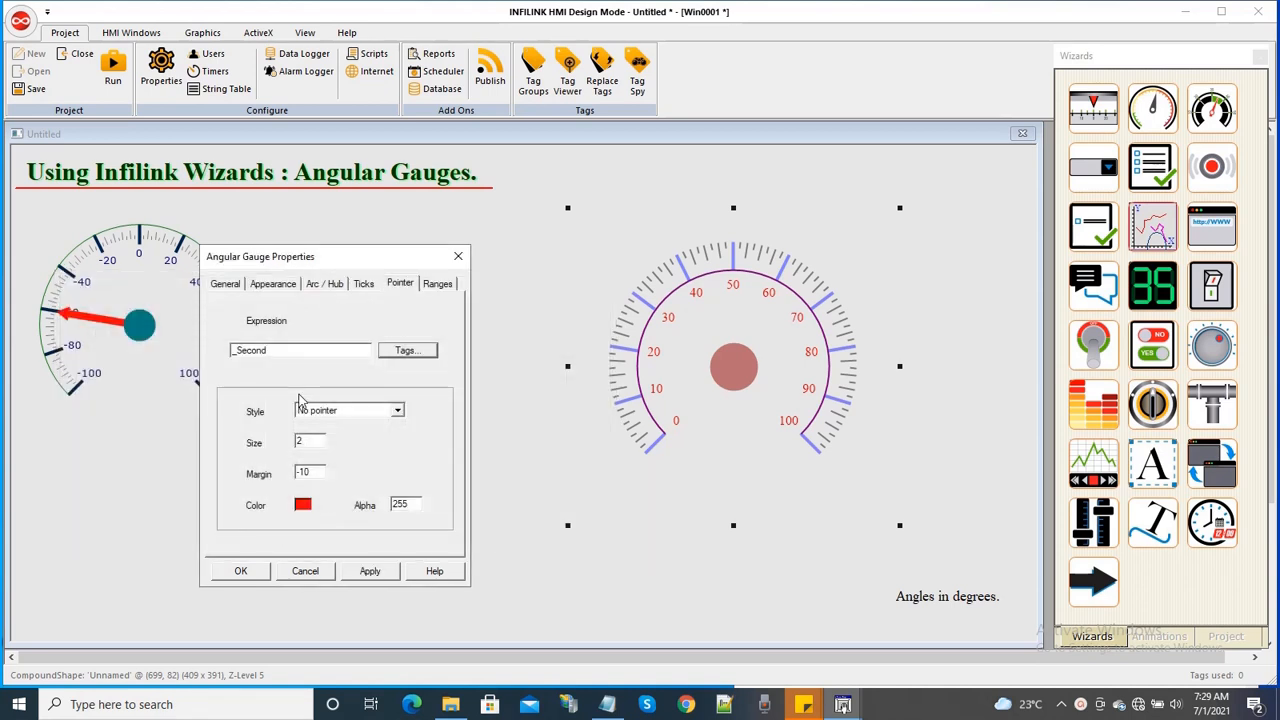
Step: Set the gauge's pointer style to Plain and apply it
{"action": "left_click", "coordinate": [361, 412]}
{"action": "left_click", "coordinate": [316, 436]}
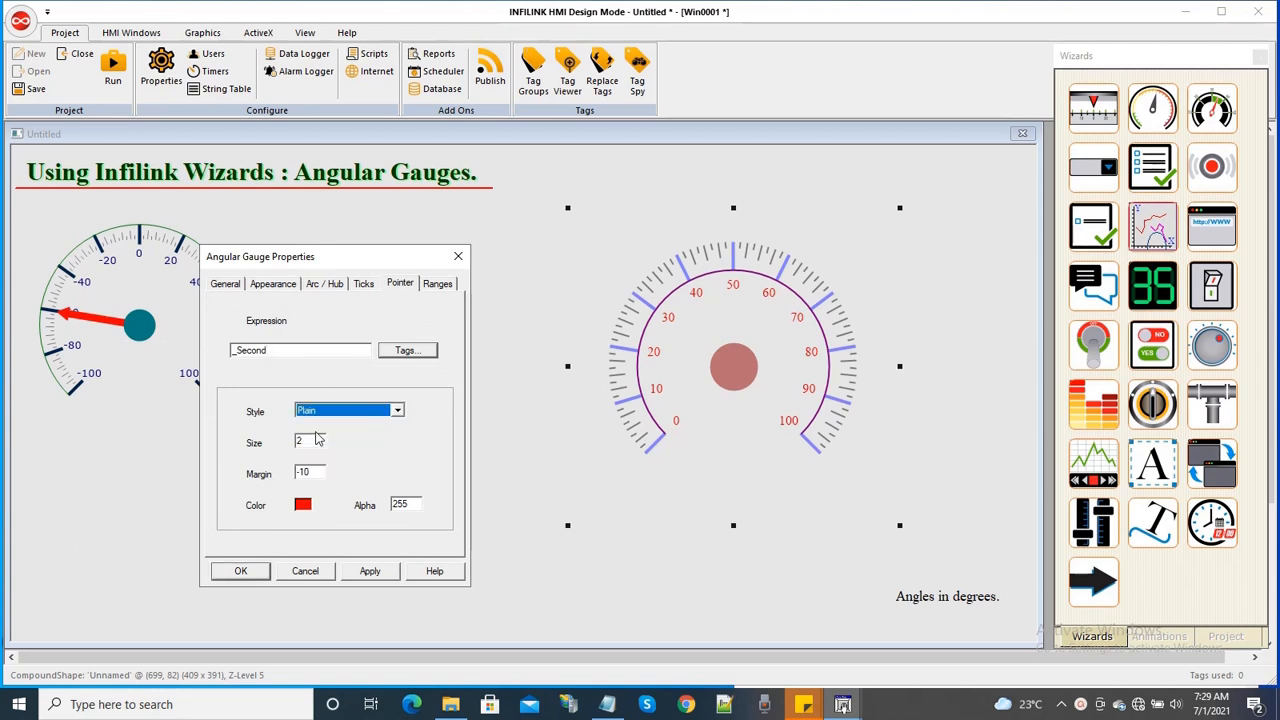
{"action": "left_click", "coordinate": [388, 574]}
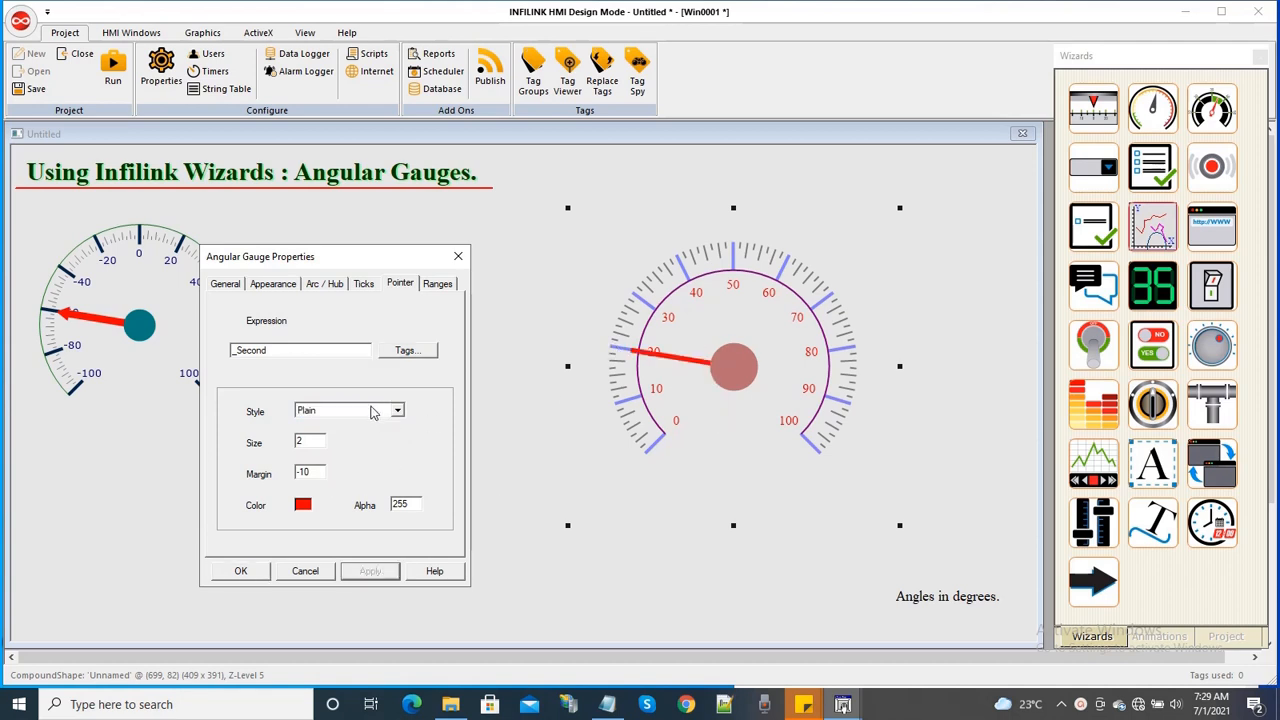
Step: Change the gauge's pointer style to Style_1 and apply it
{"action": "left_click", "coordinate": [372, 411]}
{"action": "left_click", "coordinate": [322, 446]}
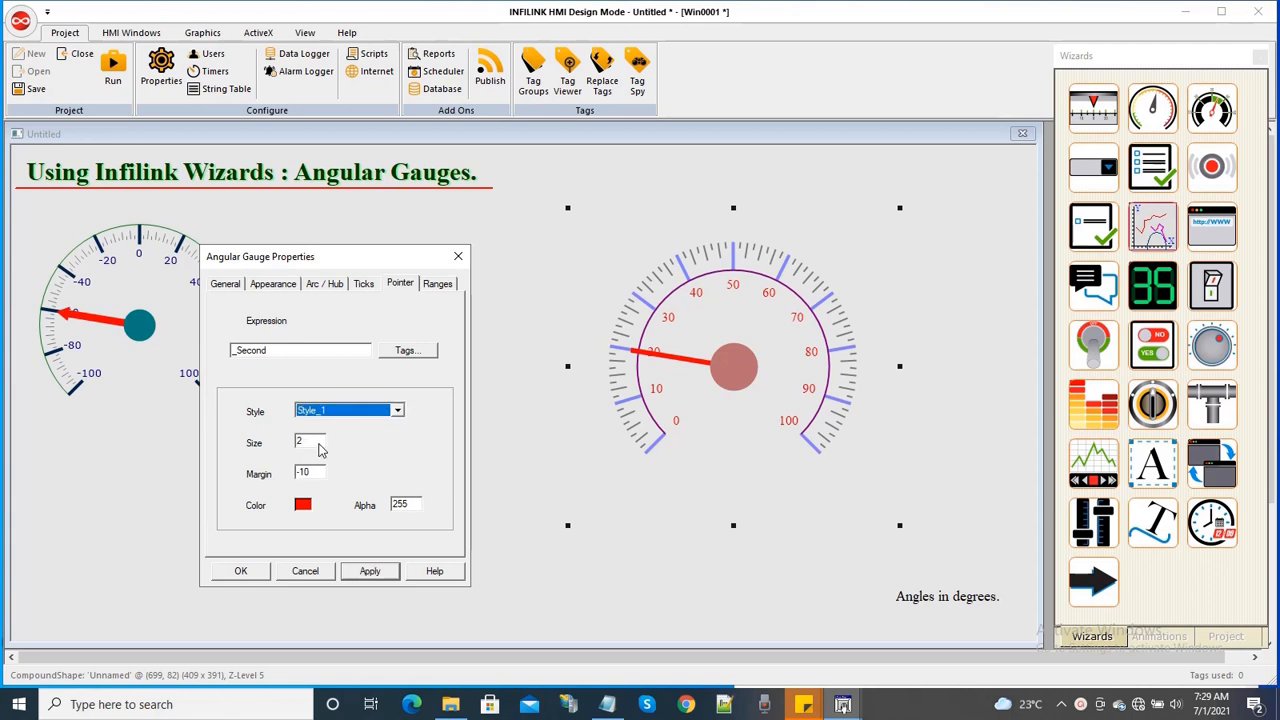
{"action": "left_click", "coordinate": [374, 578]}
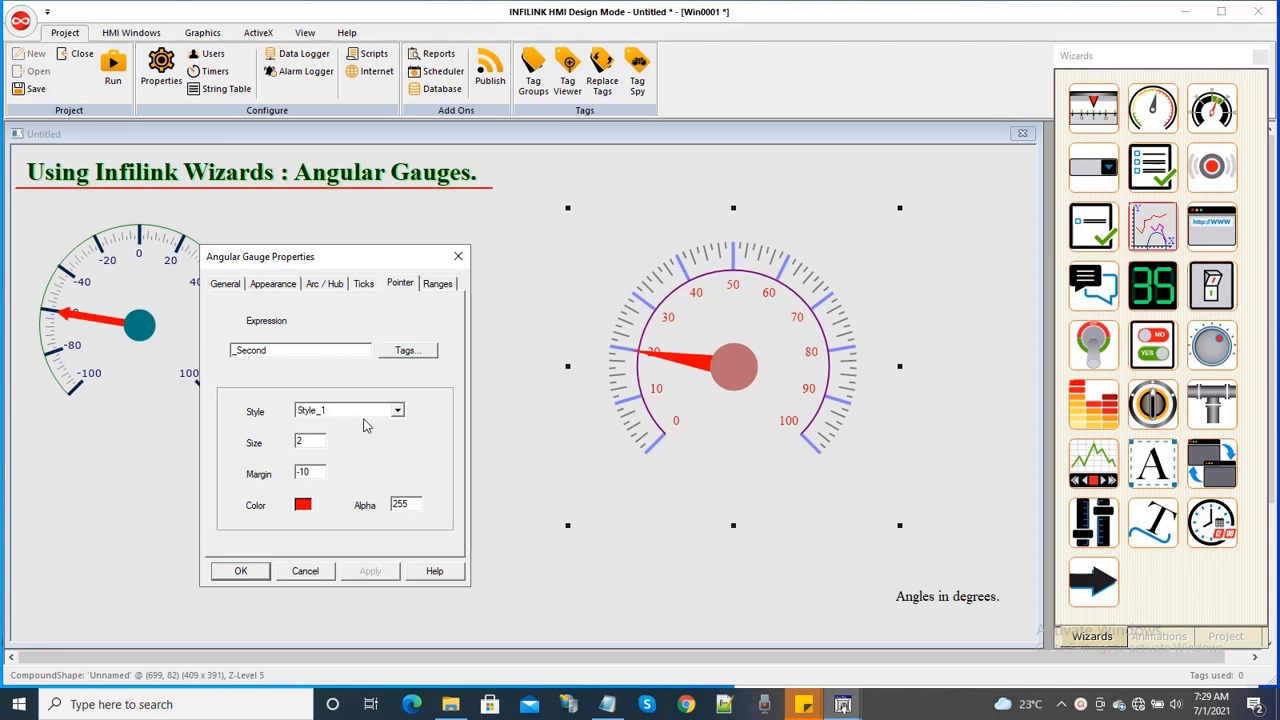
Step: Change the pointer's color to dark green and apply it
{"action": "left_click", "coordinate": [303, 509]}
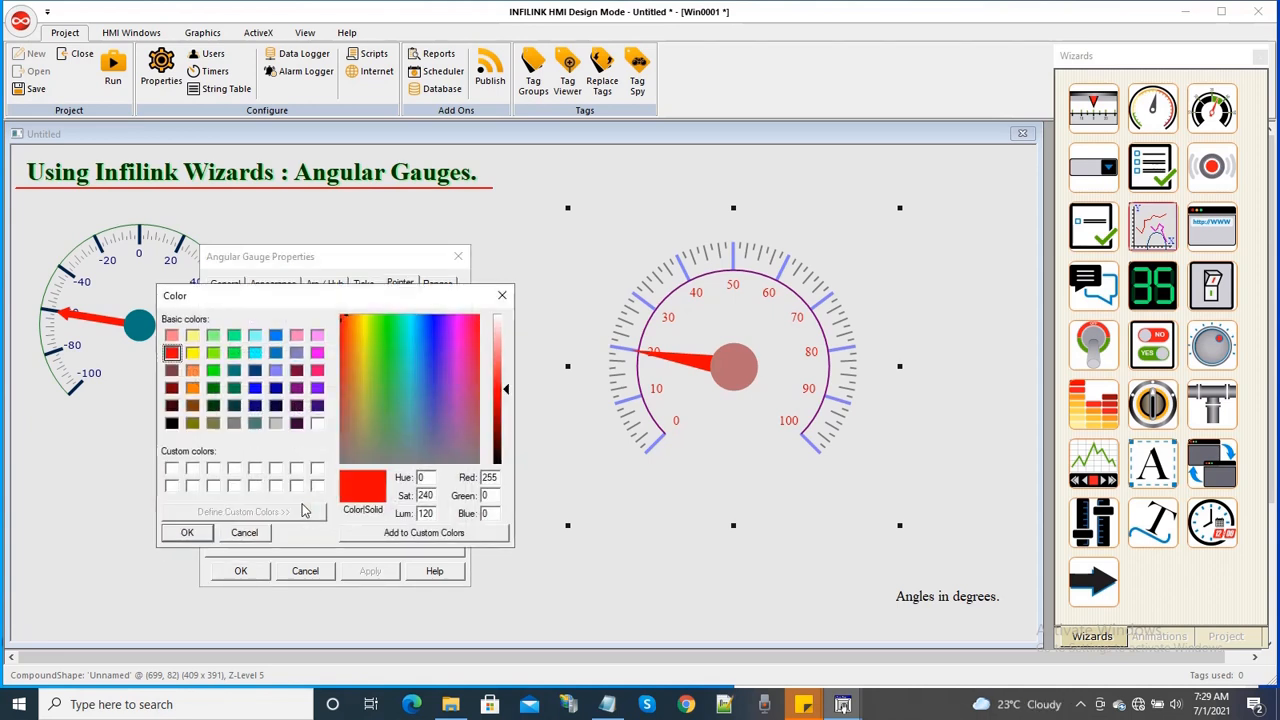
{"action": "left_click", "coordinate": [213, 405]}
{"action": "left_click", "coordinate": [172, 536]}
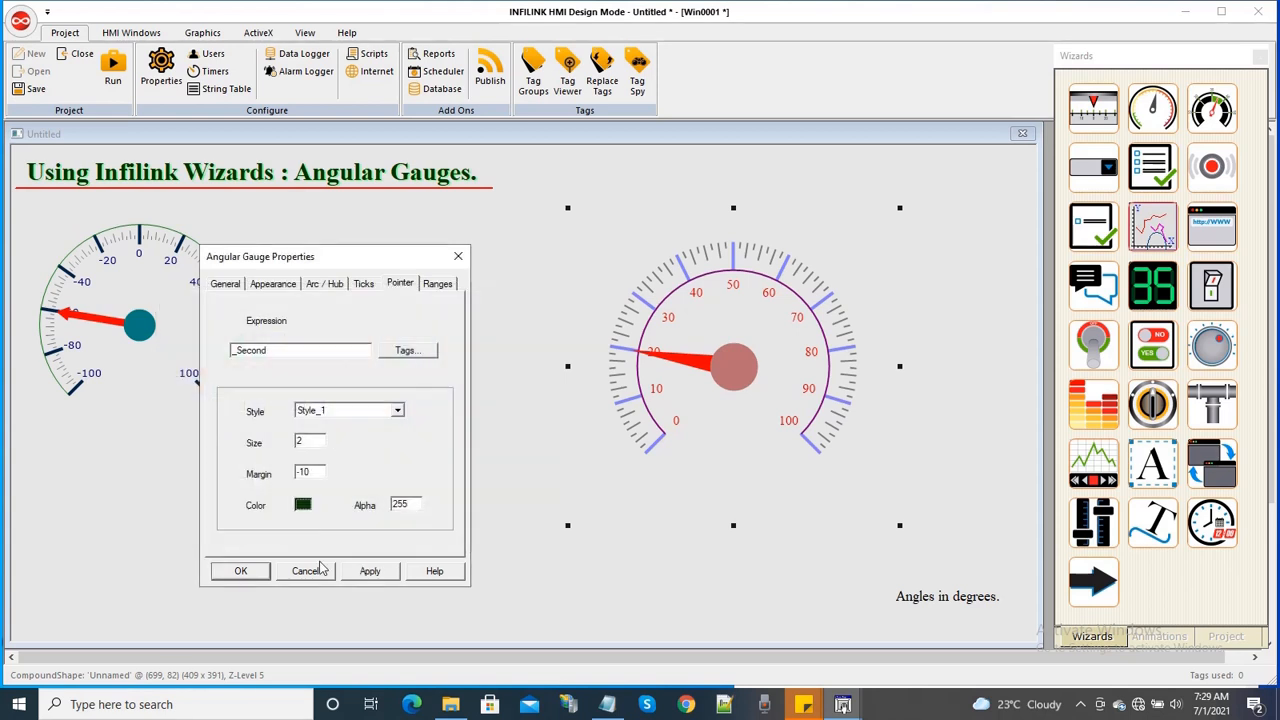
{"action": "left_click", "coordinate": [371, 573]}
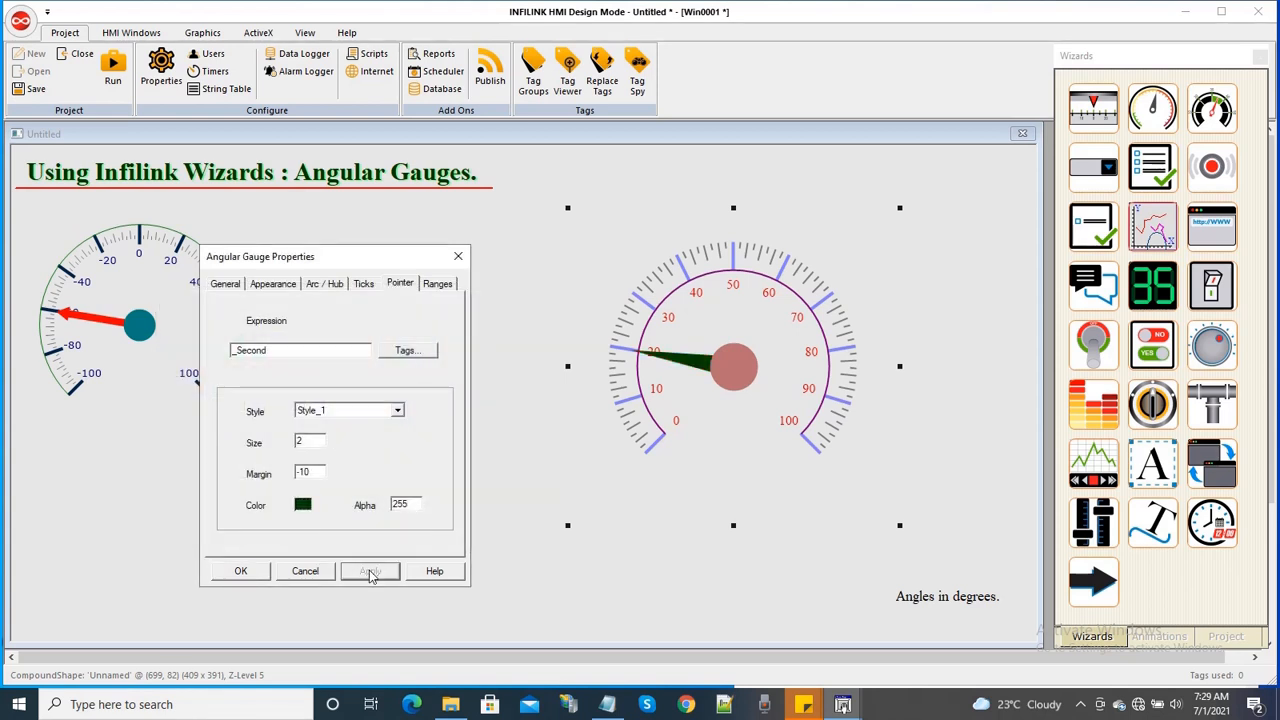
Step: Try pointer alpha values of 120 and 80, applying each one to the gauge
{"action": "left_click_drag", "start_coordinate": [416, 504], "coordinate": [368, 504]}
{"action": "type", "text": "120"}
{"action": "left_click", "coordinate": [372, 571]}
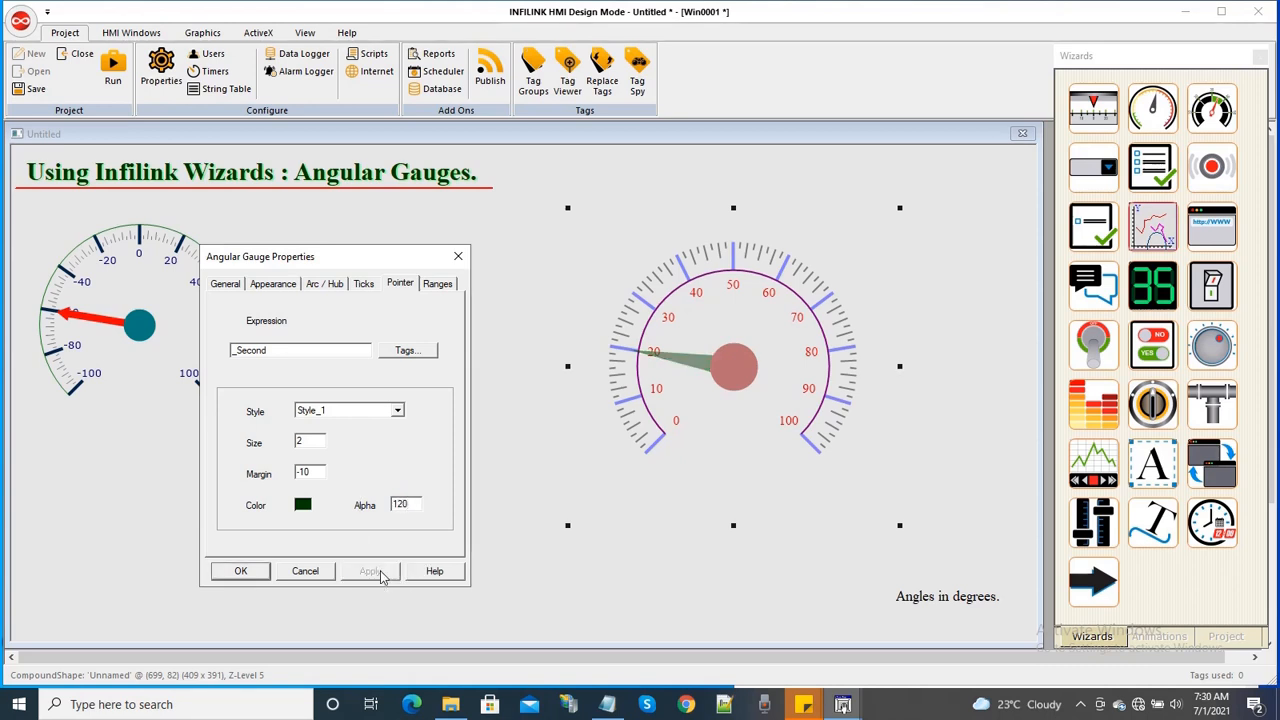
{"action": "double_click", "coordinate": [418, 503]}
{"action": "type", "text": "80"}
{"action": "left_click", "coordinate": [378, 572]}
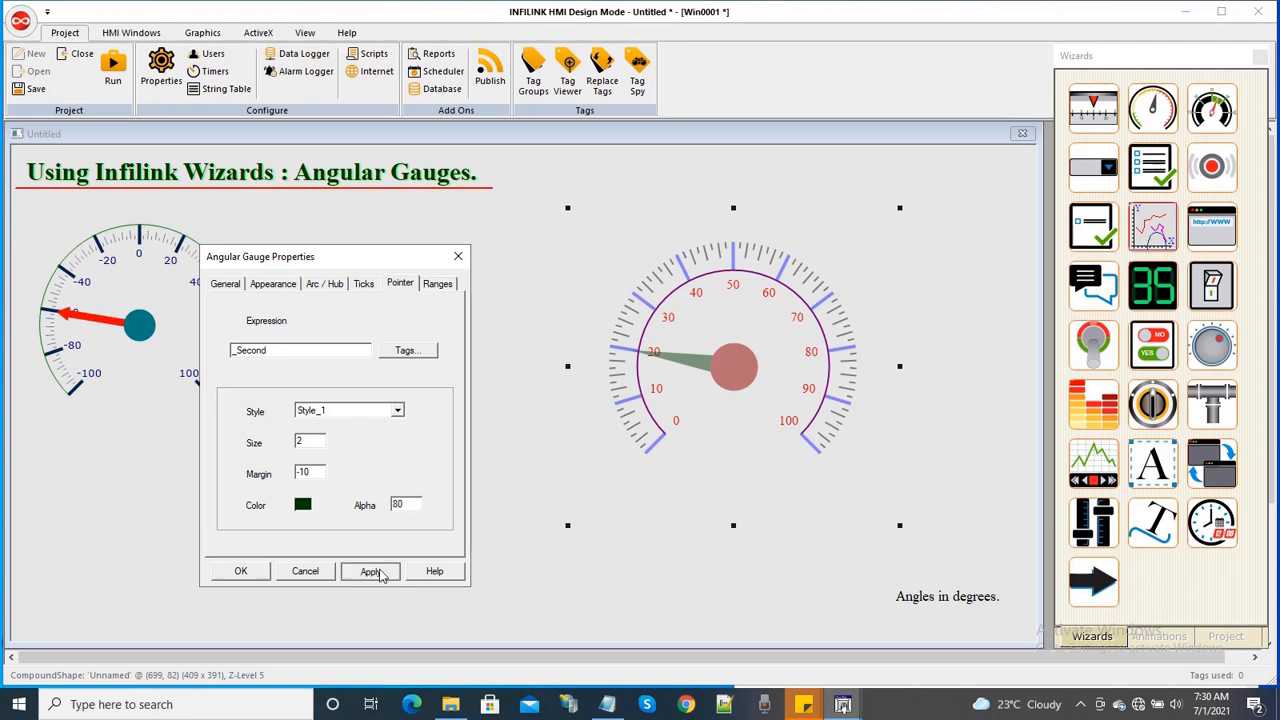
Step: Set the pointer's alpha to 200 and apply it
{"action": "double_click", "coordinate": [410, 504]}
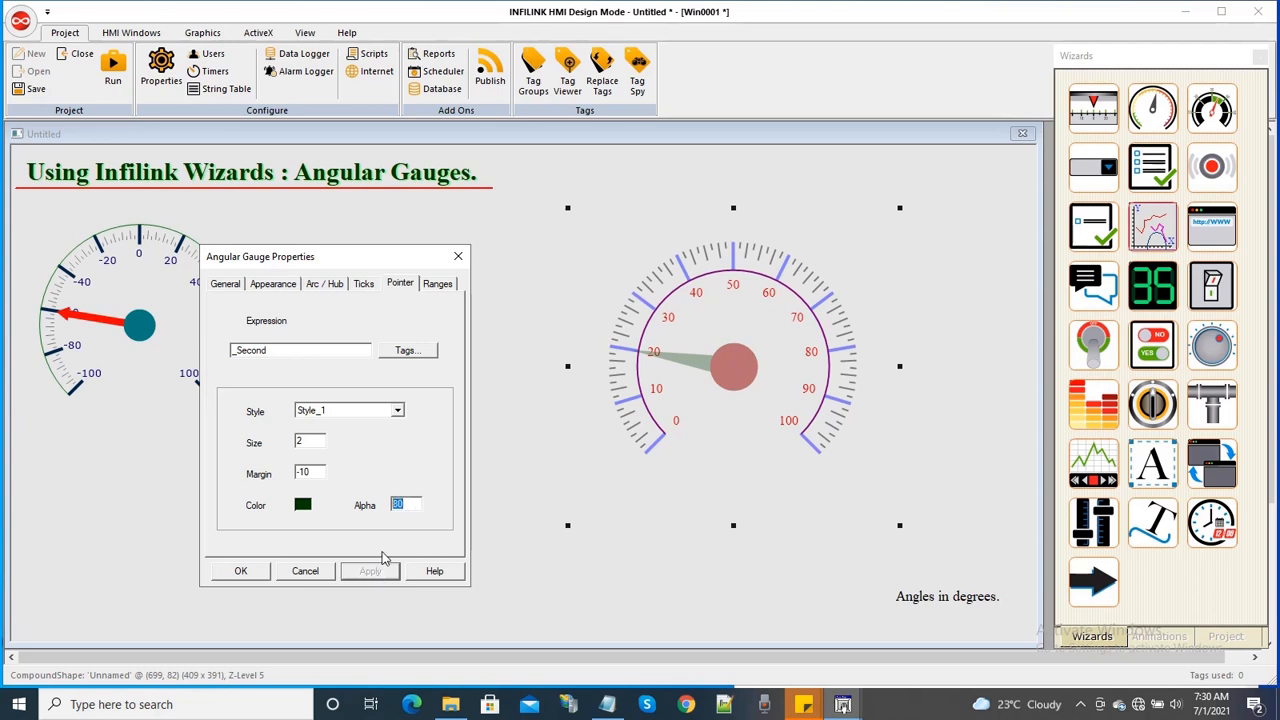
{"action": "type", "text": "200"}
{"action": "left_click", "coordinate": [388, 576]}
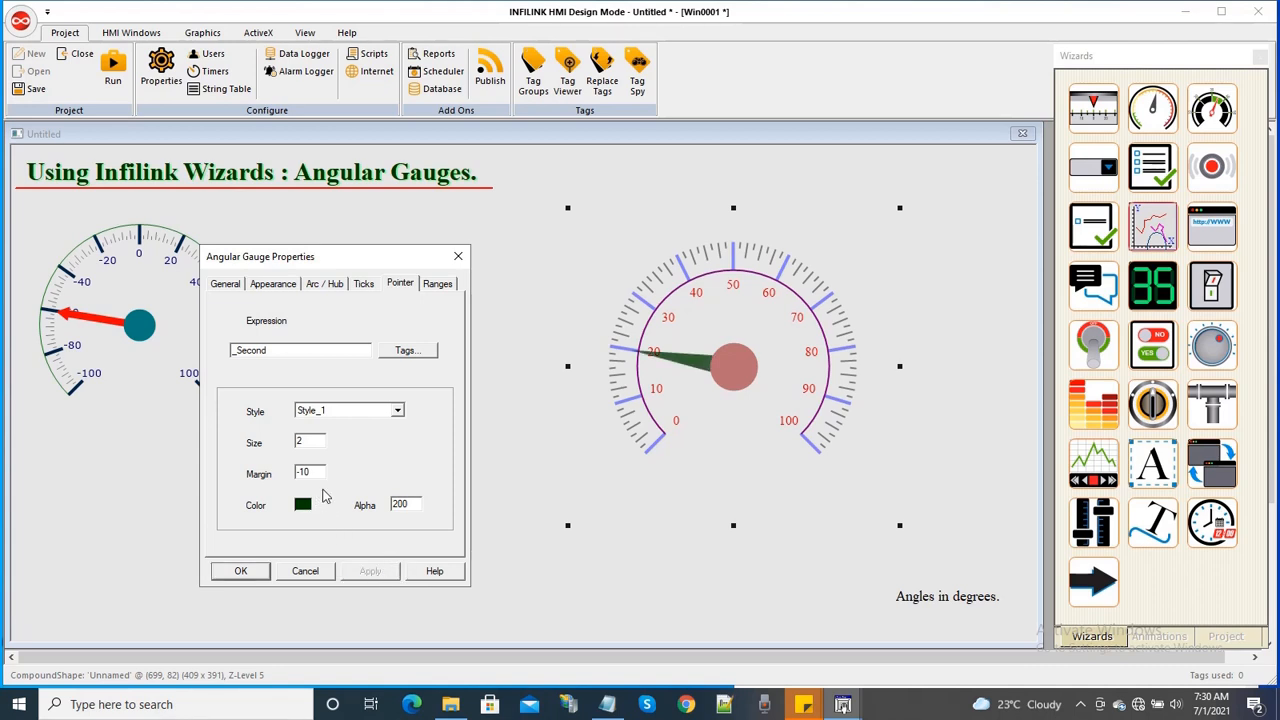
Step: Change the gauge's pointer style to Style_2 and apply it
{"action": "left_click", "coordinate": [352, 412]}
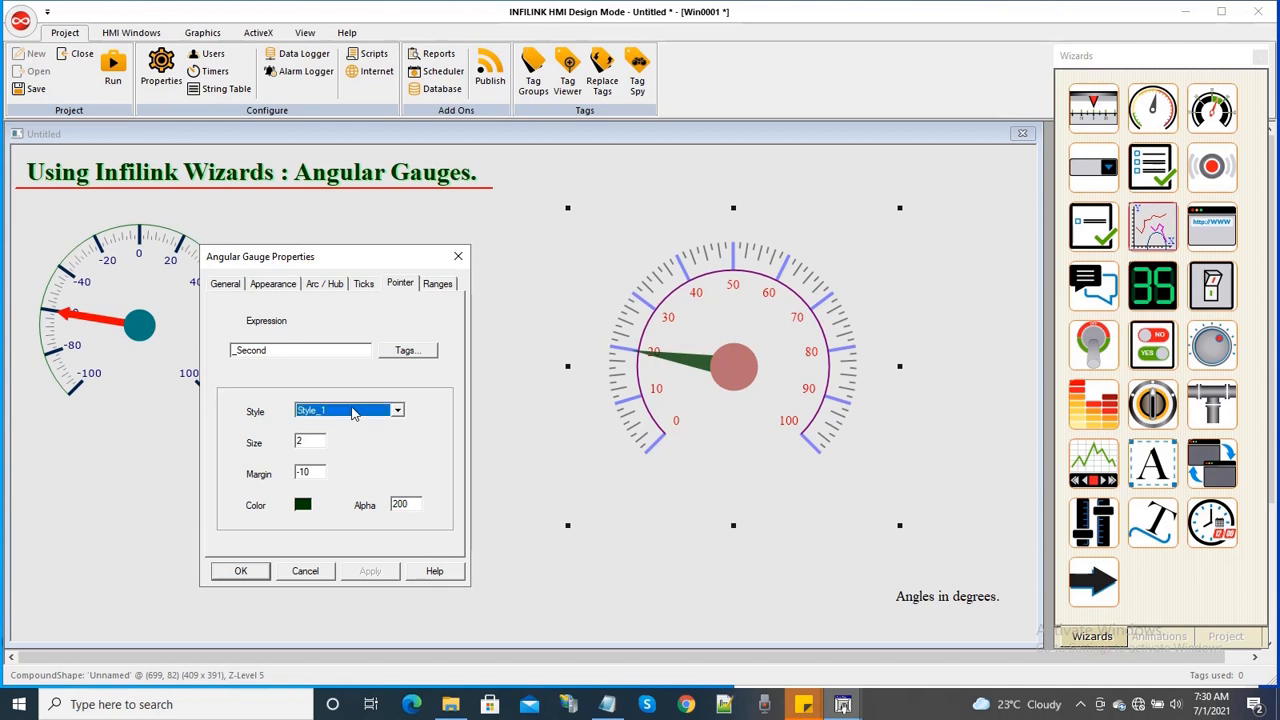
{"action": "left_click", "coordinate": [325, 446]}
{"action": "left_click", "coordinate": [352, 412]}
{"action": "left_click", "coordinate": [323, 456]}
{"action": "left_click", "coordinate": [369, 572]}
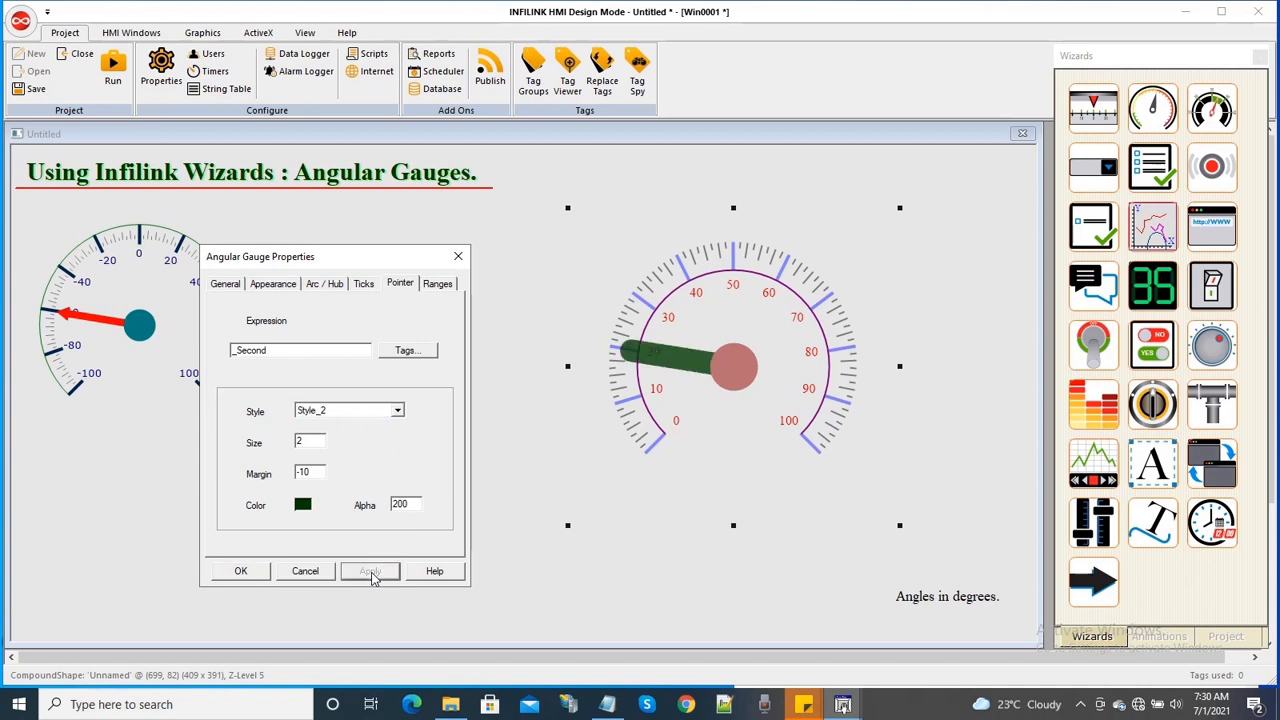
Step: Try the Style_3 and Style_4 pointer styles, applying each one to the gauge
{"action": "left_click", "coordinate": [361, 414]}
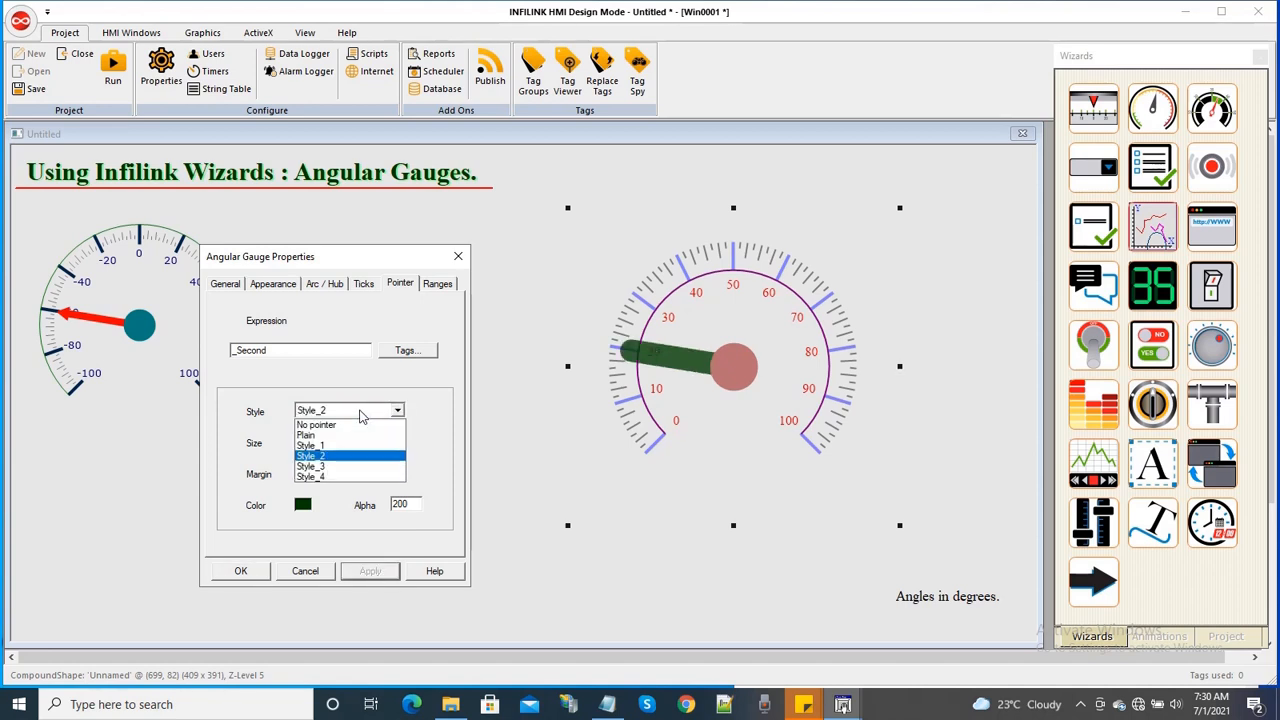
{"action": "left_click", "coordinate": [311, 466]}
{"action": "left_click", "coordinate": [370, 572]}
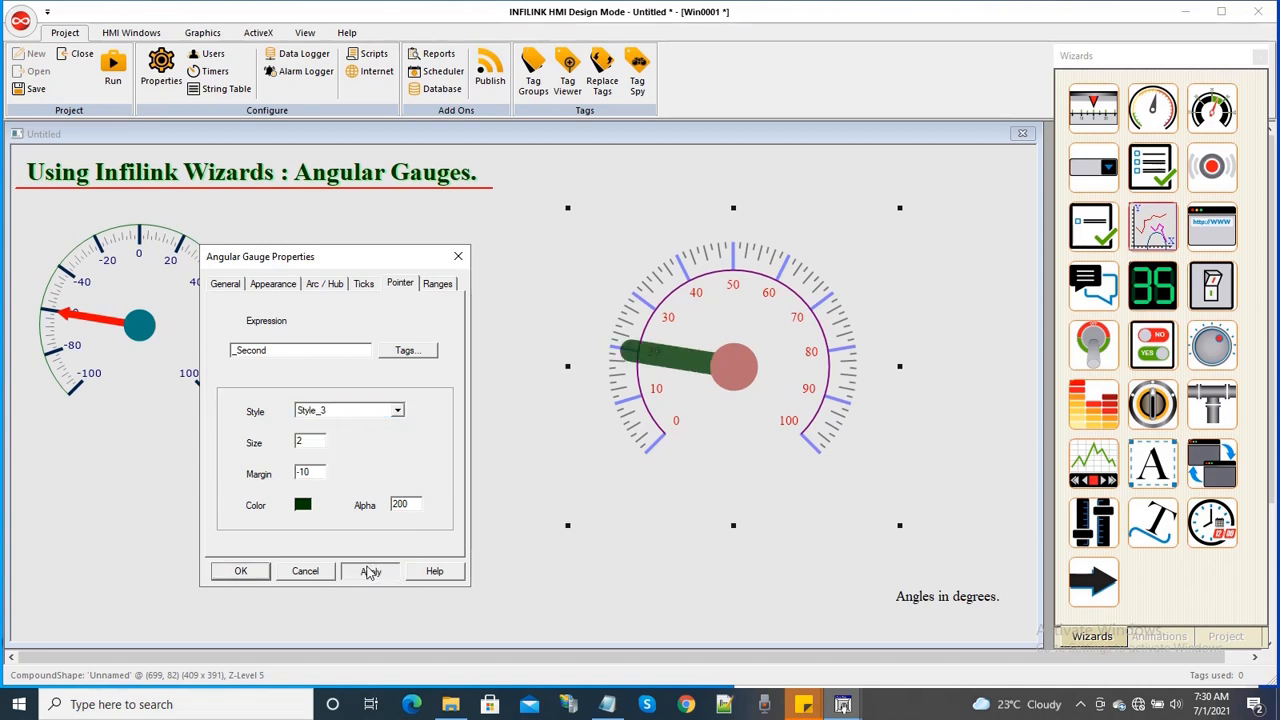
{"action": "left_click", "coordinate": [370, 572]}
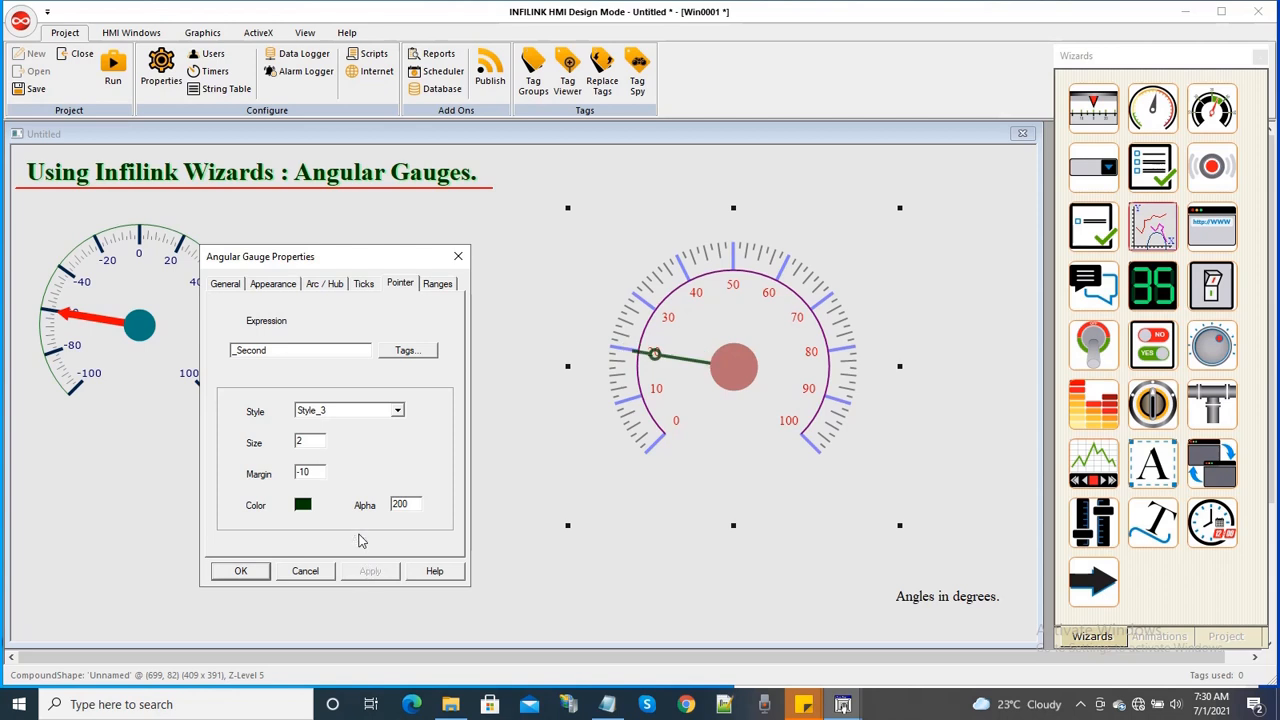
{"action": "left_click", "coordinate": [346, 410]}
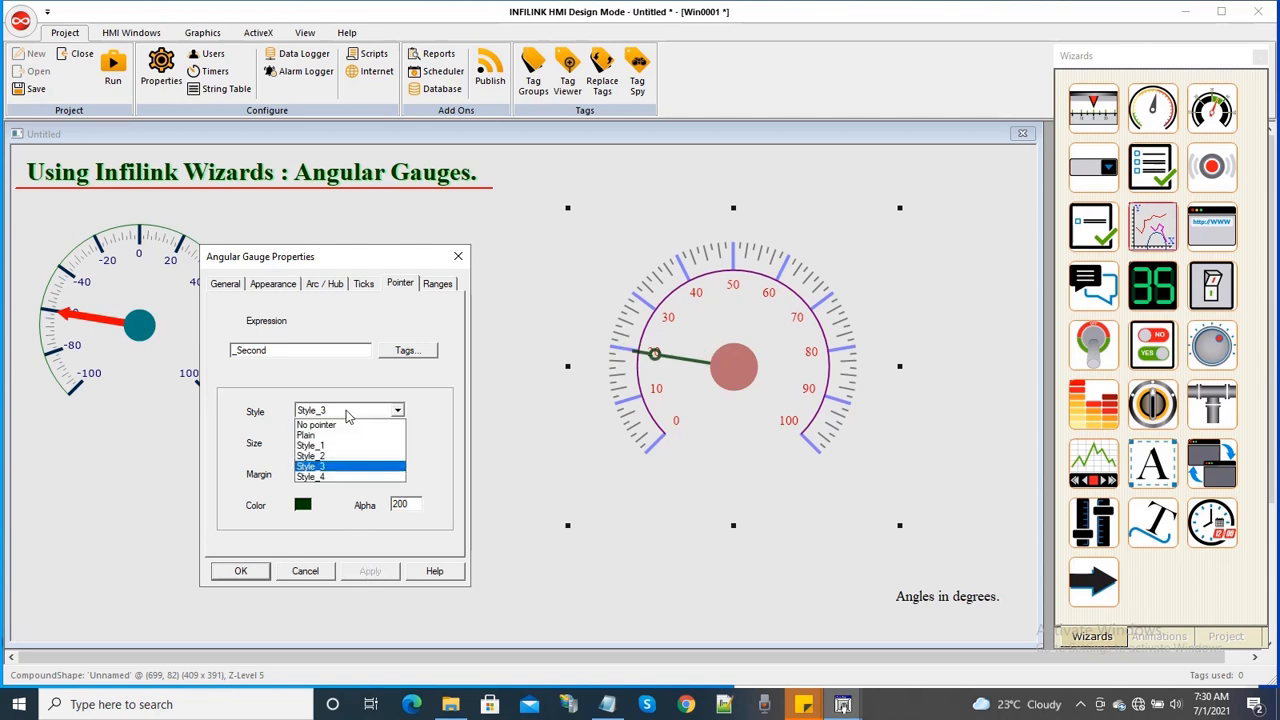
{"action": "left_click", "coordinate": [325, 478]}
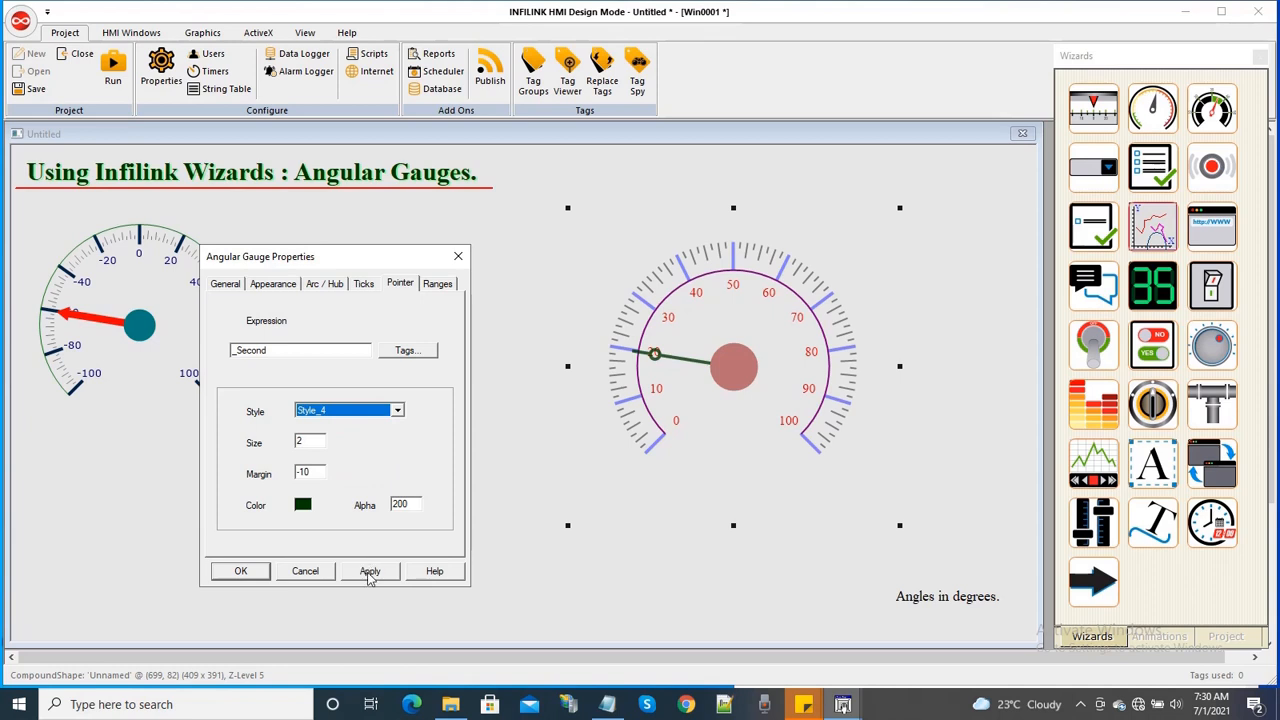
{"action": "left_click", "coordinate": [369, 571]}
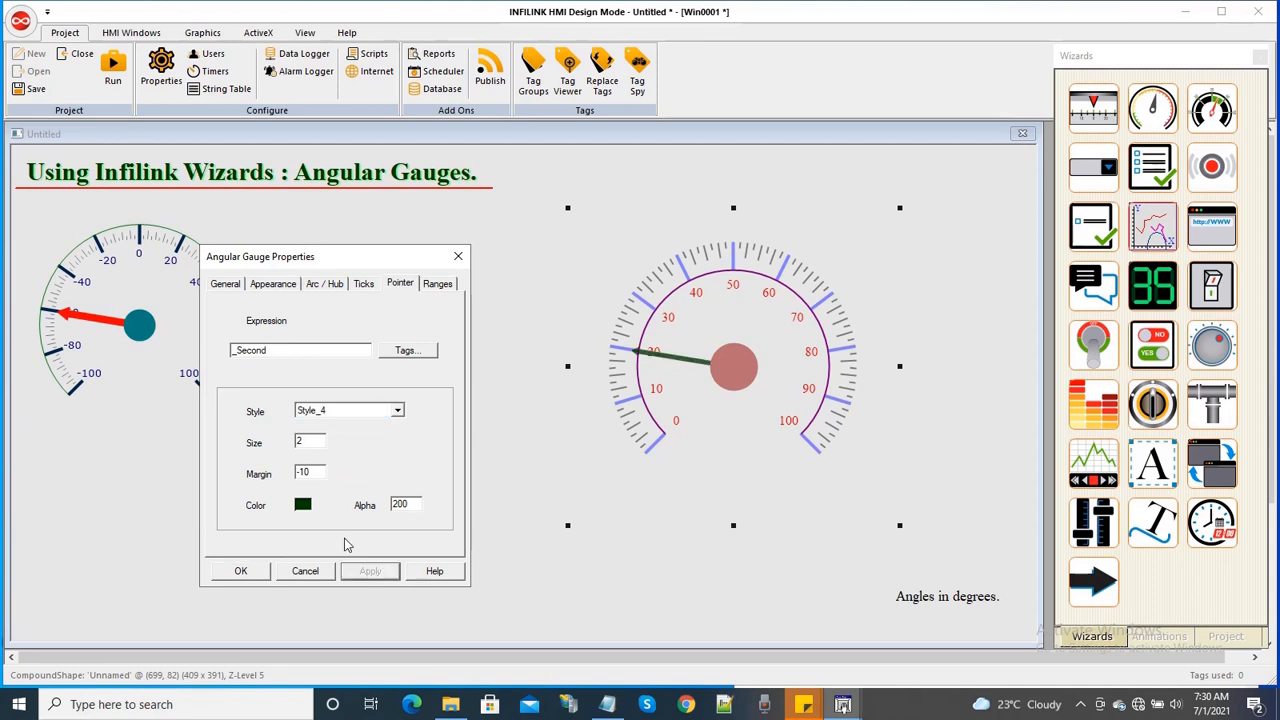
Step: Switch the pointer style back to Style_3 and apply it
{"action": "left_click", "coordinate": [368, 412]}
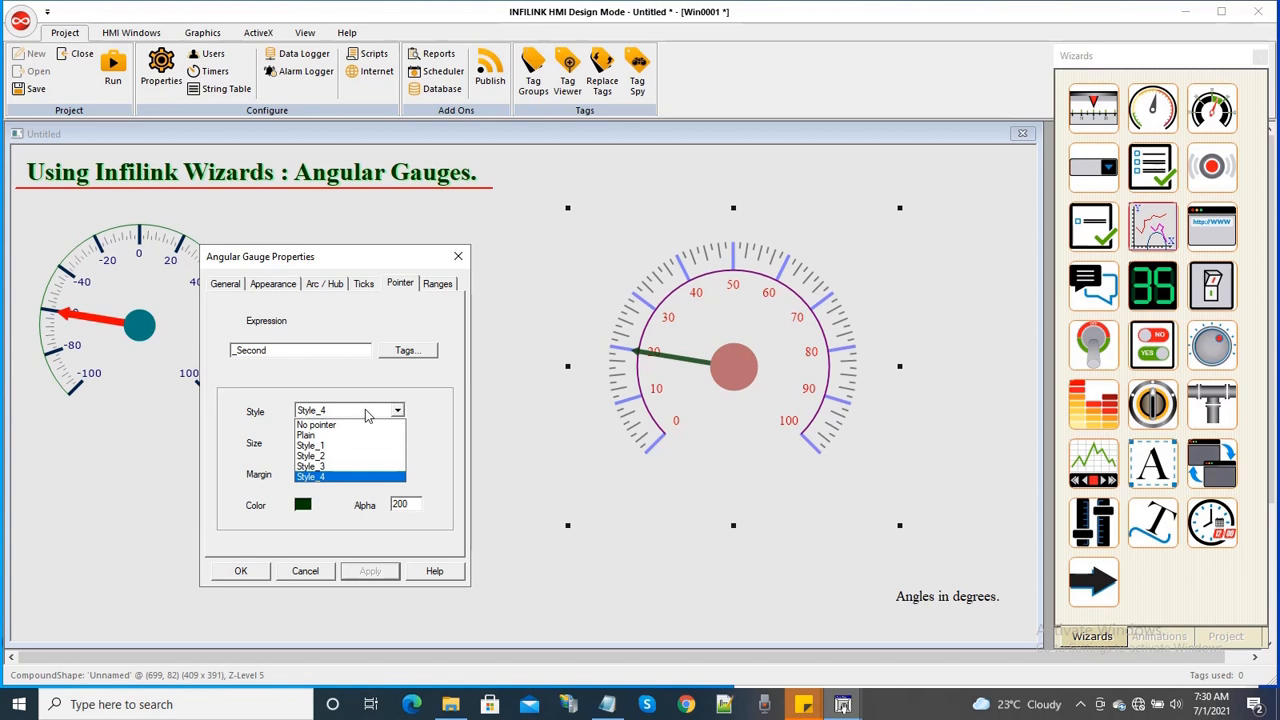
{"action": "left_click", "coordinate": [322, 466]}
{"action": "left_click", "coordinate": [368, 576]}
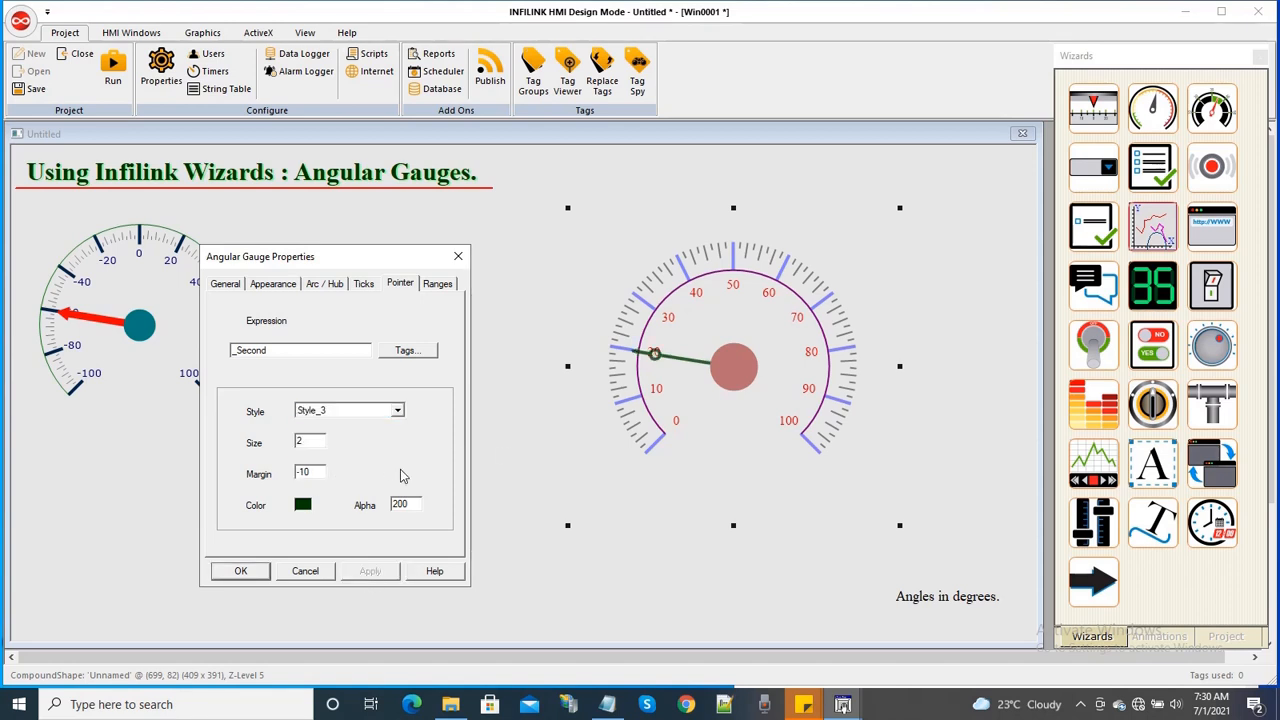
Step: Increase the pointer's size to 3 and then to 4, applying each value
{"action": "double_click", "coordinate": [312, 441]}
{"action": "type", "text": "3"}
{"action": "left_click", "coordinate": [371, 572]}
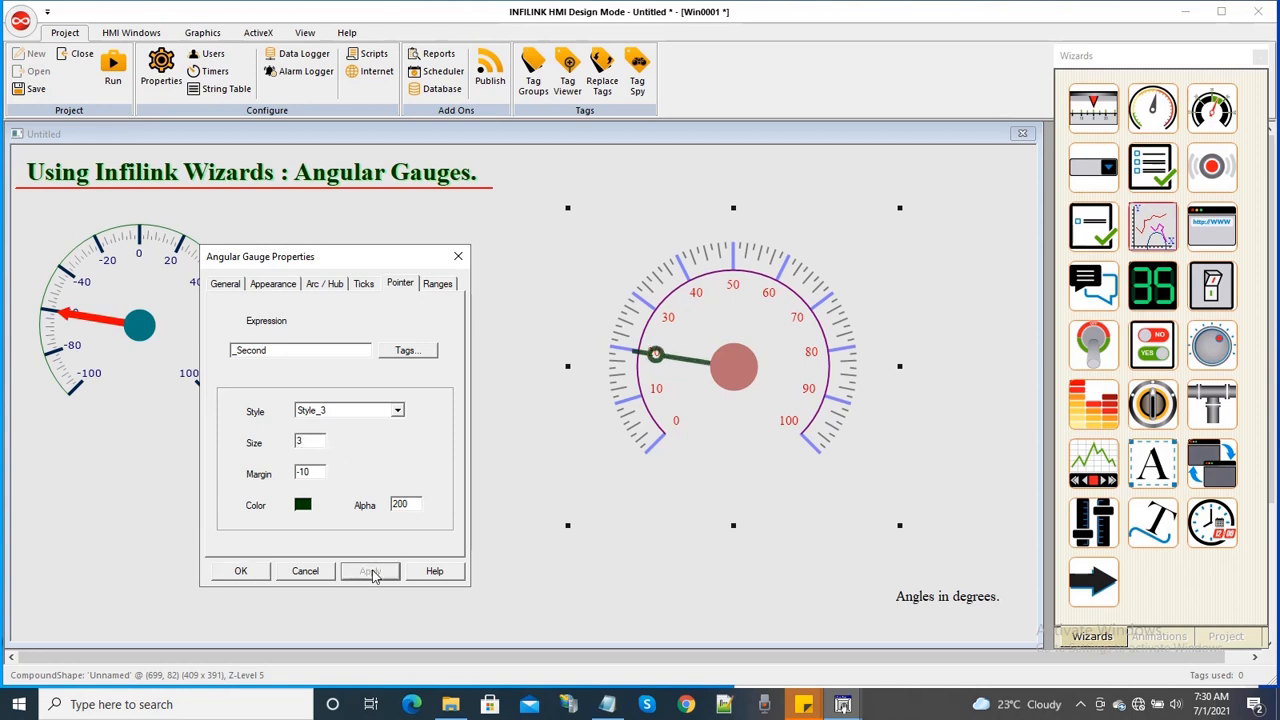
{"action": "double_click", "coordinate": [320, 442]}
{"action": "type", "text": "4"}
{"action": "left_click", "coordinate": [370, 572]}
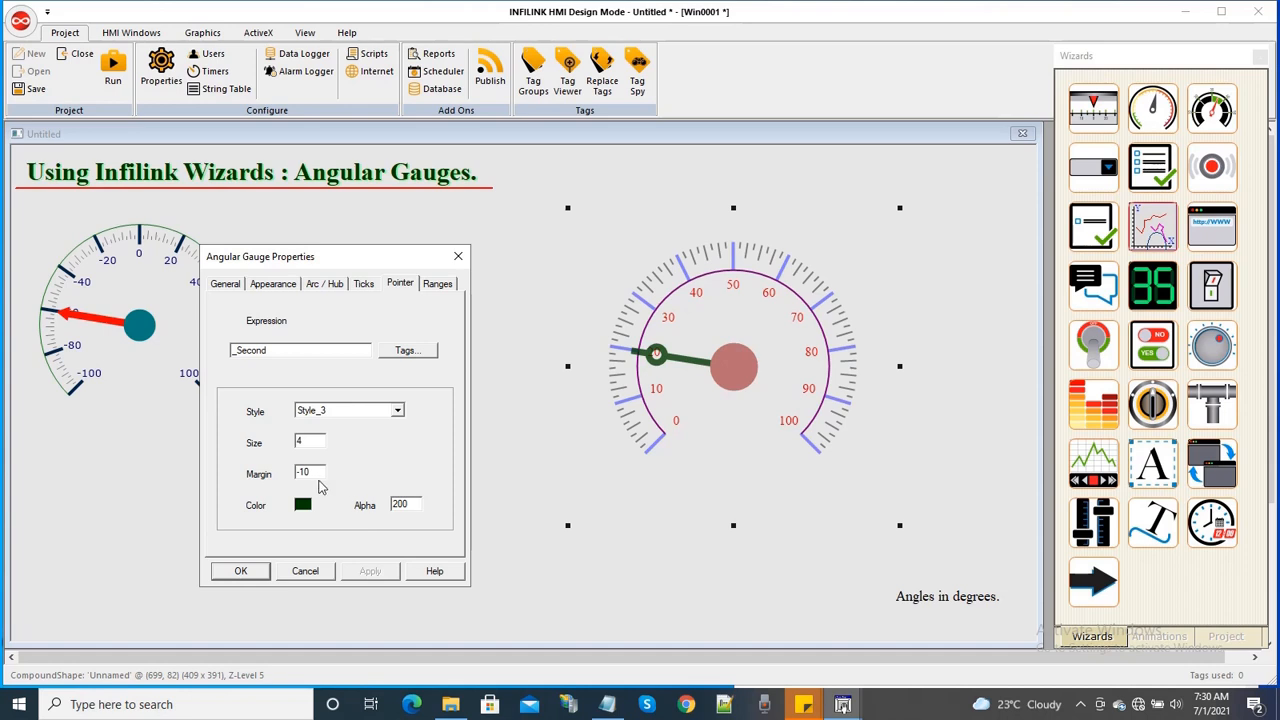
Step: Try pointer margins of -40 and -60, applying each one to the gauge
{"action": "double_click", "coordinate": [315, 471]}
{"action": "key", "text": "BackSpace"}
{"action": "type", "text": "-40"}
{"action": "left_click", "coordinate": [369, 571]}
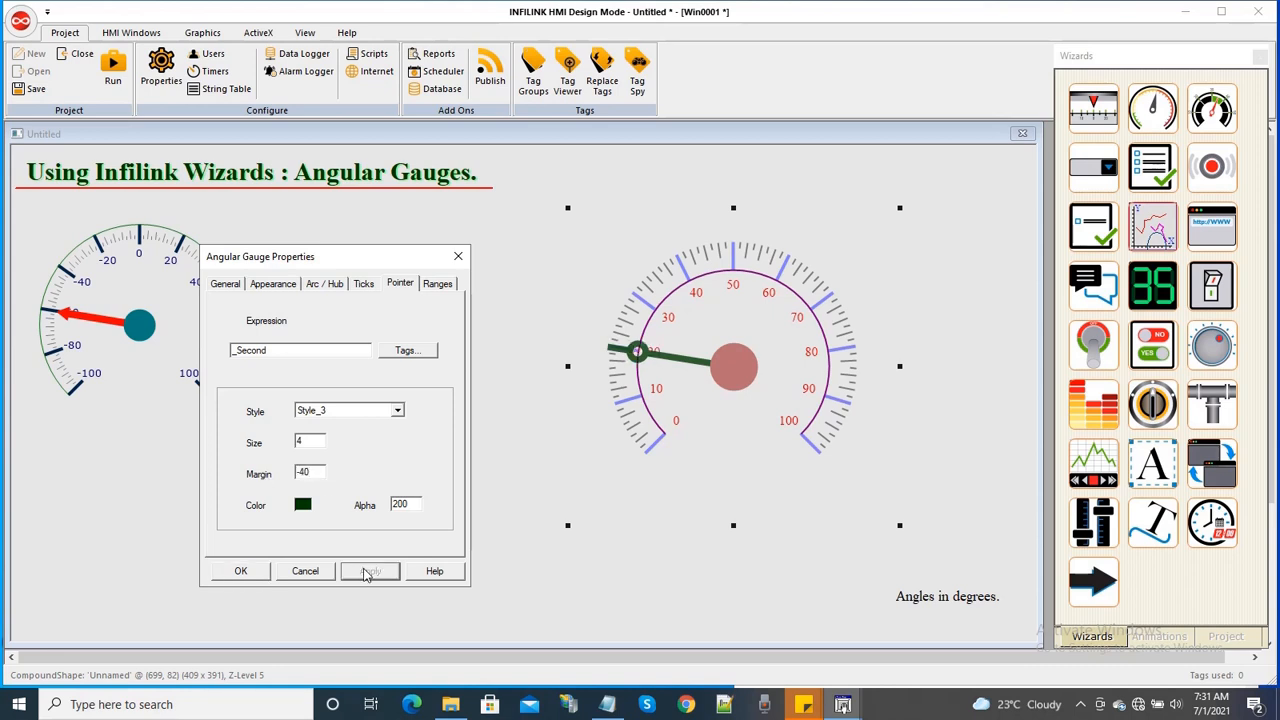
{"action": "left_click_drag", "start_coordinate": [319, 474], "coordinate": [243, 475]}
{"action": "key", "text": "BackSpace"}
{"action": "type", "text": "-60"}
{"action": "left_click", "coordinate": [369, 571]}
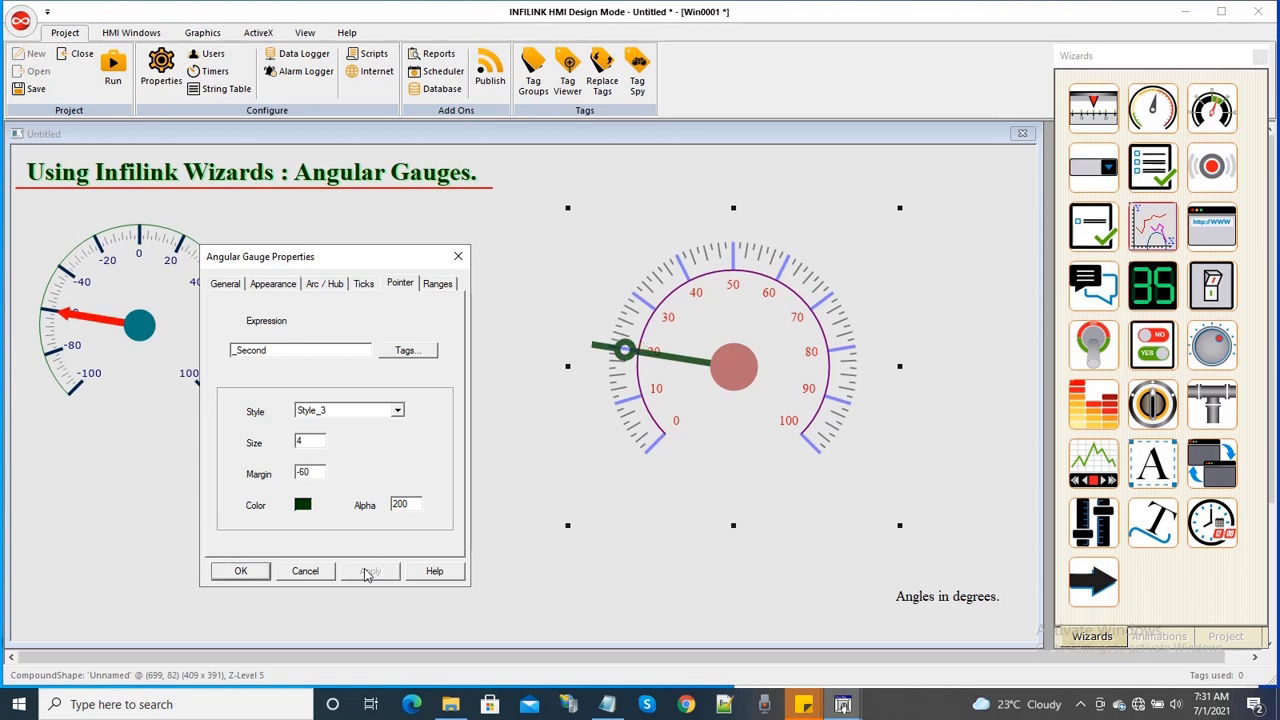
Step: Try pointer margins of 0 and 20, applying each one to the gauge
{"action": "left_click_drag", "start_coordinate": [322, 473], "coordinate": [241, 476]}
{"action": "type", "text": "0"}
{"action": "left_click", "coordinate": [370, 571]}
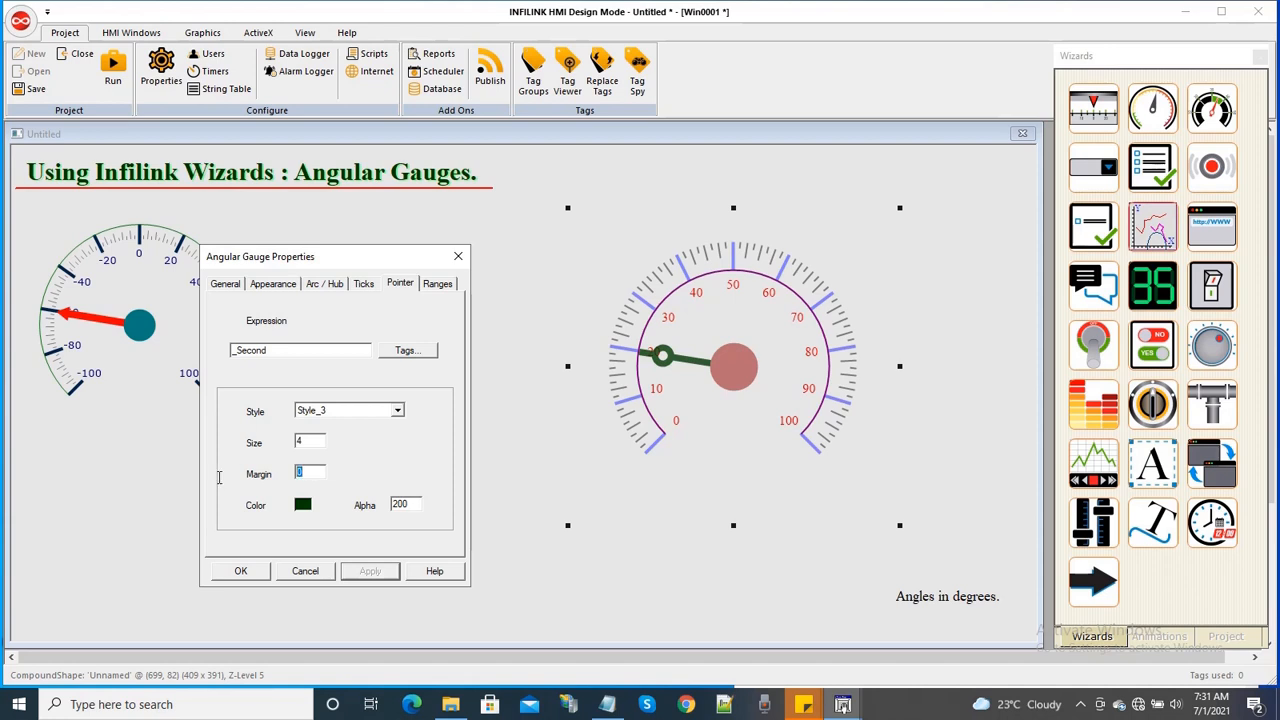
{"action": "type", "text": "20"}
{"action": "left_click", "coordinate": [385, 575]}
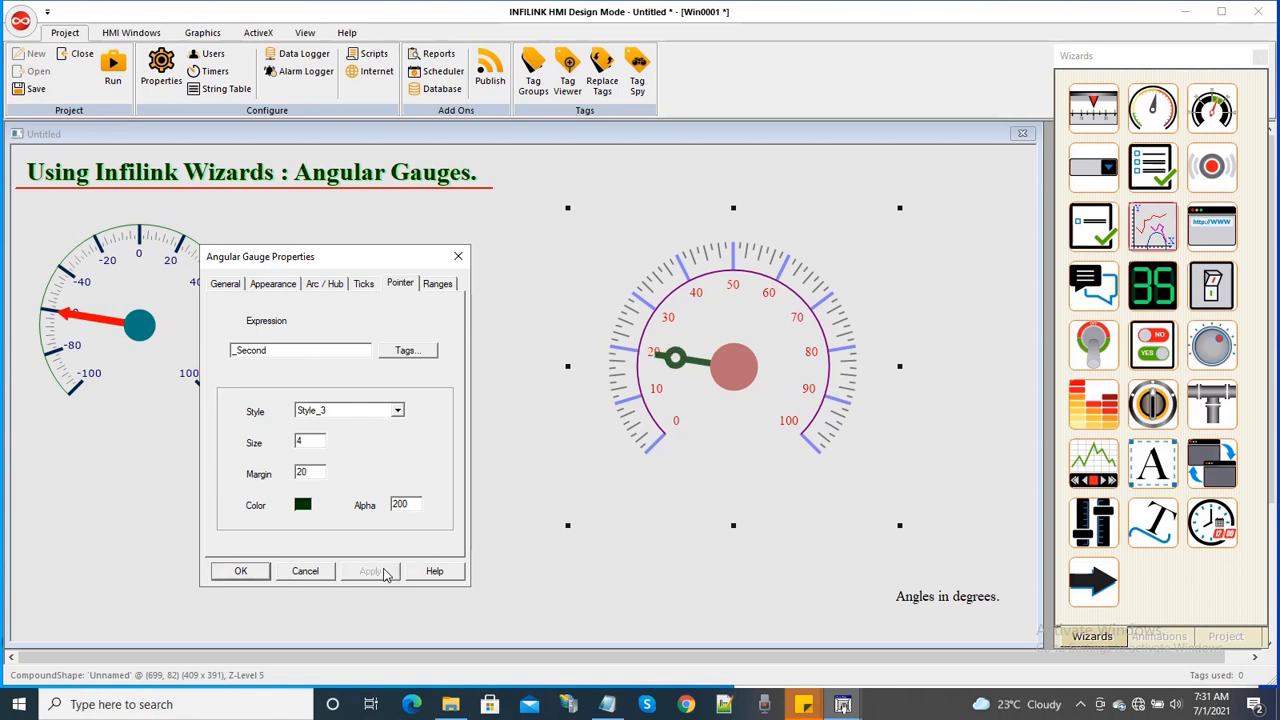
Step: Change the pointer style to Plain and apply it
{"action": "left_click", "coordinate": [350, 413]}
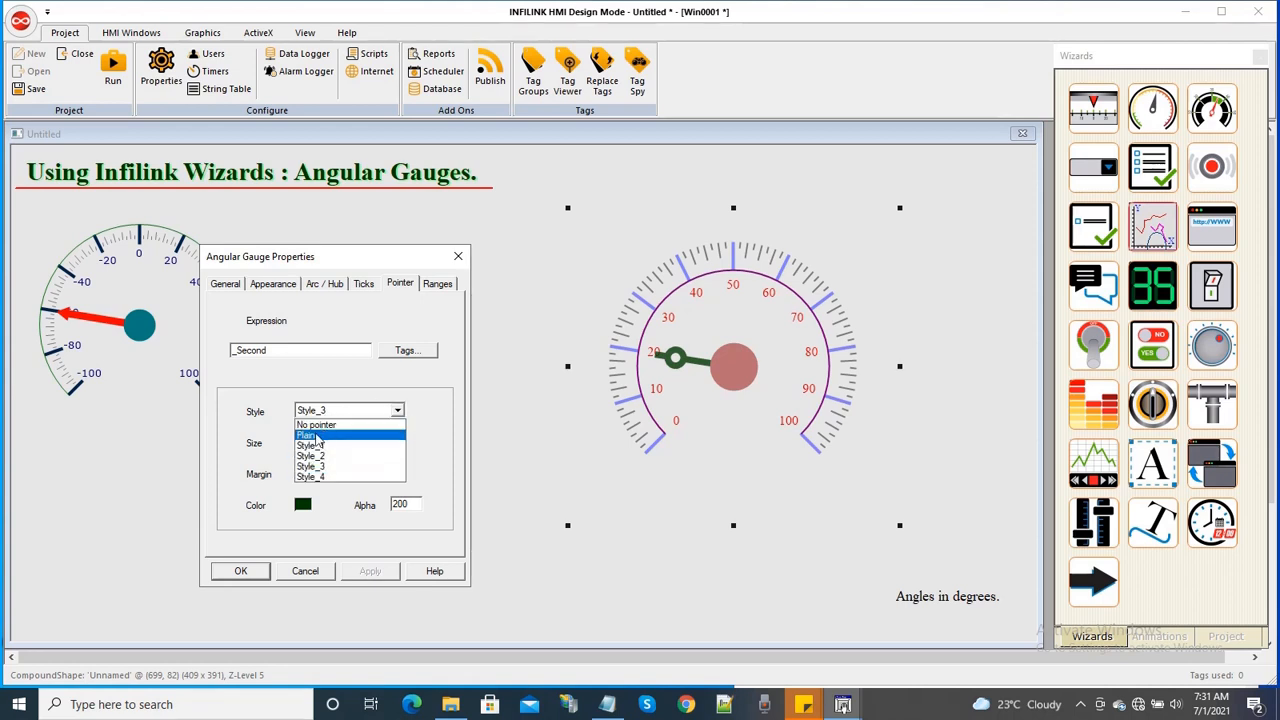
{"action": "left_click", "coordinate": [330, 433]}
{"action": "left_click", "coordinate": [369, 573]}
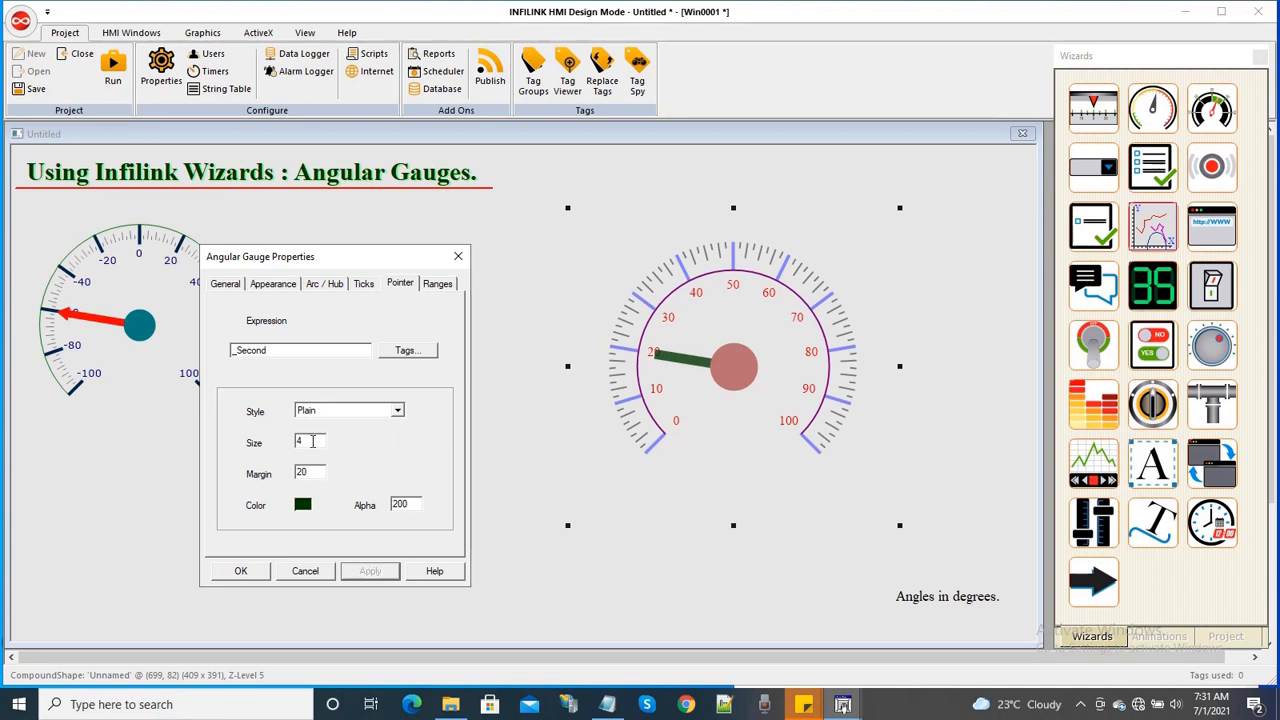
Step: Try margins of 30 and -30 on the plain pointer, applying each one
{"action": "left_click_drag", "start_coordinate": [313, 468], "coordinate": [268, 476]}
{"action": "type", "text": "30"}
{"action": "left_click", "coordinate": [371, 576]}
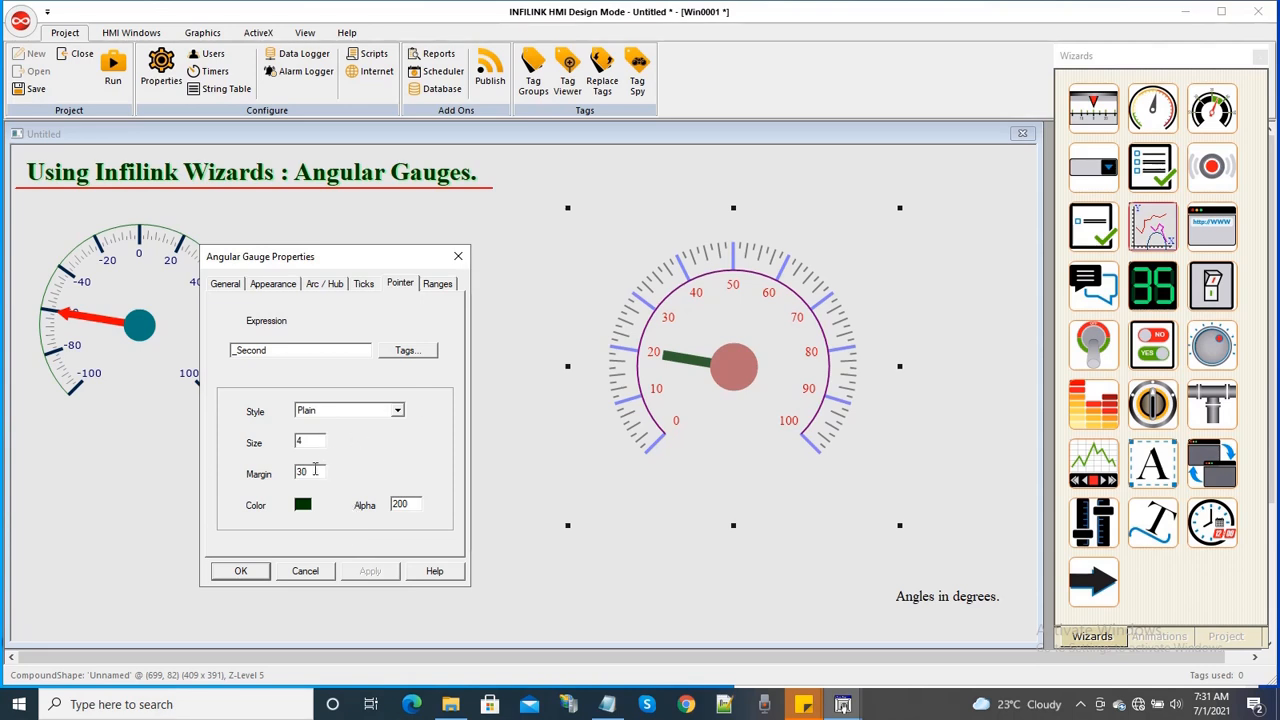
{"action": "left_click_drag", "start_coordinate": [316, 470], "coordinate": [228, 472]}
{"action": "type", "text": "-"}
{"action": "left_click", "coordinate": [368, 572]}
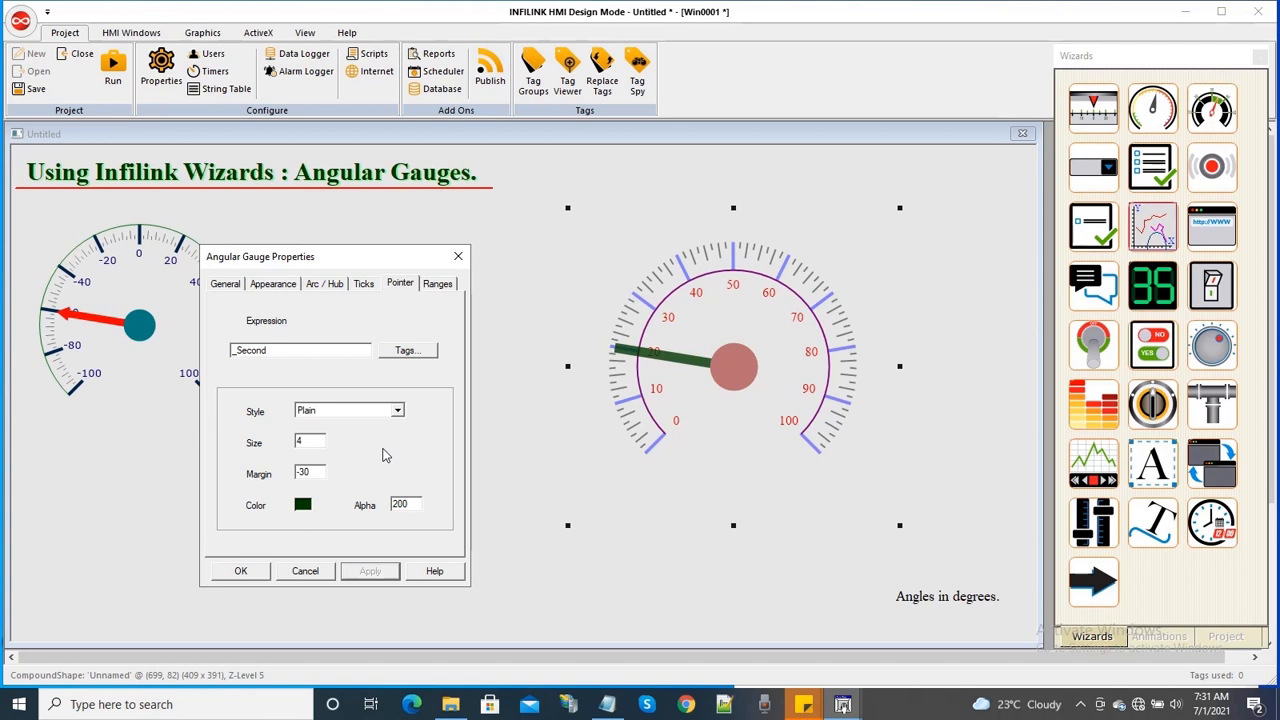
Step: Set the pointer style to No pointer and apply it
{"action": "left_click", "coordinate": [338, 410]}
{"action": "left_click", "coordinate": [344, 436]}
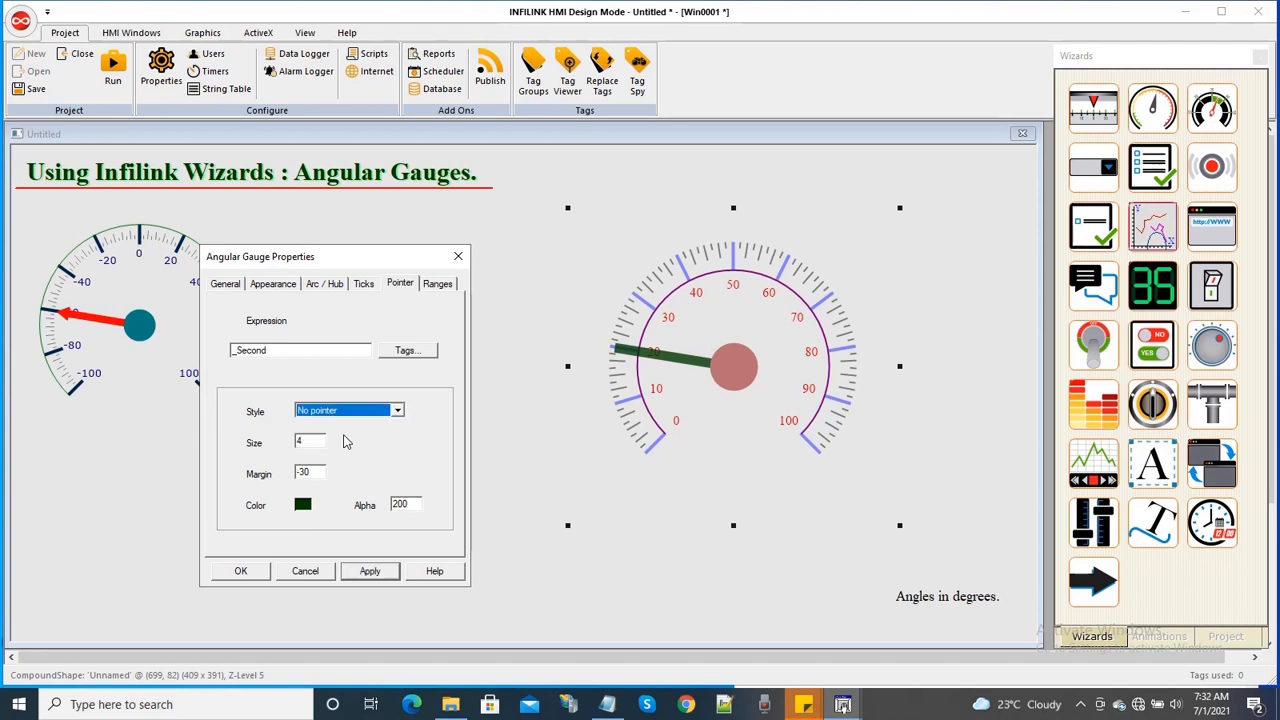
{"action": "left_click", "coordinate": [372, 570]}
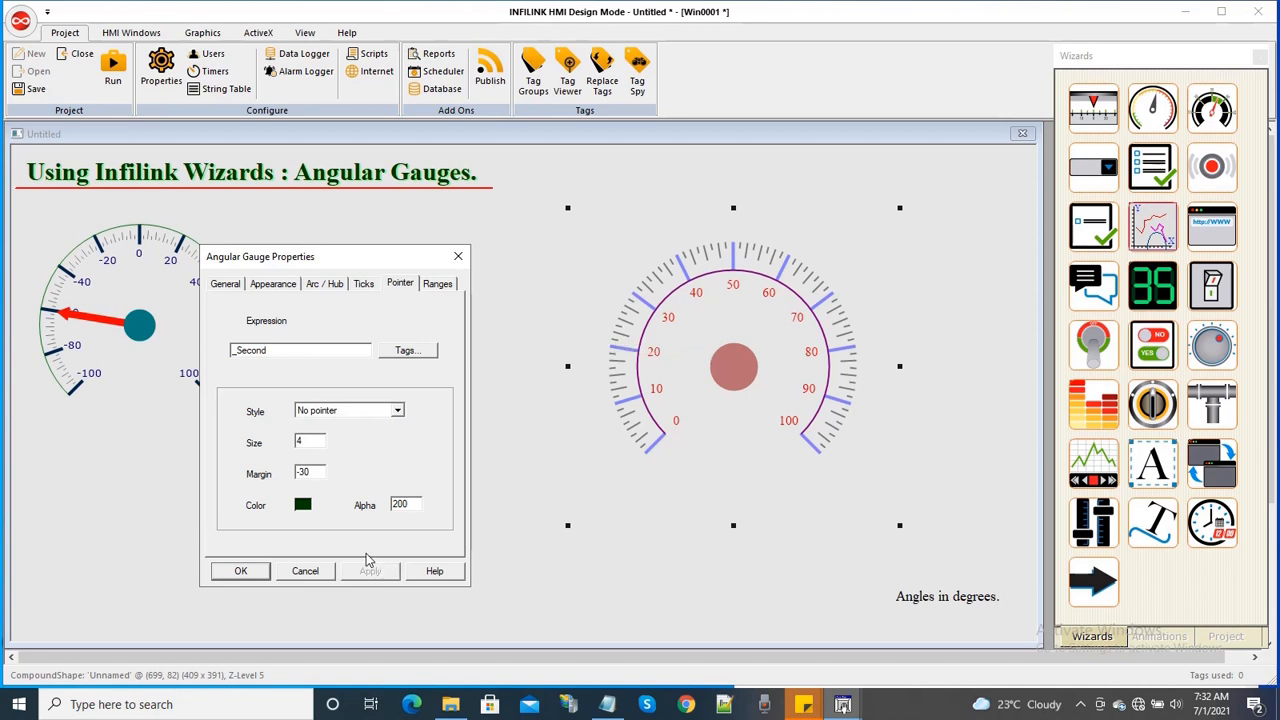
Step: Set the pointer's style to Style_1 and its margin to -60, applying each change
{"action": "left_click", "coordinate": [338, 411]}
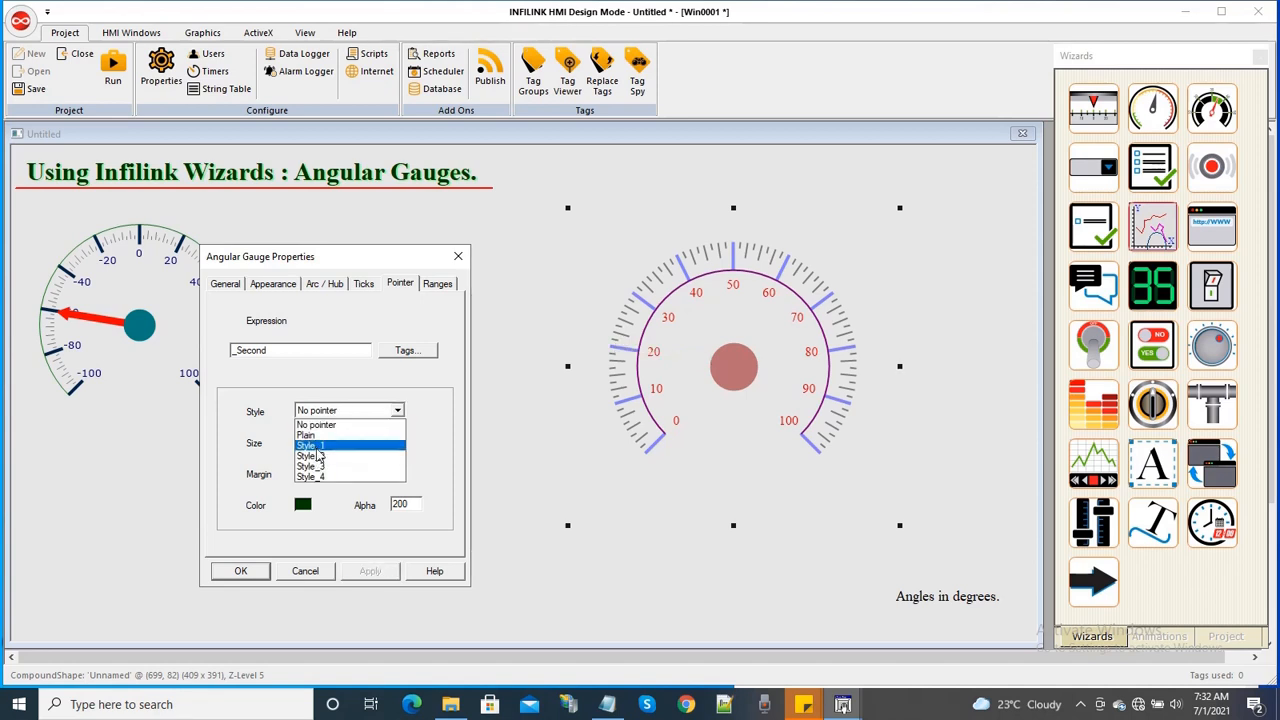
{"action": "left_click", "coordinate": [310, 445]}
{"action": "left_click", "coordinate": [370, 571]}
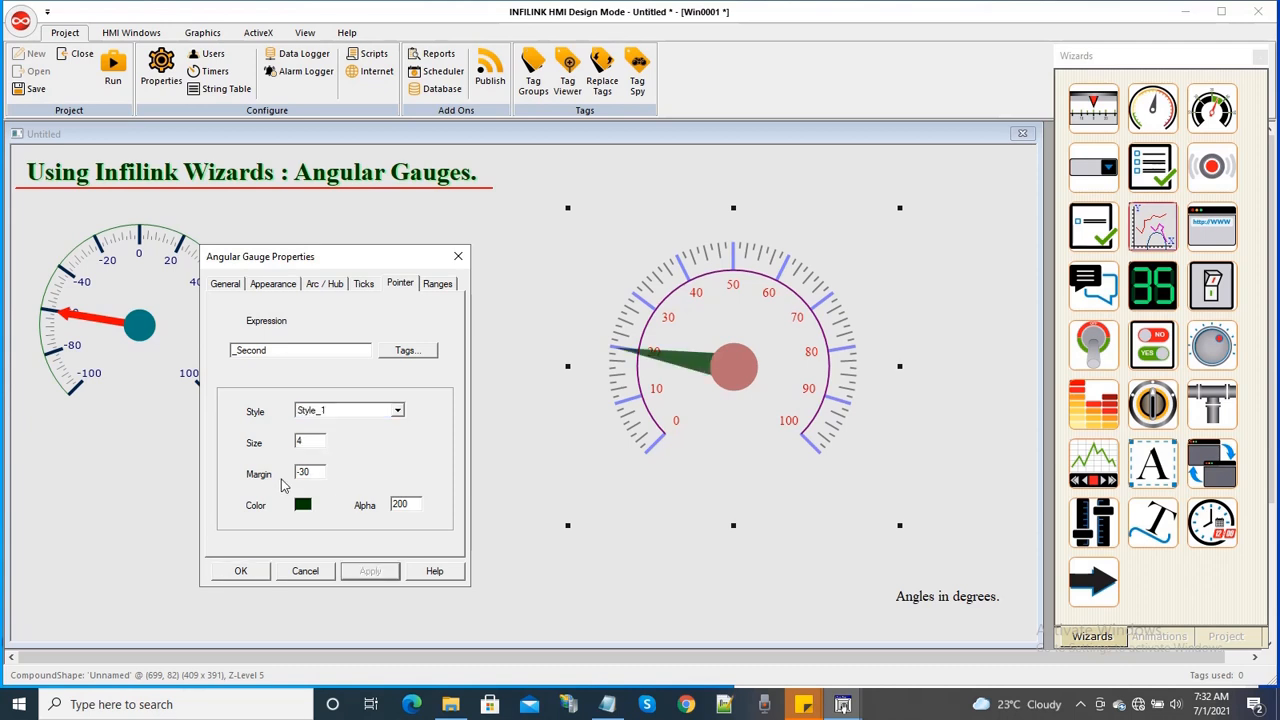
{"action": "left_click_drag", "start_coordinate": [315, 472], "coordinate": [212, 482]}
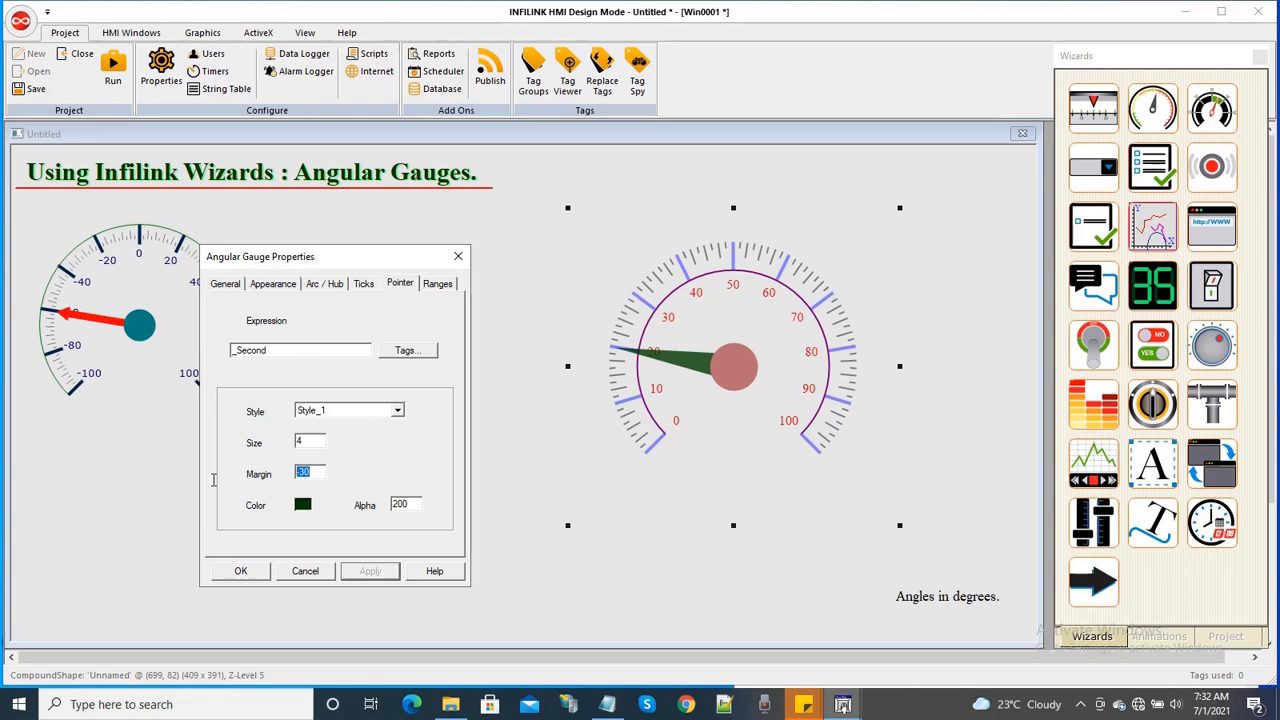
{"action": "key", "text": "BackSpace"}
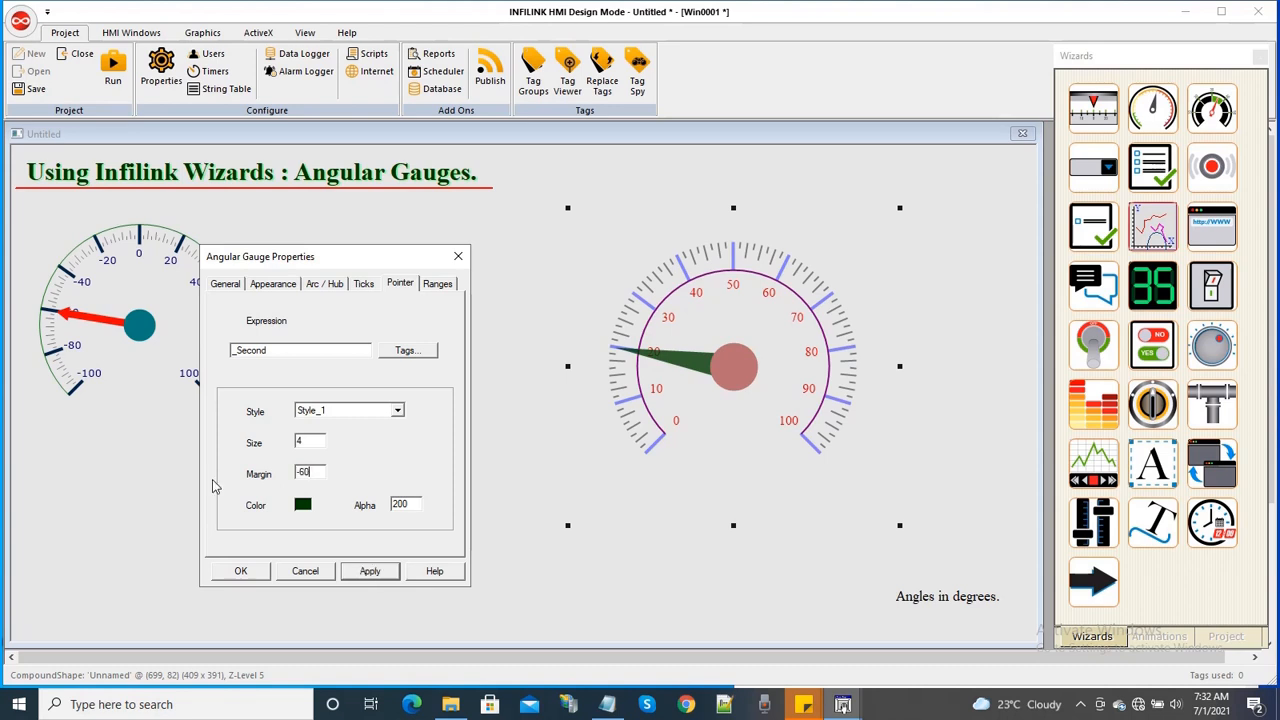
{"action": "left_click", "coordinate": [364, 571]}
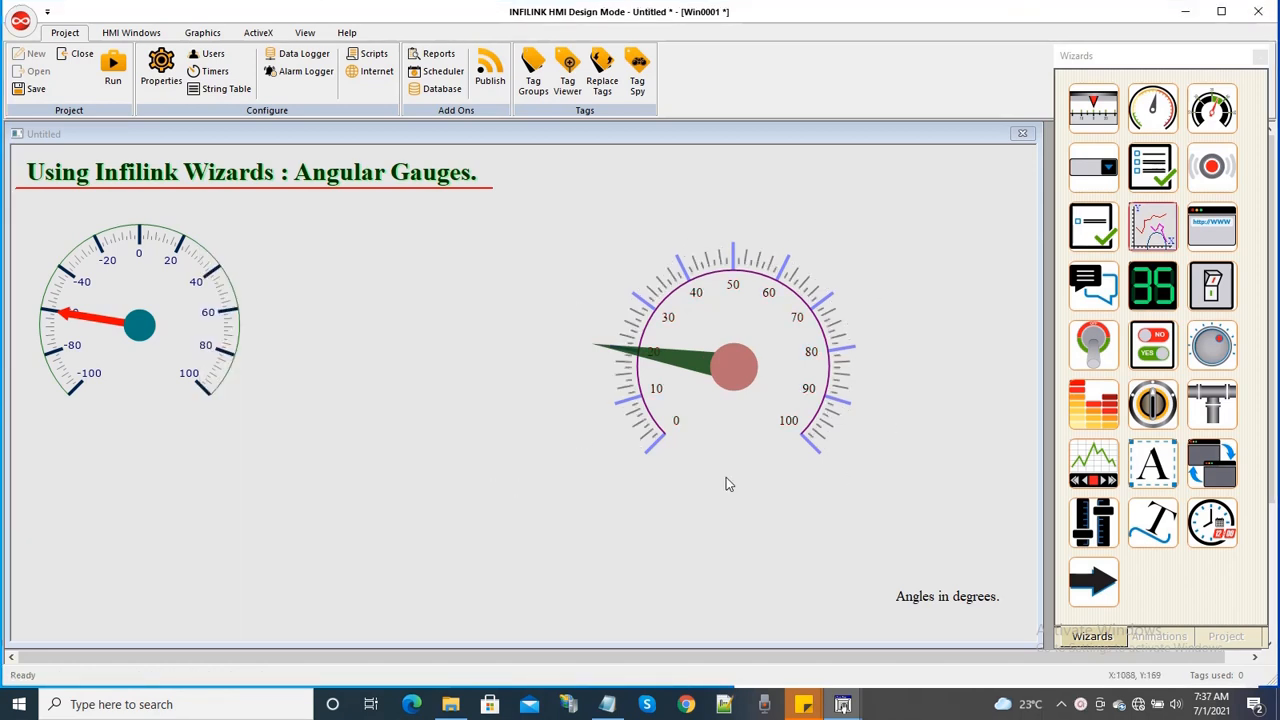
Step: Open the properties of the gauge with the purple arc, set its number of color ranges to 1 and apply it
{"action": "left_click", "coordinate": [673, 405]}
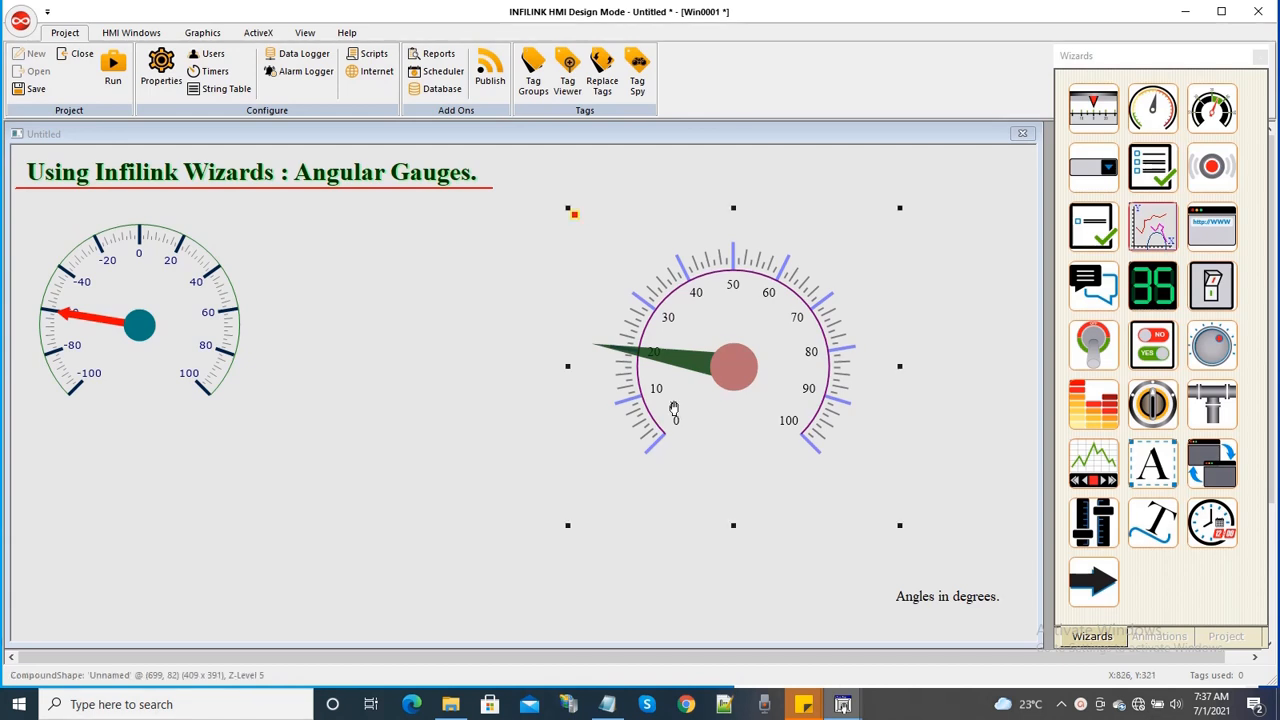
{"action": "right_click", "coordinate": [673, 408]}
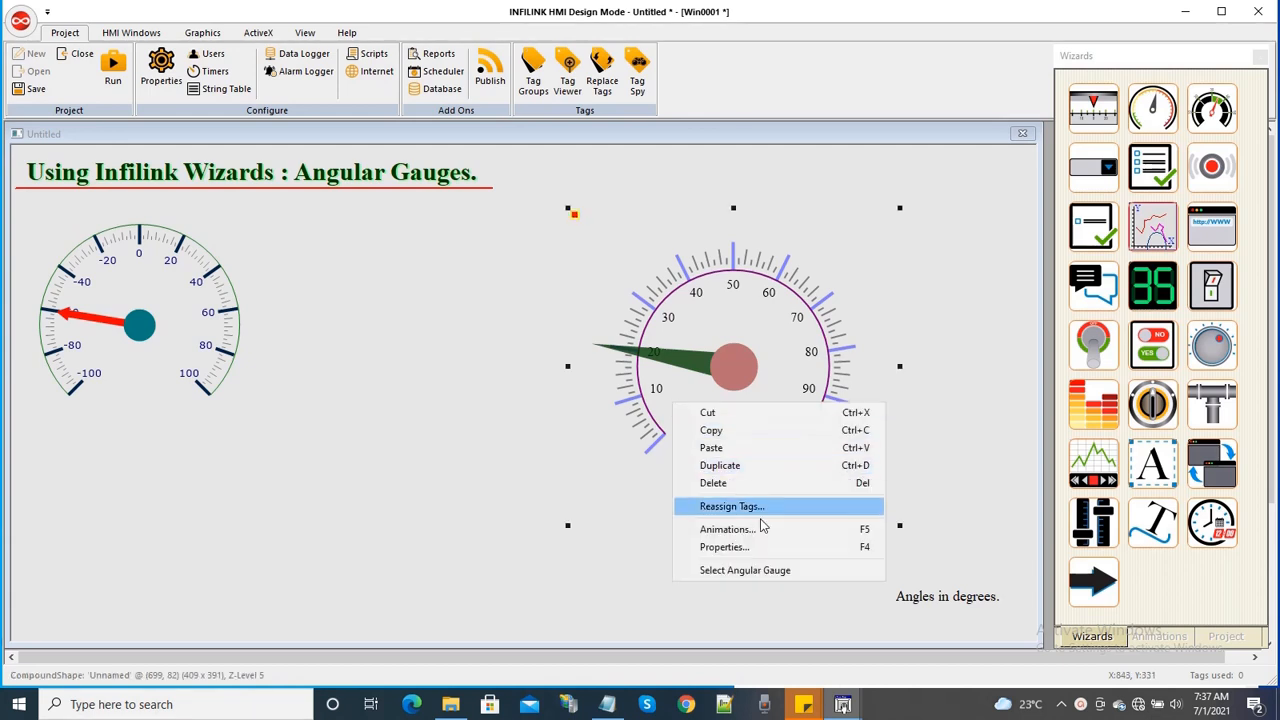
{"action": "left_click", "coordinate": [745, 553]}
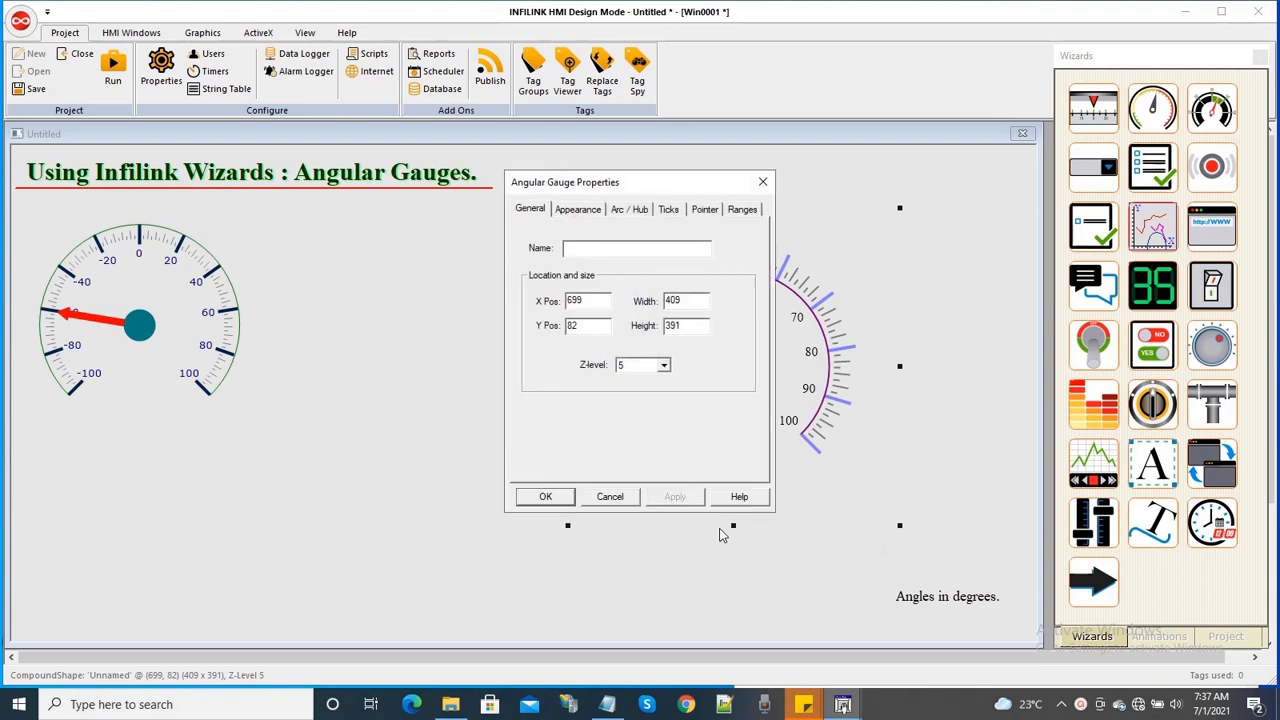
{"action": "left_click_drag", "start_coordinate": [690, 188], "coordinate": [401, 241]}
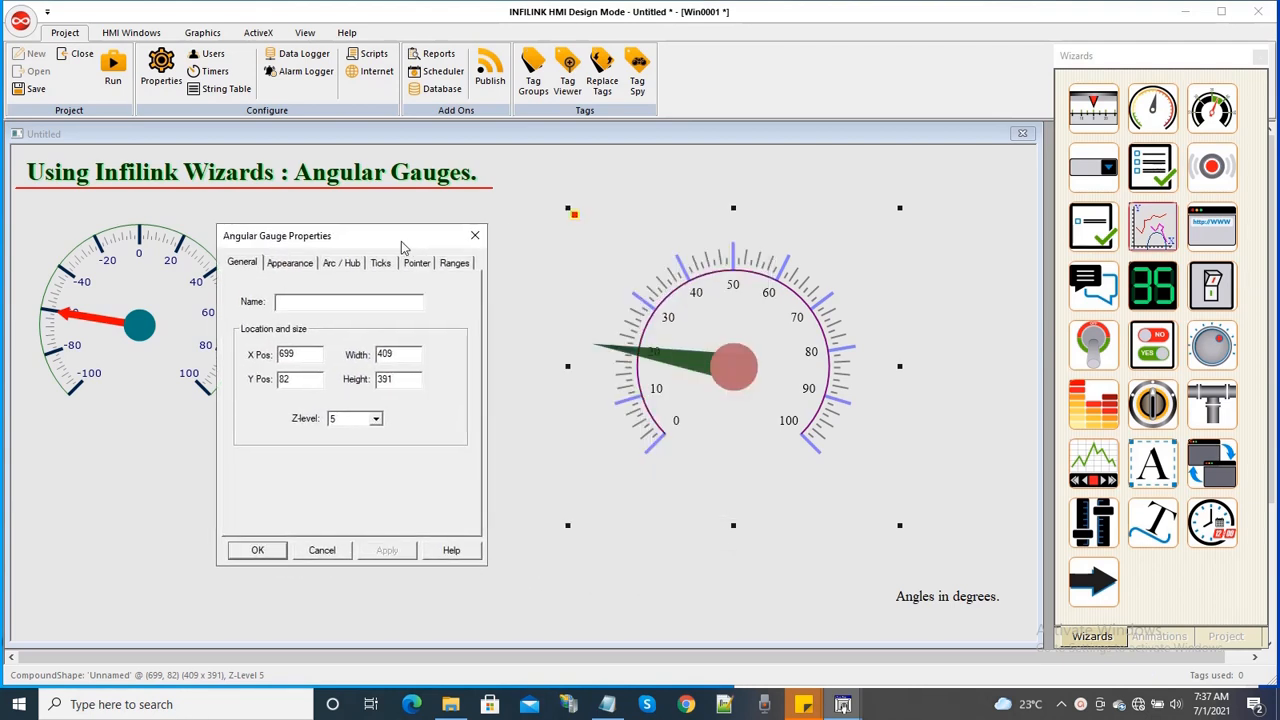
{"action": "left_click", "coordinate": [465, 266]}
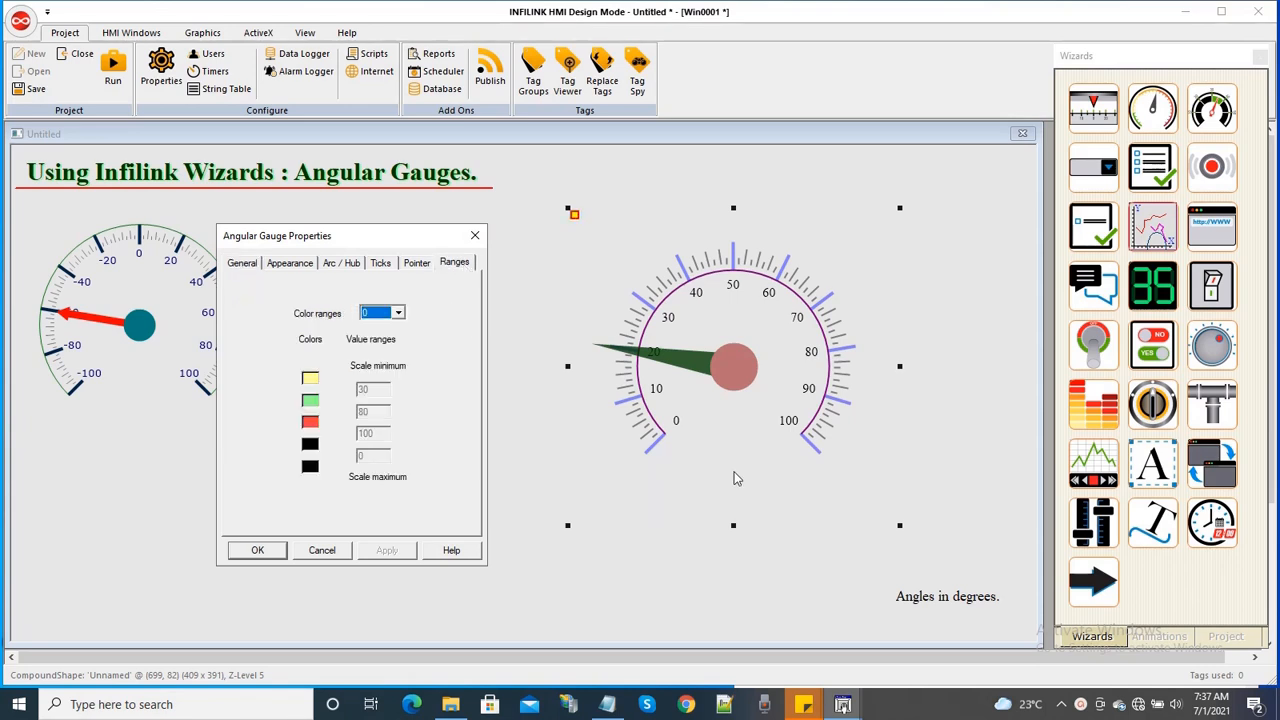
{"action": "left_click", "coordinate": [398, 315]}
{"action": "left_click", "coordinate": [384, 340]}
{"action": "left_click", "coordinate": [386, 551]}
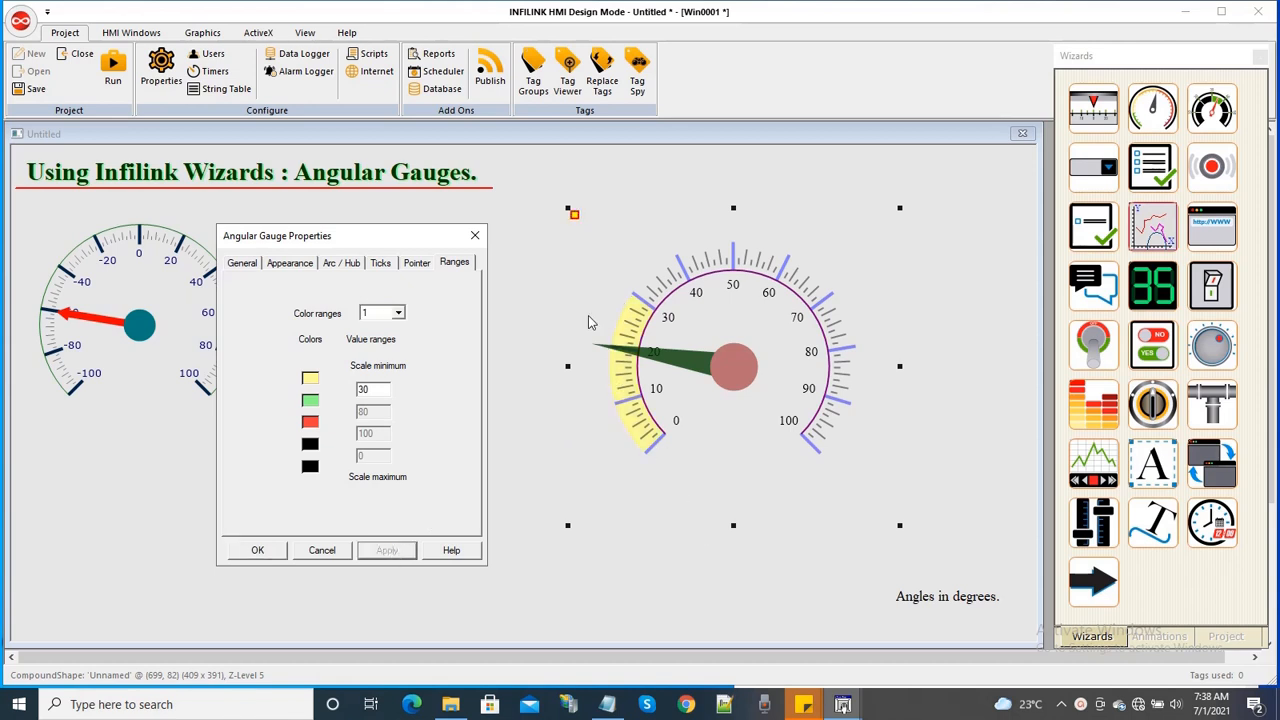
Step: Set the first color range to light orange (RGB 255, 170, 130) and apply it
{"action": "left_click", "coordinate": [310, 377]}
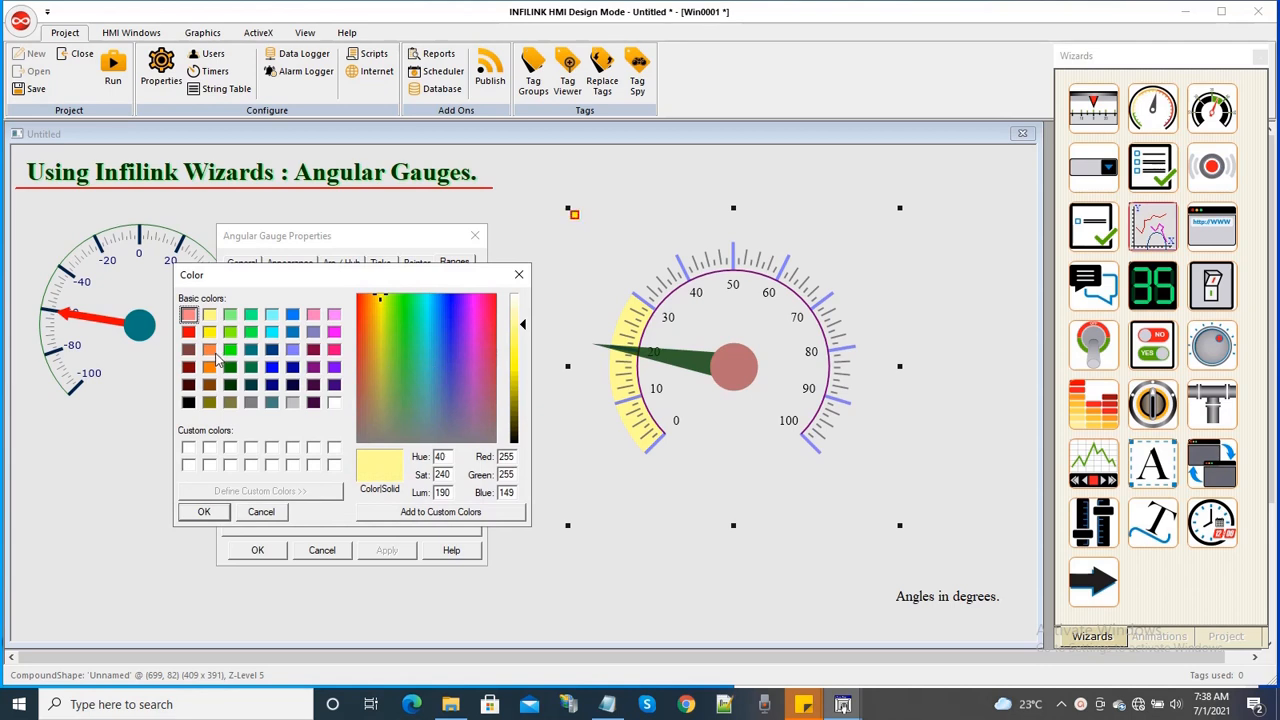
{"action": "left_click", "coordinate": [209, 350]}
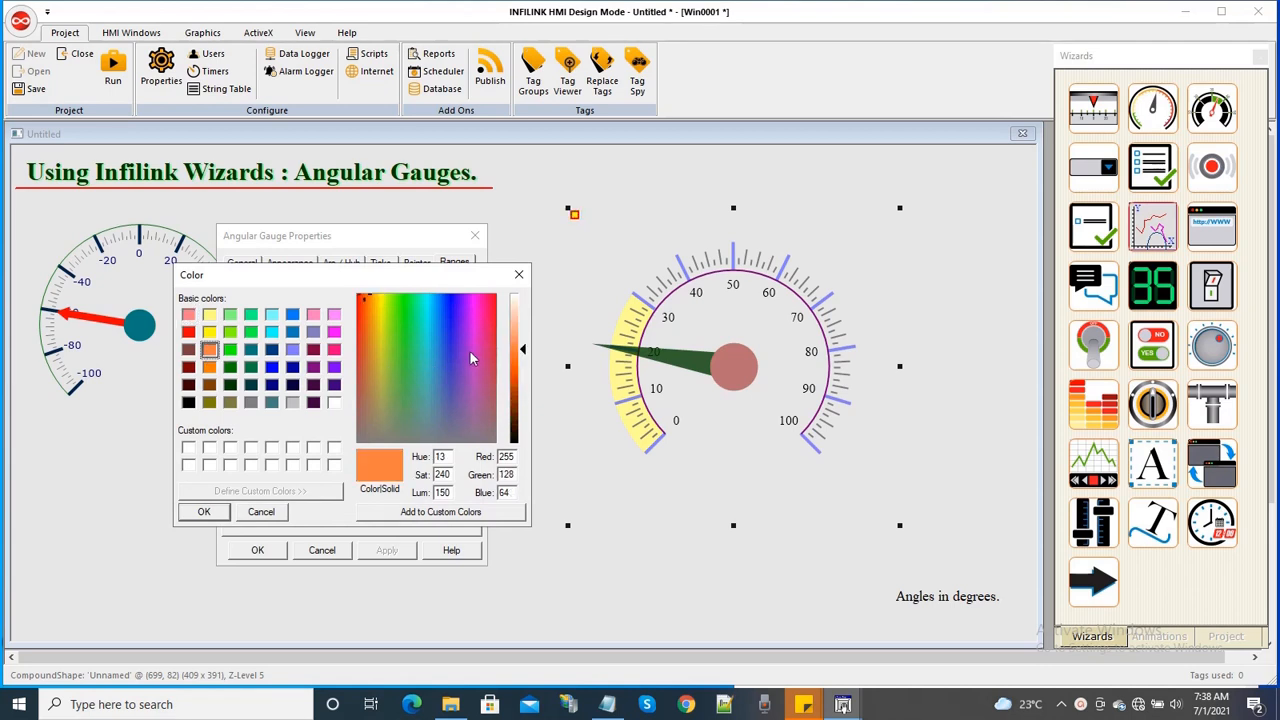
{"action": "left_click", "coordinate": [516, 338]}
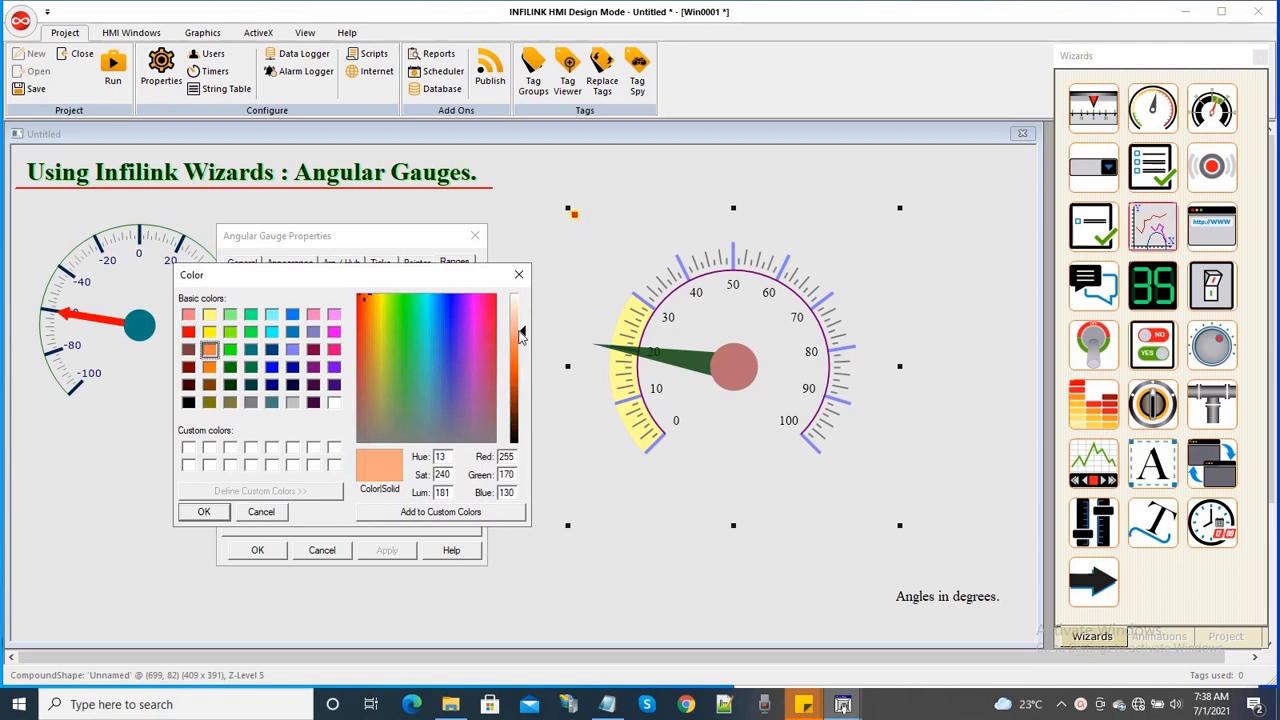
{"action": "left_click", "coordinate": [205, 511]}
{"action": "left_click", "coordinate": [387, 551]}
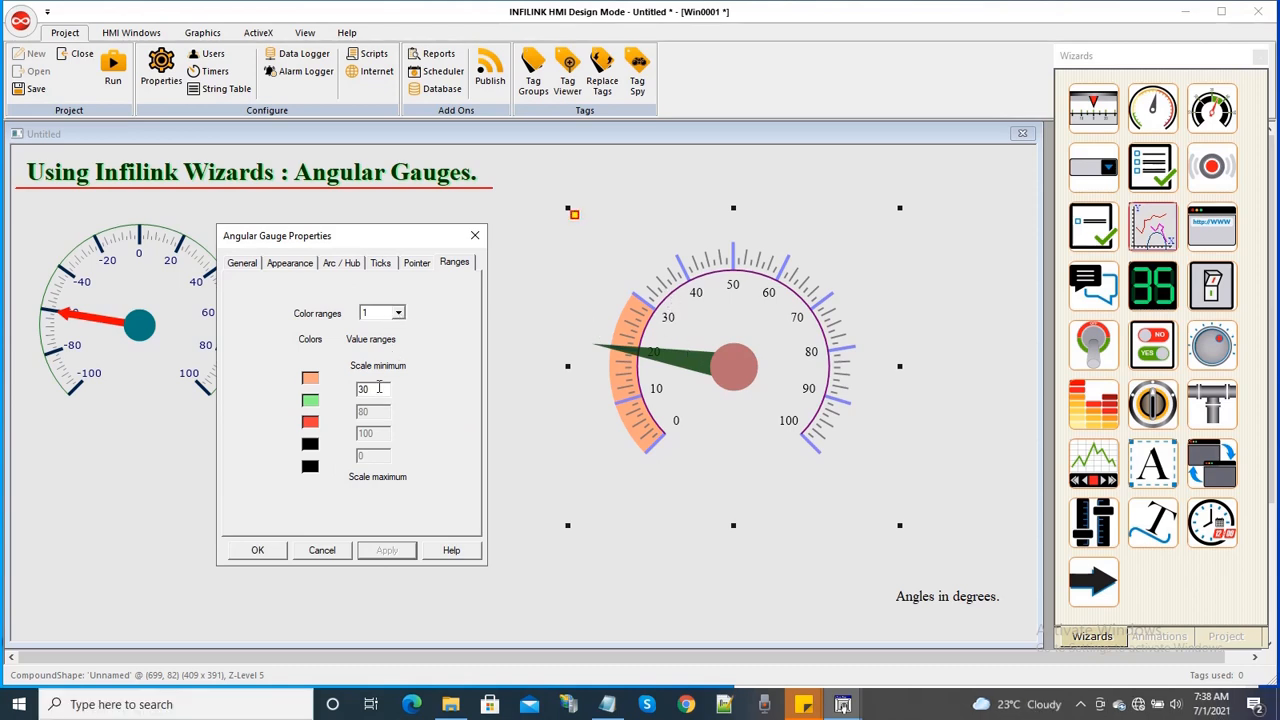
Step: Try an end value of 35 for the first color range and apply it
{"action": "key", "text": "BackSpace"}
{"action": "type", "text": "5"}
{"action": "left_click", "coordinate": [396, 551]}
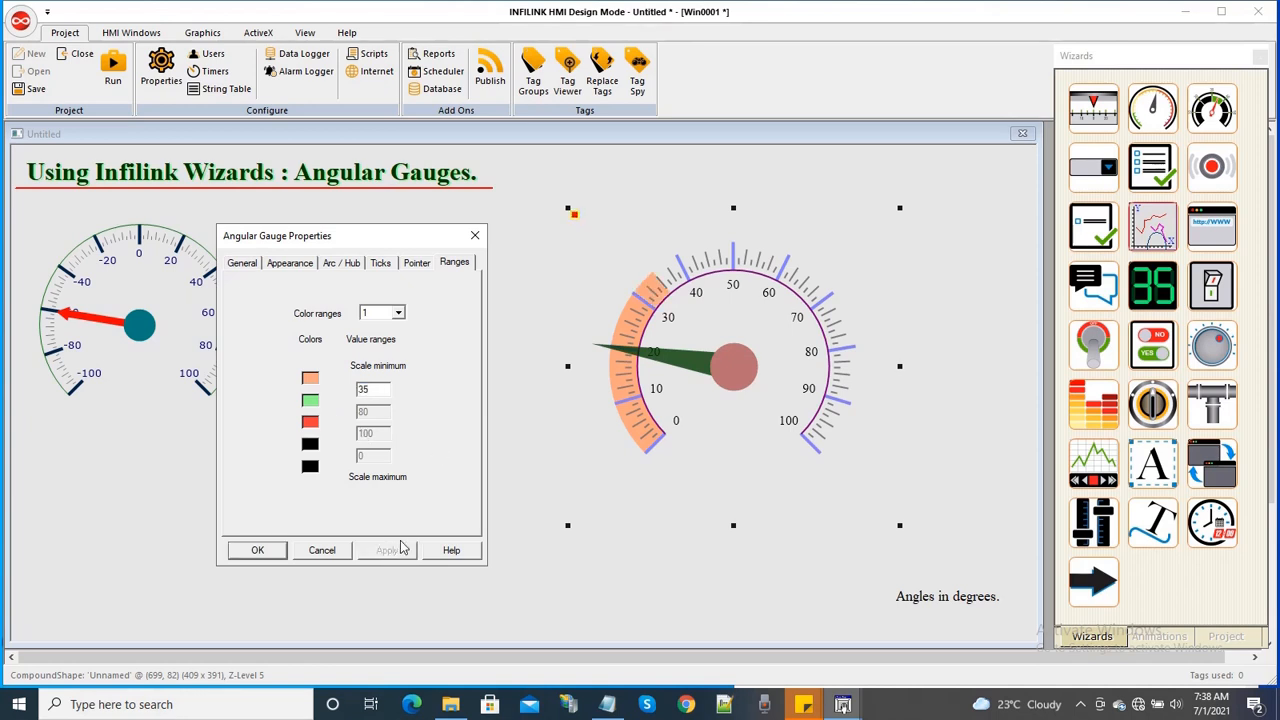
Step: Set the first color range's end value to 25 and apply it
{"action": "double_click", "coordinate": [366, 389]}
{"action": "type", "text": "25"}
{"action": "left_click", "coordinate": [386, 549]}
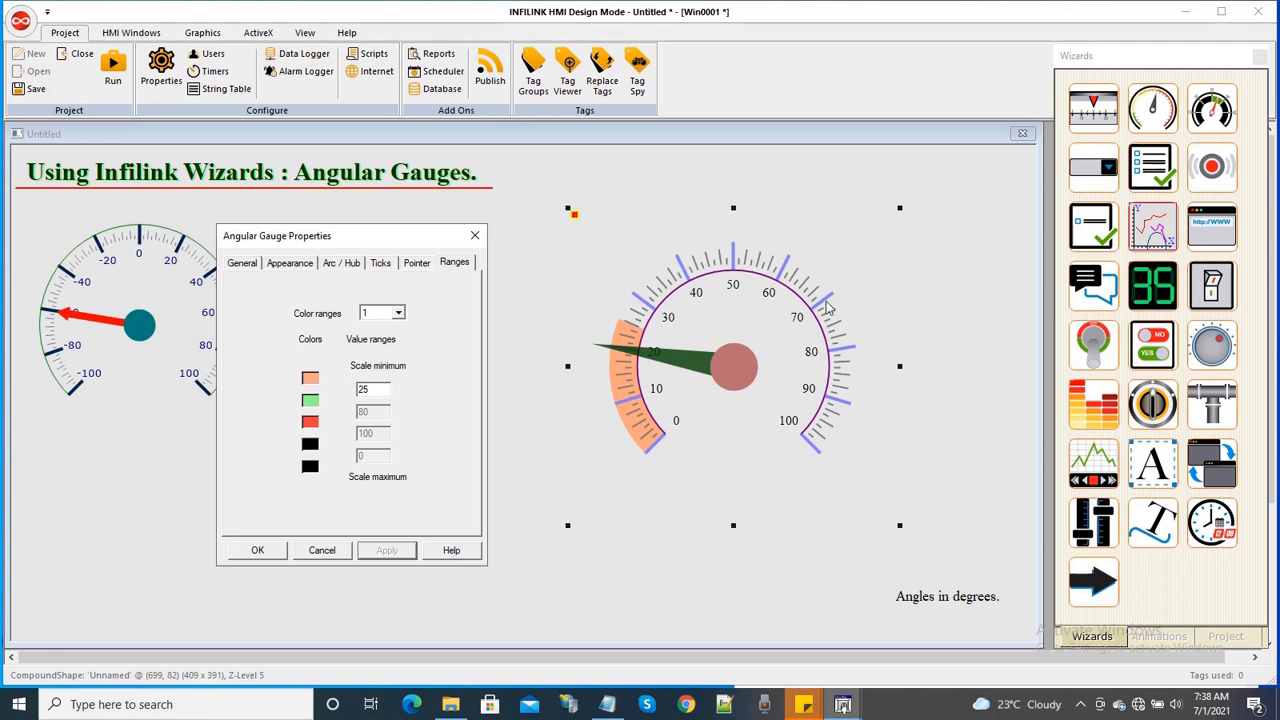
Step: Raise the number of color ranges to 2 and to 3, applying each setting, and accept the gauge properties
{"action": "left_click", "coordinate": [397, 313]}
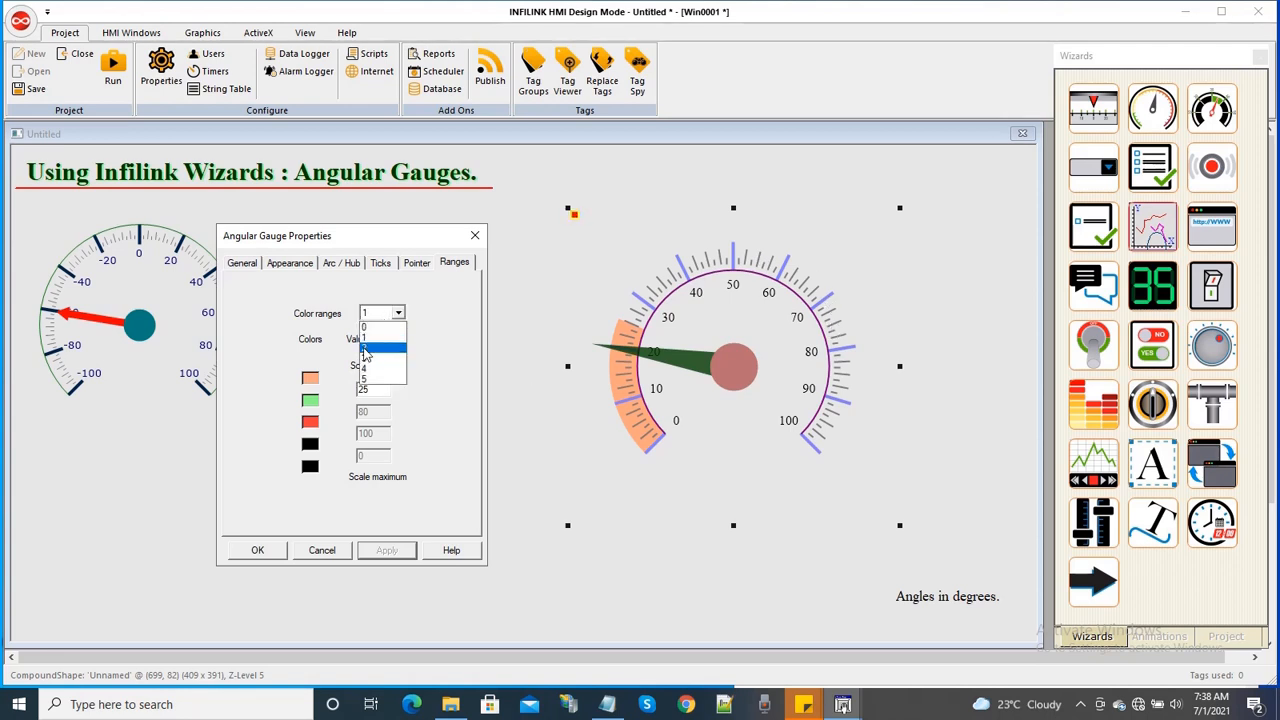
{"action": "left_click", "coordinate": [369, 348]}
{"action": "left_click", "coordinate": [385, 553]}
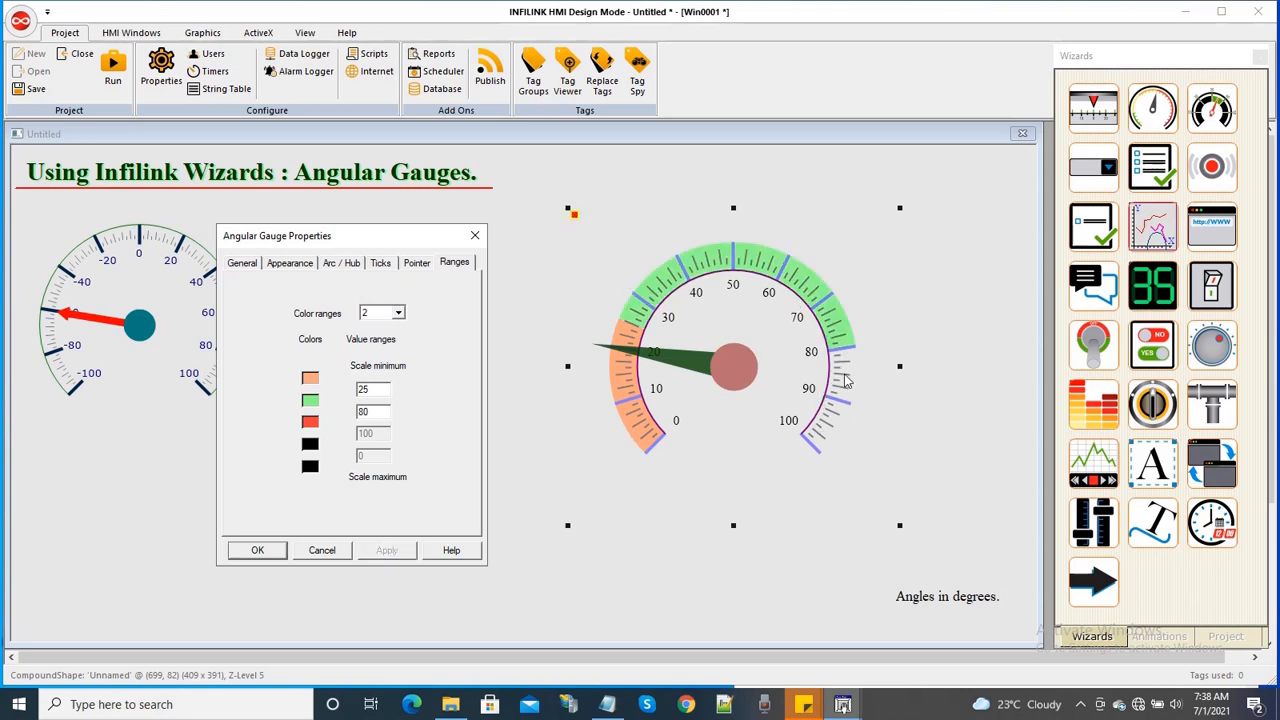
{"action": "left_click", "coordinate": [378, 316]}
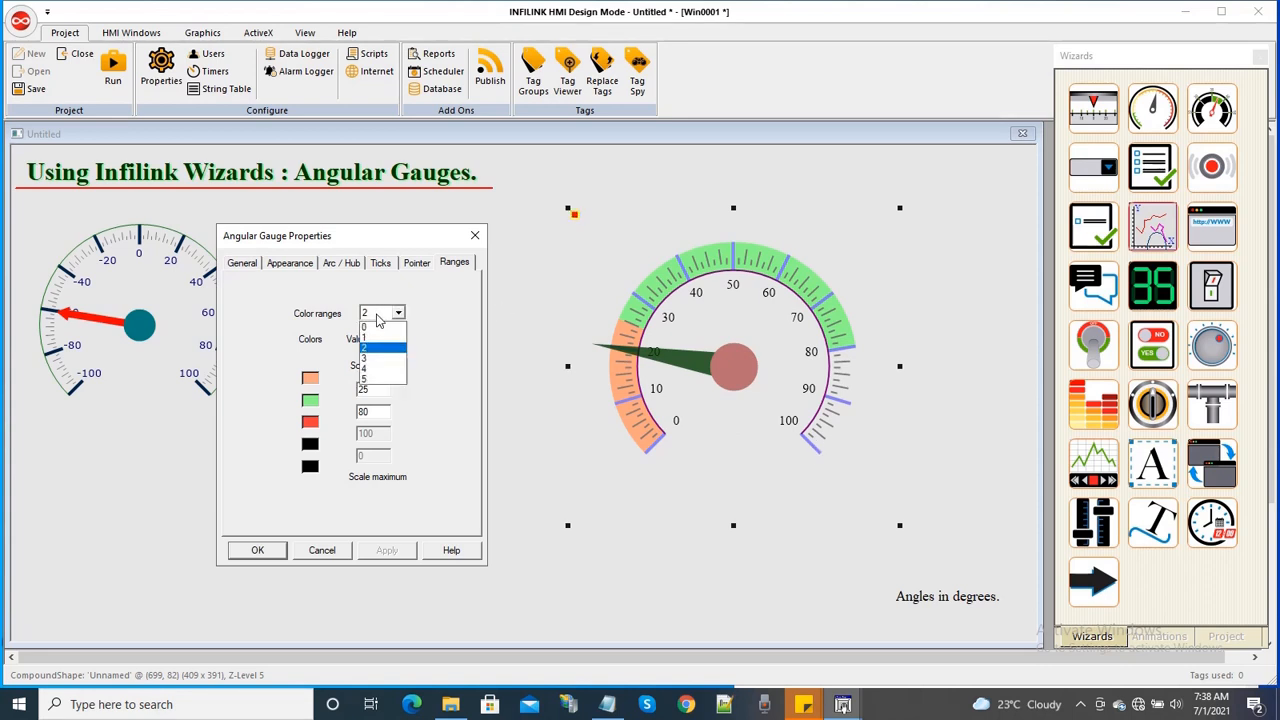
{"action": "left_click", "coordinate": [378, 357]}
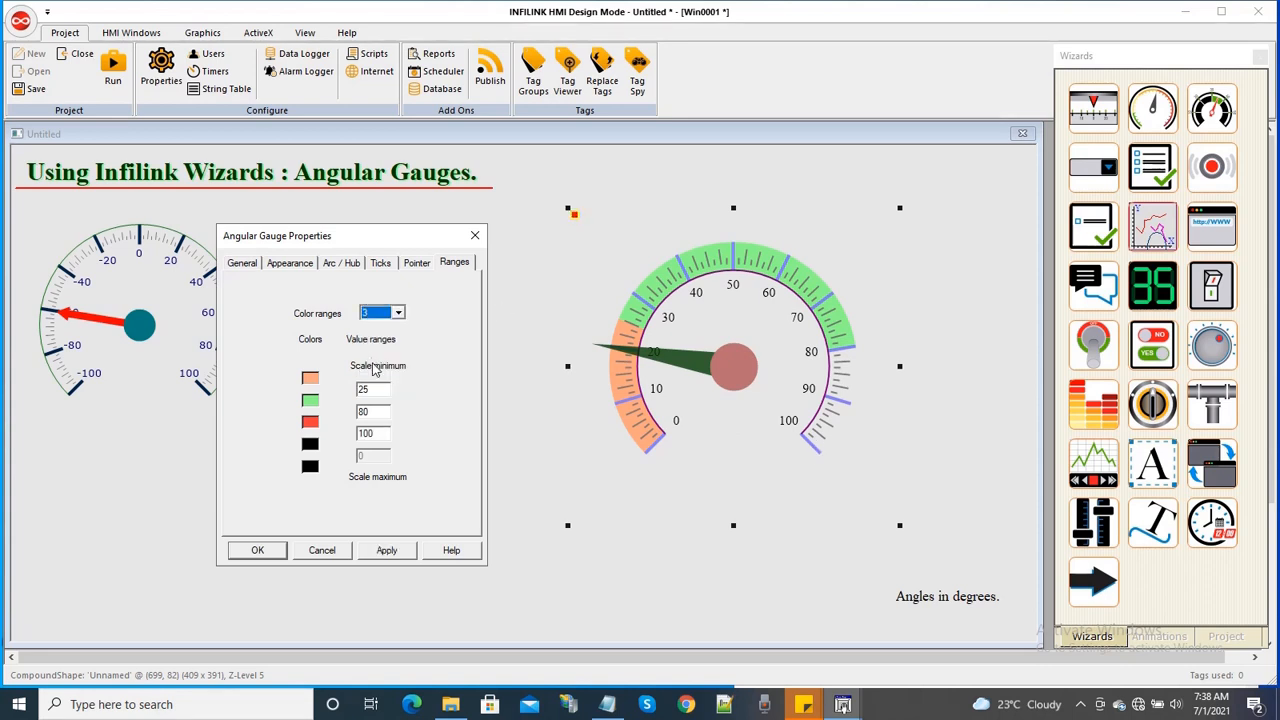
{"action": "left_click", "coordinate": [396, 547]}
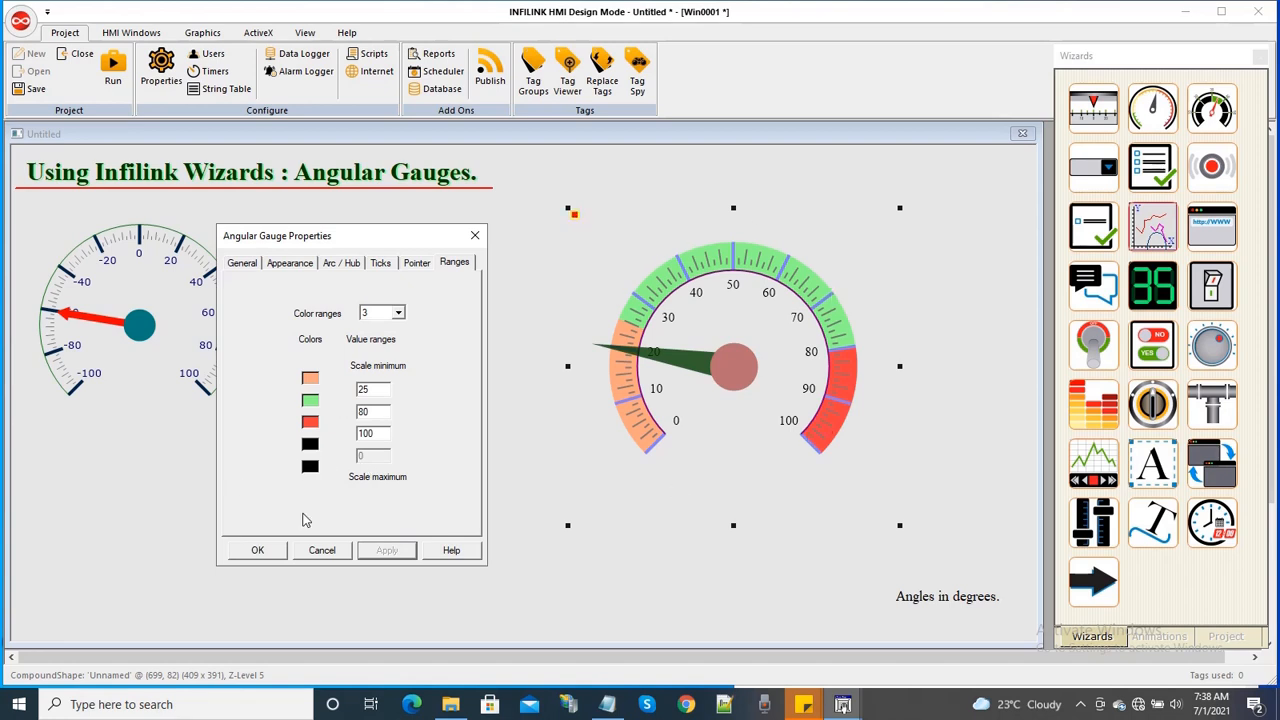
{"action": "left_click", "coordinate": [258, 553]}
{"action": "left_click", "coordinate": [258, 551]}
{"action": "left_click", "coordinate": [461, 427]}
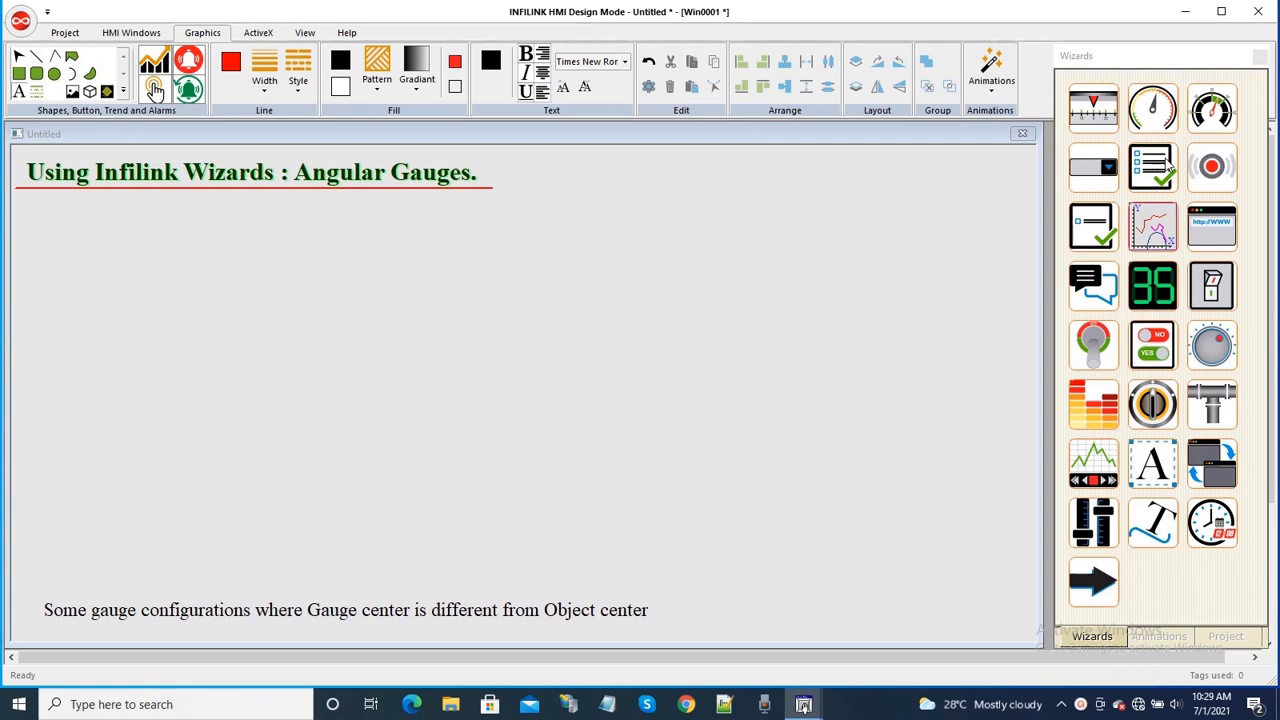
Step: Place an angular gauge about 234 x 215 below the page title and switch it to gauge design 15 of 22
{"action": "left_click", "coordinate": [1155, 107]}
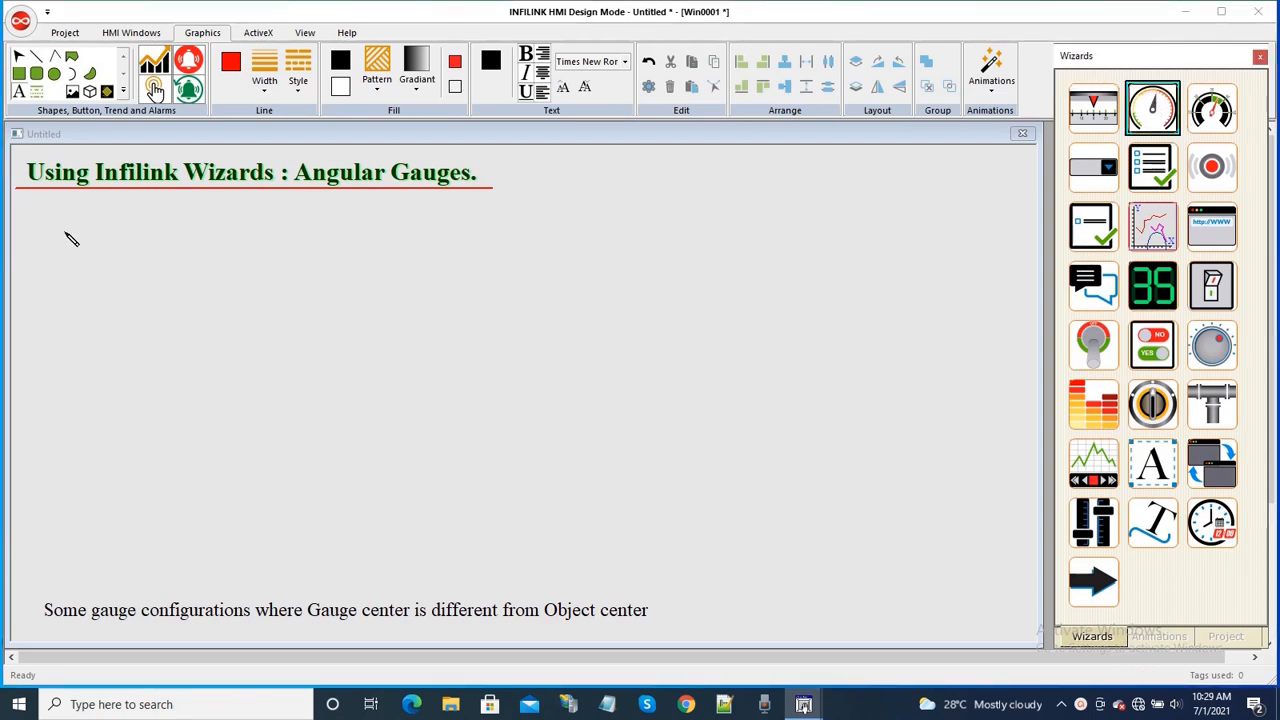
{"action": "mouse_move", "coordinate": [64, 231]}
{"action": "left_mouse_down"}
{"action": "mouse_move", "coordinate": [214, 346]}
{"action": "mouse_move", "coordinate": [258, 410]}
{"action": "left_mouse_up"}
{"action": "right_click", "coordinate": [207, 341]}
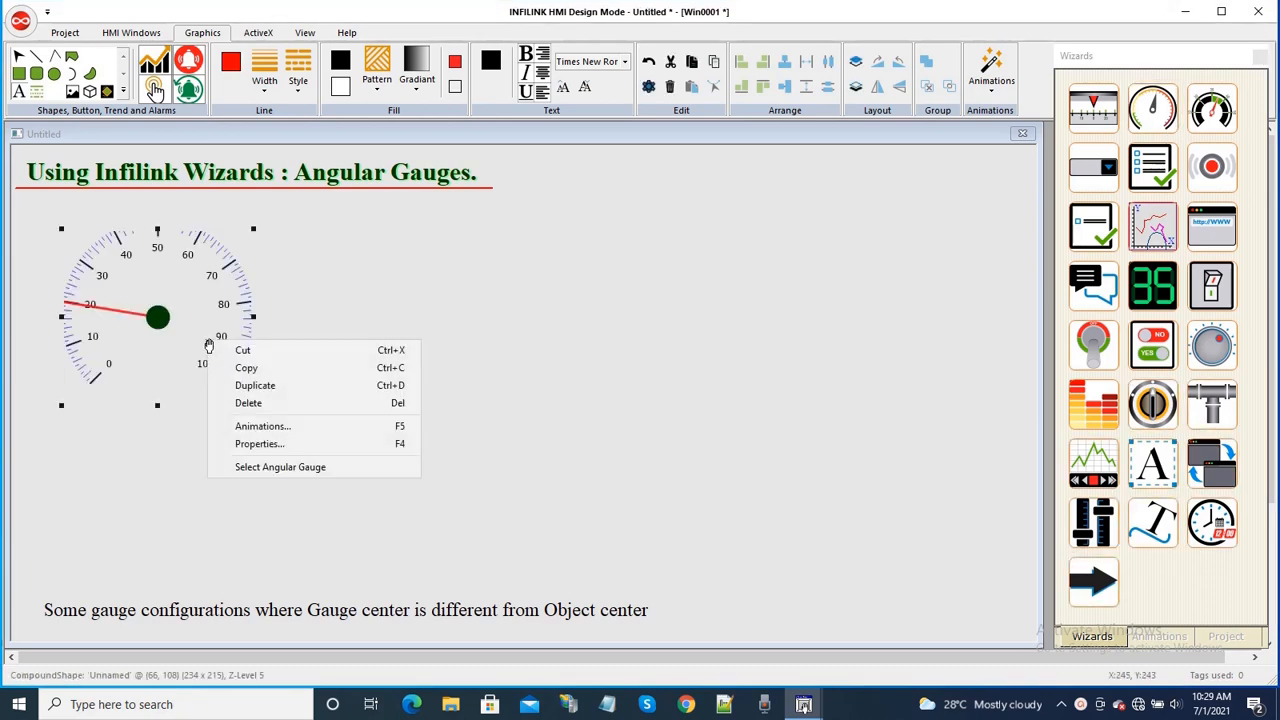
{"action": "left_click", "coordinate": [266, 467]}
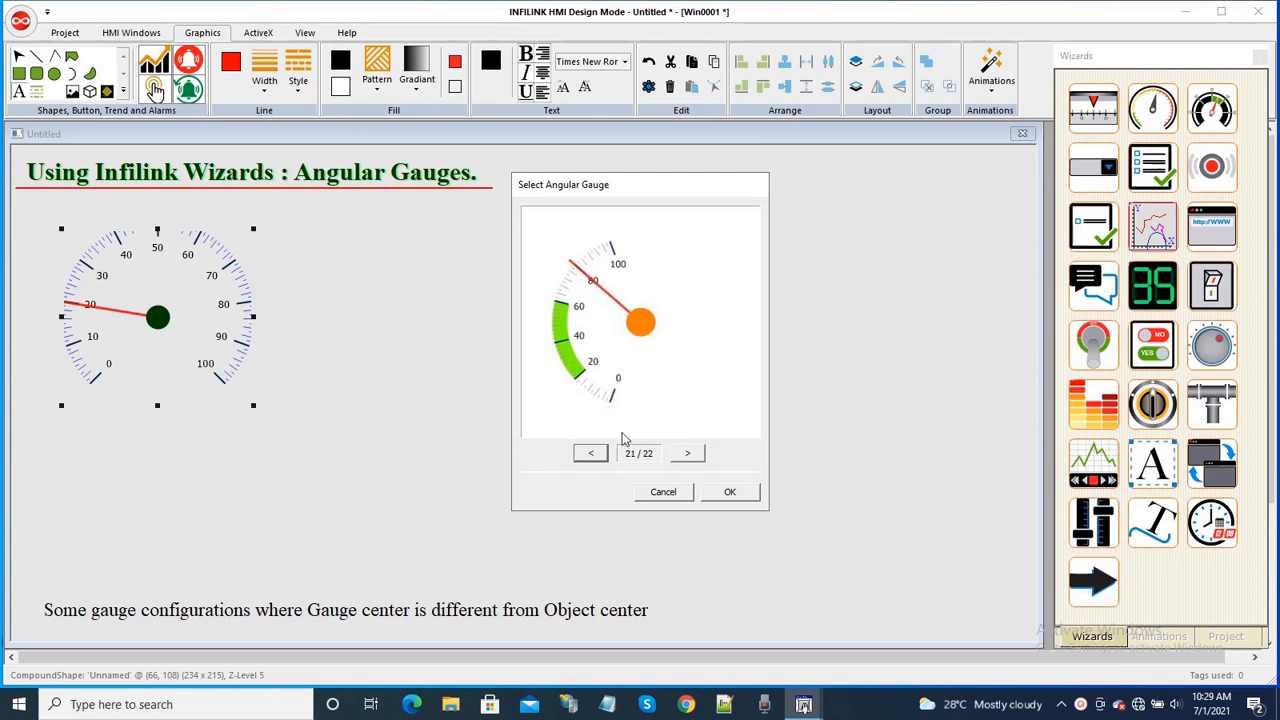
{"action": "left_click", "coordinate": [590, 454]}
{"action": "left_click", "coordinate": [590, 455]}
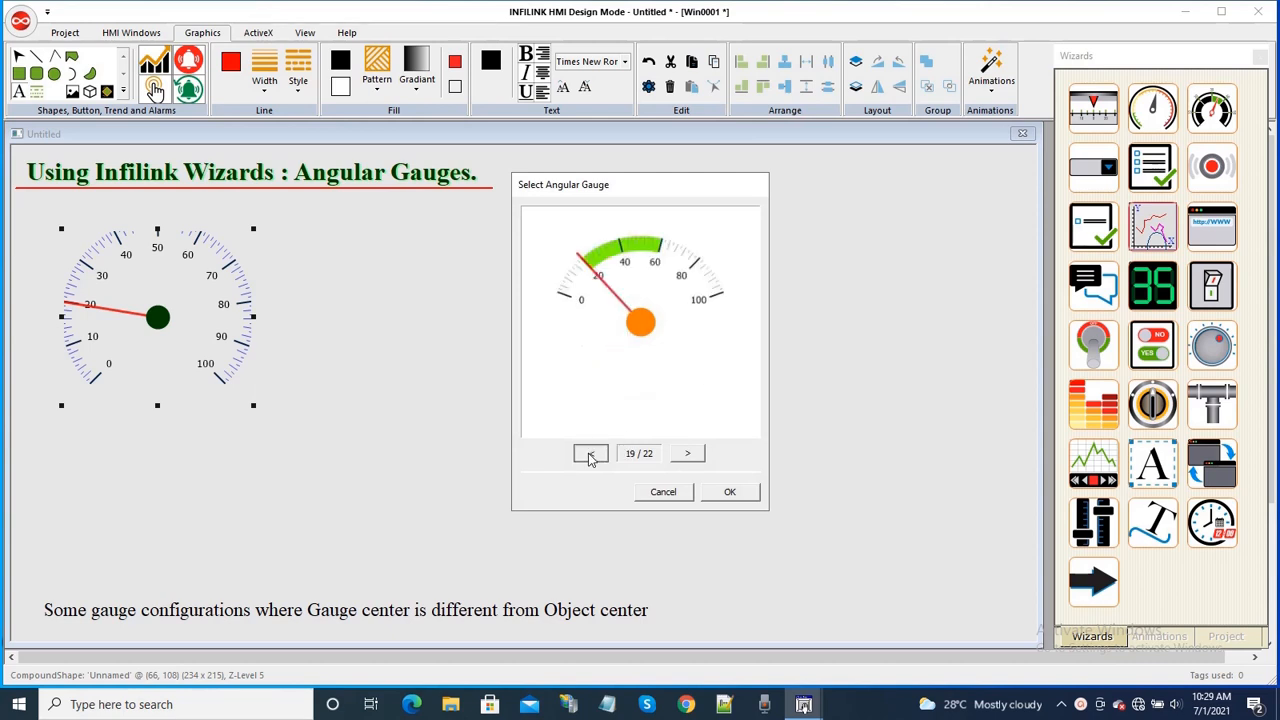
{"action": "left_click", "coordinate": [590, 455]}
{"action": "left_click", "coordinate": [590, 455]}
{"action": "left_click", "coordinate": [590, 455]}
{"action": "left_click", "coordinate": [590, 455]}
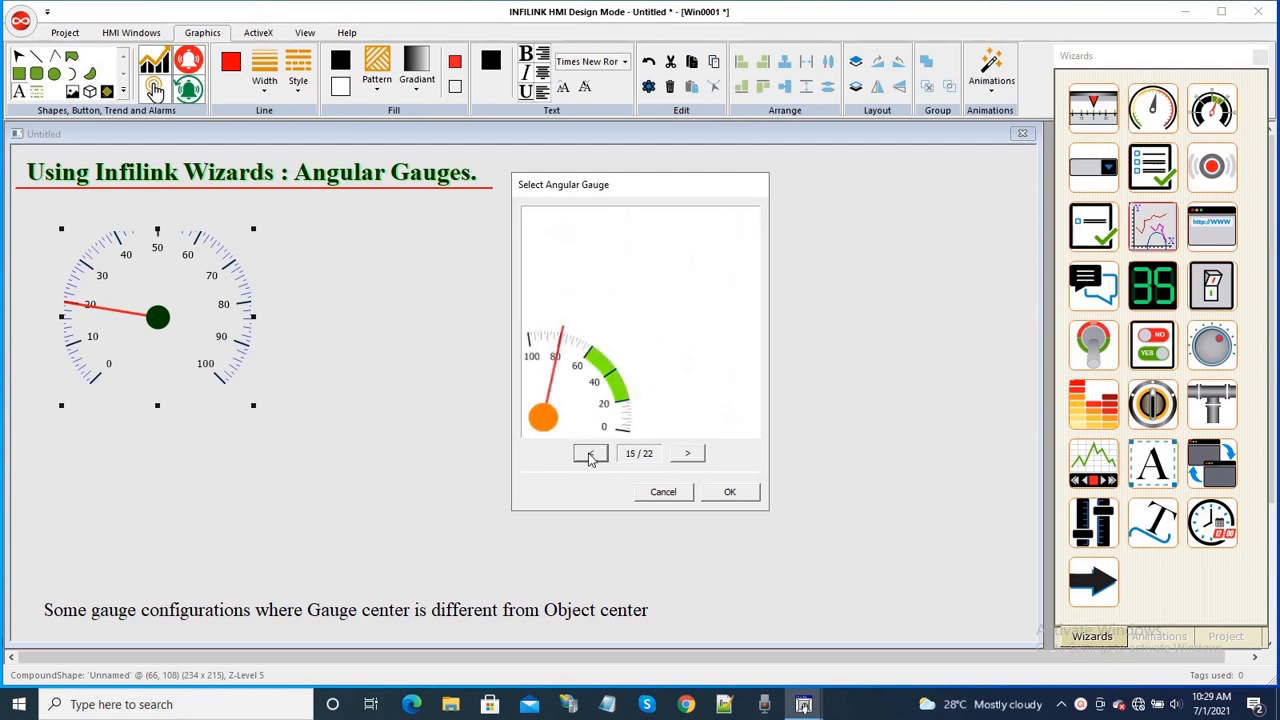
{"action": "left_click", "coordinate": [731, 492]}
Step: Shrink the gauge to about 187 x 172 and move it to about (51, 90) under the title
{"action": "left_click_drag", "start_coordinate": [253, 230], "coordinate": [216, 263]}
{"action": "left_click_drag", "start_coordinate": [152, 340], "coordinate": [140, 290]}
Step: Review the gauge's arc and hub properties, try reselecting the Left bottom hub position, and close without saving
{"action": "right_click", "coordinate": [140, 290]}
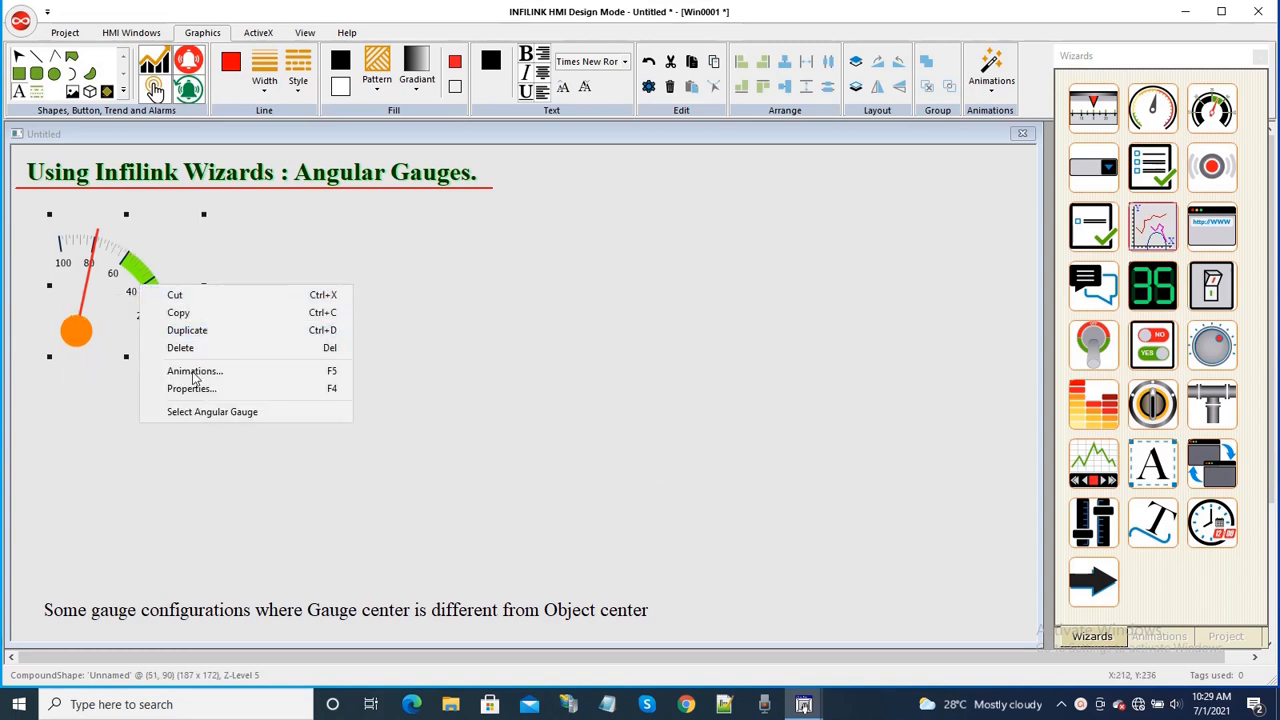
{"action": "left_click", "coordinate": [217, 390]}
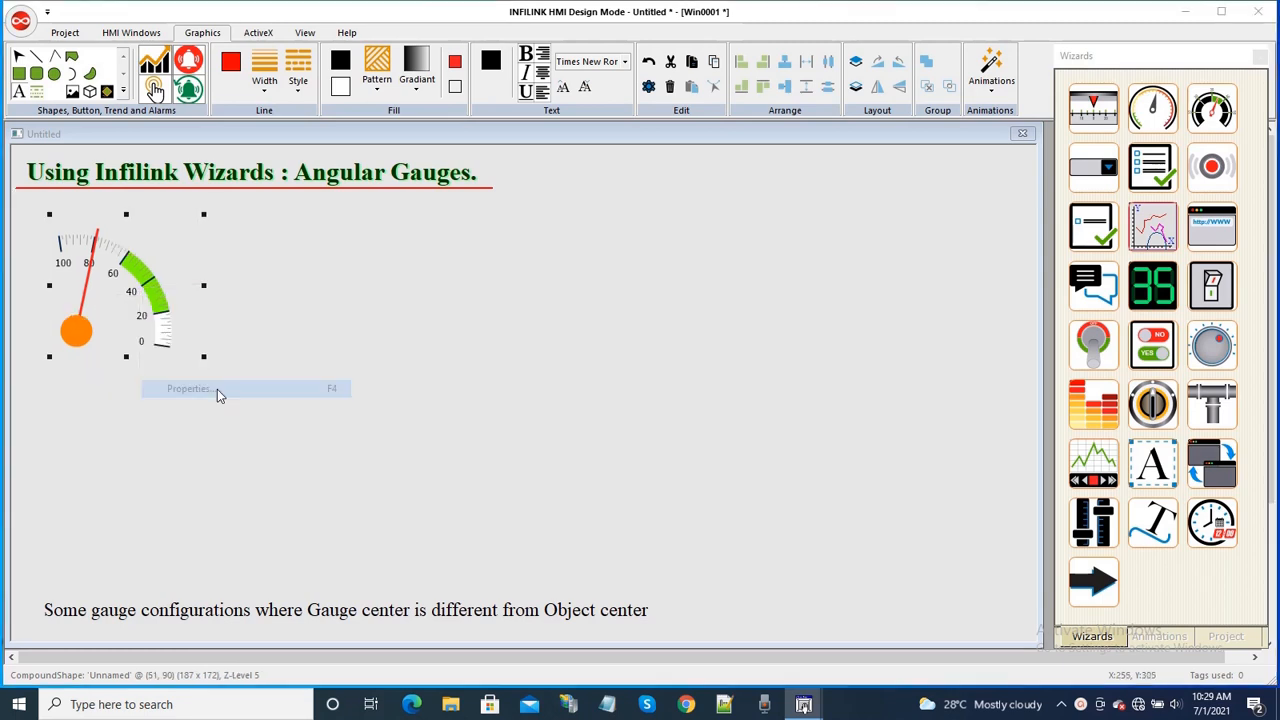
{"action": "left_click", "coordinate": [640, 210]}
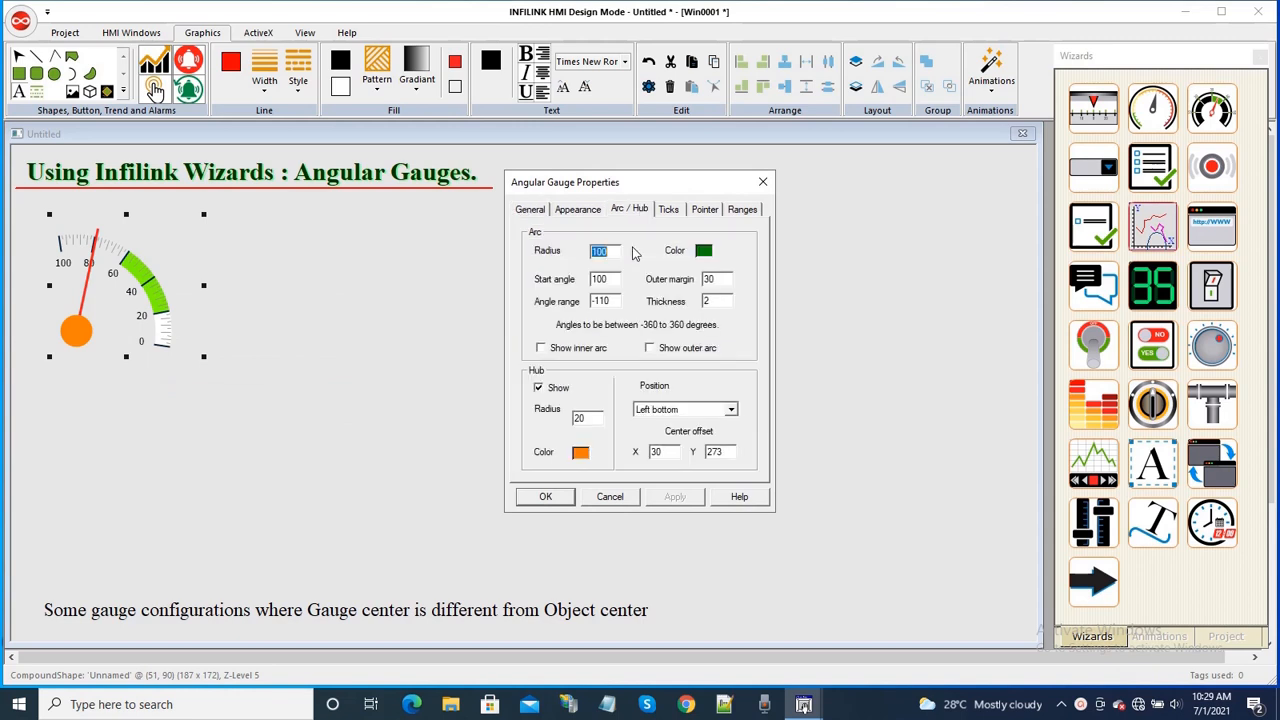
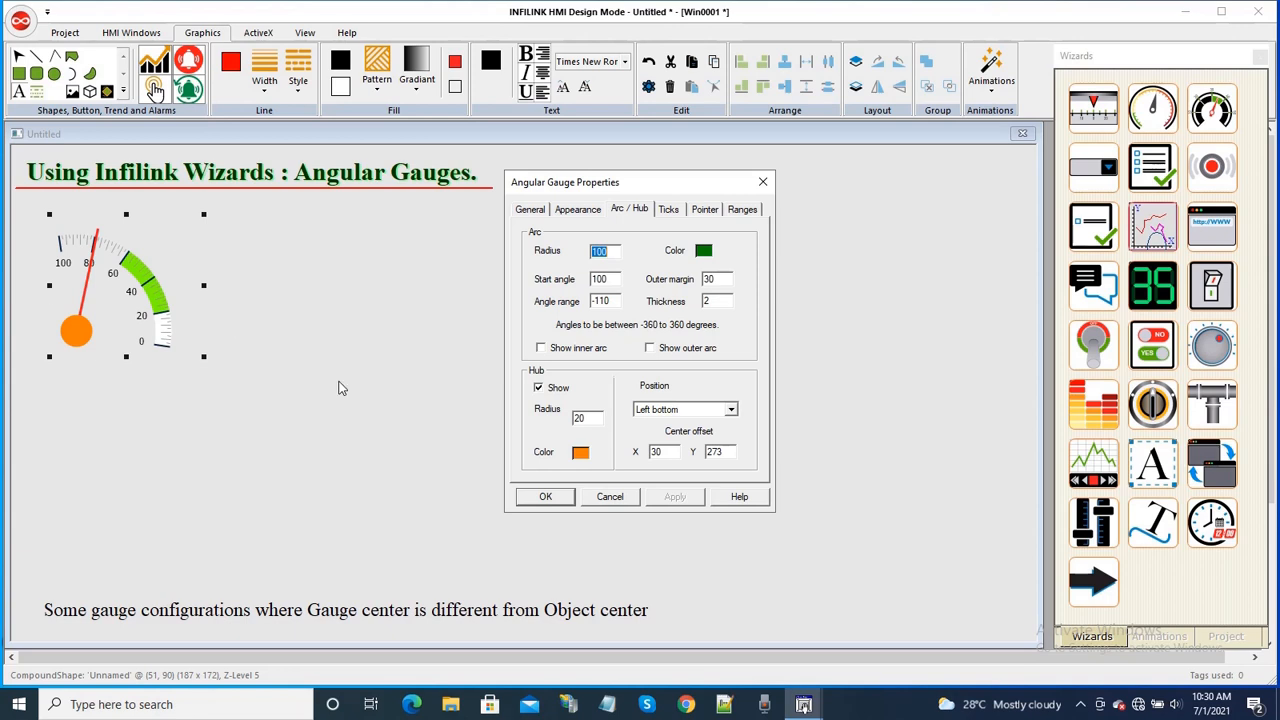
{"action": "left_click", "coordinate": [718, 410]}
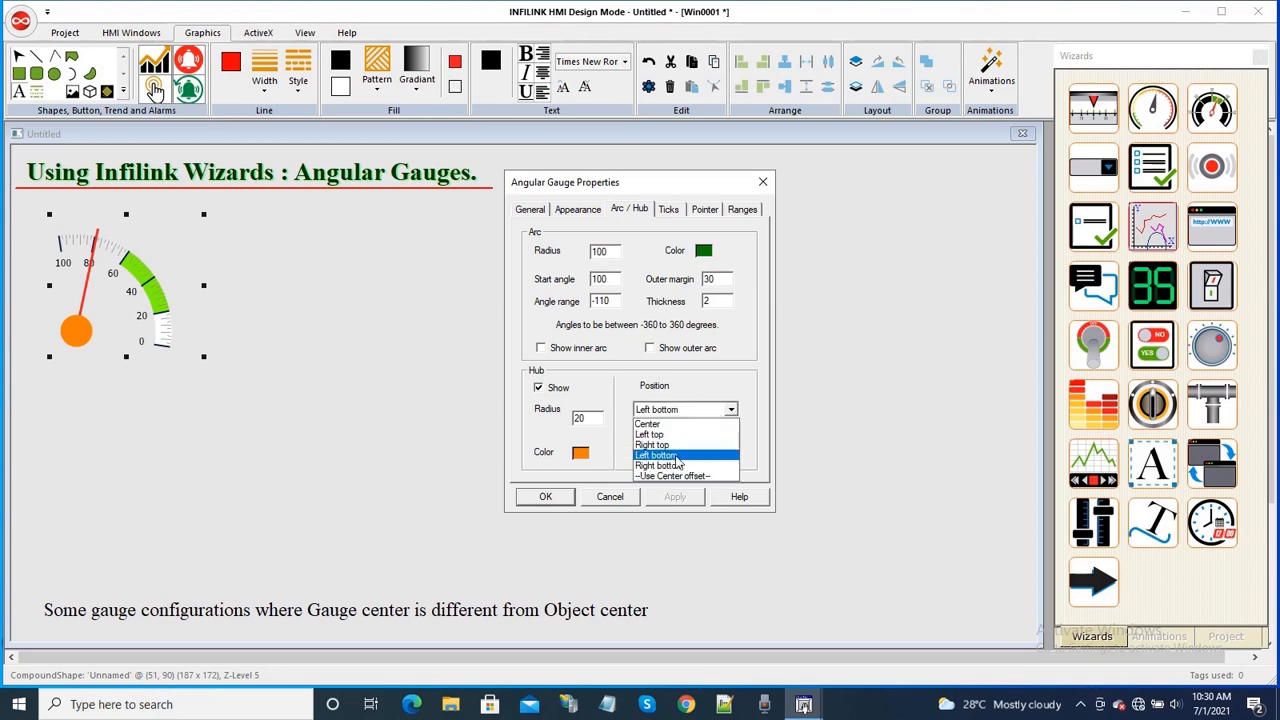
{"action": "left_click", "coordinate": [730, 456]}
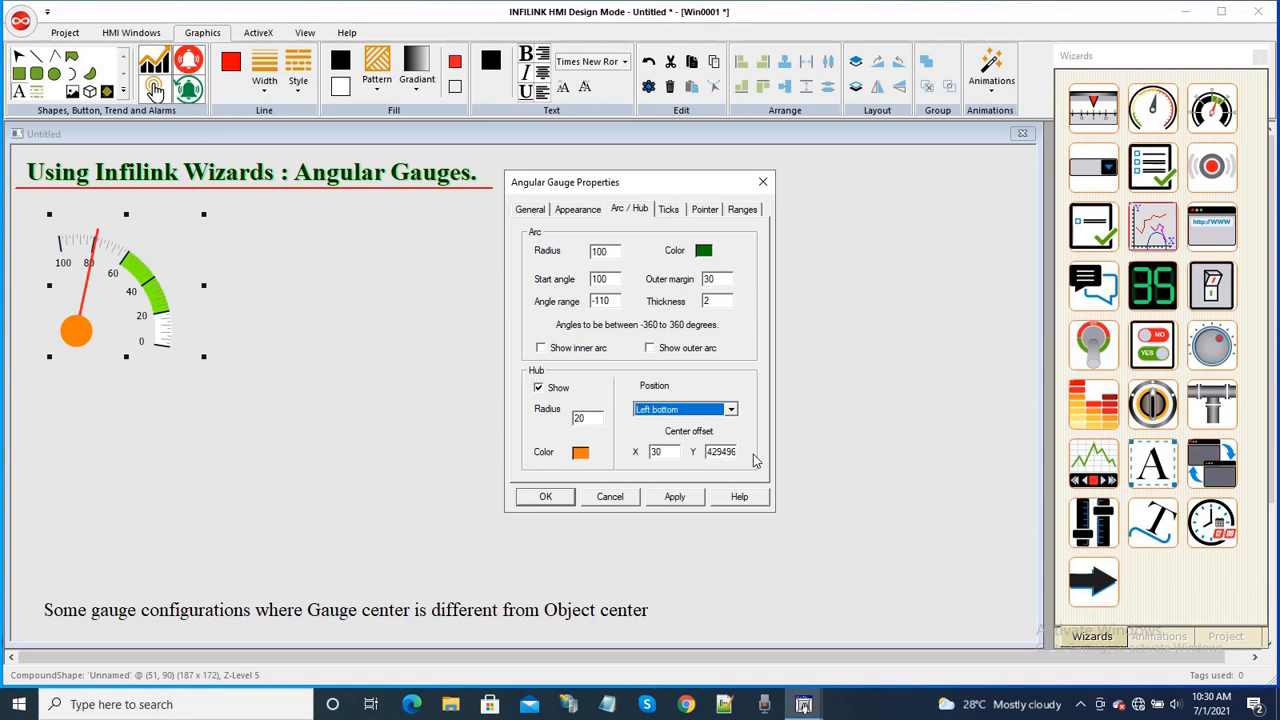
{"action": "left_click", "coordinate": [547, 497]}
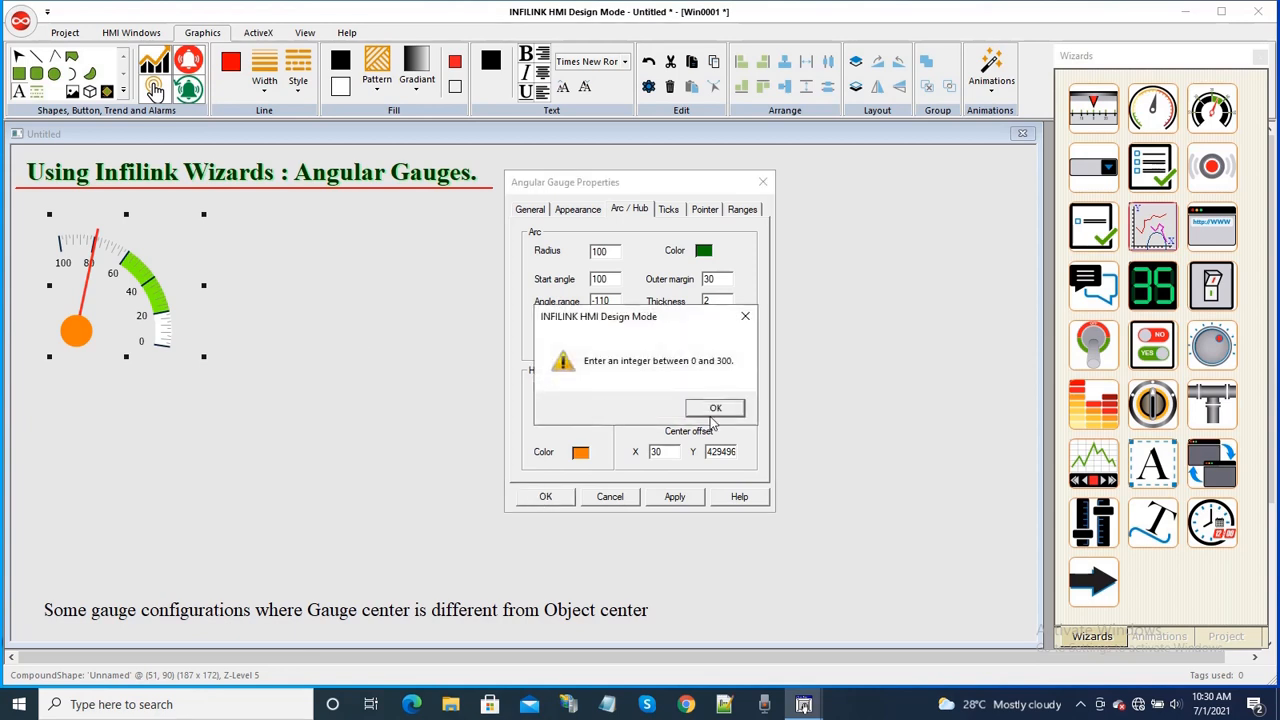
{"action": "left_click", "coordinate": [714, 408]}
{"action": "left_click", "coordinate": [621, 497]}
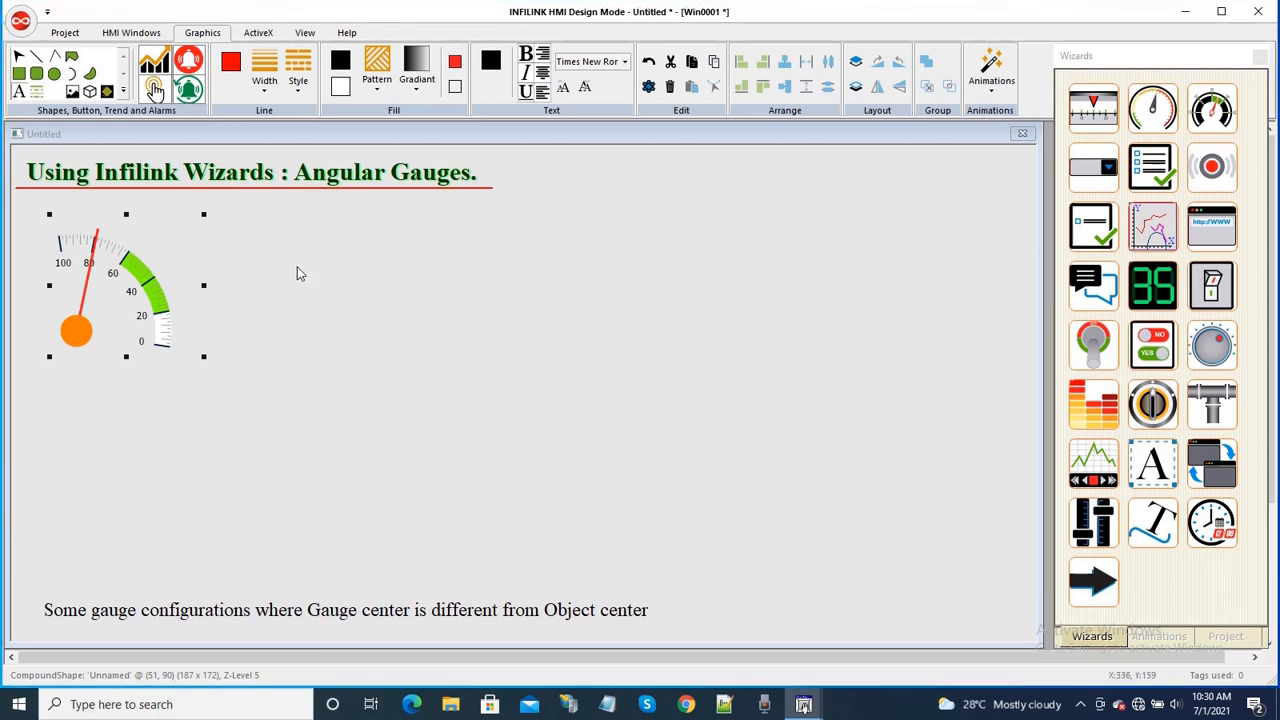
Step: Duplicate the gauge and place the copy below the original, at about (32, 333)
{"action": "left_click", "coordinate": [168, 292]}
{"action": "key", "text": "ctrl+d"}
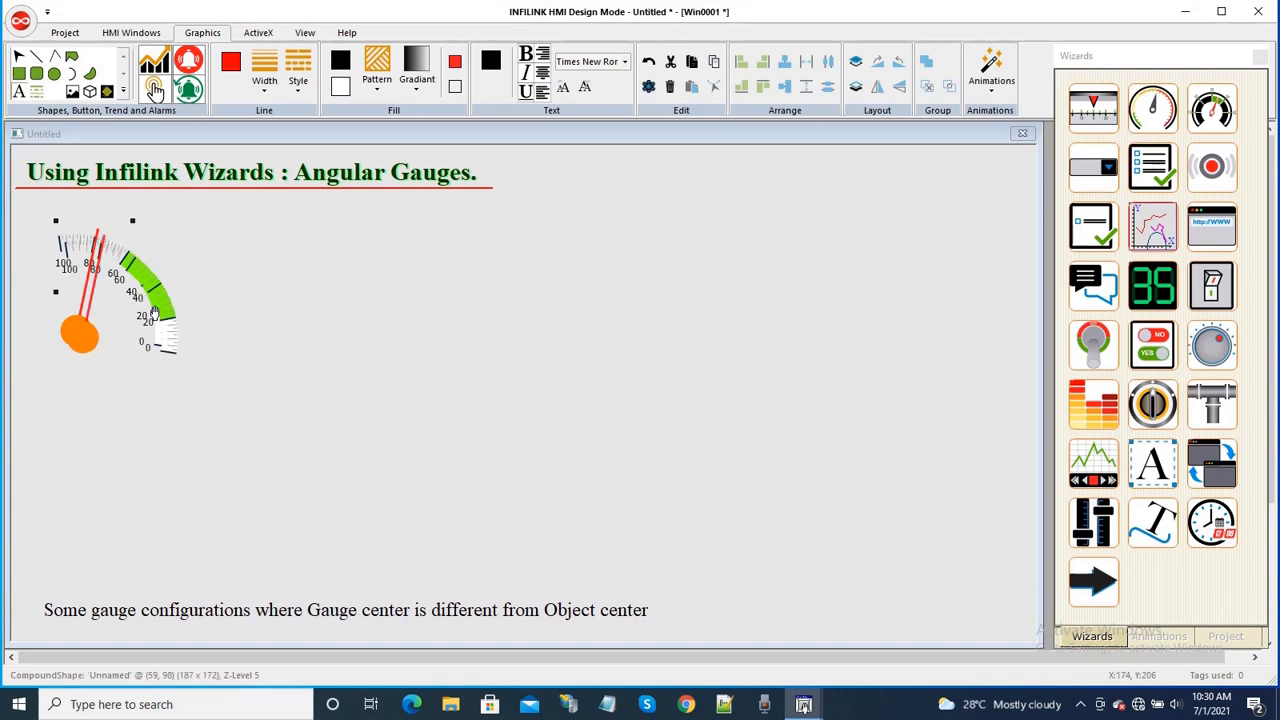
{"action": "left_click_drag", "start_coordinate": [149, 306], "coordinate": [133, 500]}
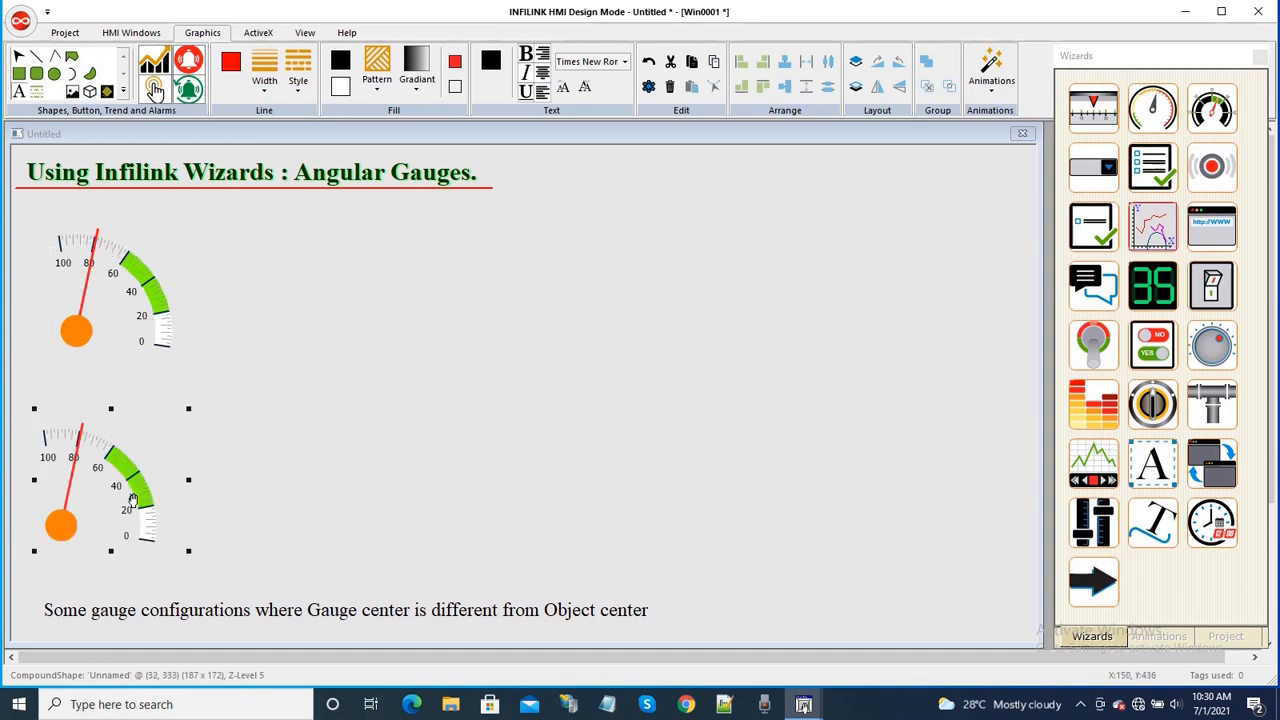
Step: Switch the lower gauge to the next gauge design, the quarter gauge with its hub at the upper left
{"action": "right_click", "coordinate": [133, 500]}
{"action": "left_click", "coordinate": [214, 620]}
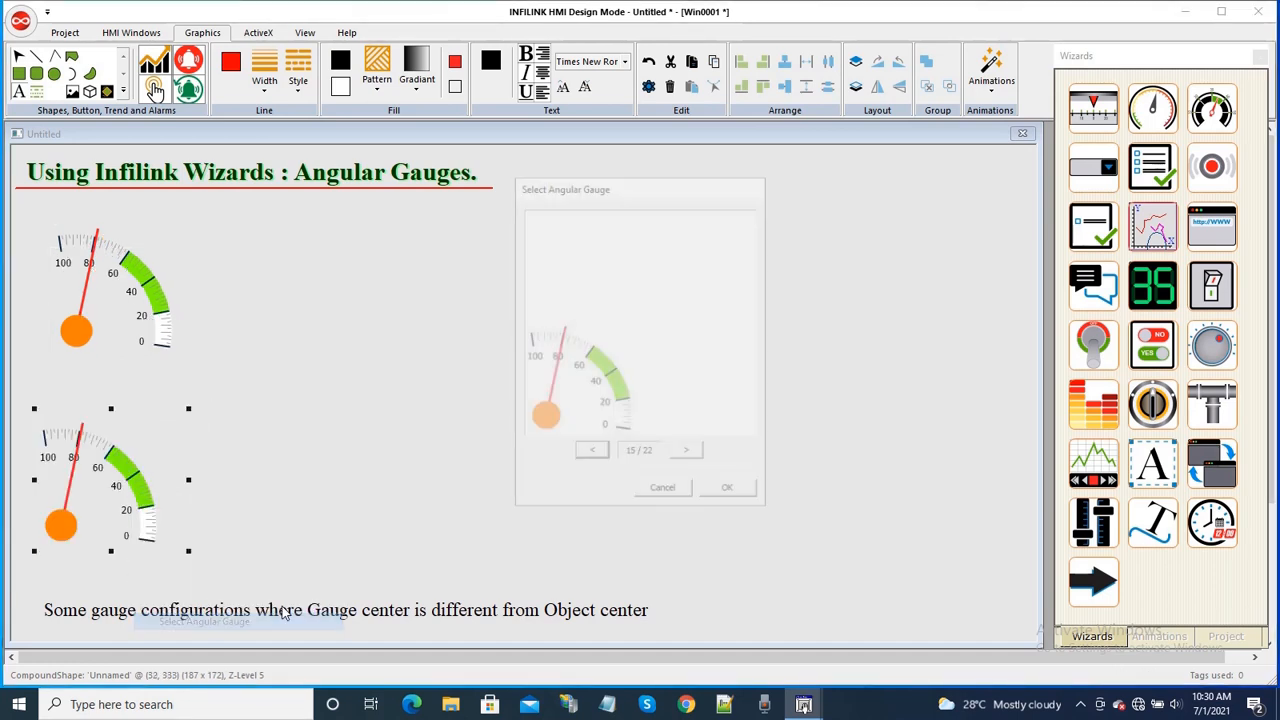
{"action": "left_click", "coordinate": [688, 455]}
{"action": "left_click", "coordinate": [729, 491]}
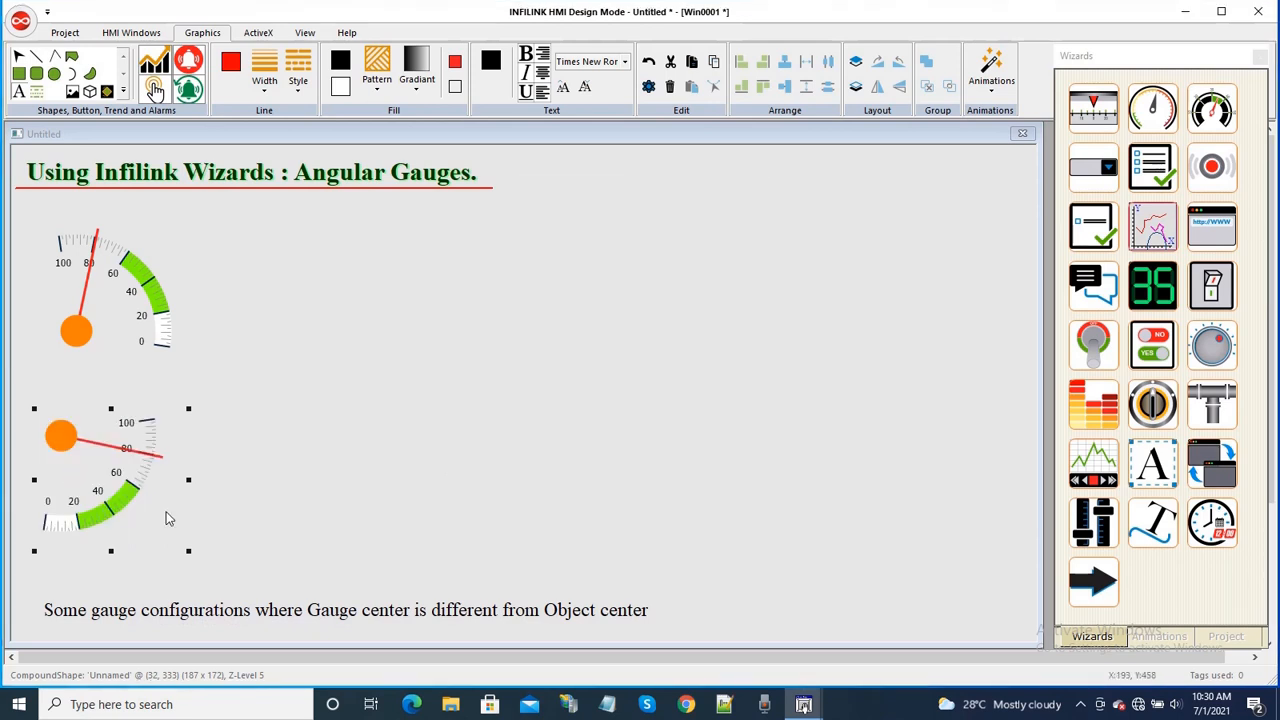
Step: Review the lower gauge's arc and hub properties and its hub position options, closing them without changes
{"action": "right_click", "coordinate": [129, 510]}
{"action": "left_click", "coordinate": [172, 606]}
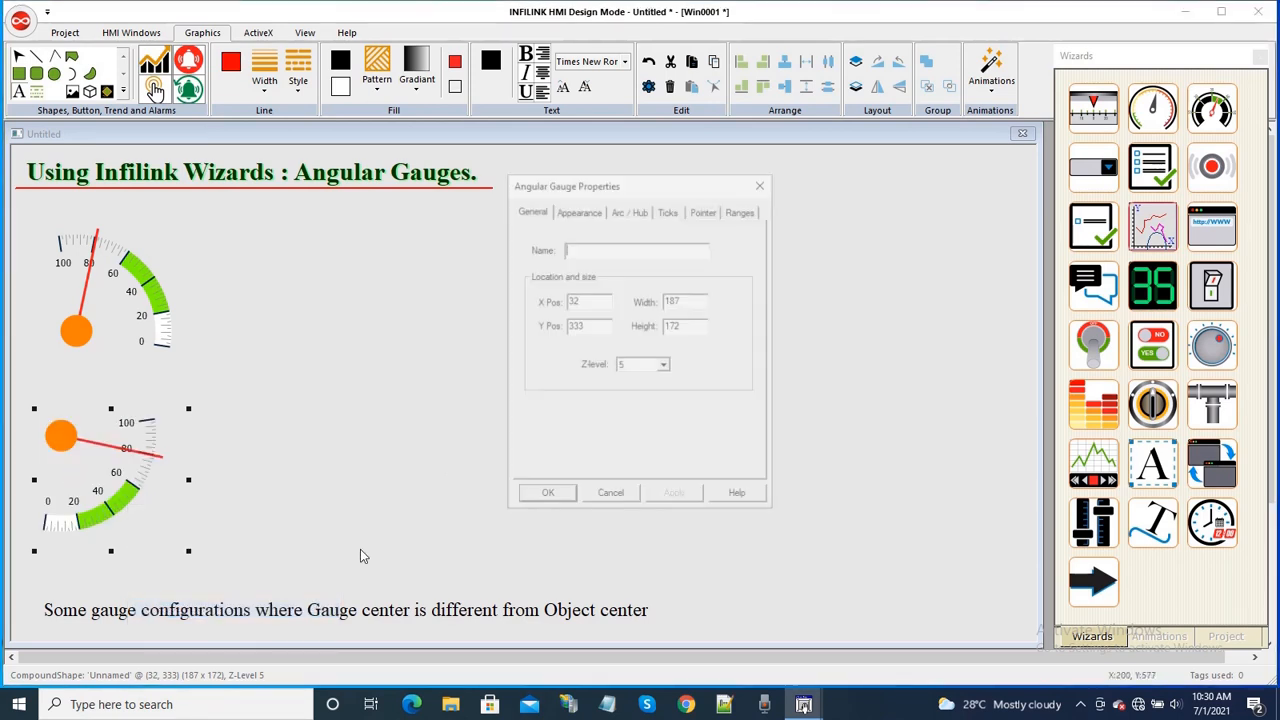
{"action": "left_click", "coordinate": [629, 212]}
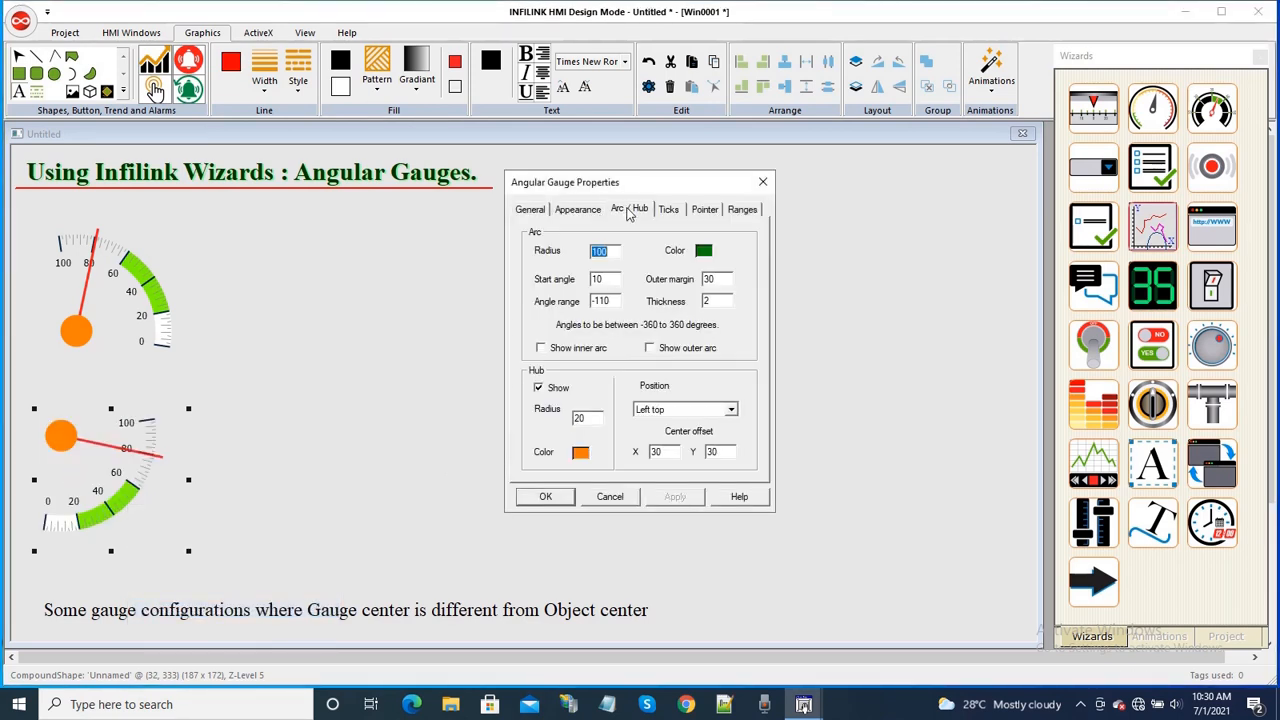
{"action": "left_click", "coordinate": [690, 411]}
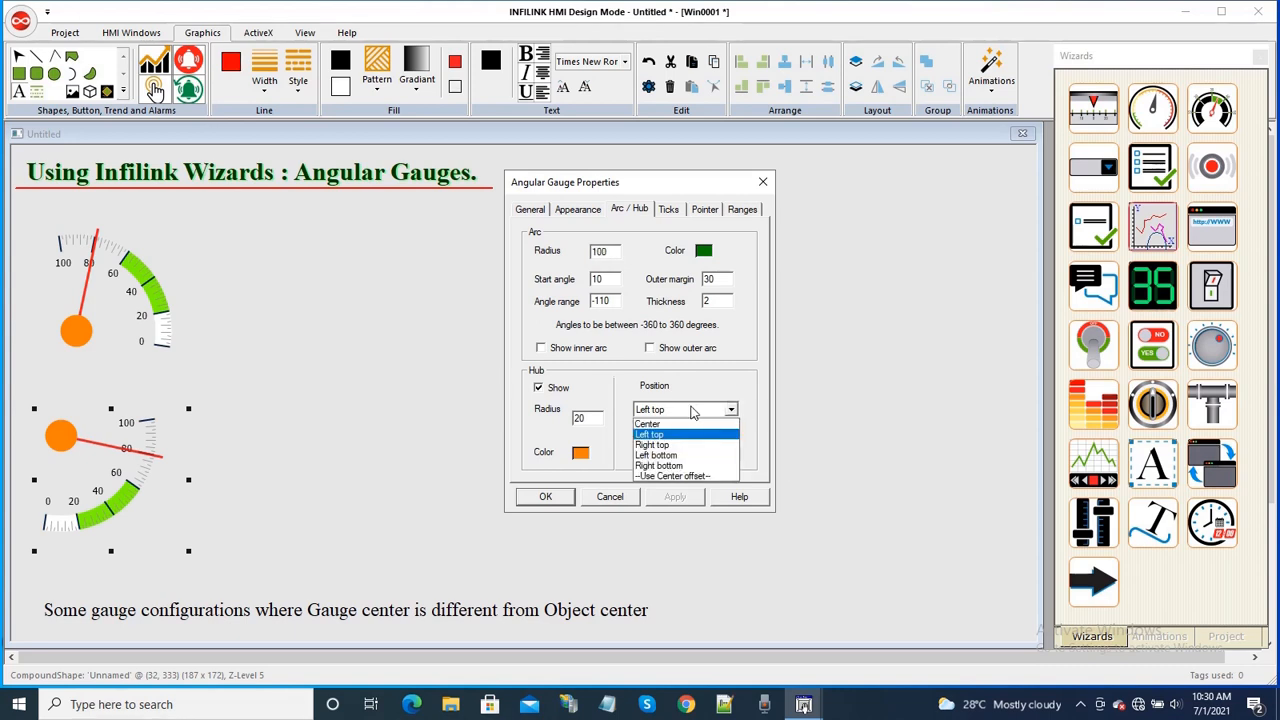
{"action": "left_click", "coordinate": [695, 412]}
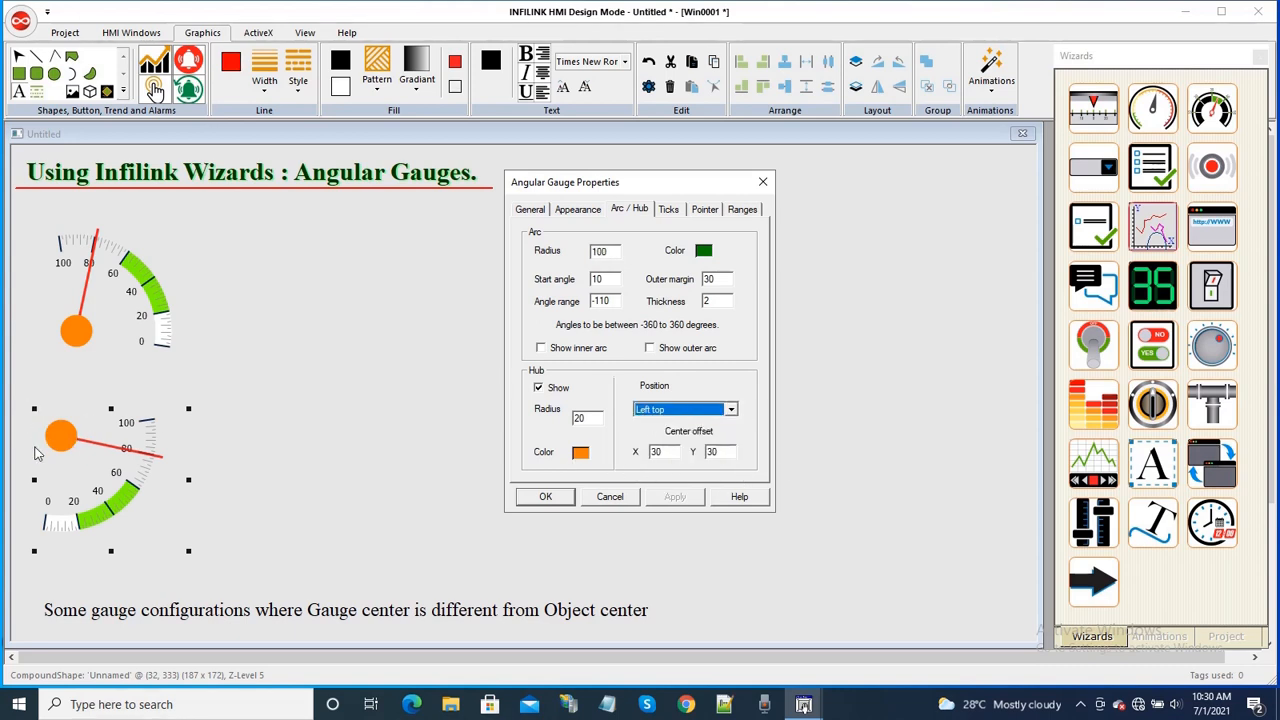
{"action": "left_click", "coordinate": [610, 497]}
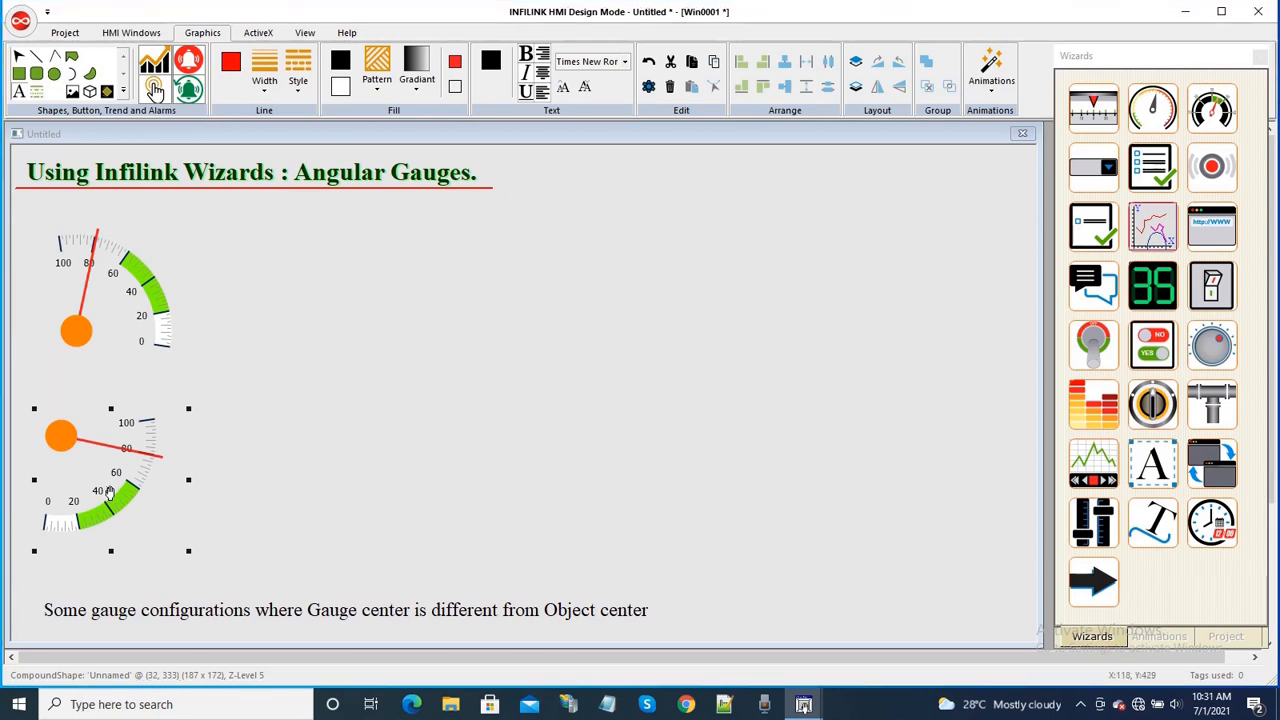
Step: Duplicate the lower gauge and place the copy beside the first gauge, at about (307, 98)
{"action": "left_click_drag", "start_coordinate": [110, 494], "coordinate": [331, 296]}
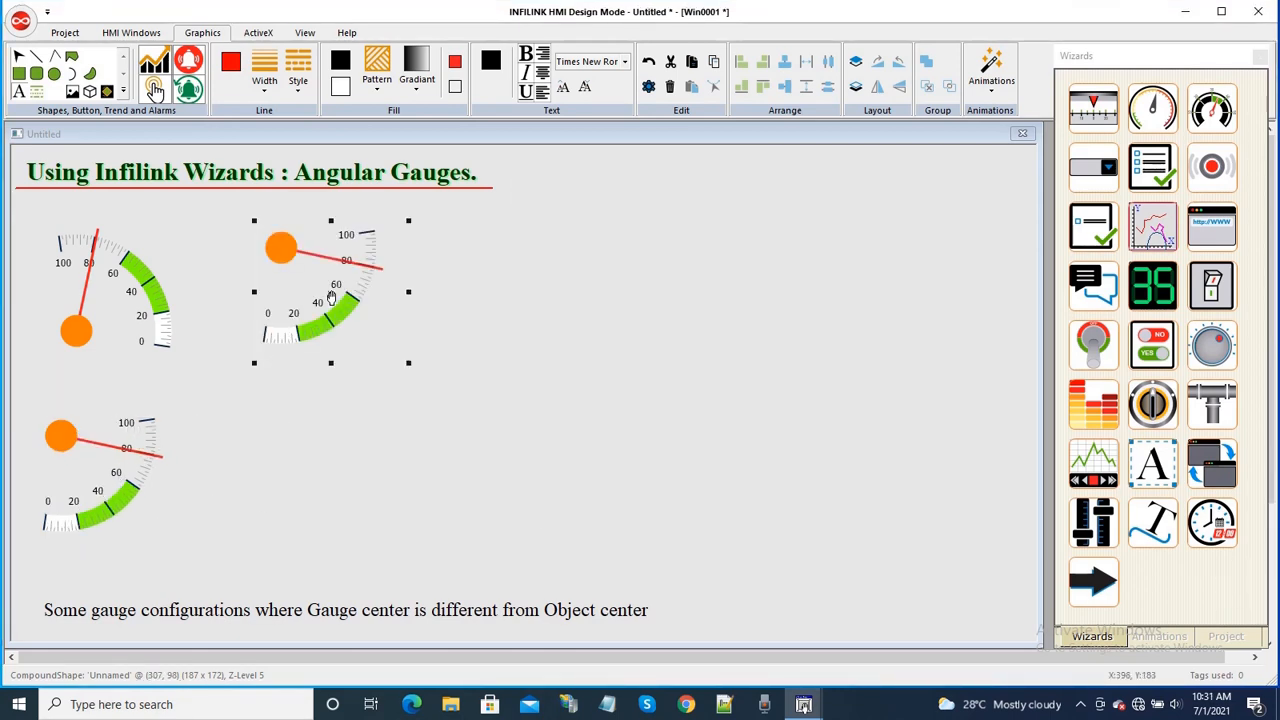
Step: Switch the upper gauge copy to the next design, the quarter gauge with its hub at the lower right, and move it to about (298, 108)
{"action": "right_click", "coordinate": [331, 295]}
{"action": "left_click", "coordinate": [392, 419]}
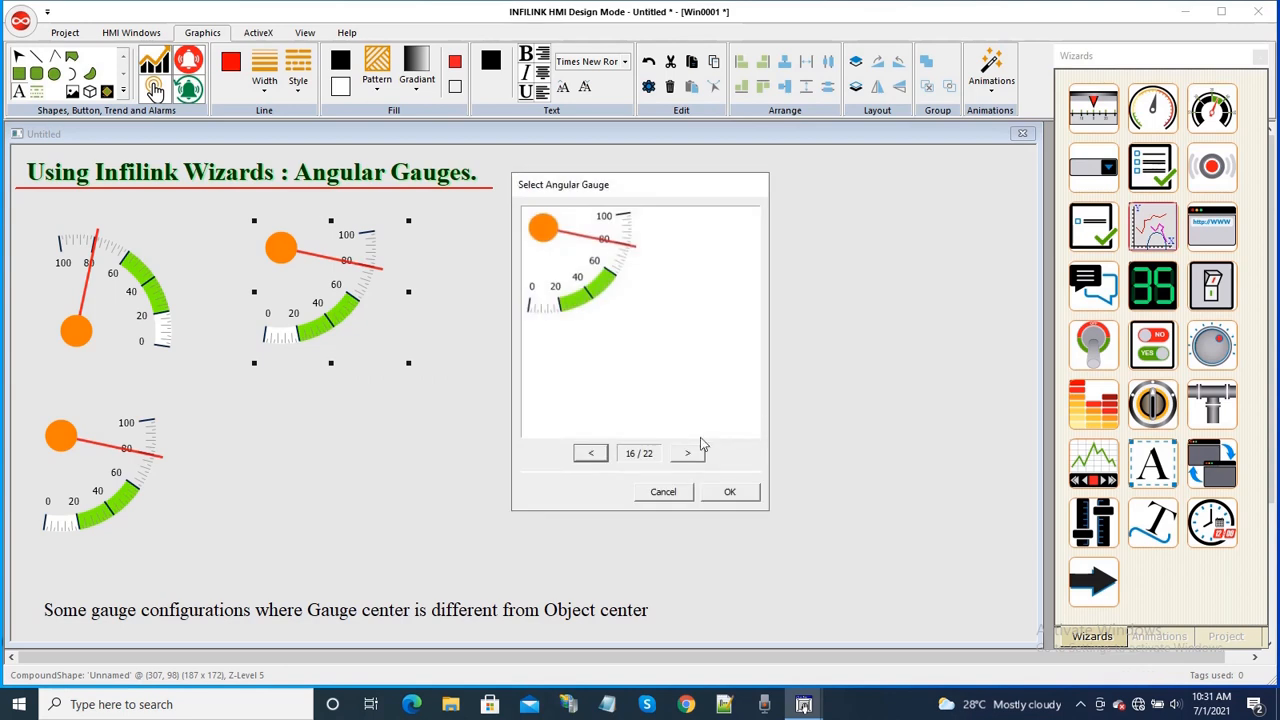
{"action": "left_click", "coordinate": [686, 454]}
{"action": "left_click", "coordinate": [729, 491]}
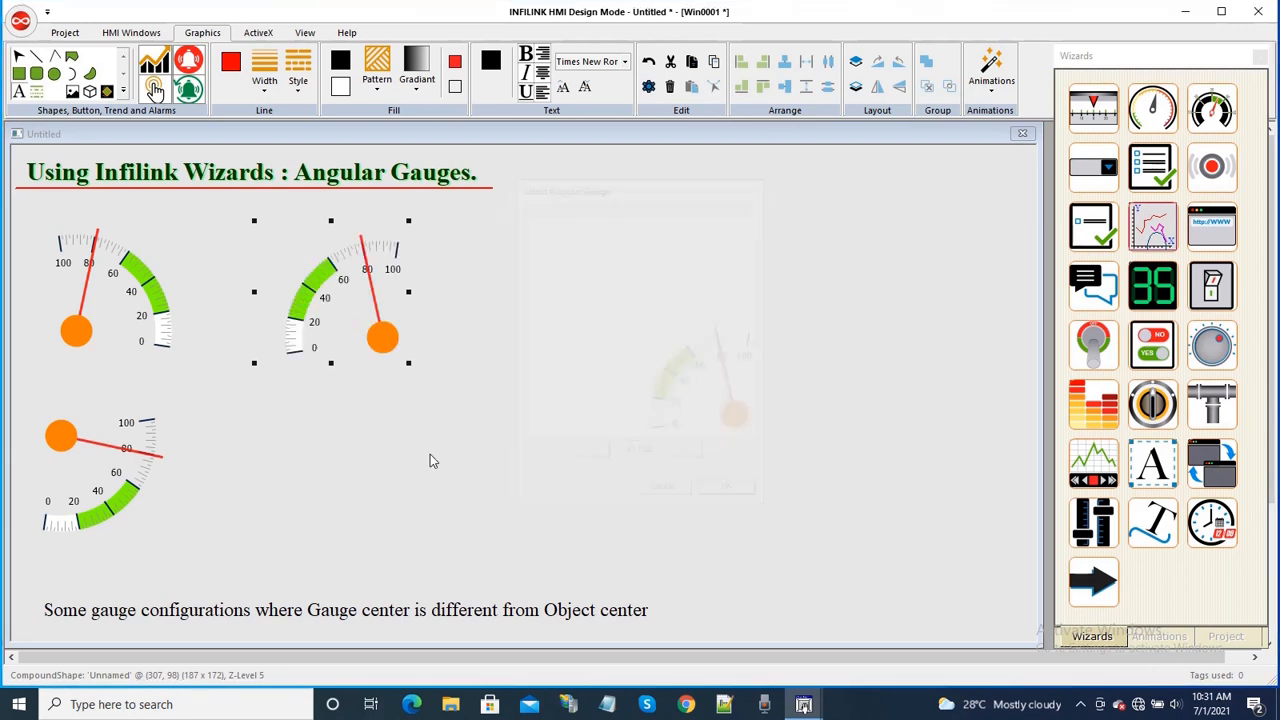
{"action": "left_click_drag", "start_coordinate": [325, 325], "coordinate": [316, 335]}
Step: Review the upper copy's arc and hub properties and its hub position options, closing them without changes
{"action": "right_click", "coordinate": [316, 335]}
{"action": "left_click", "coordinate": [366, 432]}
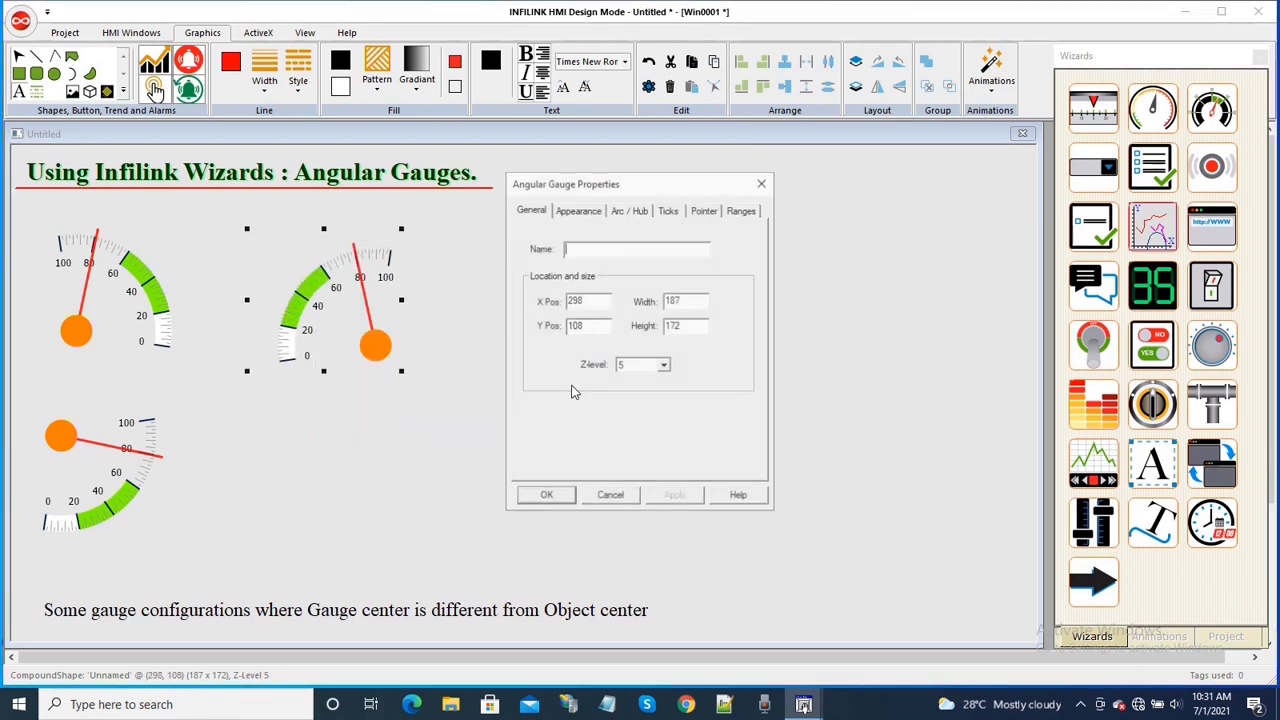
{"action": "left_click", "coordinate": [629, 209]}
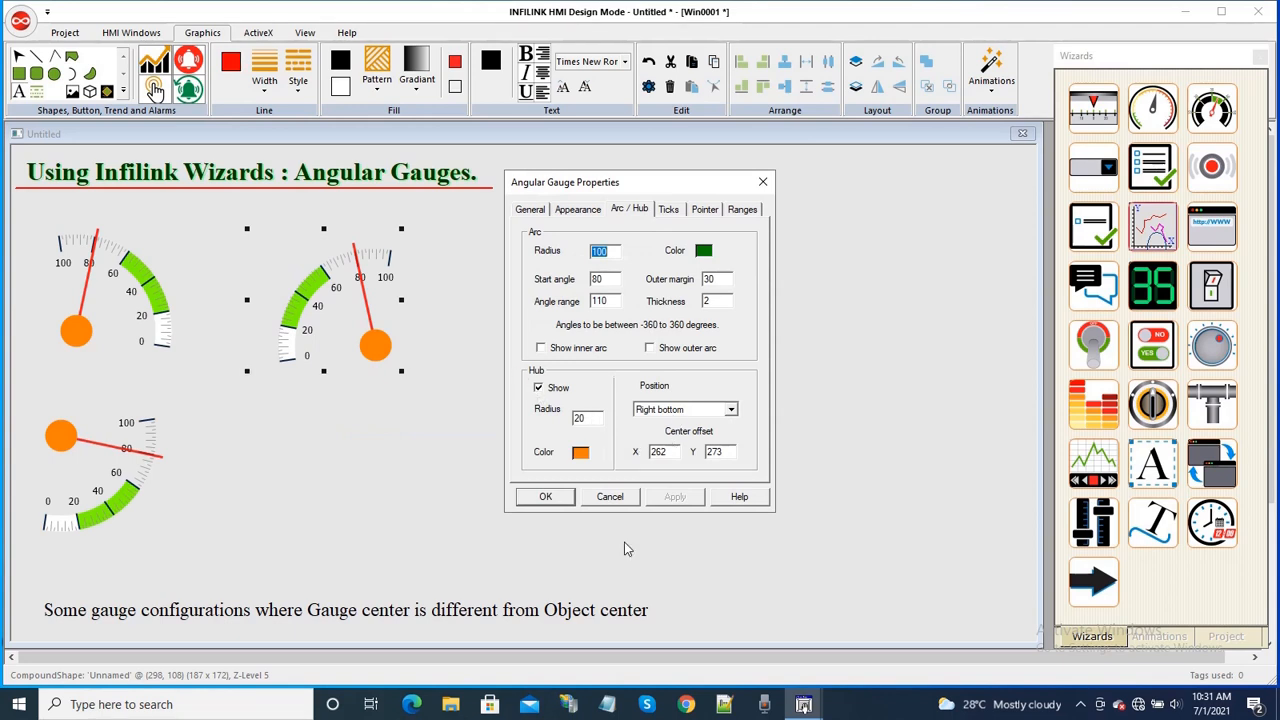
{"action": "left_click", "coordinate": [670, 412]}
{"action": "left_click", "coordinate": [650, 477]}
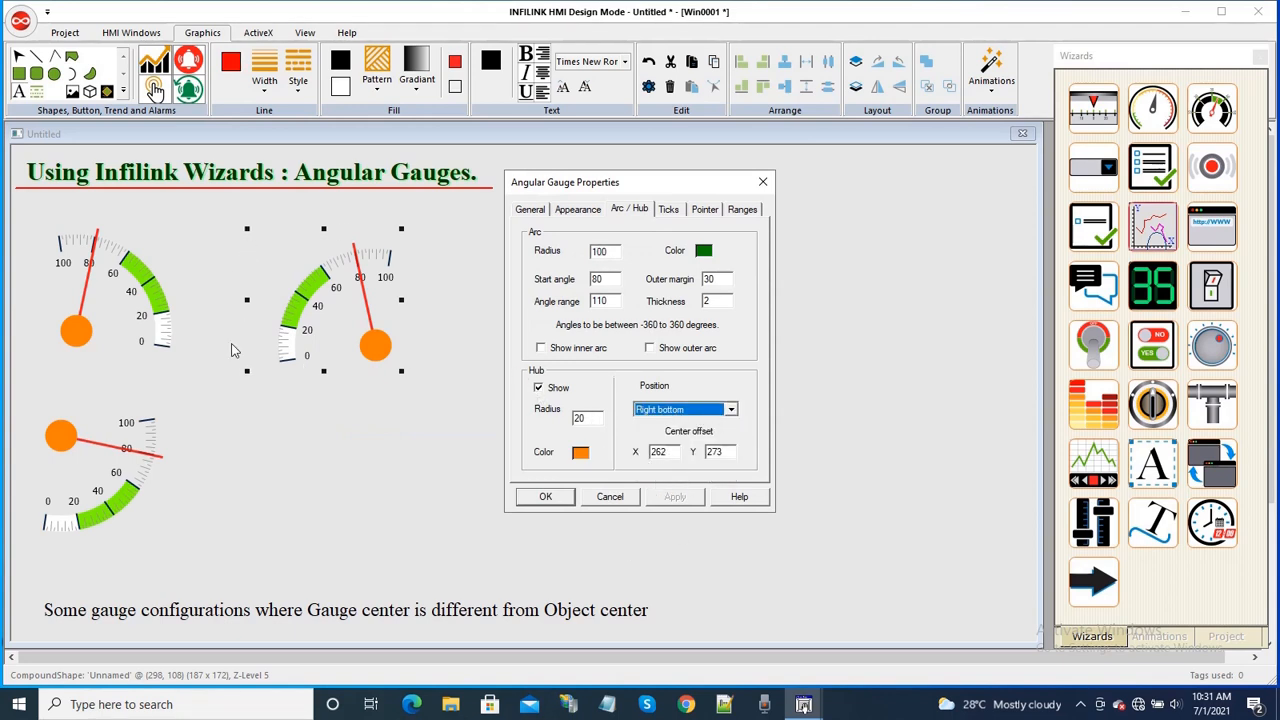
{"action": "left_click", "coordinate": [612, 498]}
Step: Duplicate the gauge below itself at about (309, 333) and switch the copy to gauge design 18 of 22, with its hub at the upper right
{"action": "left_click_drag", "start_coordinate": [358, 346], "coordinate": [372, 515]}
{"action": "key", "text": "ctrl+d"}
{"action": "right_click", "coordinate": [372, 515]}
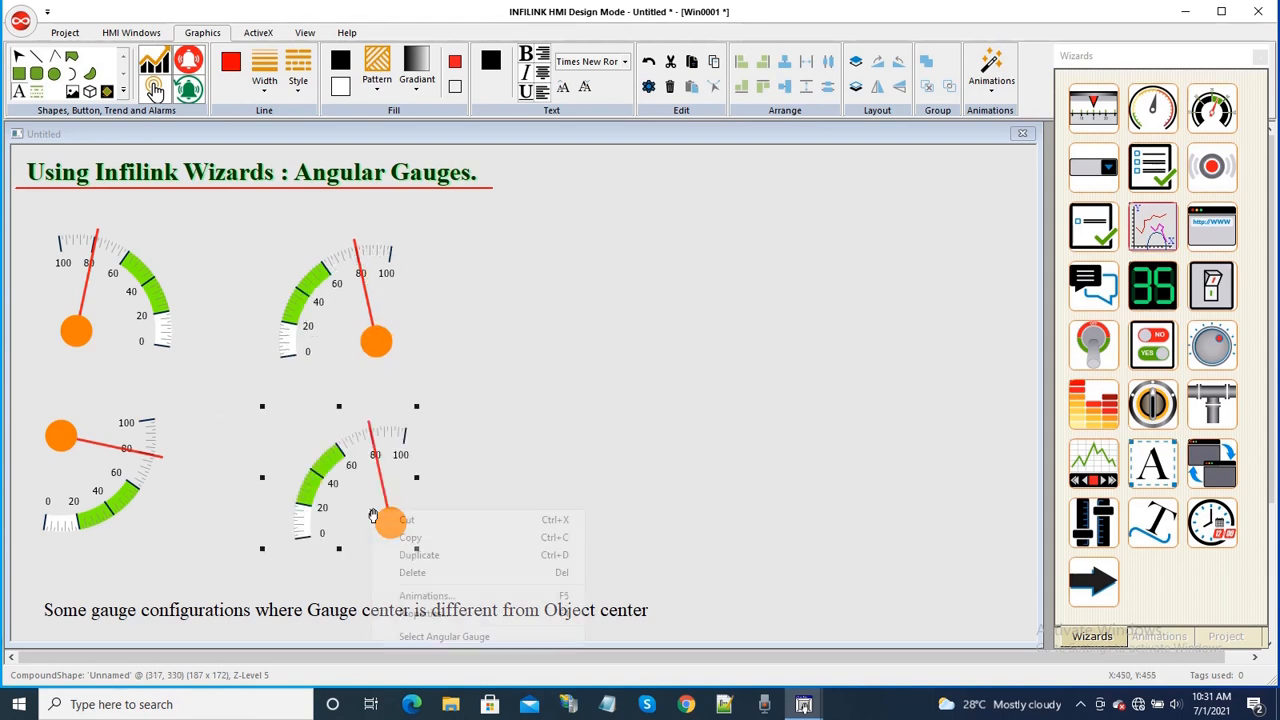
{"action": "left_click", "coordinate": [422, 612]}
{"action": "left_click", "coordinate": [695, 452]}
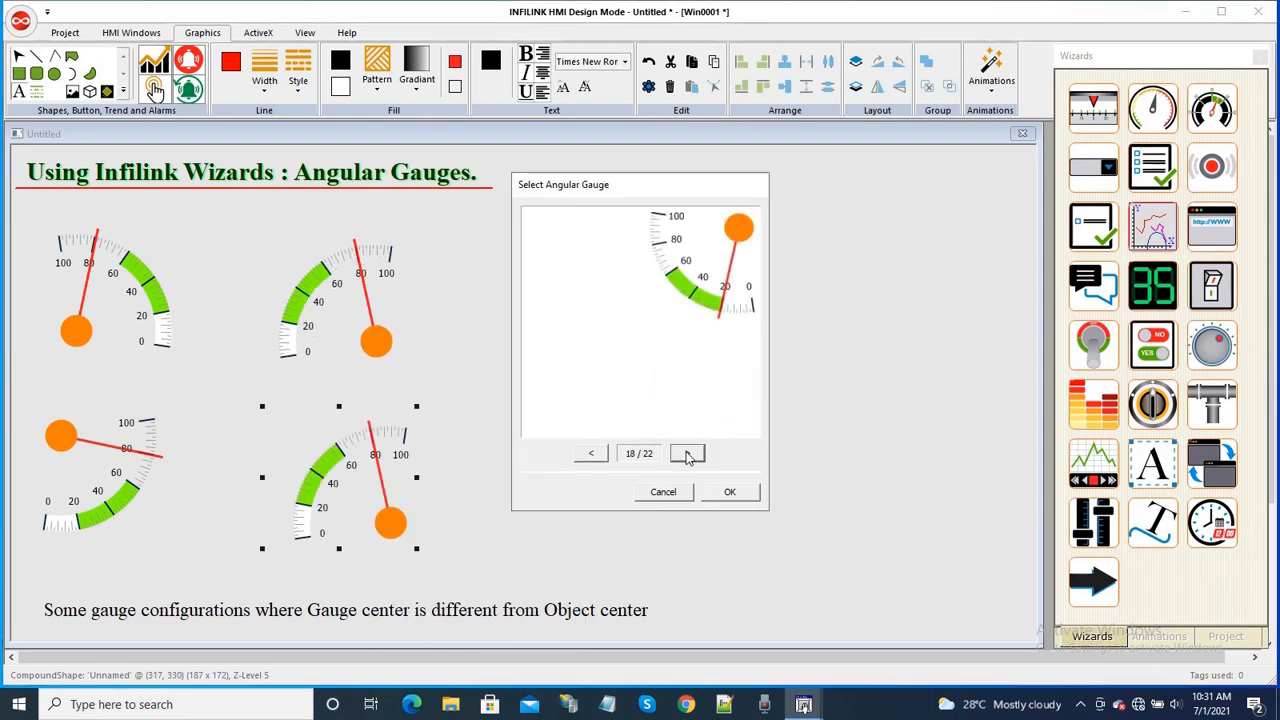
{"action": "left_click", "coordinate": [730, 491]}
{"action": "left_click_drag", "start_coordinate": [387, 508], "coordinate": [379, 511]}
Step: Review the arc angles, hub position and center offset of the newest lower gauge, leaving its properties unchanged
{"action": "right_click", "coordinate": [353, 504]}
{"action": "left_click", "coordinate": [403, 609]}
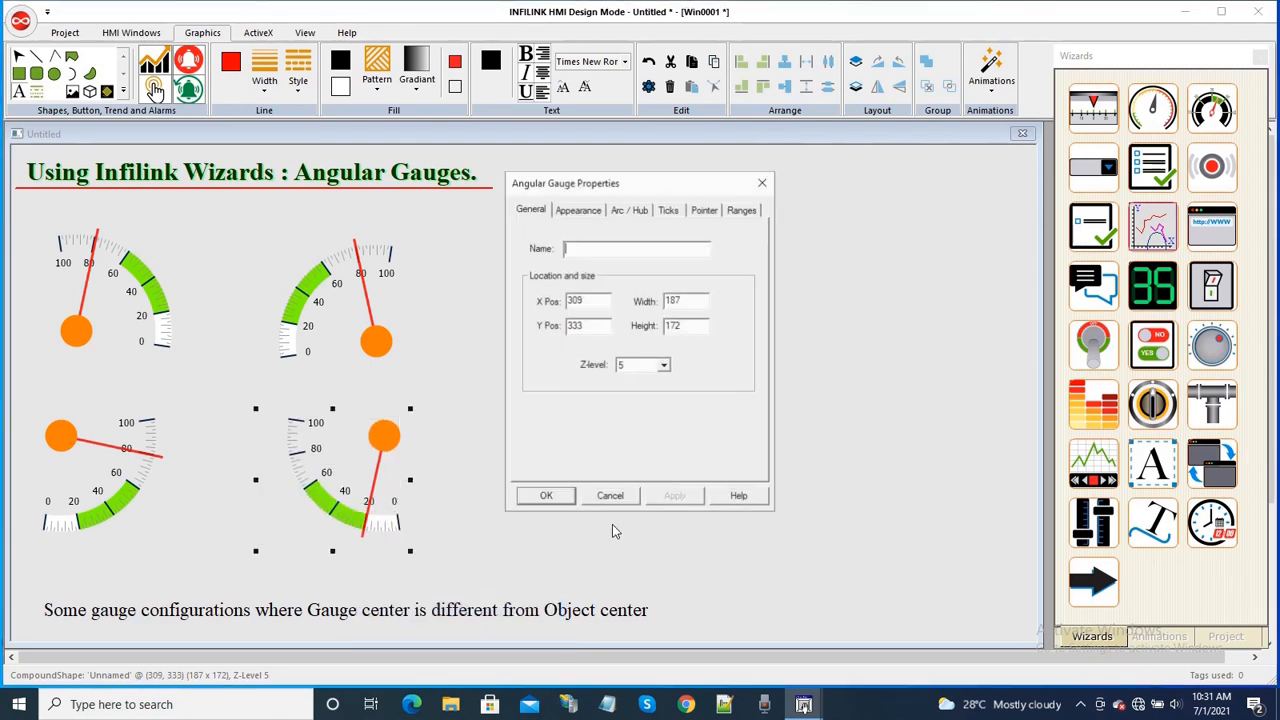
{"action": "left_click", "coordinate": [629, 209]}
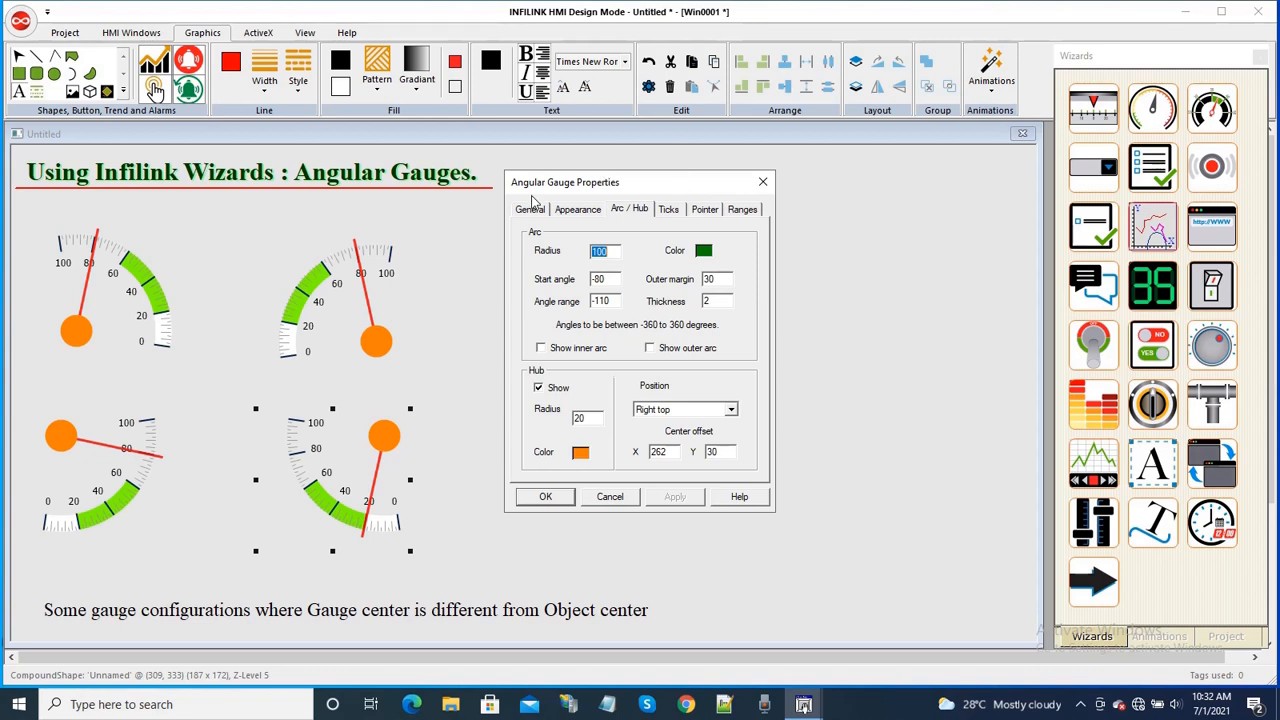
{"action": "left_click", "coordinate": [610, 497]}
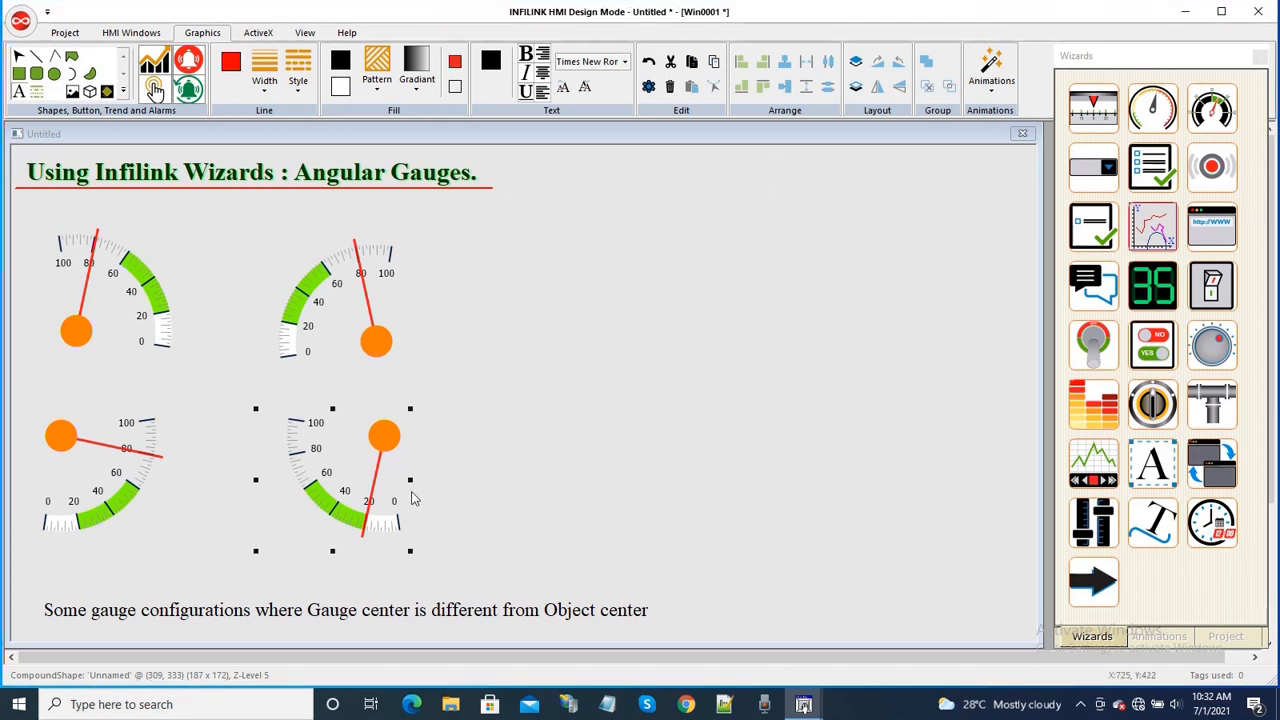
Step: Nudge the newest lower gauge slightly downward and deselect it
{"action": "left_click_drag", "start_coordinate": [375, 489], "coordinate": [375, 494]}
{"action": "left_click", "coordinate": [606, 467]}
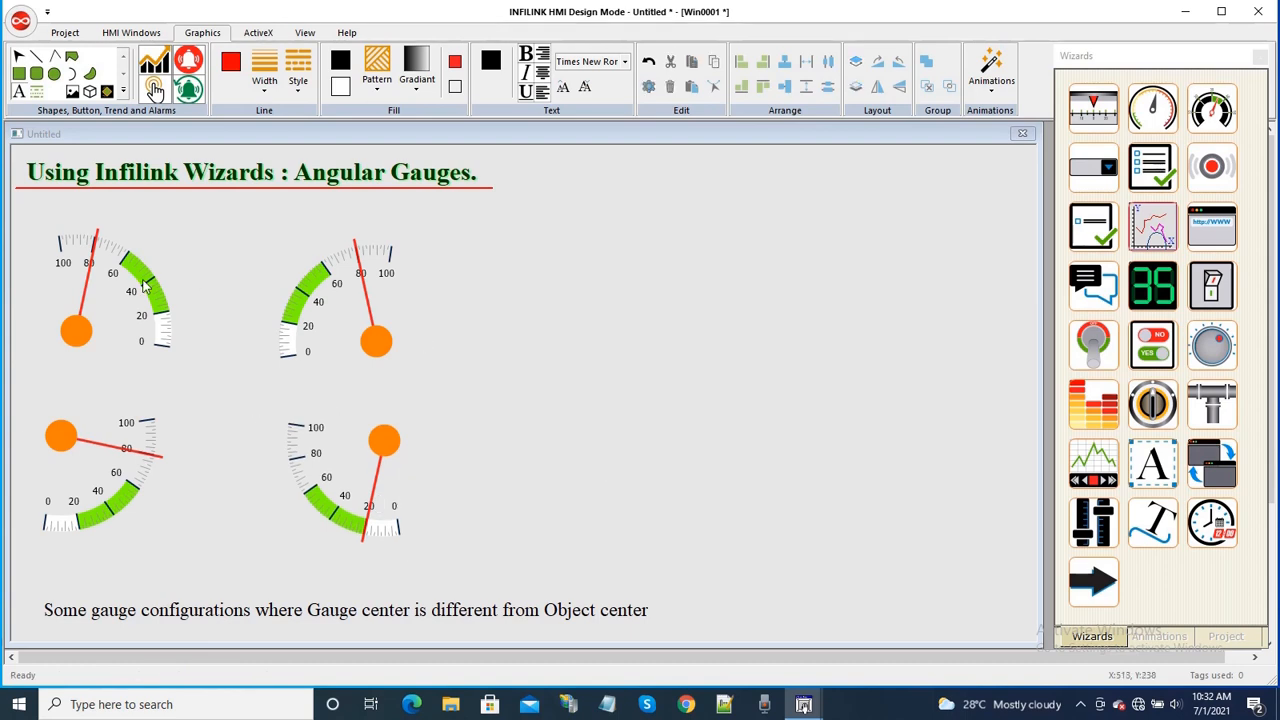